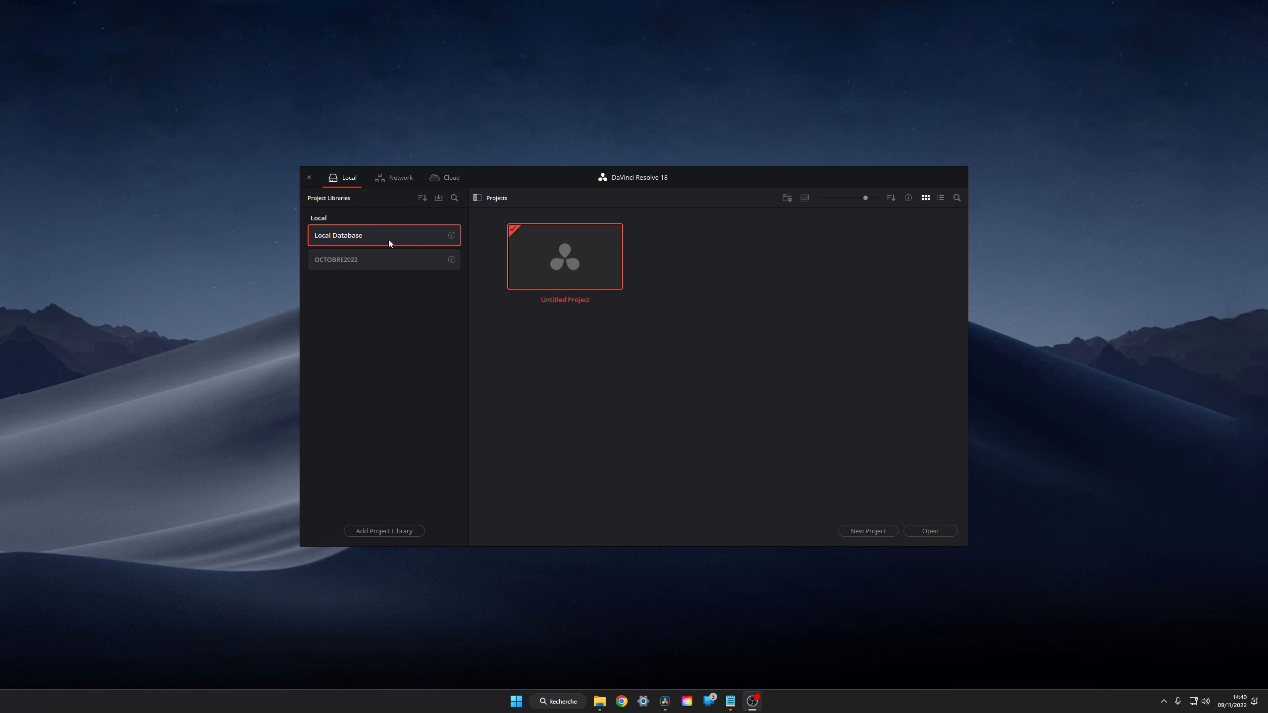
Inspect the Local Database library's file location on disk, including its Resolve Projects folder, and return to the library list
click(452, 237)
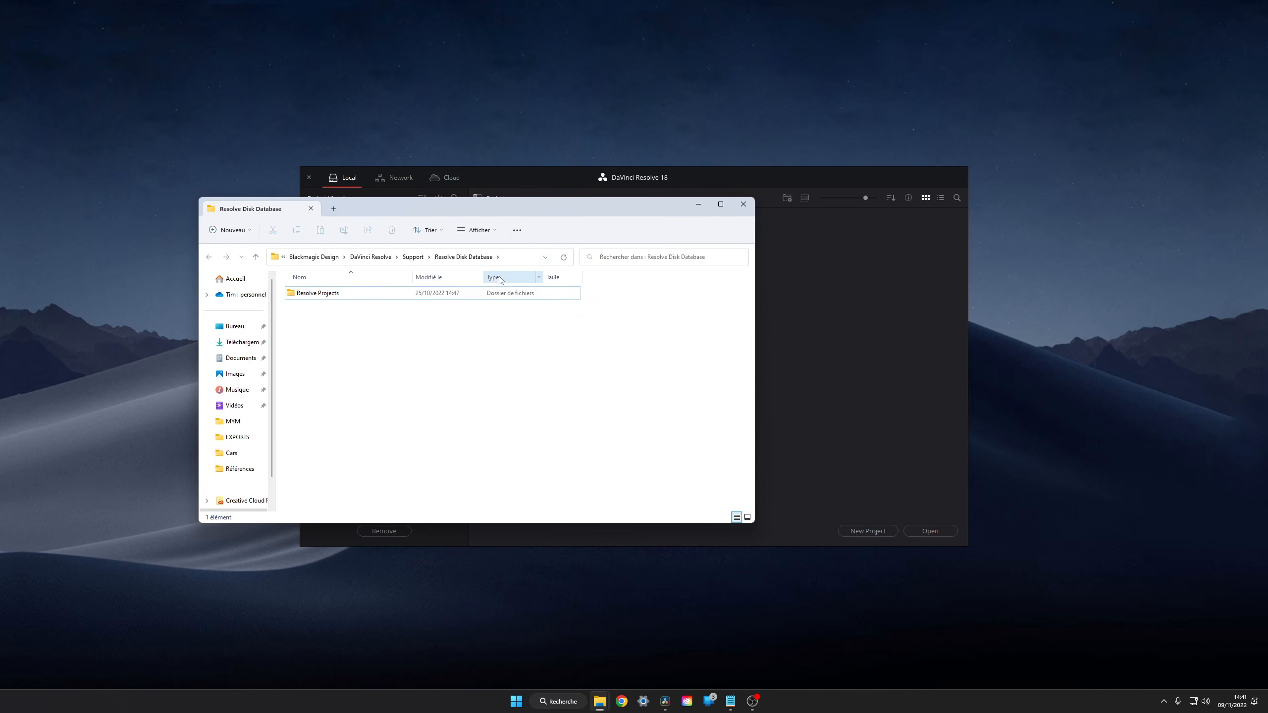
double_click(324, 294)
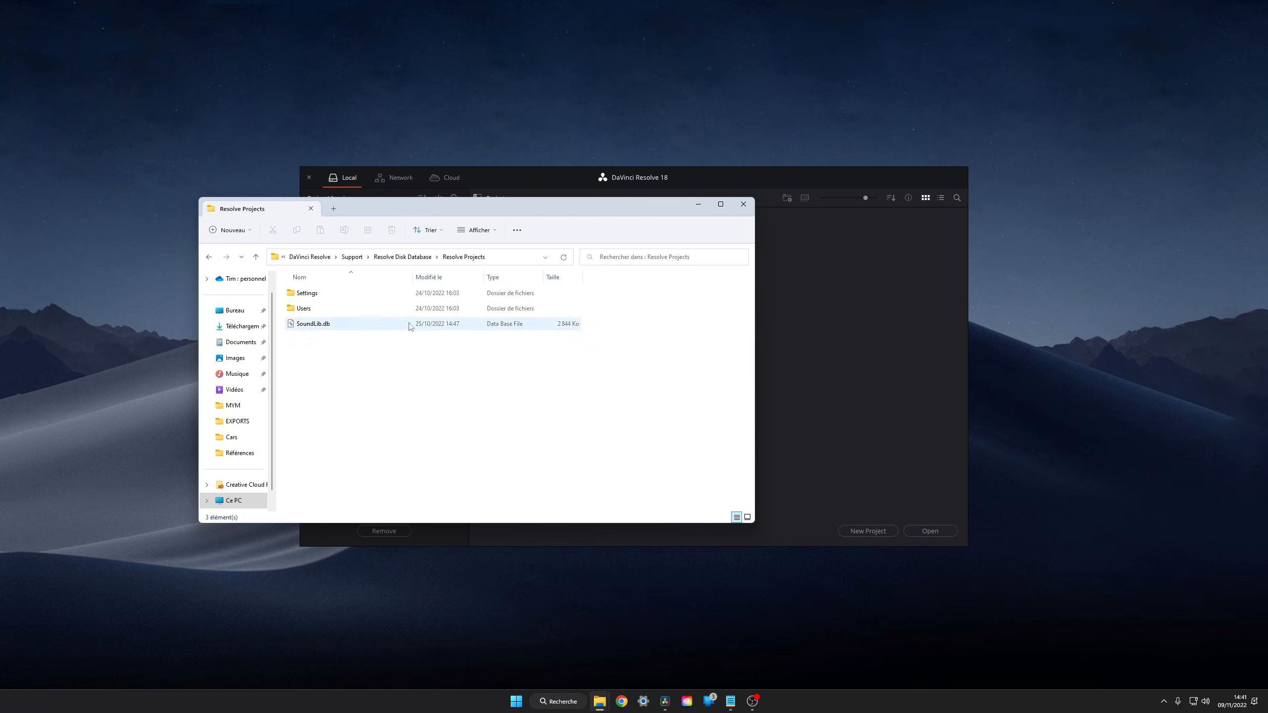
click(413, 261)
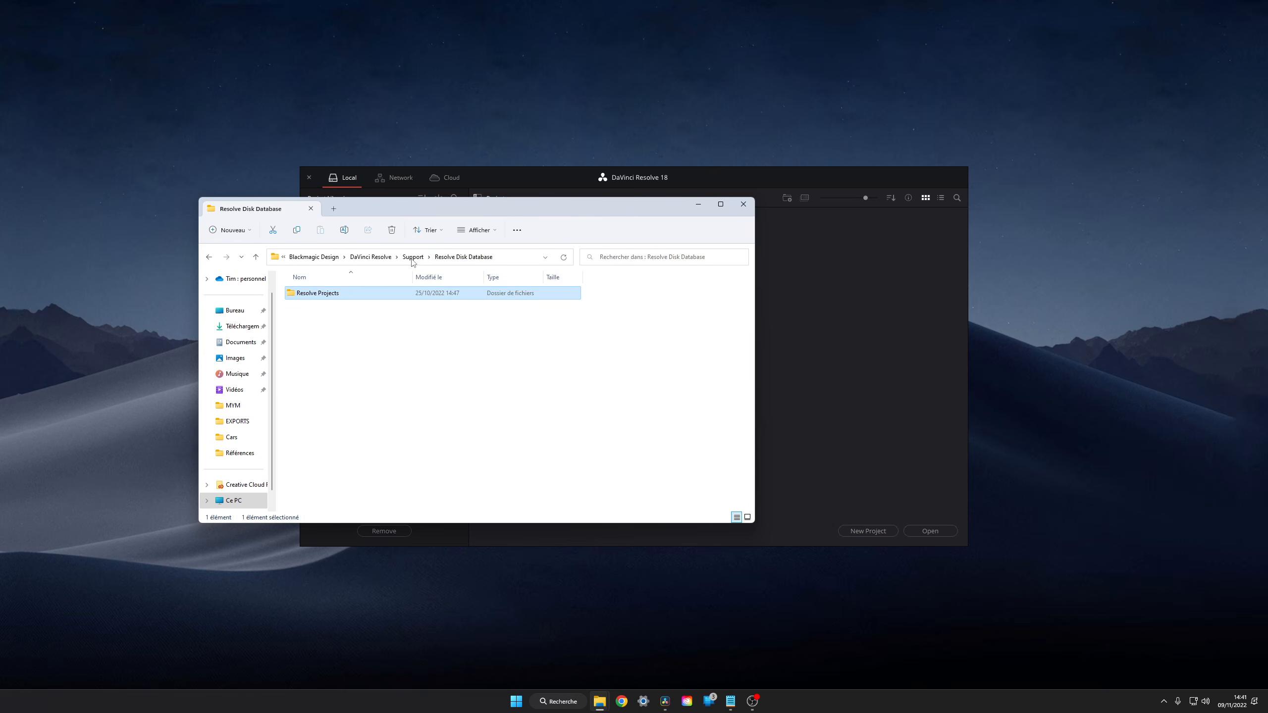
click(747, 207)
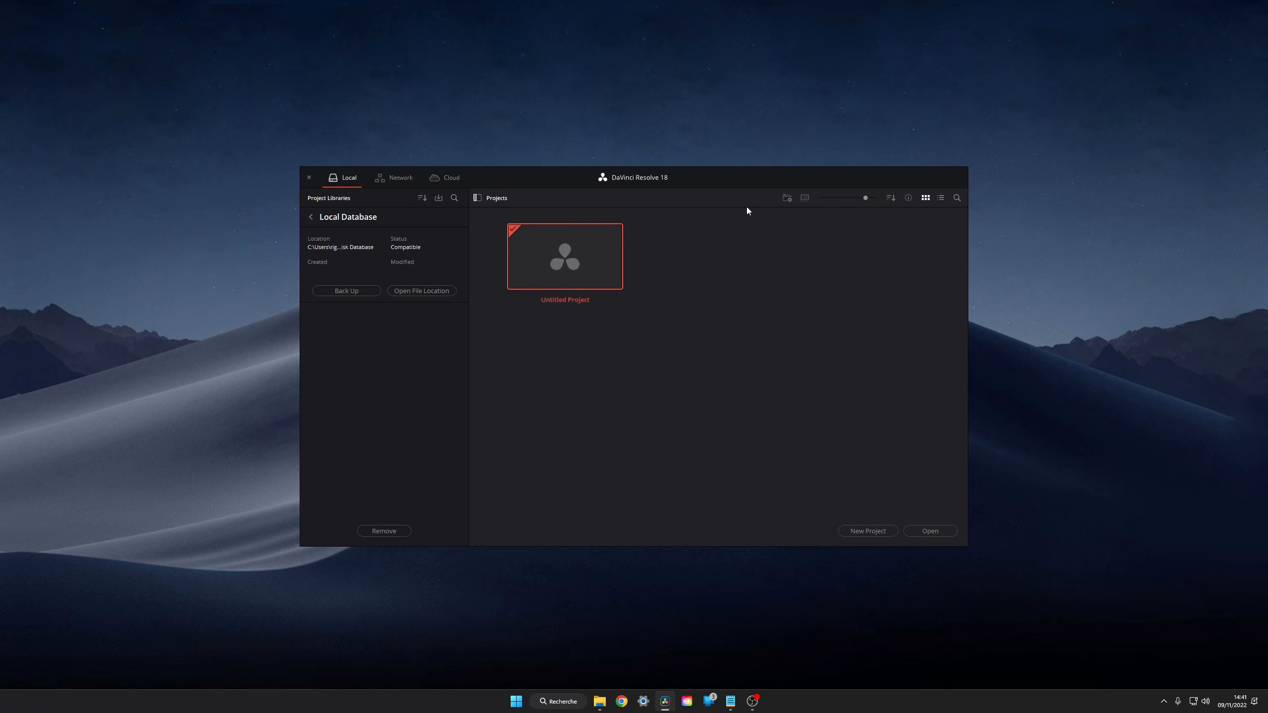
click(311, 217)
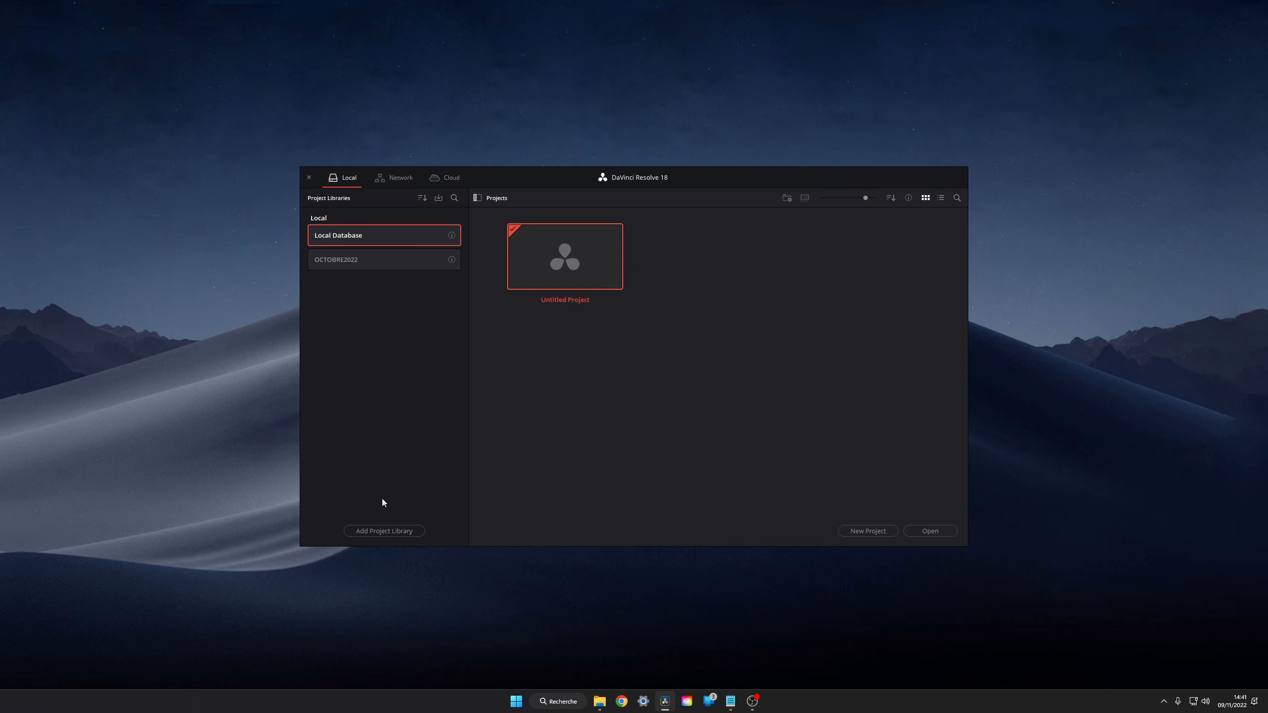
Create a project library named "tutos 18" stored on the SSD VIDEO 2 (F:) drive
click(389, 534)
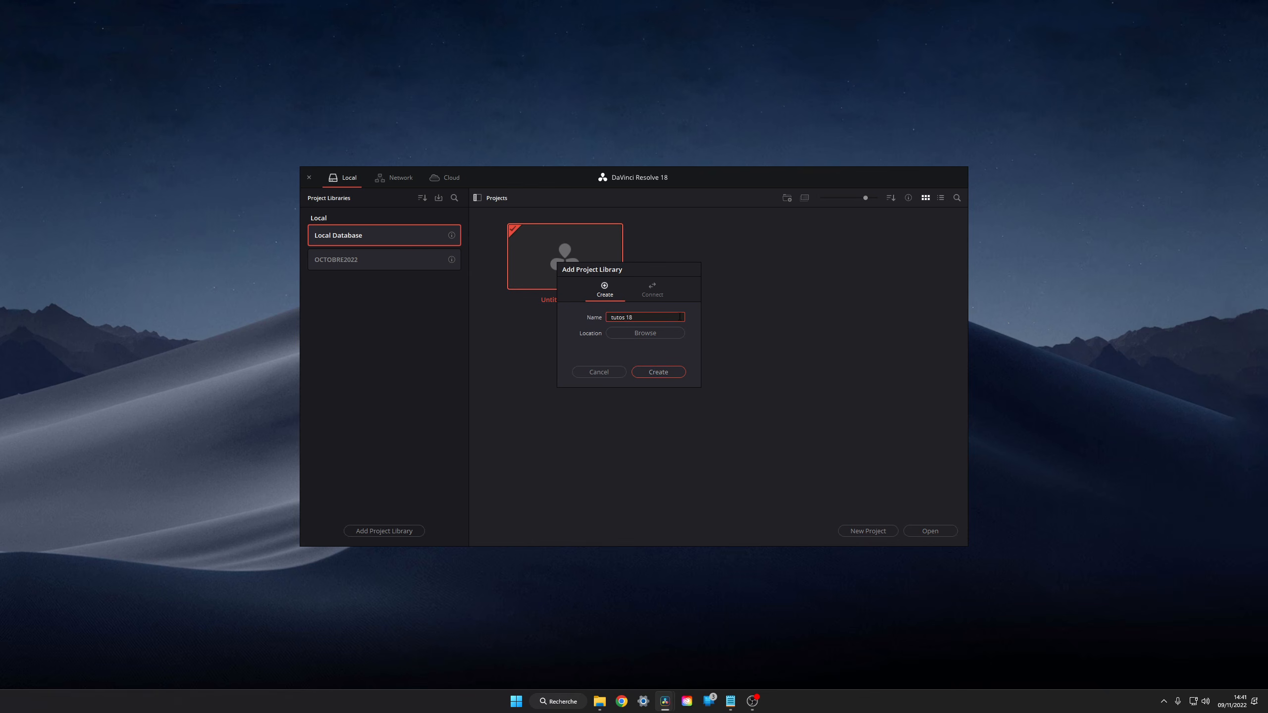
click(639, 334)
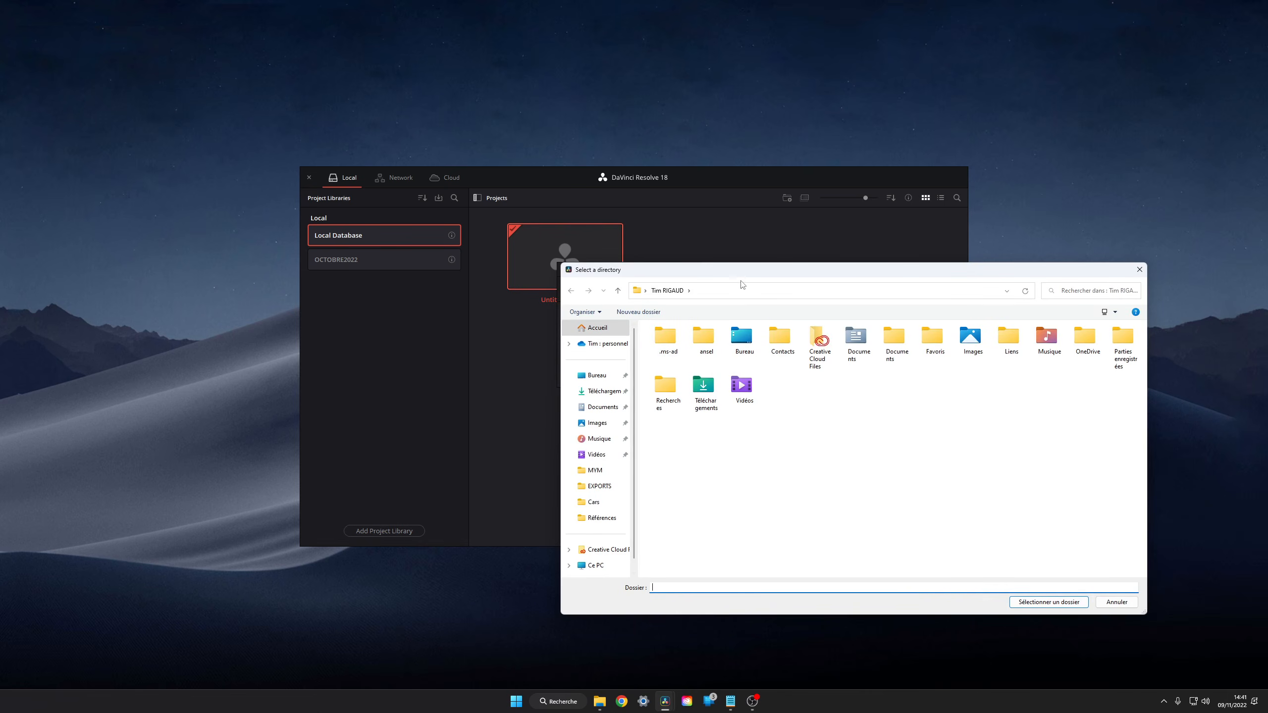
drag(743, 284, 601, 265)
scroll(454, 449, down, 1)
click(453, 531)
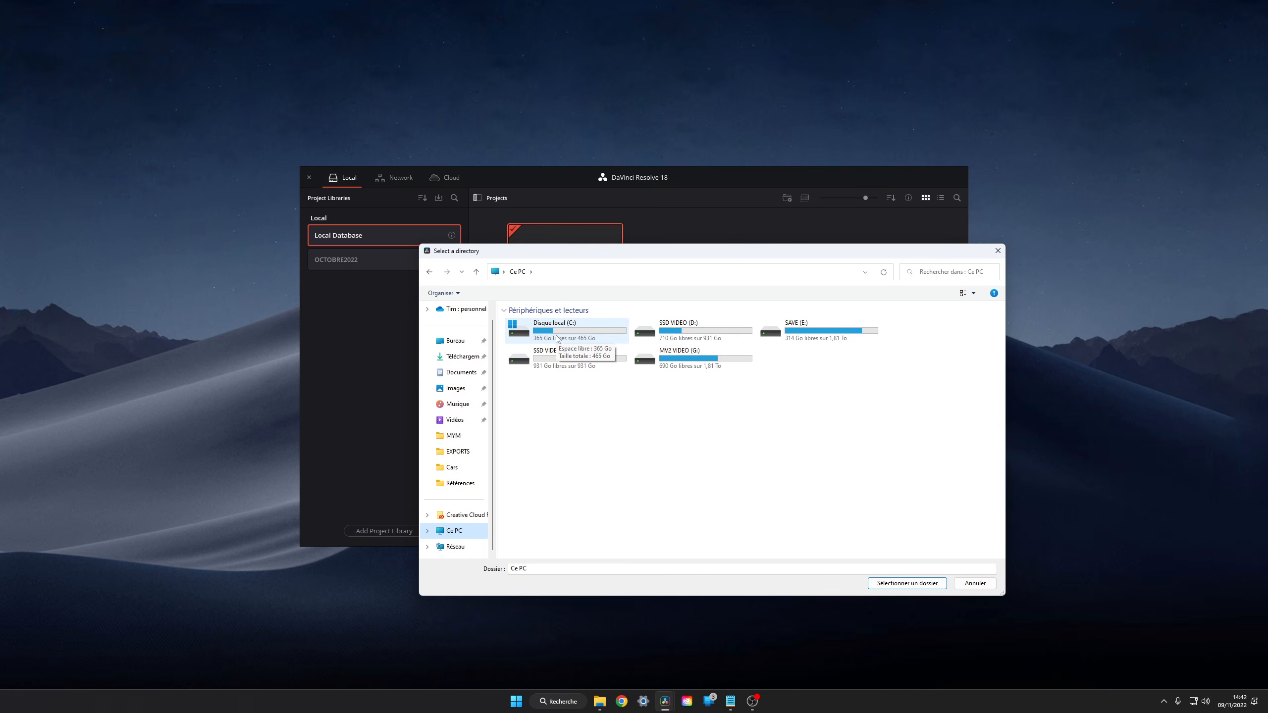
double_click(558, 366)
click(930, 585)
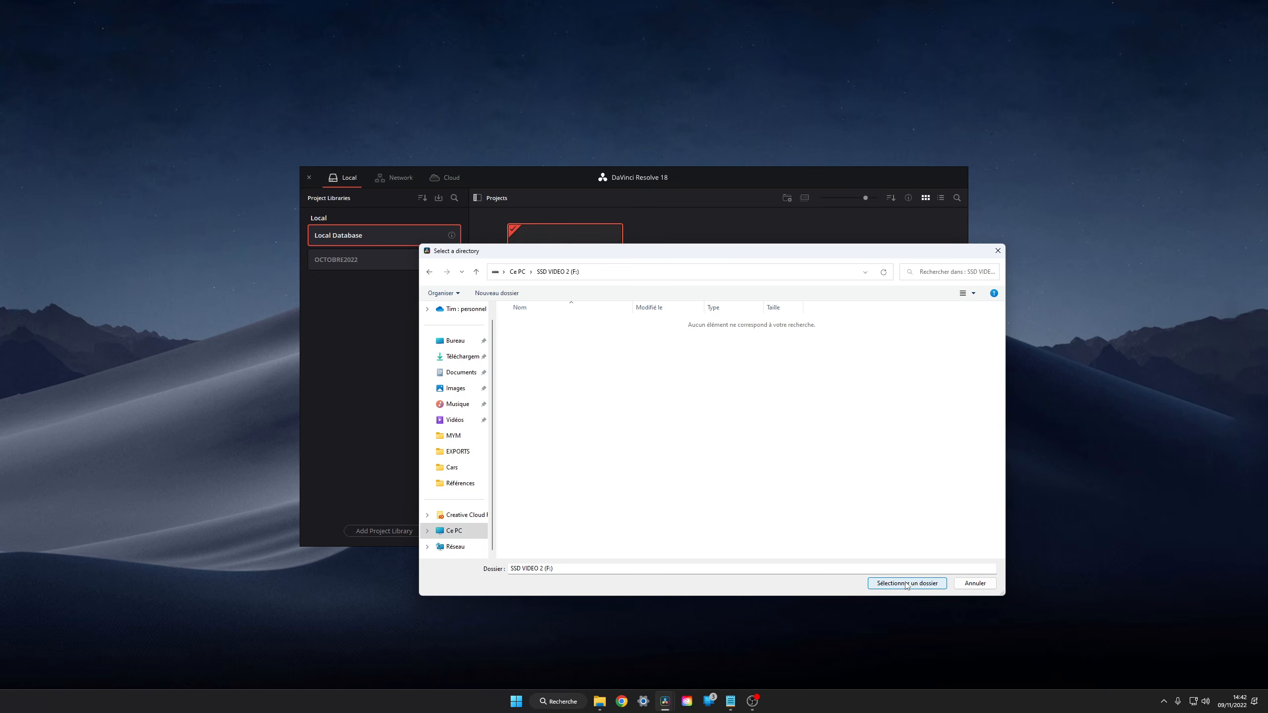
click(658, 372)
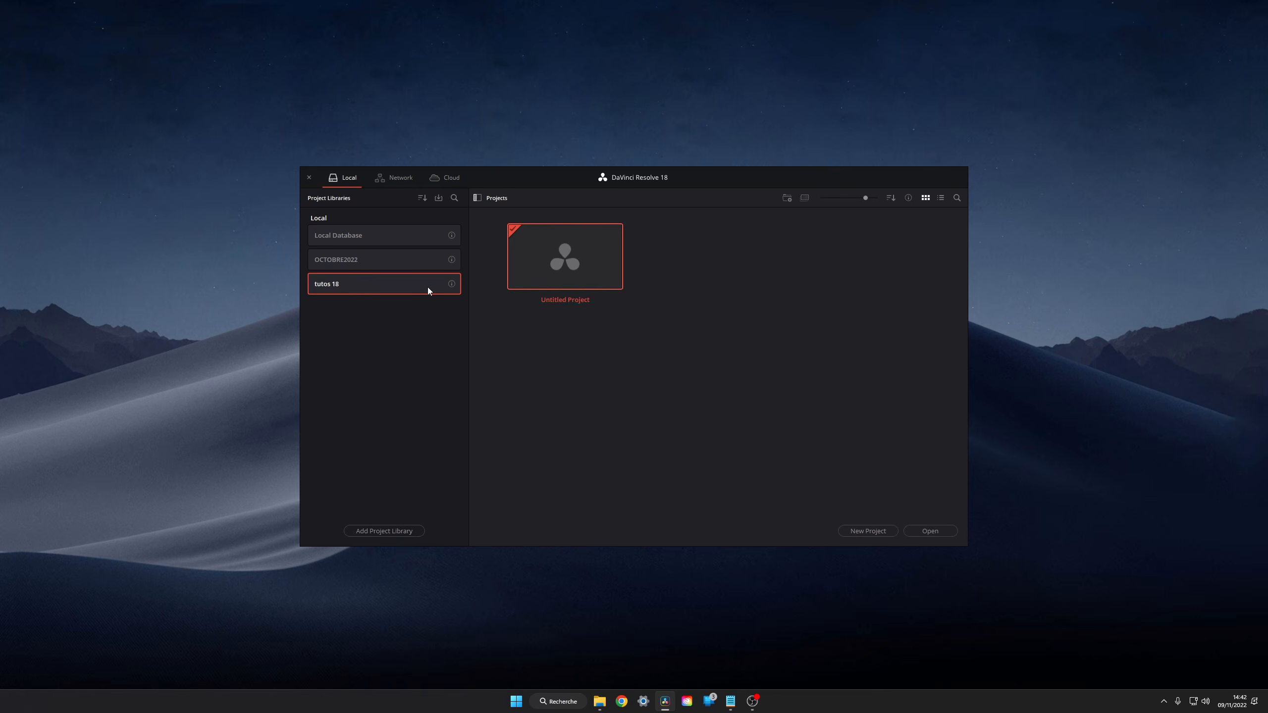
Check the tutos 18 library's file location and its Resolve Projects folder, and return to the library list
click(452, 285)
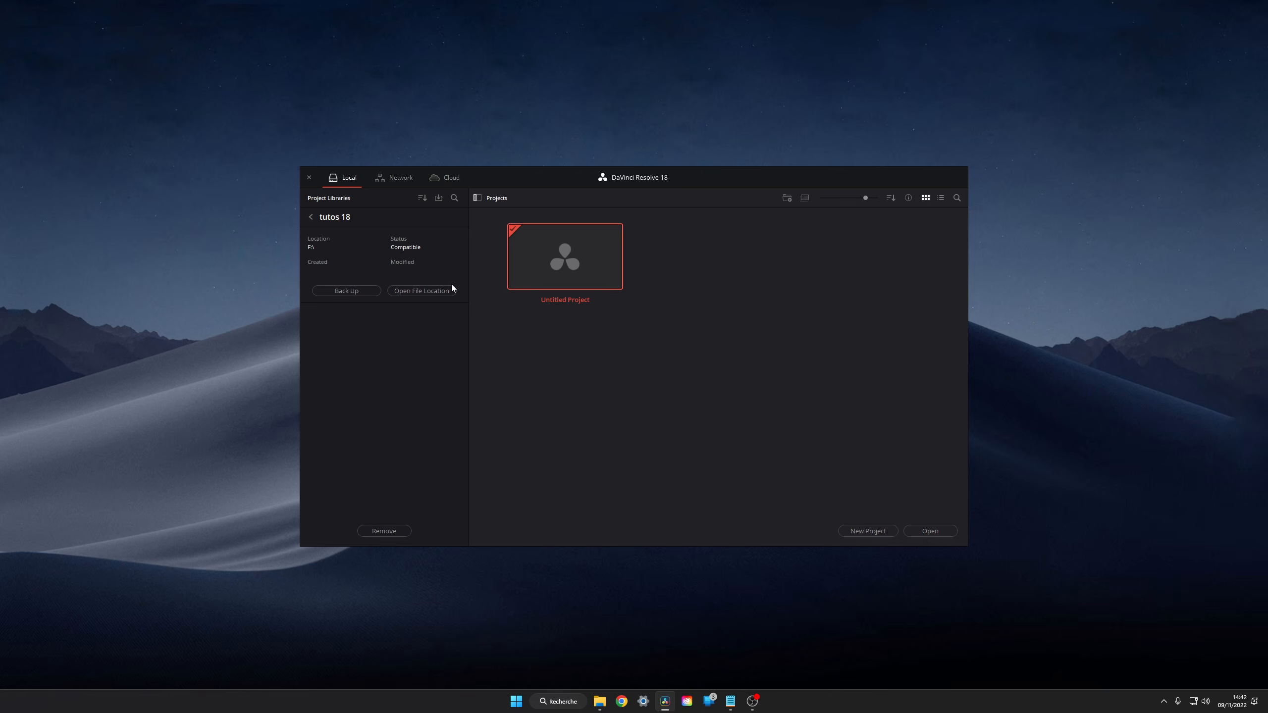
click(416, 292)
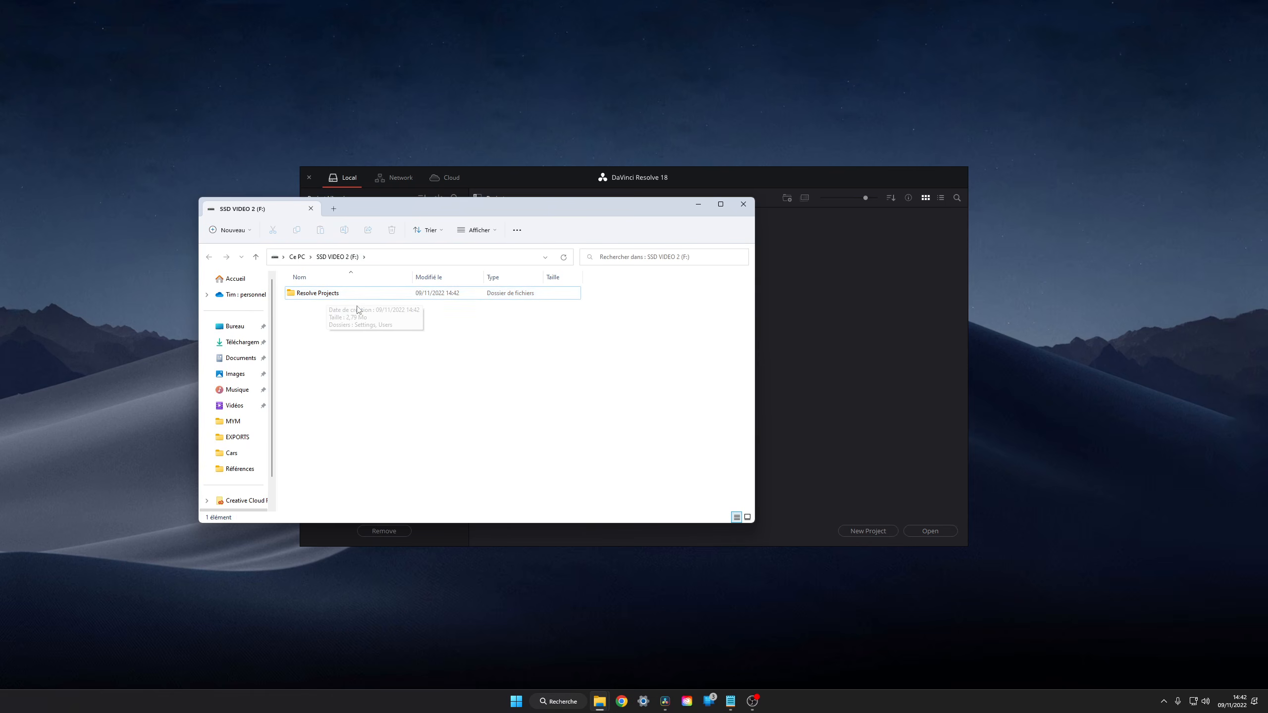
double_click(345, 298)
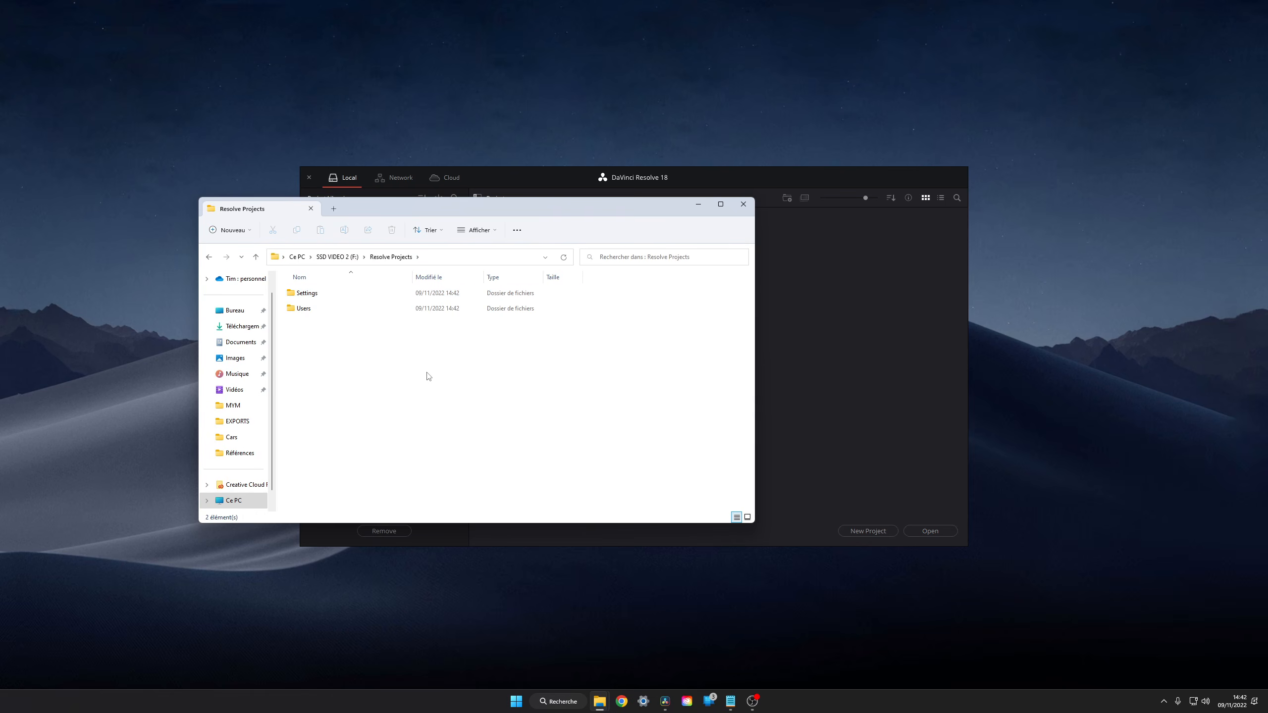
click(743, 204)
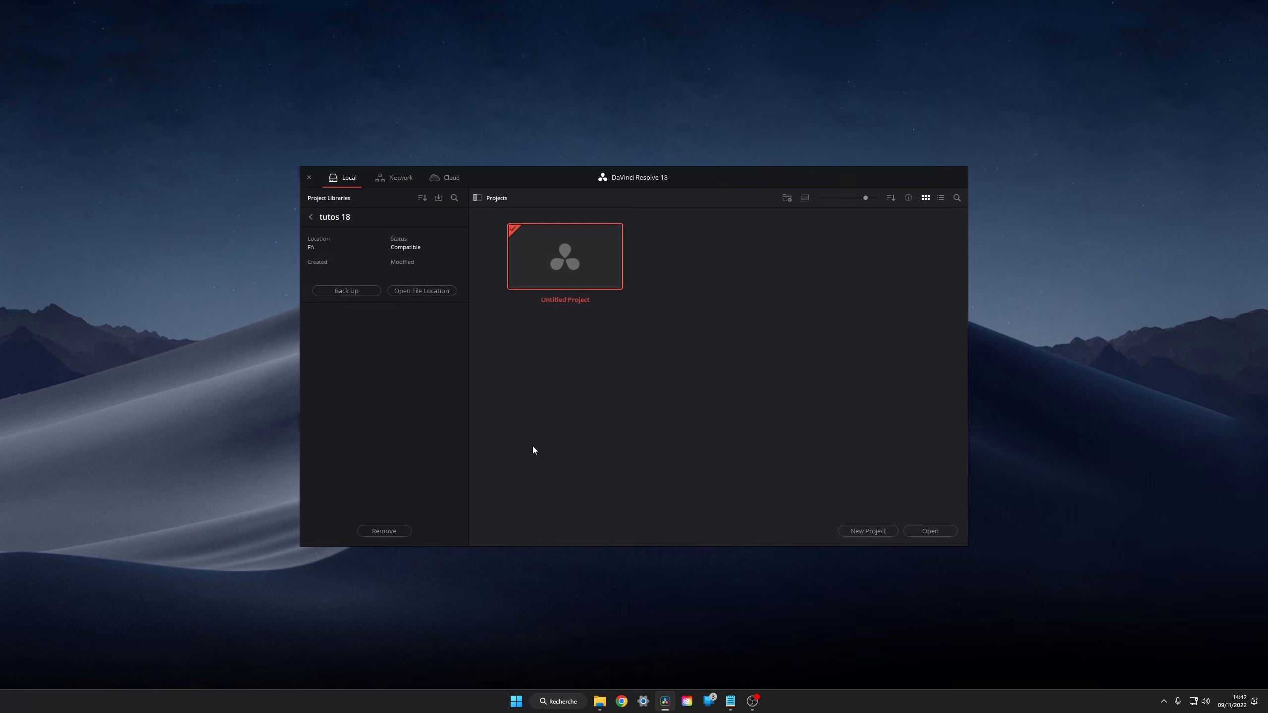
click(311, 217)
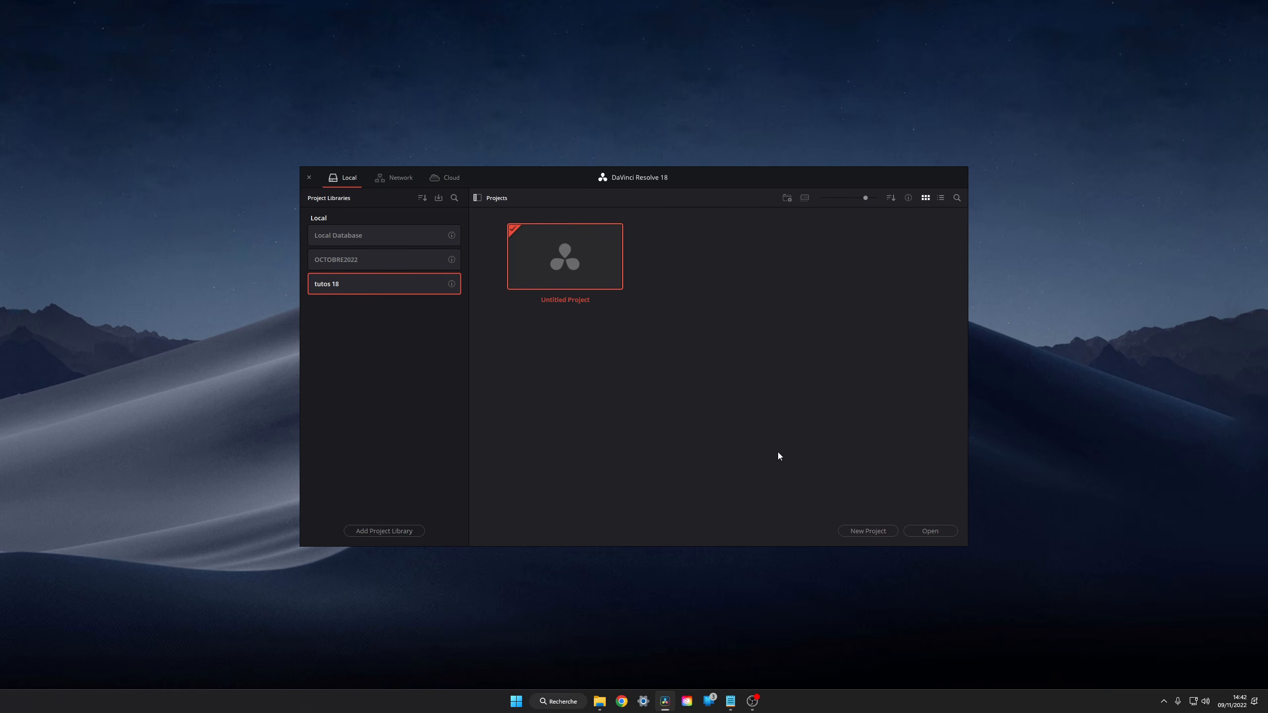
Create a new project named "tuto dvr 18 n1" in the tutos 18 library
click(856, 531)
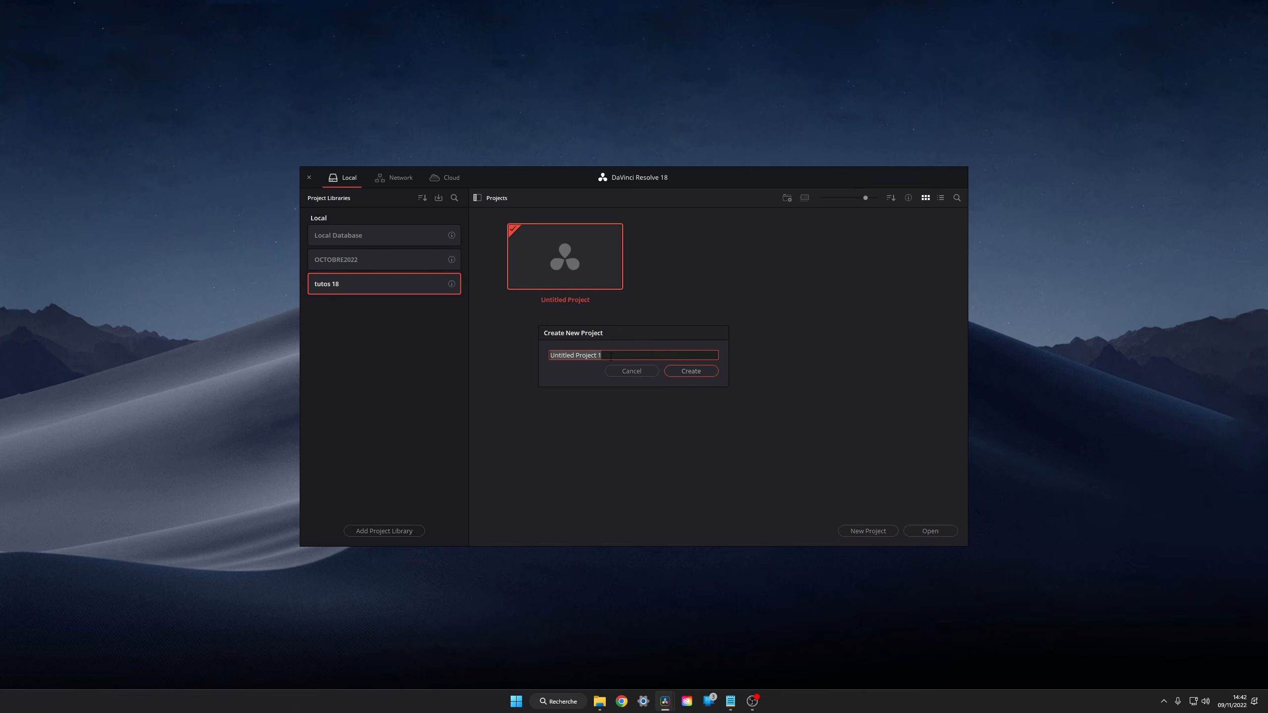
text(tuto dvr 18 n1)
key(Return)
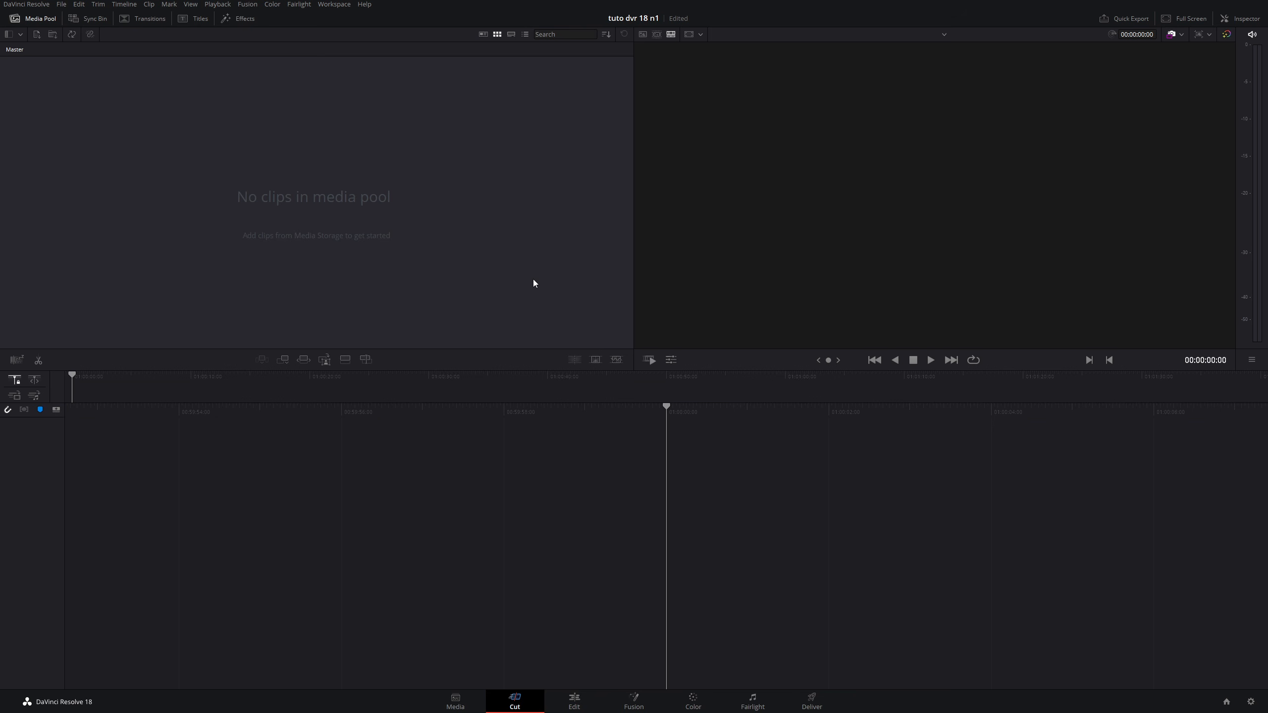
Look through the available interface languages in the user preferences and leave without saving
click(30, 5)
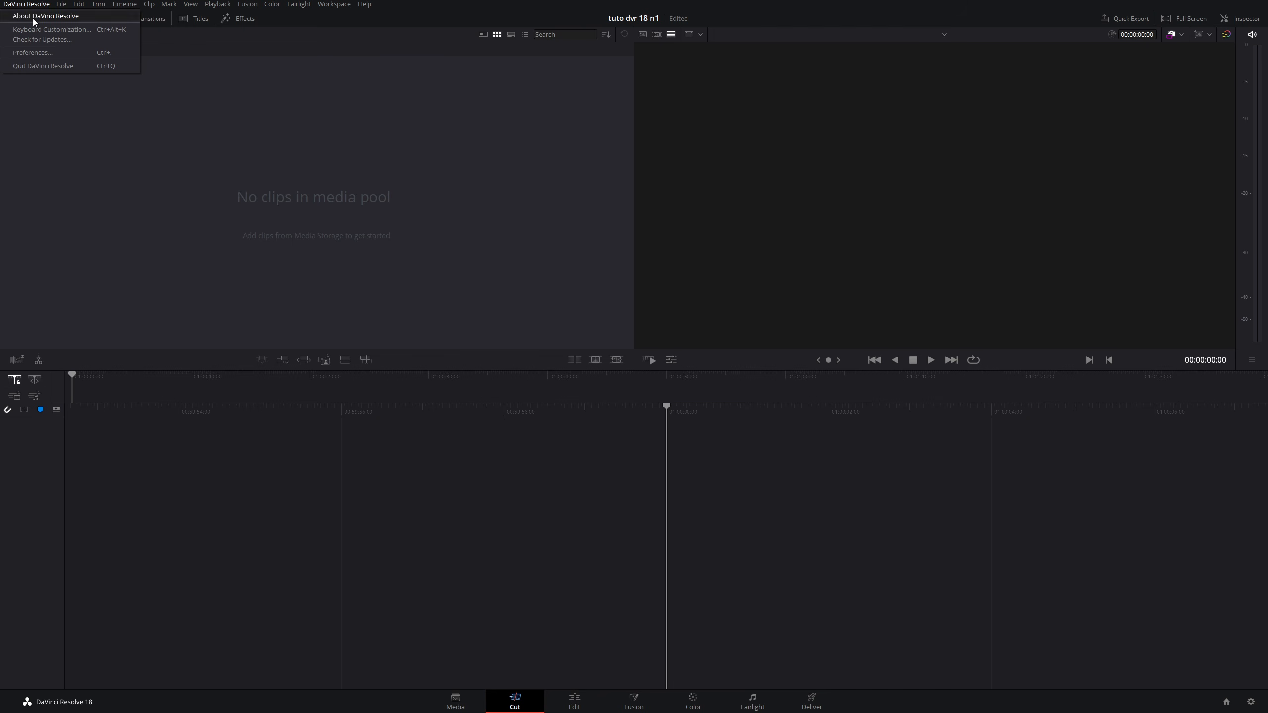
click(33, 53)
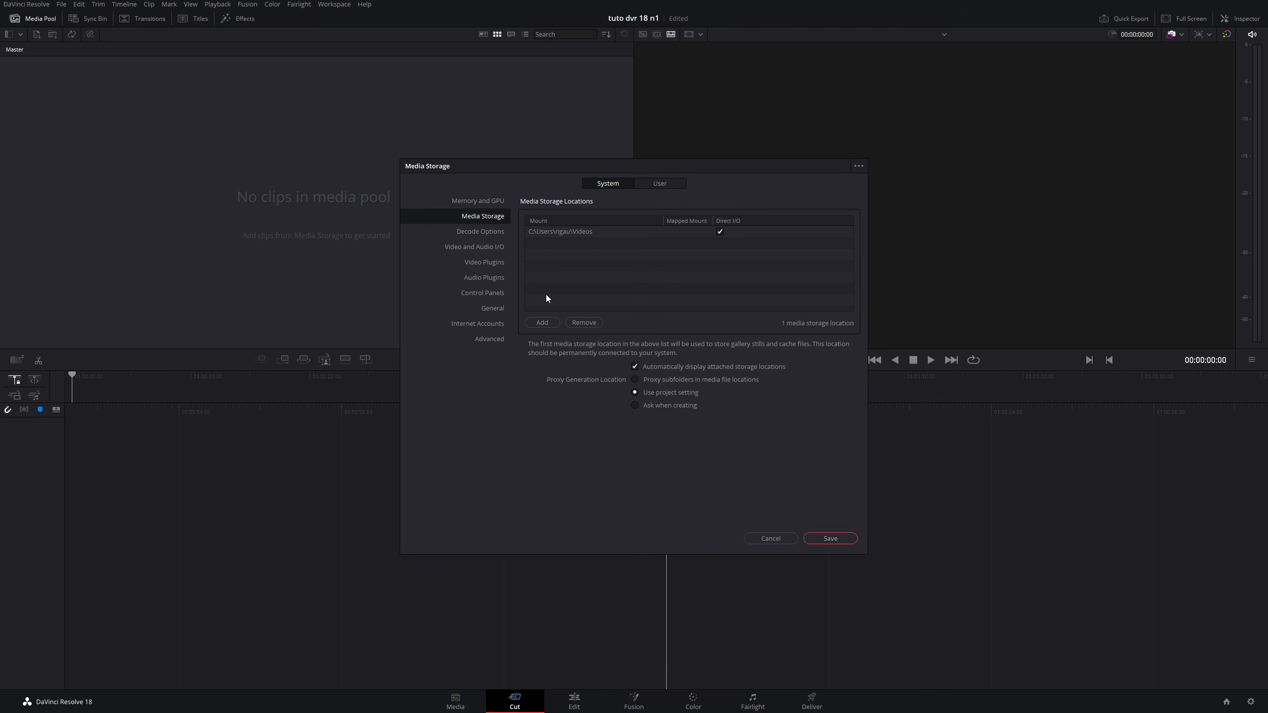
click(661, 188)
click(662, 223)
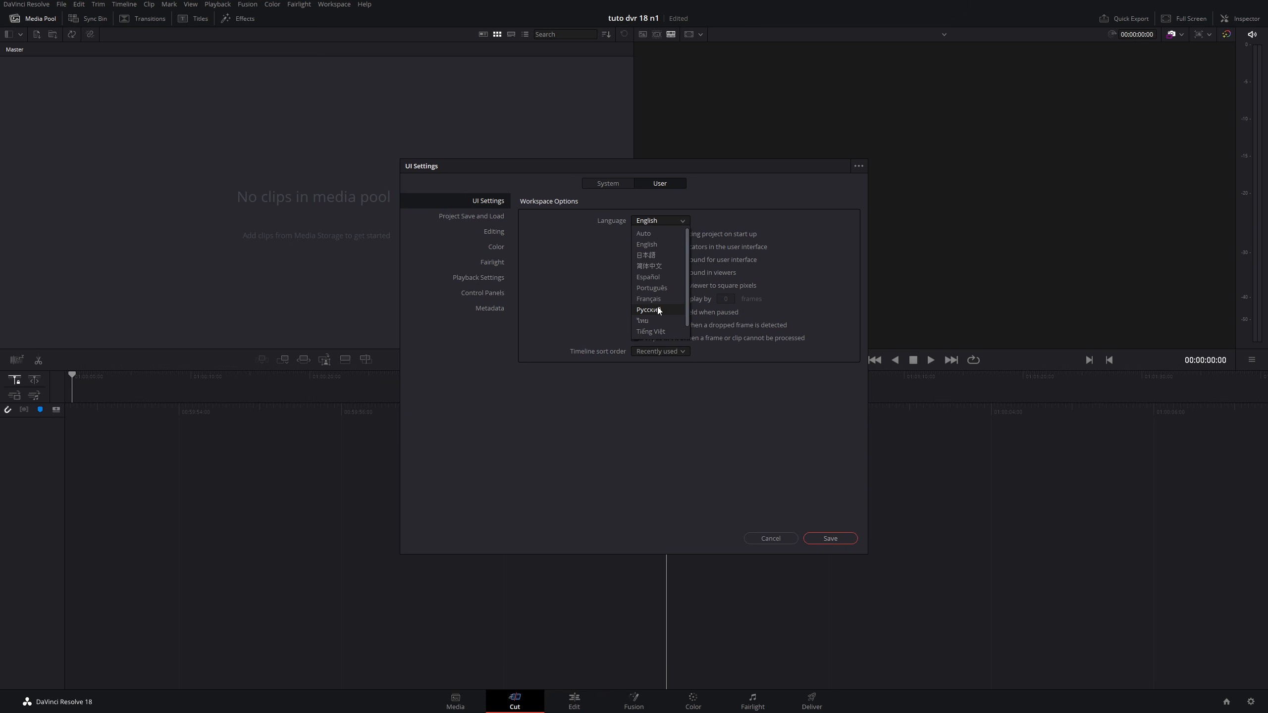
click(777, 241)
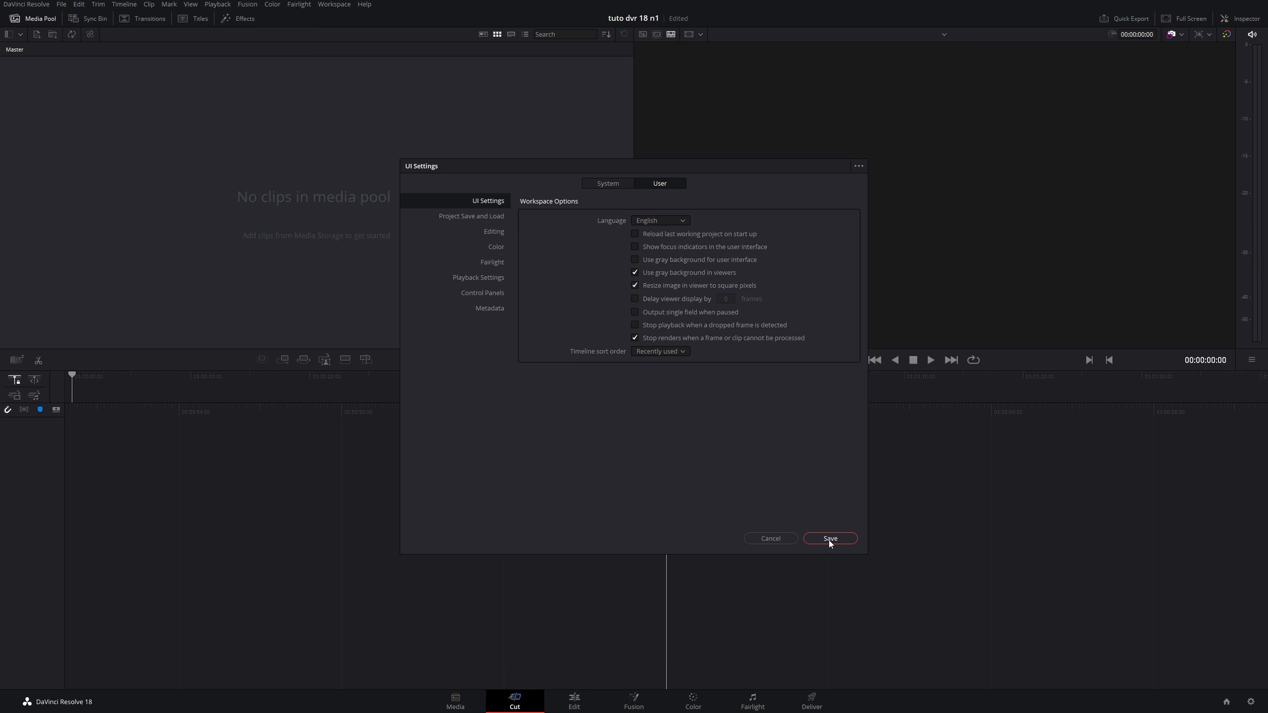
click(781, 541)
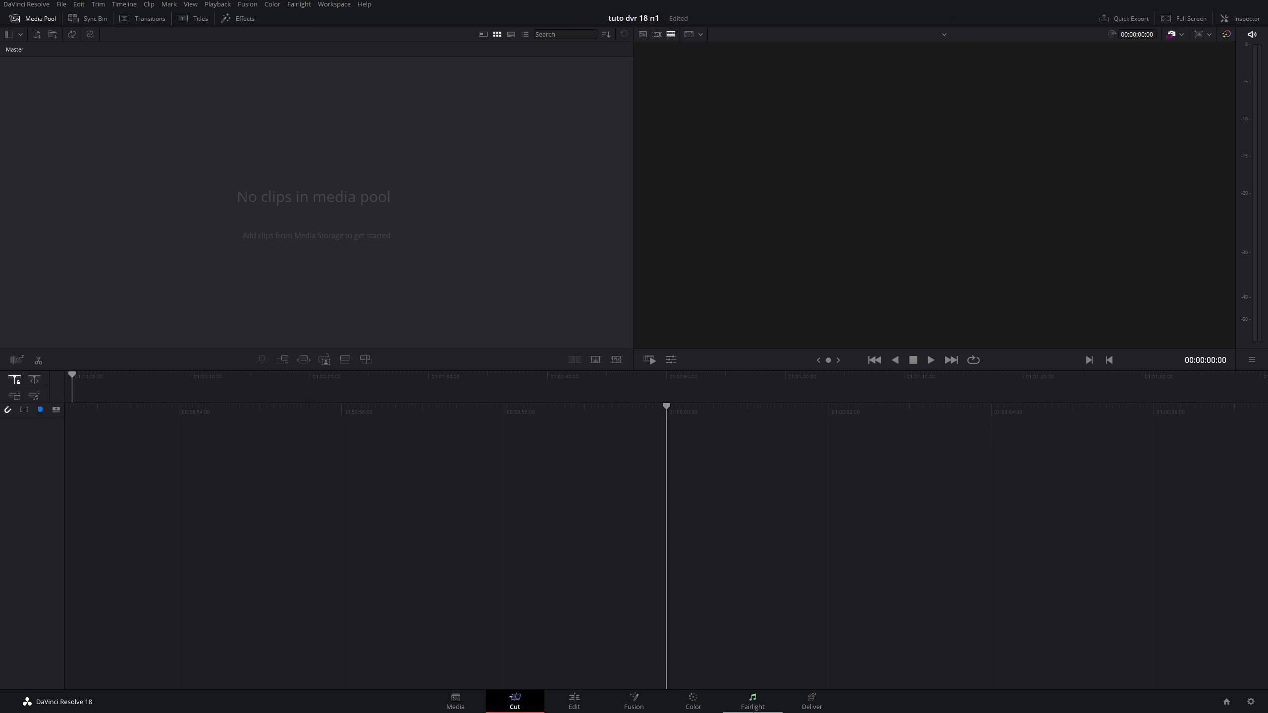
On the Media page, browse the MV2 VIDEO (G:) drive to the RUSHS D01 folder inside Nanlite x Ciné Régie Location
click(455, 702)
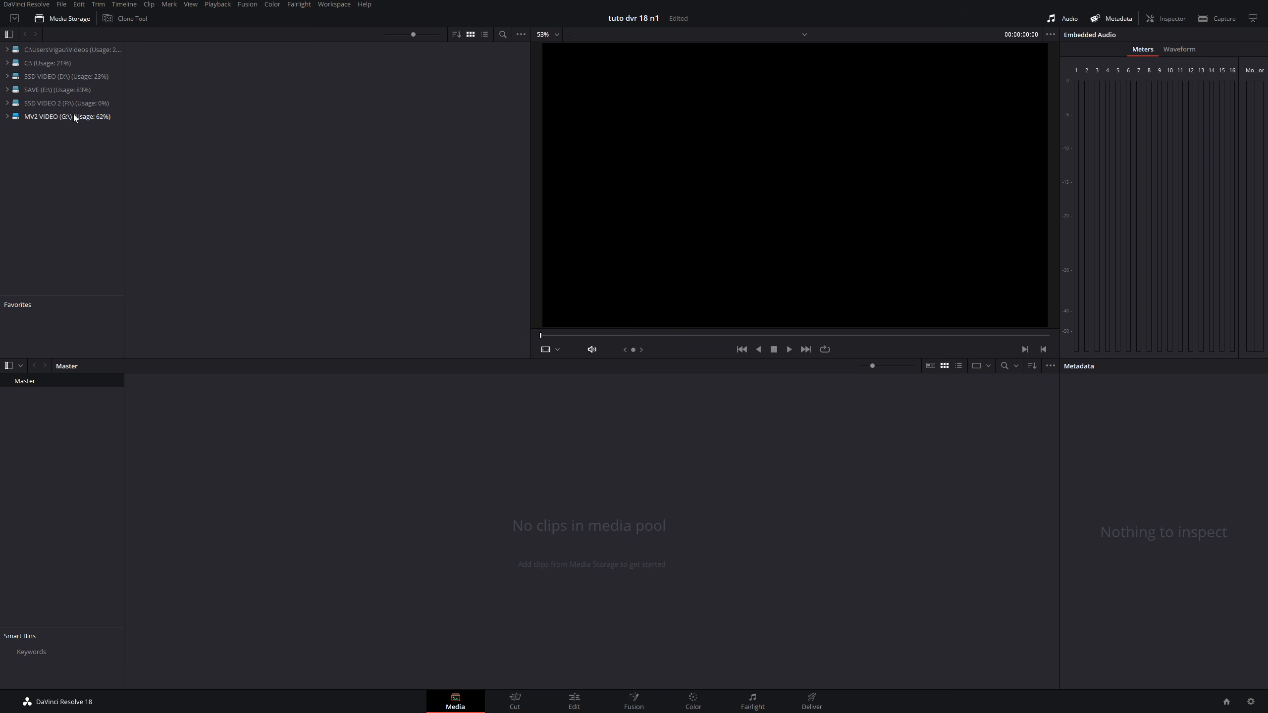
click(38, 116)
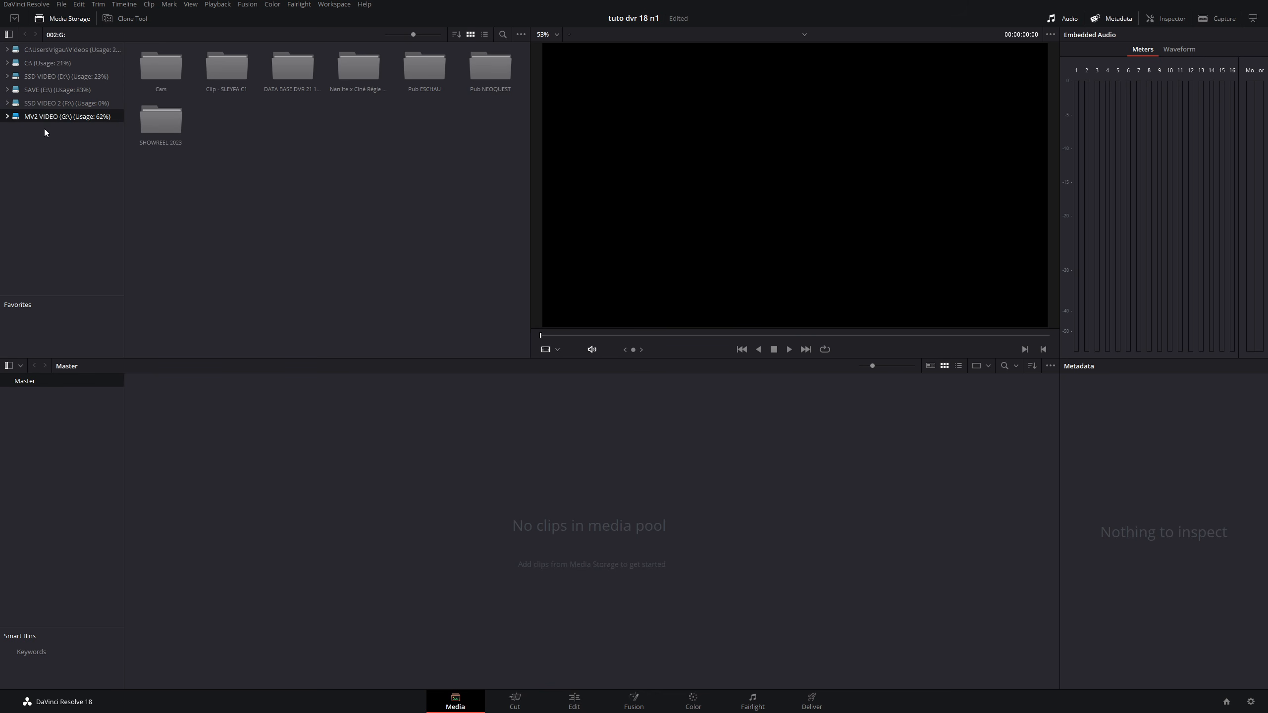
double_click(359, 74)
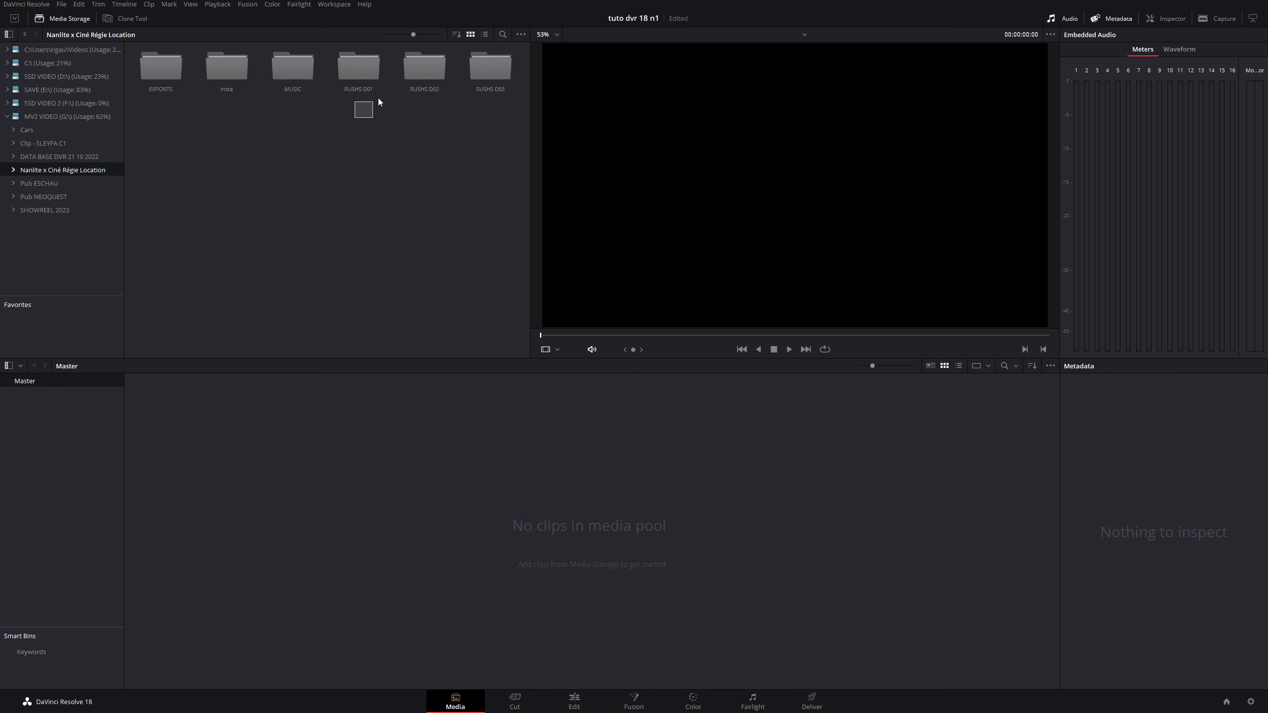
drag(379, 102, 397, 120)
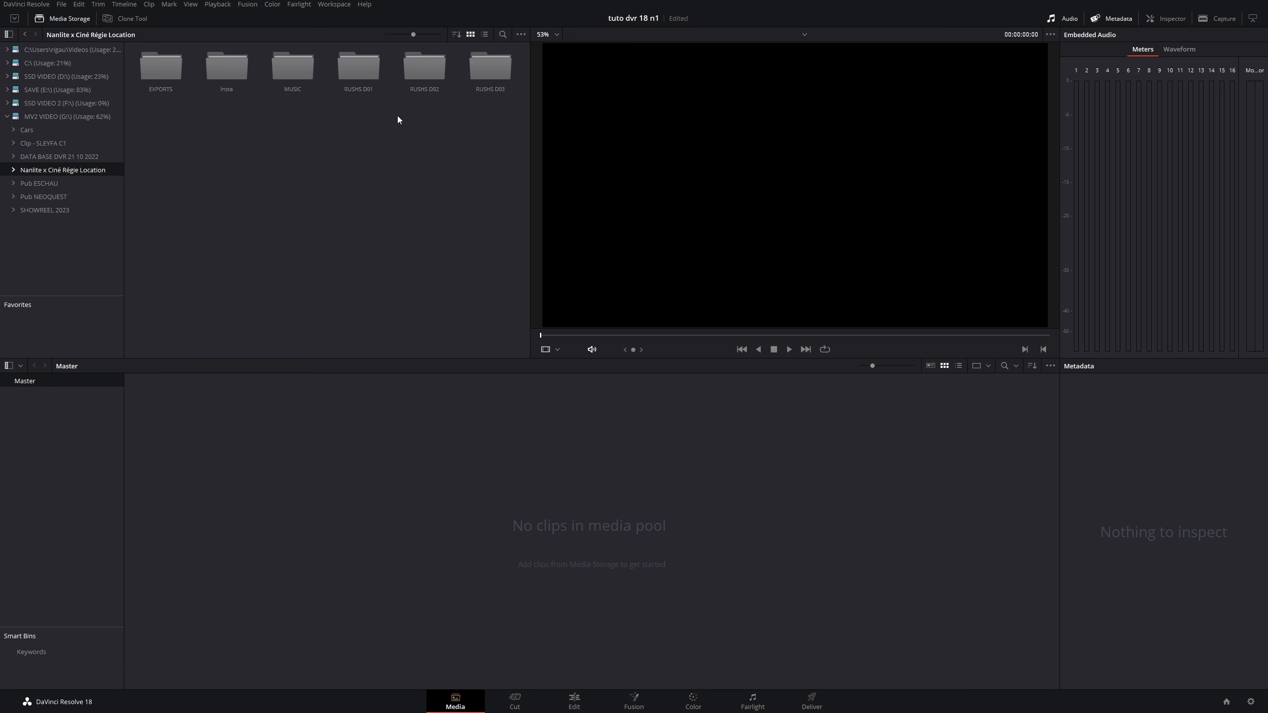
double_click(360, 71)
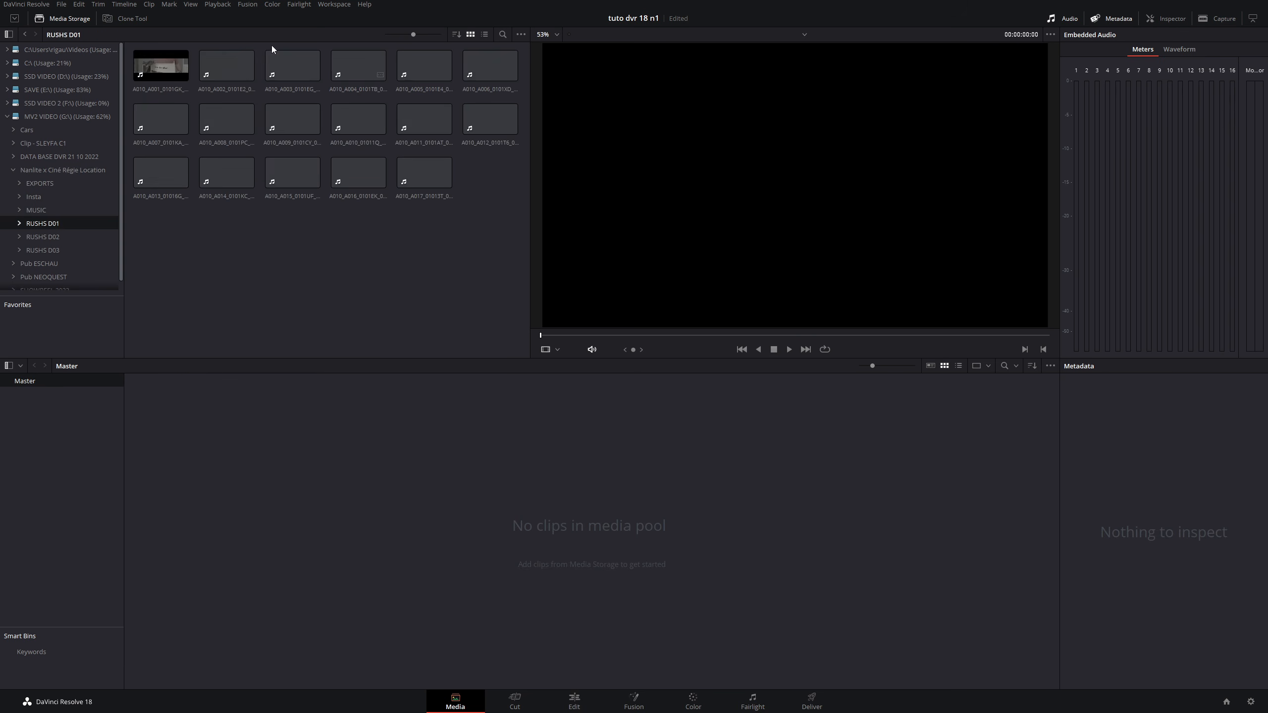
Preview the first, tenth and last clips of RUSHS D01 by scrubbing through them in the viewer
click(164, 65)
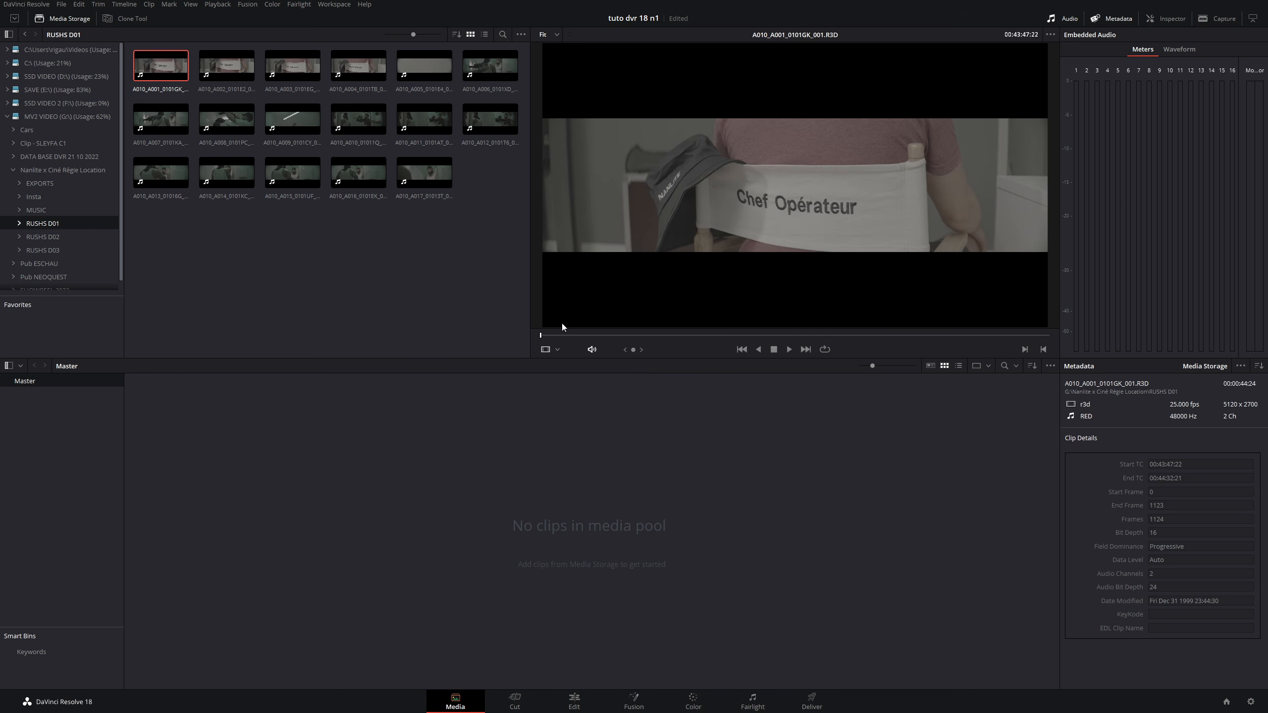
drag(551, 337, 842, 344)
click(359, 120)
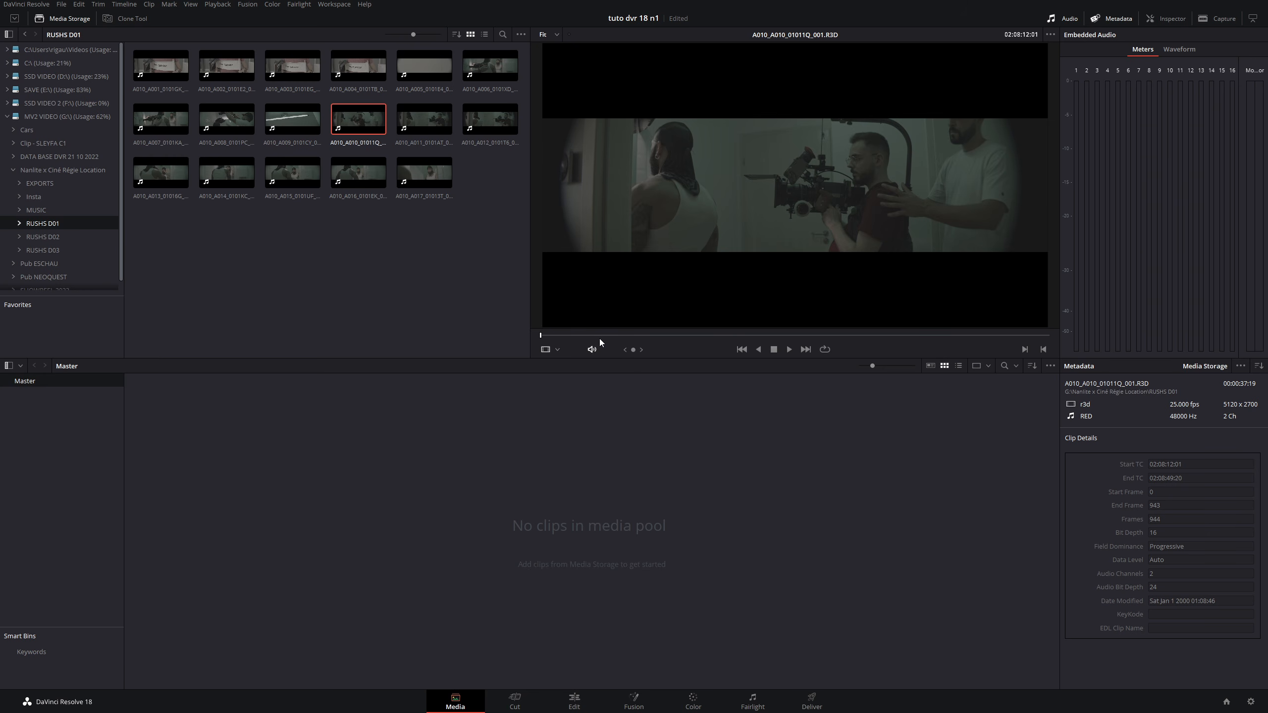
drag(599, 338, 743, 339)
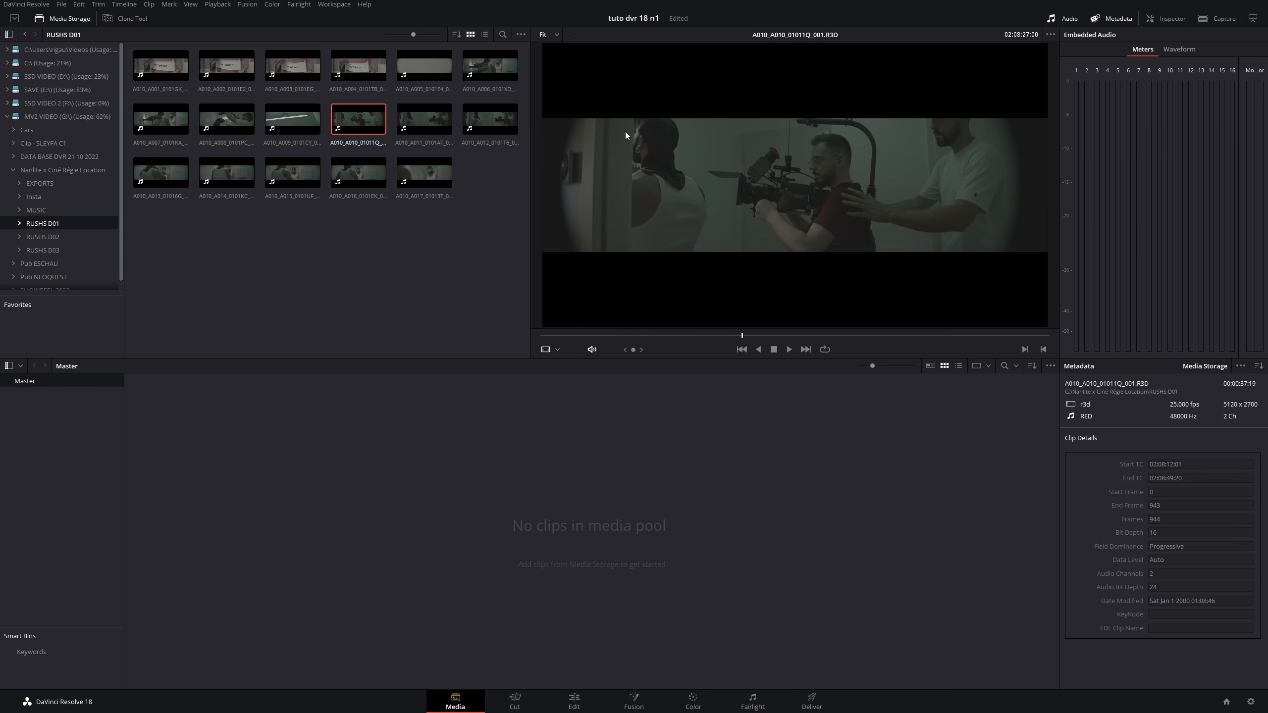
click(424, 172)
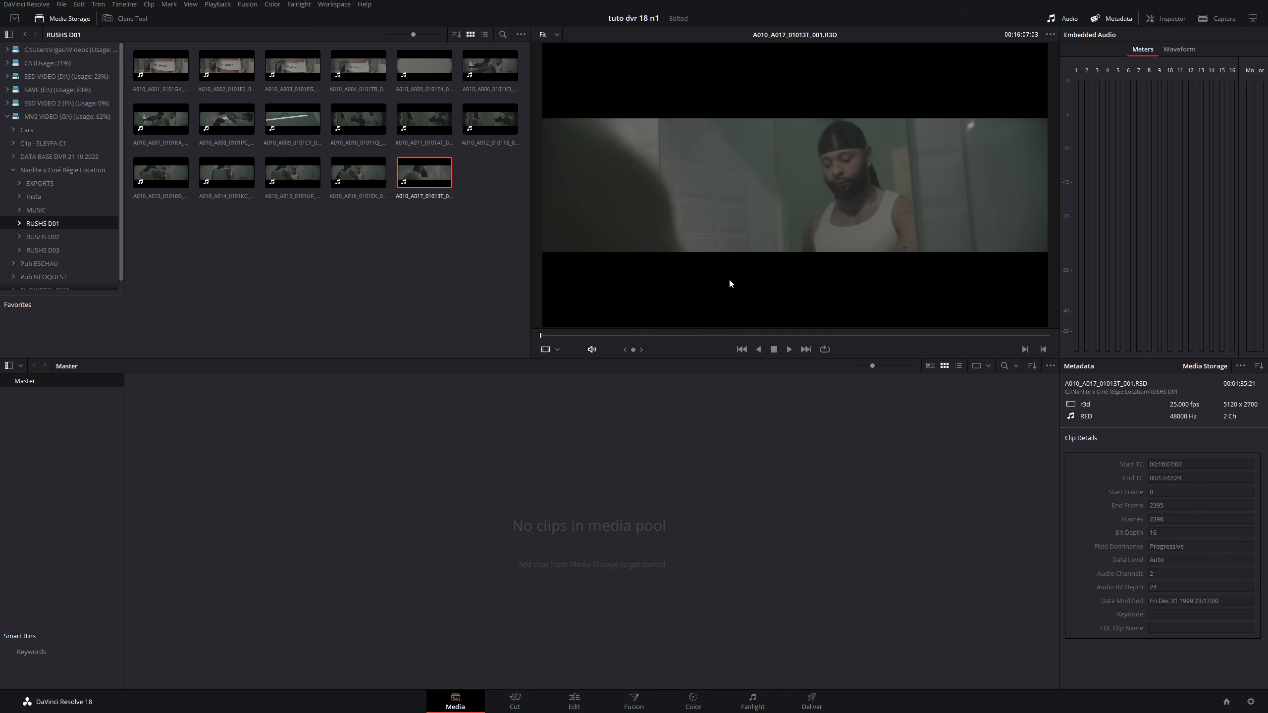
drag(656, 340, 743, 340)
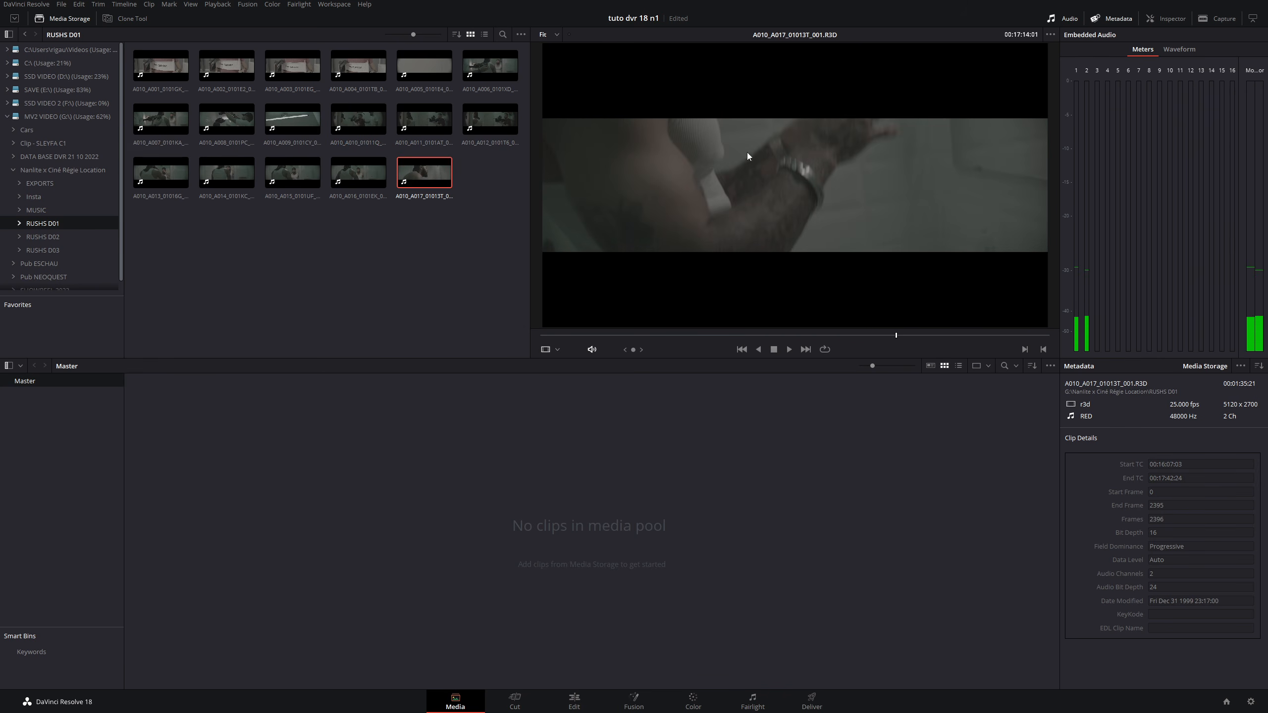
click(739, 336)
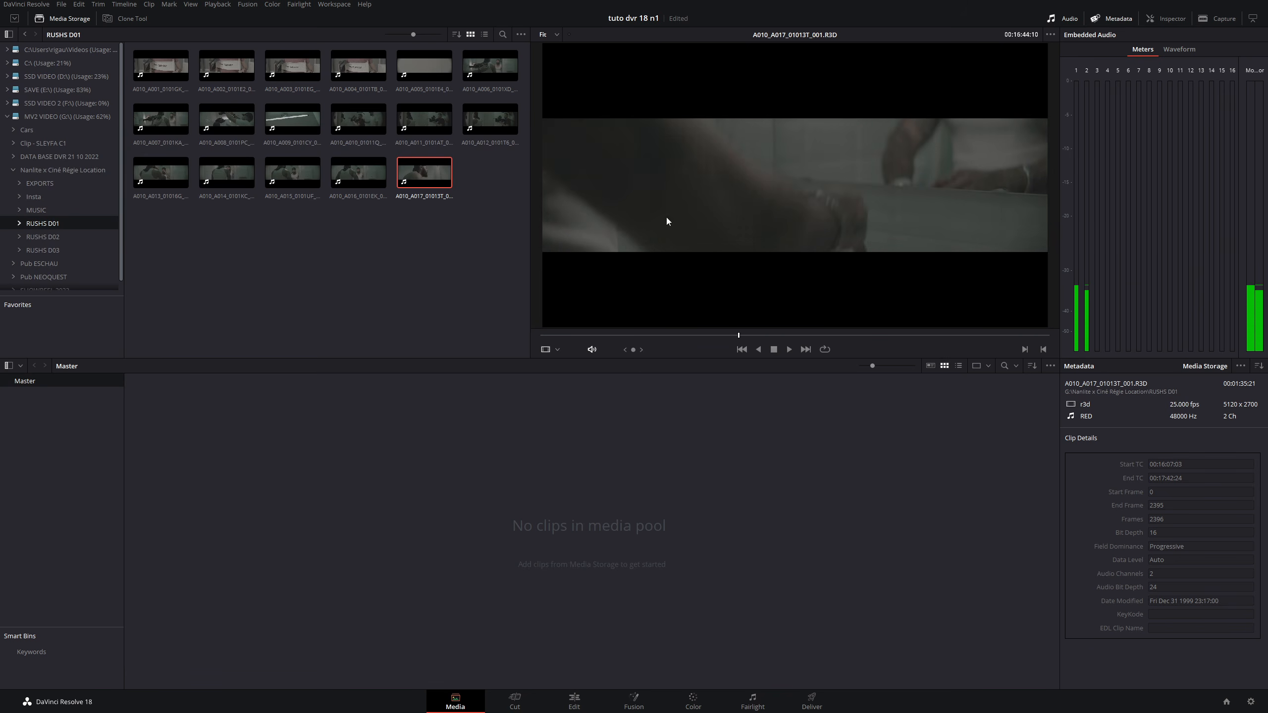
Browse the RUSHS D02 and RUSHS D03 folders and preview the clip A002_09011021_C021.braw
click(43, 237)
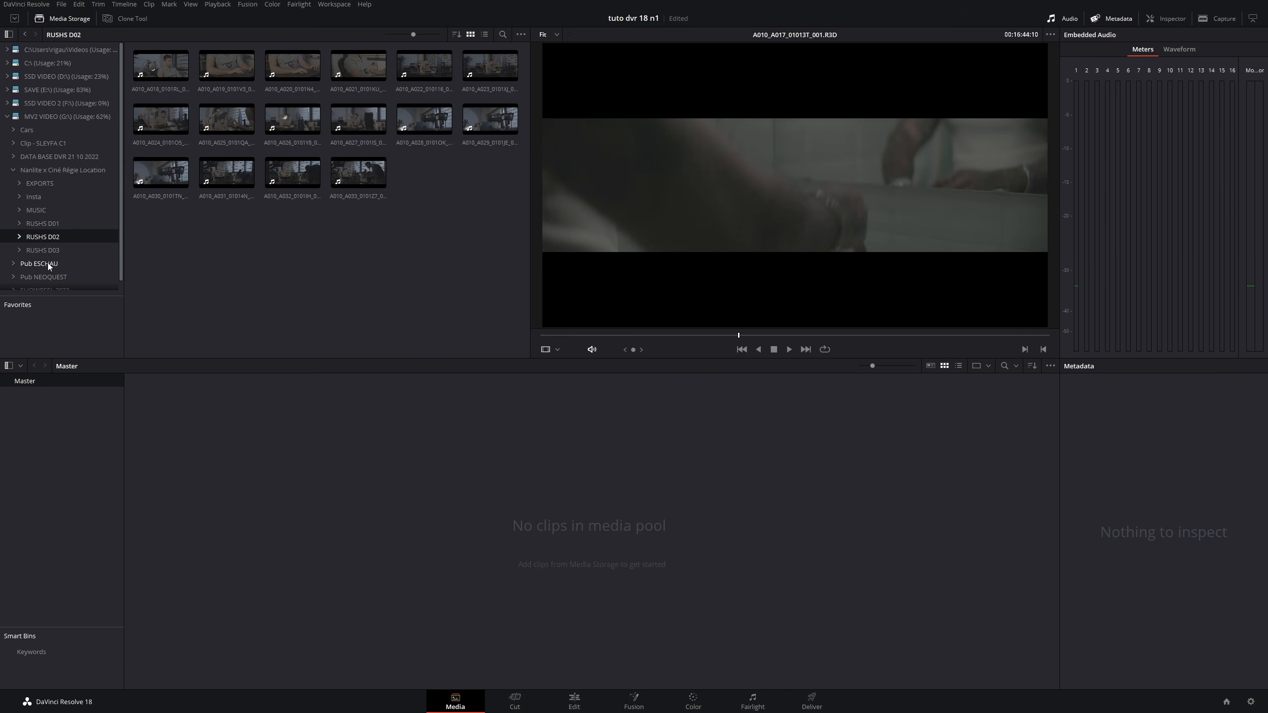
click(43, 251)
click(226, 66)
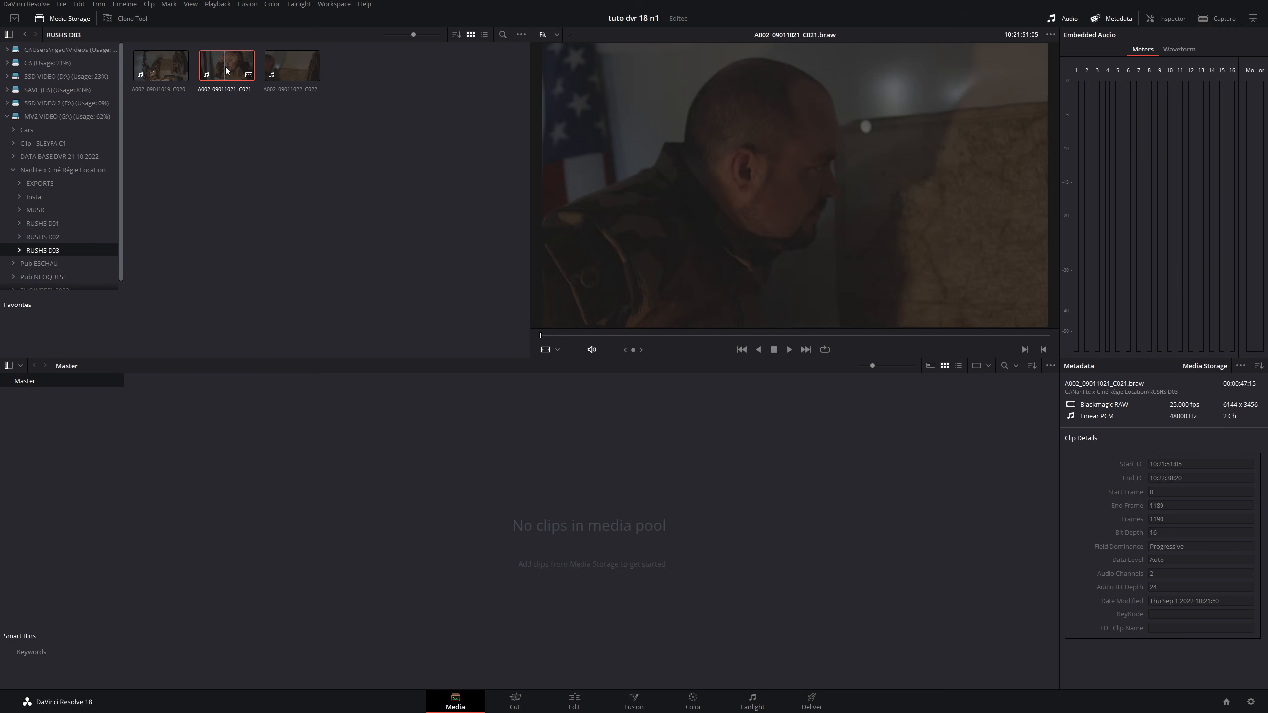
Scrub through the clip A002_09011021_C021.braw in the viewer and from its thumbnail
drag(610, 340, 643, 338)
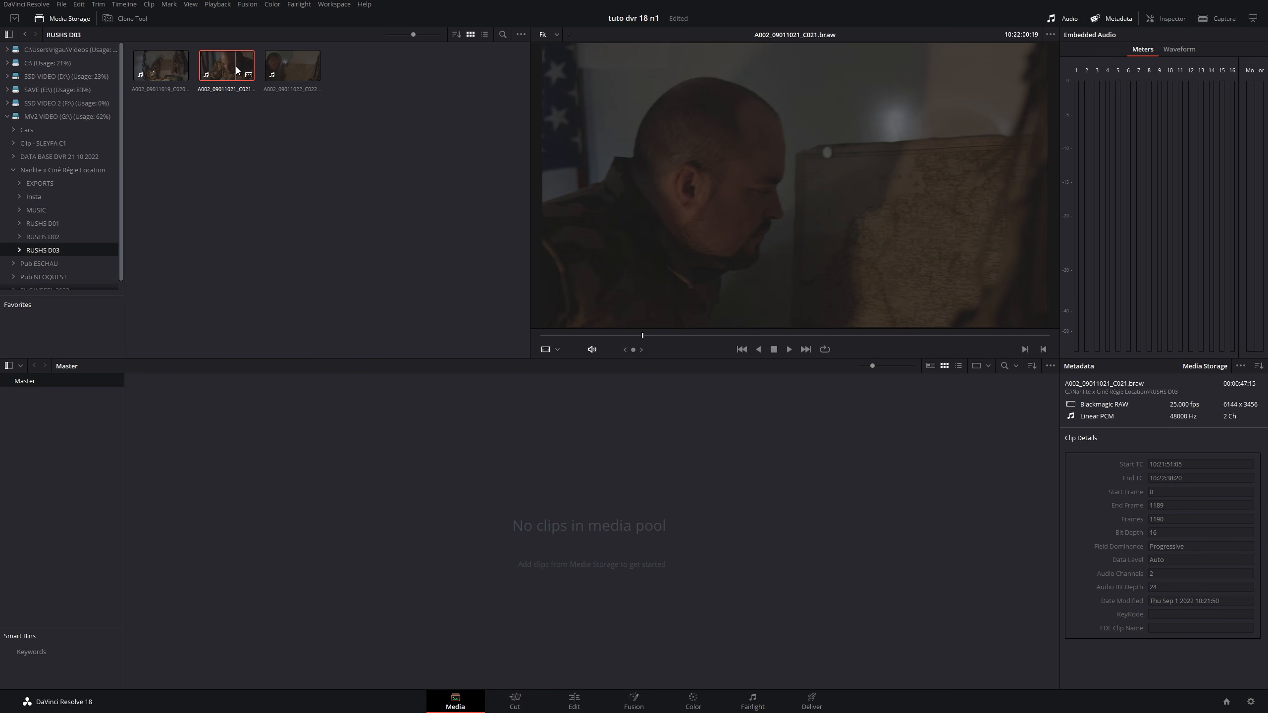
click(1129, 23)
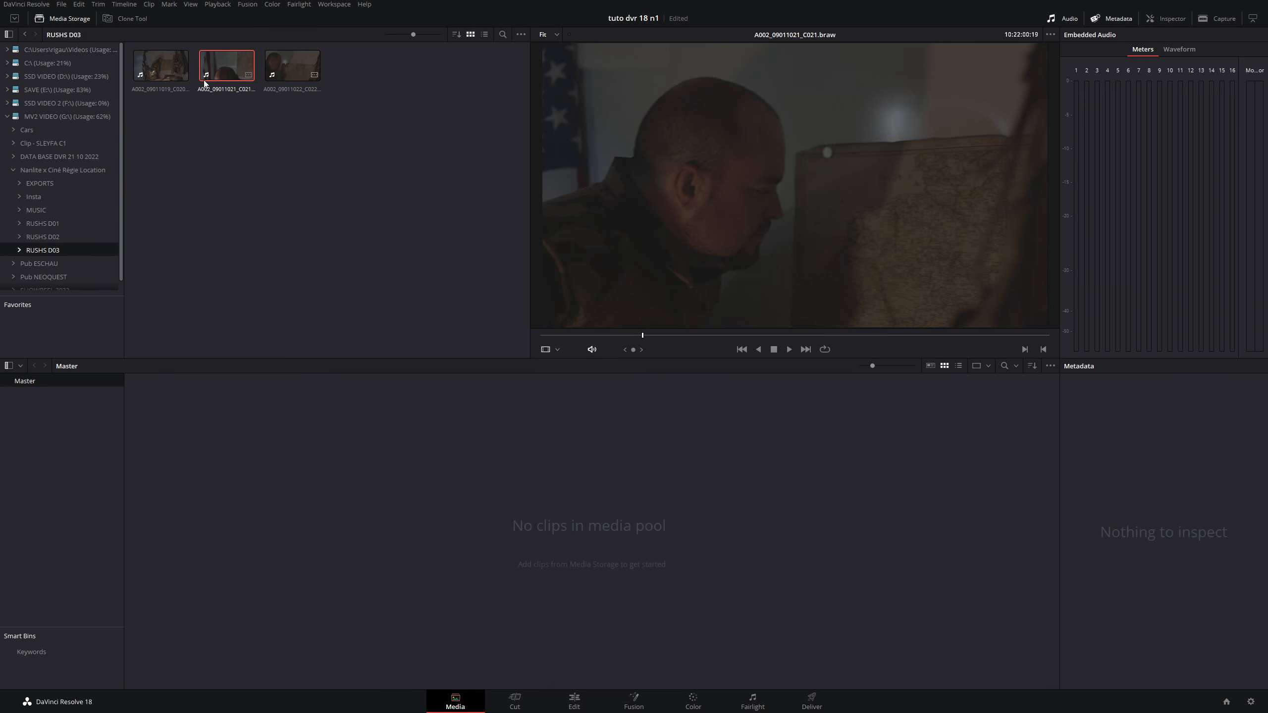
mouse_move(216, 71)
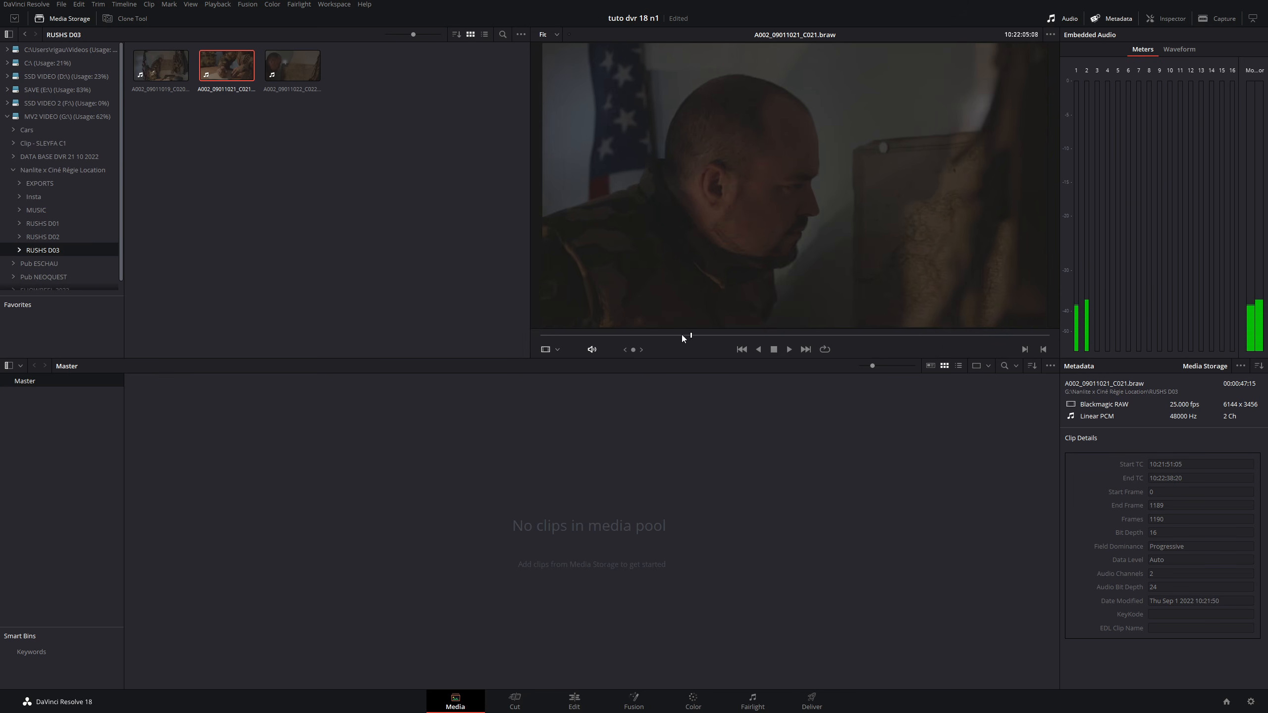
Preview A010_A020_0101N4_001.R3D in RUSHS D02 and A002_09011022_C022.braw in RUSHS D03 by scrubbing through them
click(50, 238)
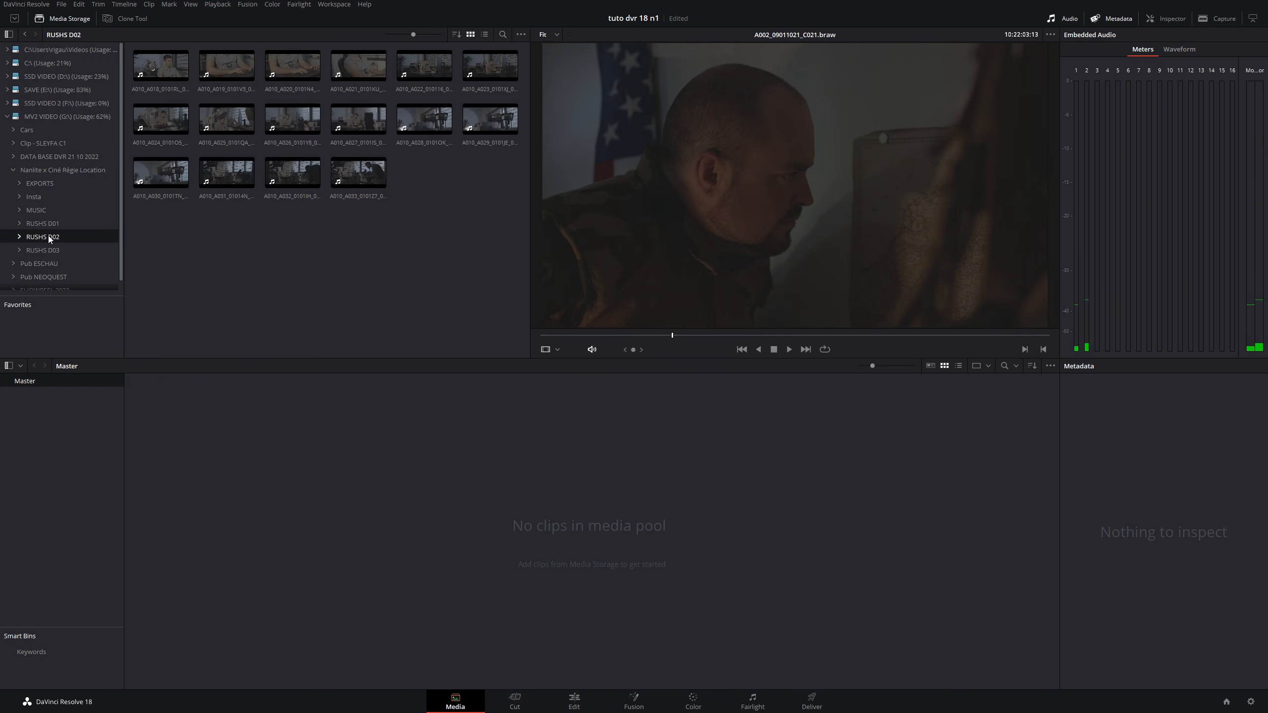
click(296, 64)
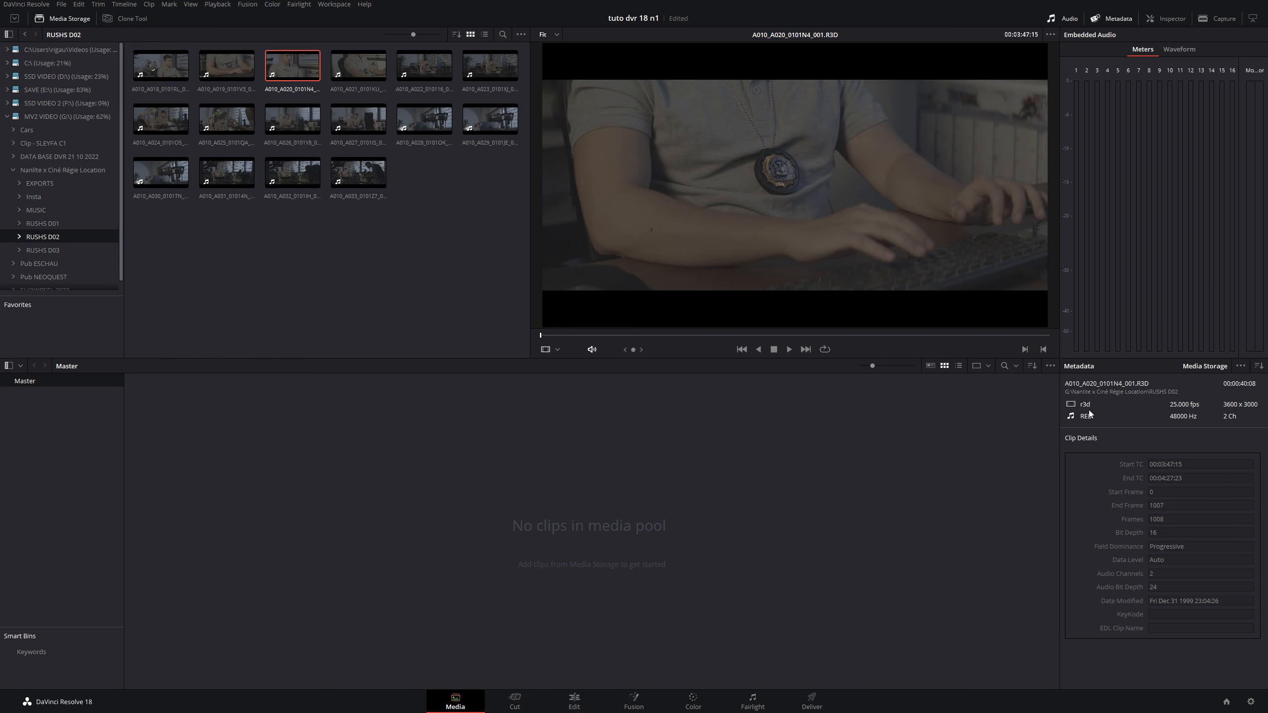
drag(721, 336, 575, 347)
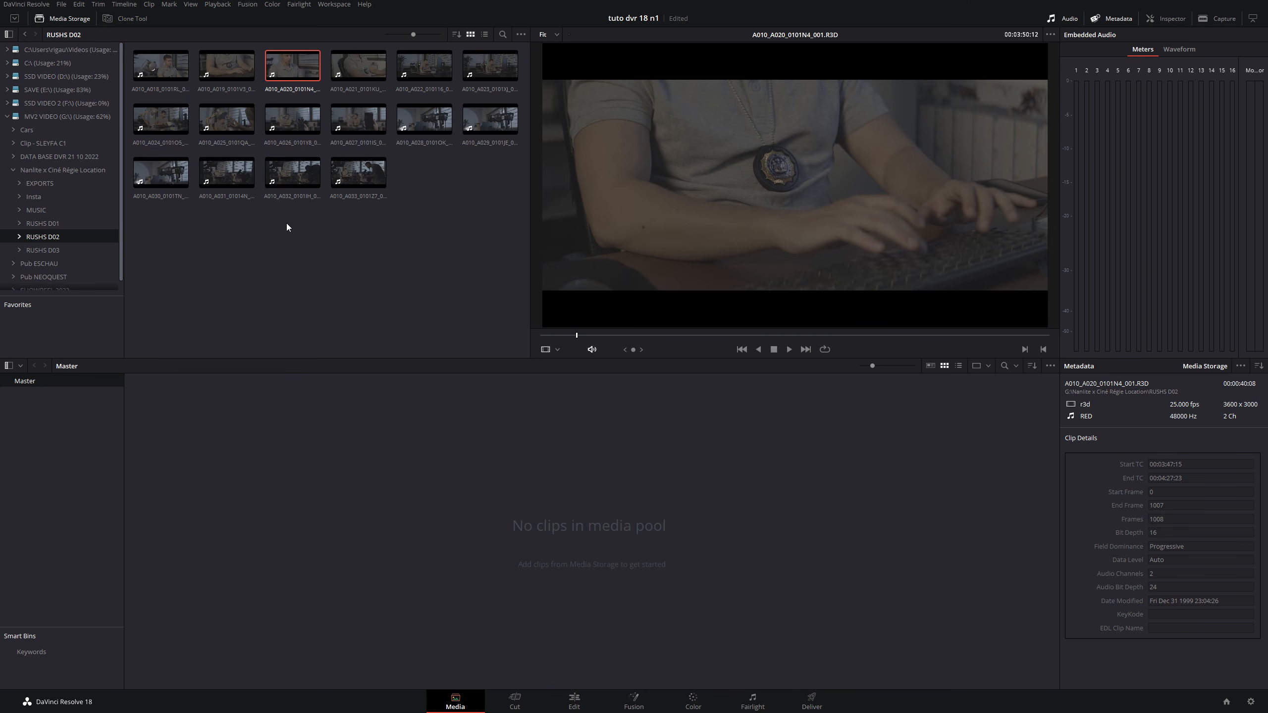
click(55, 250)
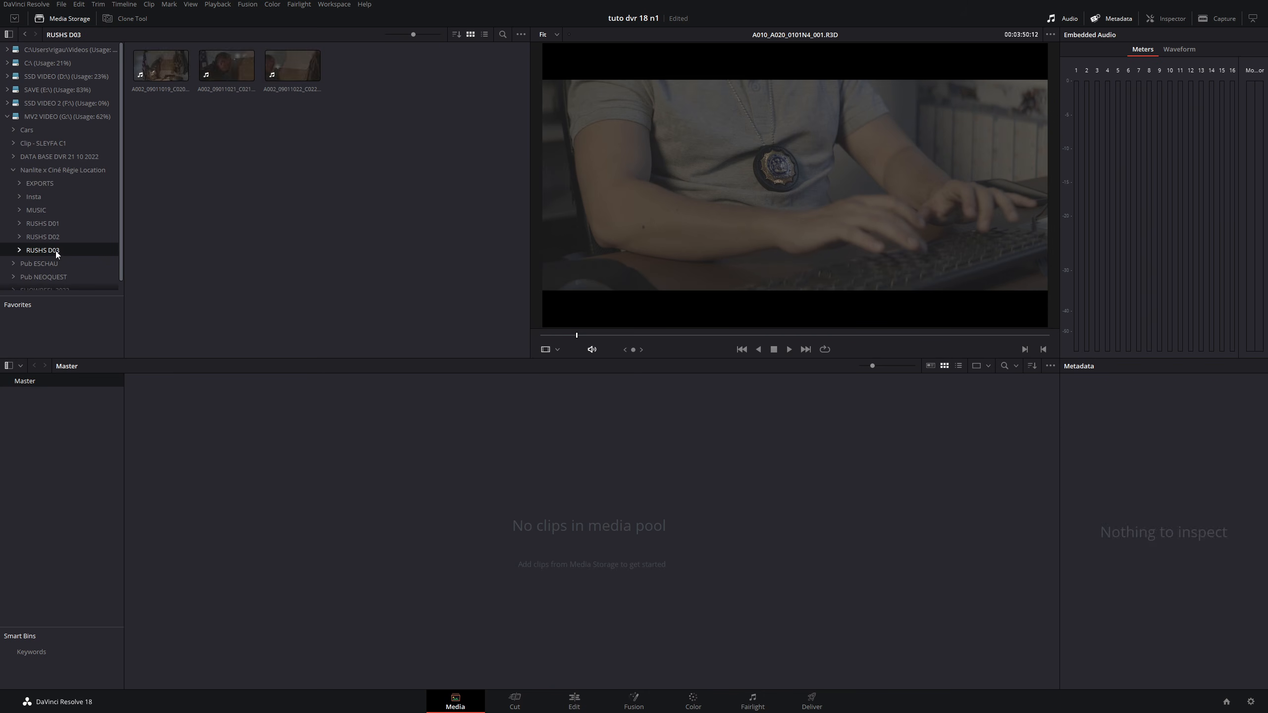
click(277, 61)
drag(628, 339, 654, 340)
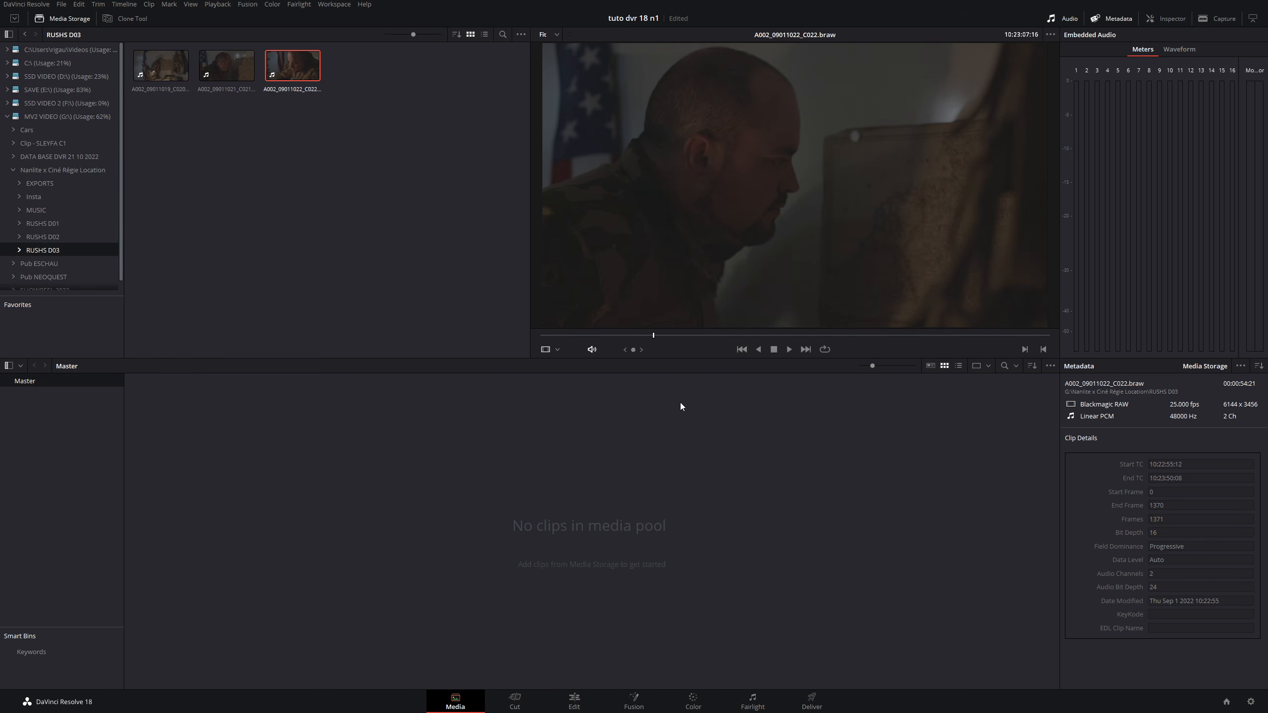
In the project settings, set the timeline resolution to 4096 x 1716 DCI Scope 2.39 and the timeline frame rate to 25
click(1251, 702)
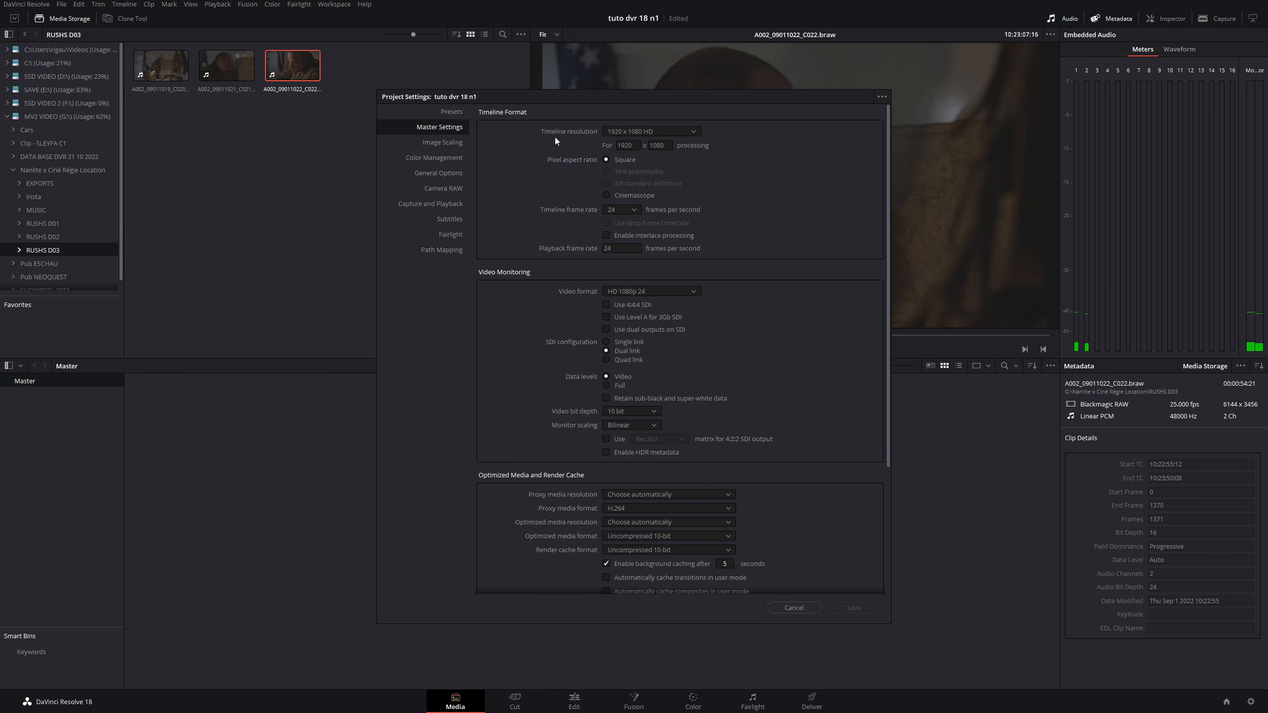
click(642, 131)
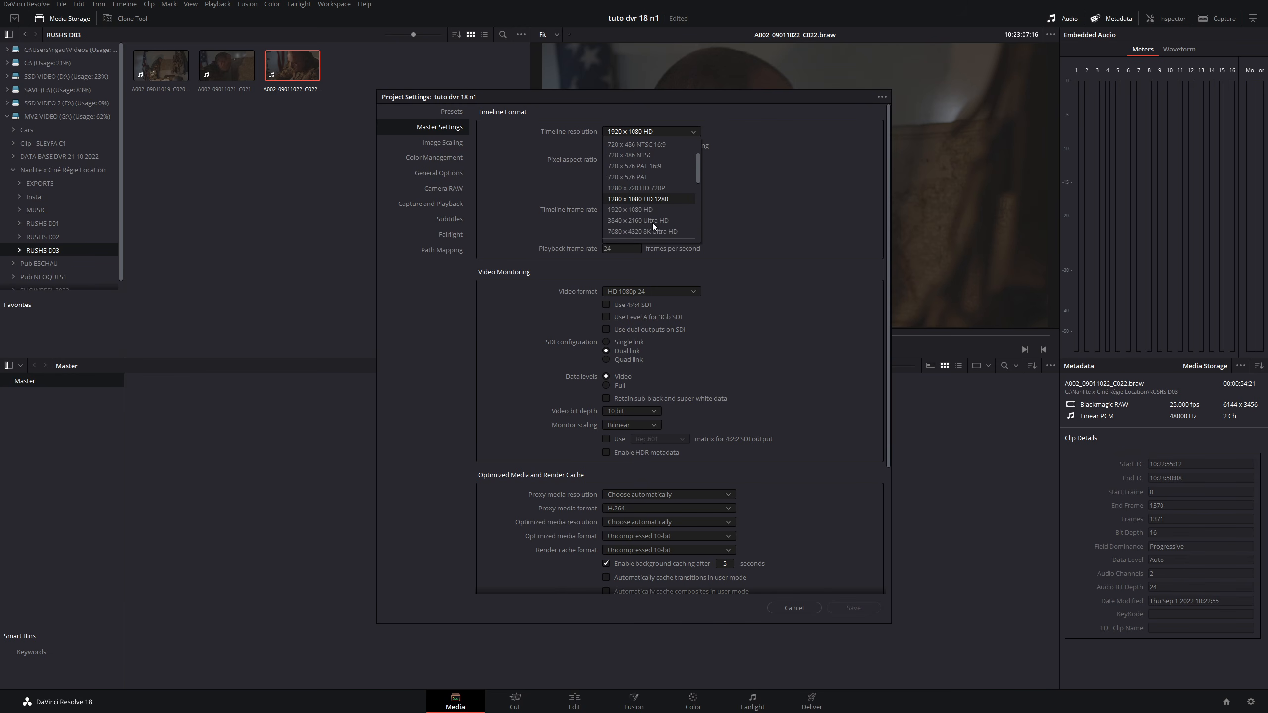
scroll(652, 222, down, 2)
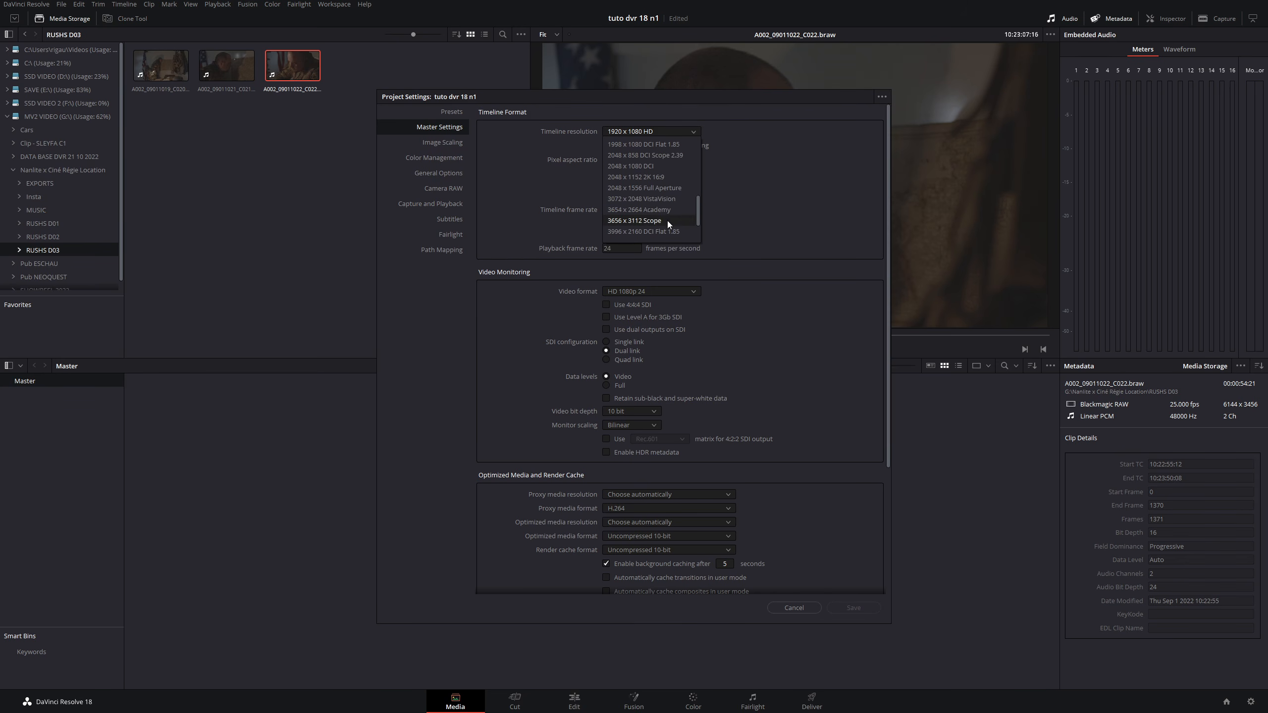
scroll(670, 223, down, 1)
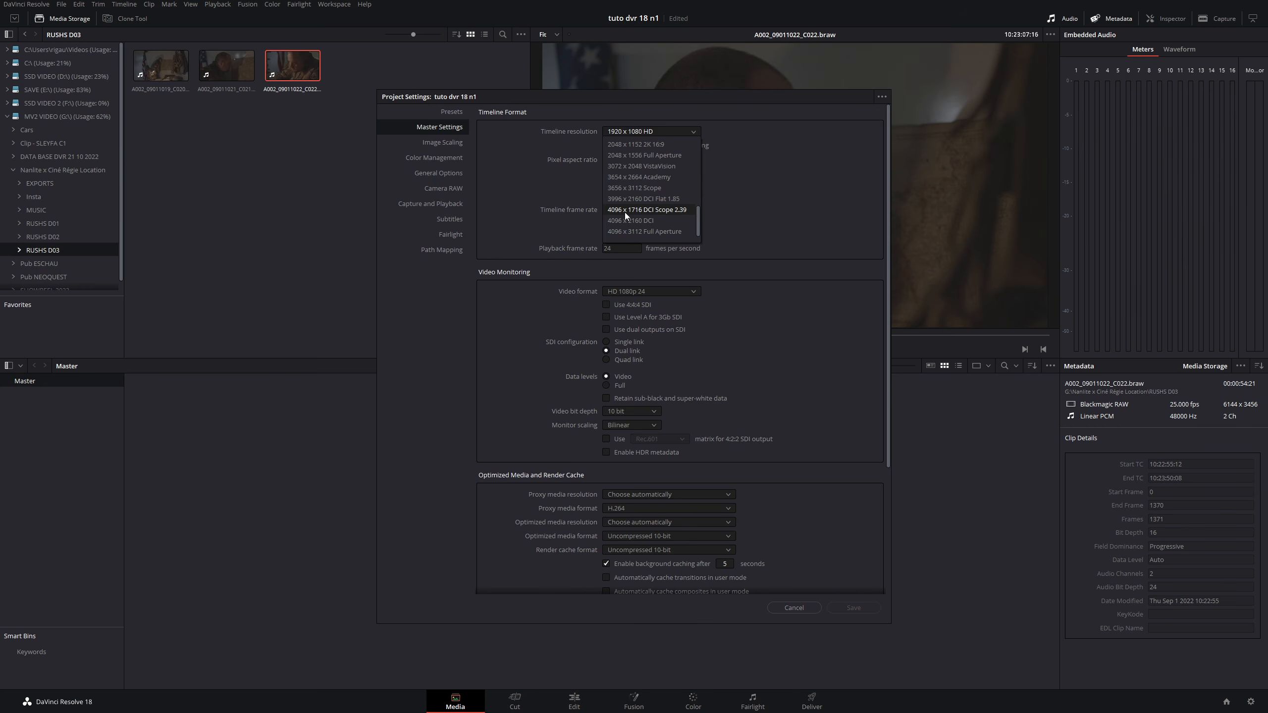
click(675, 211)
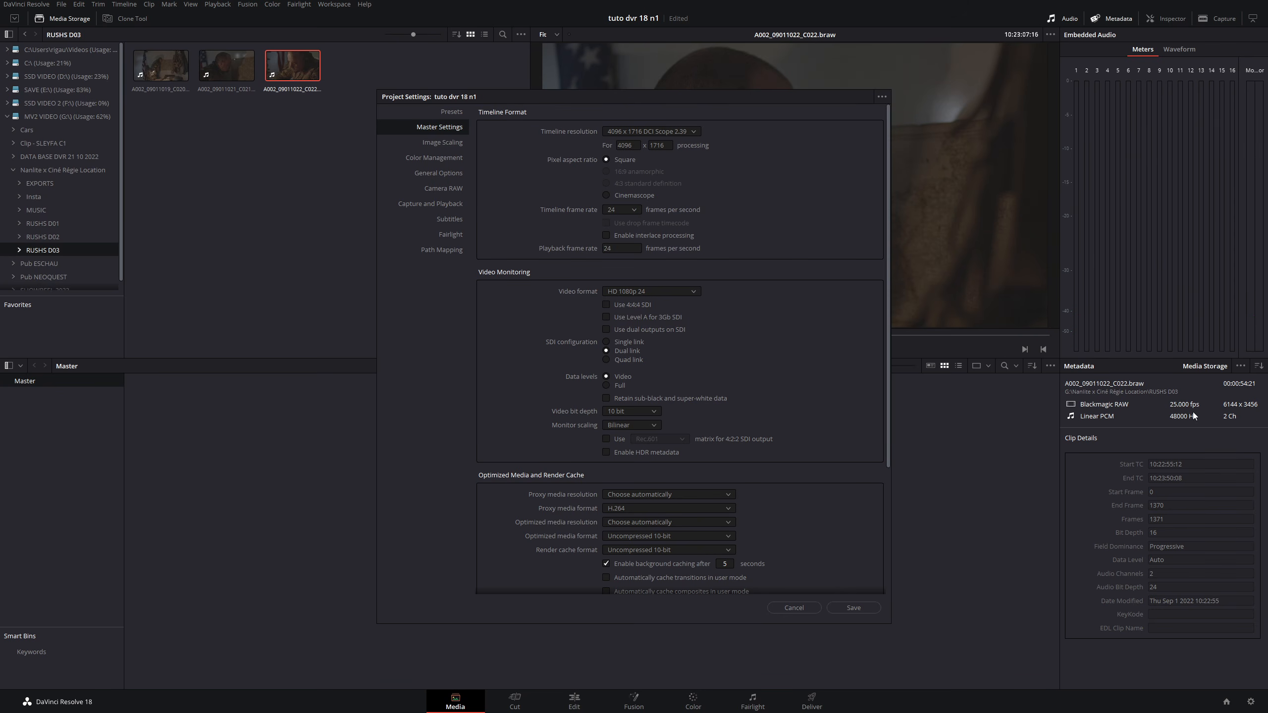
click(630, 211)
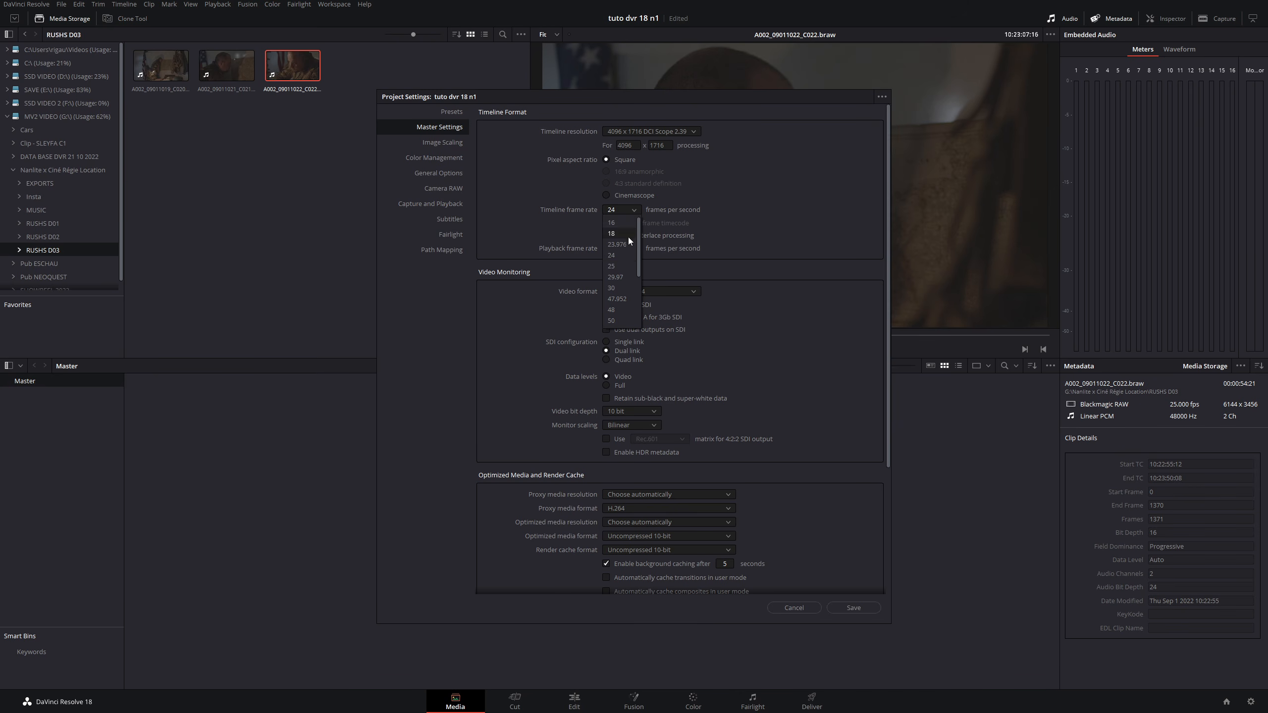
click(626, 266)
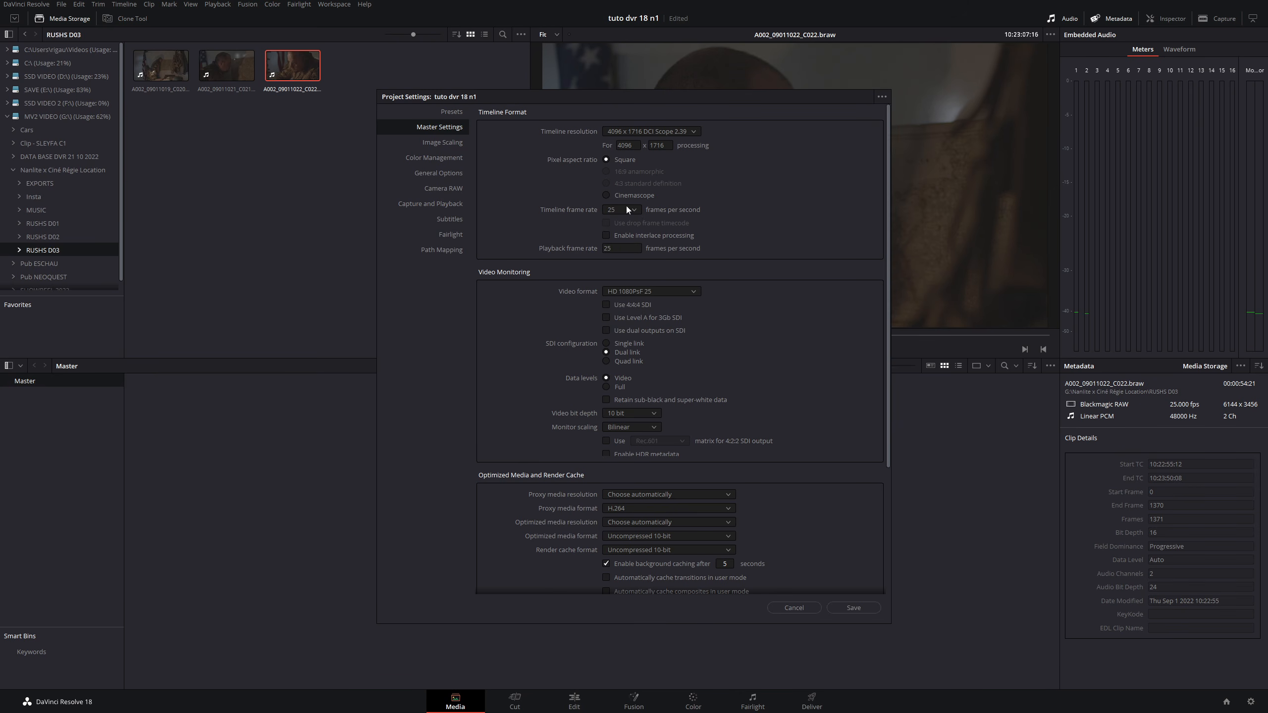
Set input scaling for mismatched resolution files to Scale full frame with crop, and save the project settings
click(451, 145)
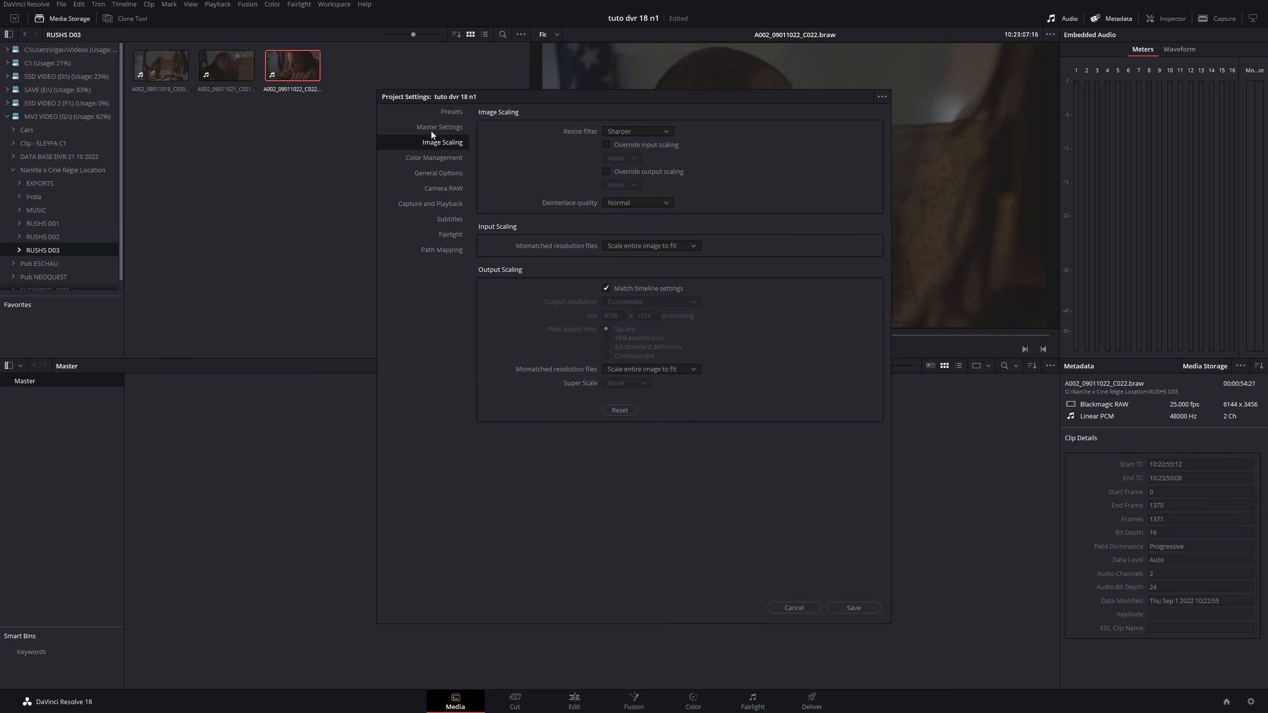
click(644, 246)
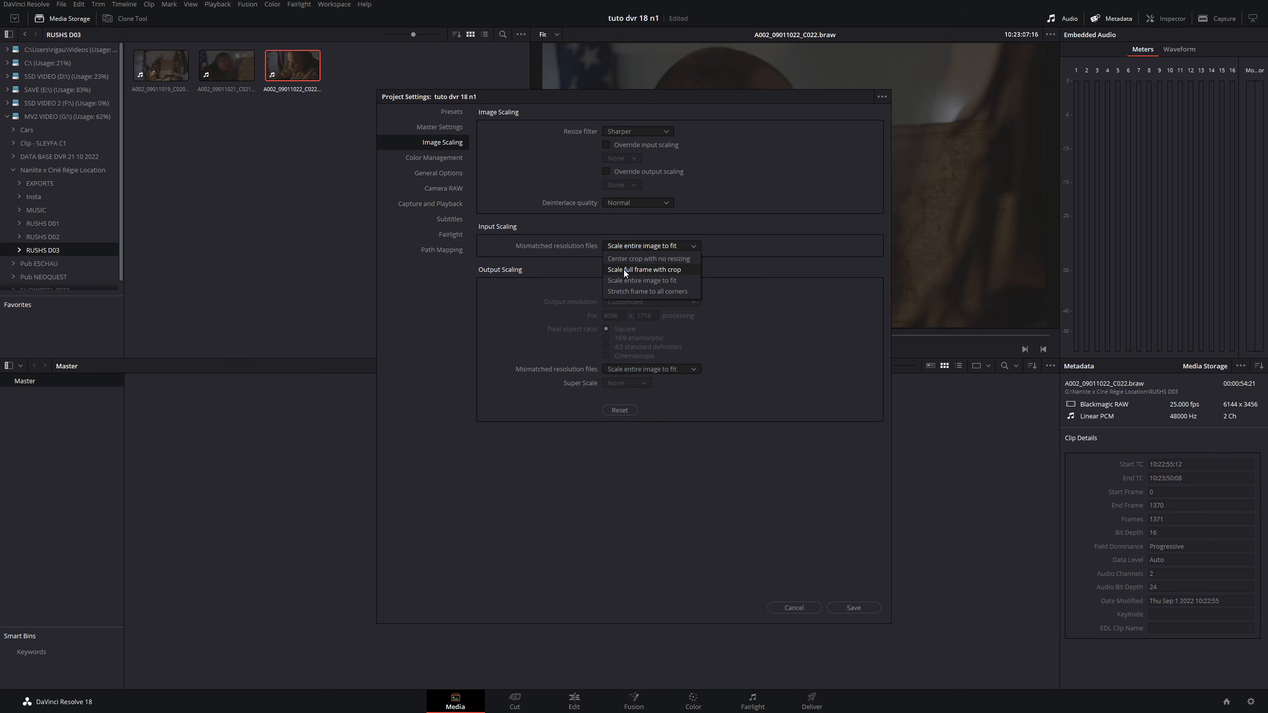
click(624, 270)
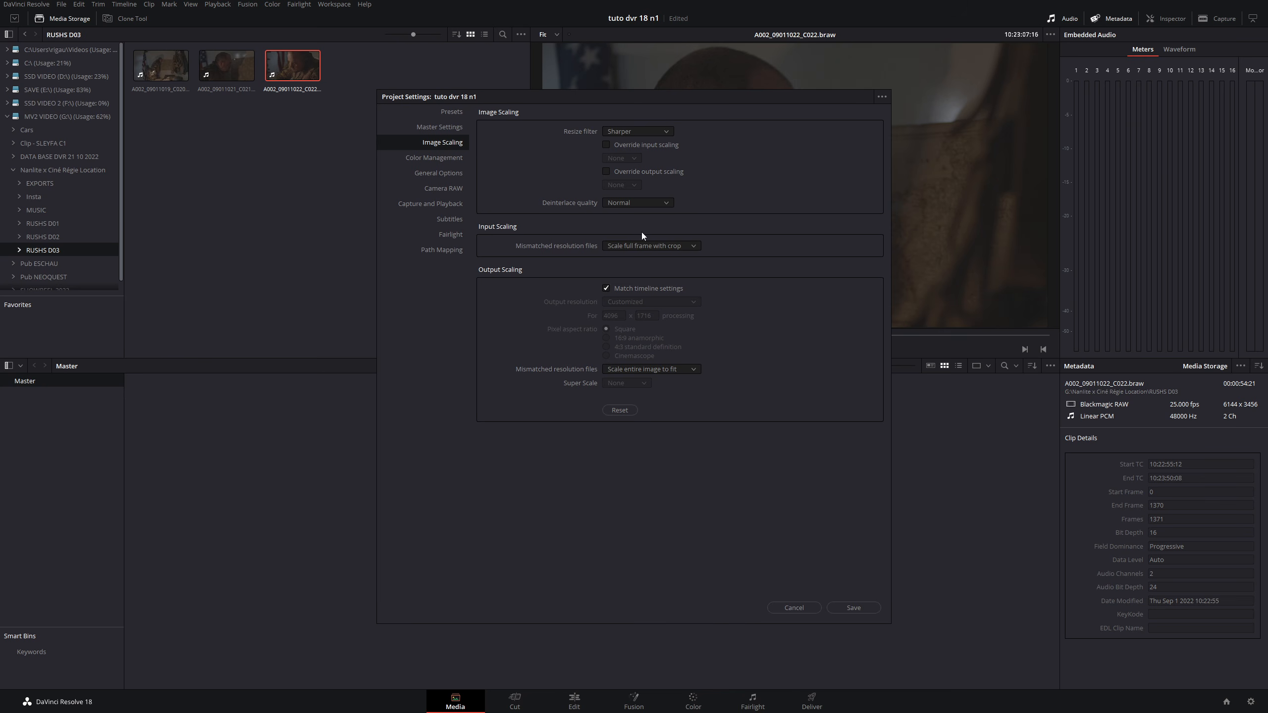
click(852, 606)
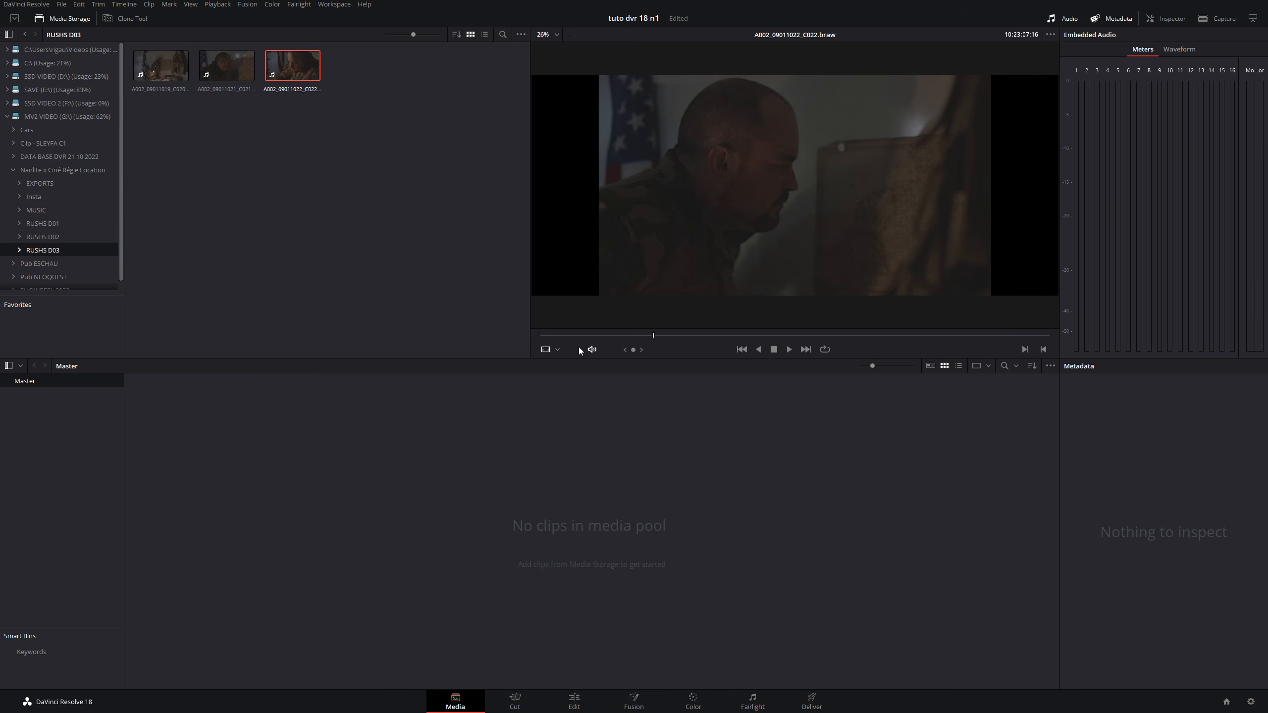
Scrub through the clip A002_09011022_C022.braw in the viewer to check its framing, and deselect it
drag(670, 335, 810, 336)
drag(726, 338, 726, 337)
click(291, 202)
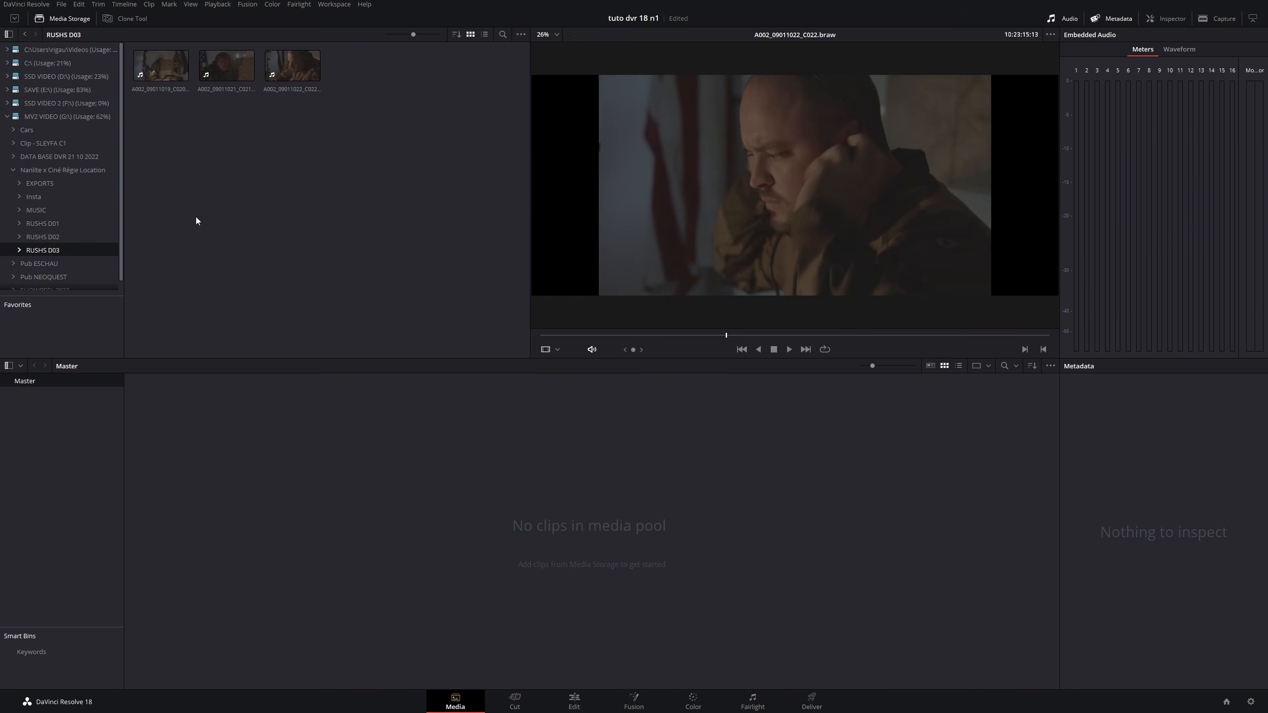
Import the RUSHS D01, RUSHS D02 and RUSHS D03 folders into the media pool as separate bins under Master
click(58, 229)
click(54, 239)
click(45, 229)
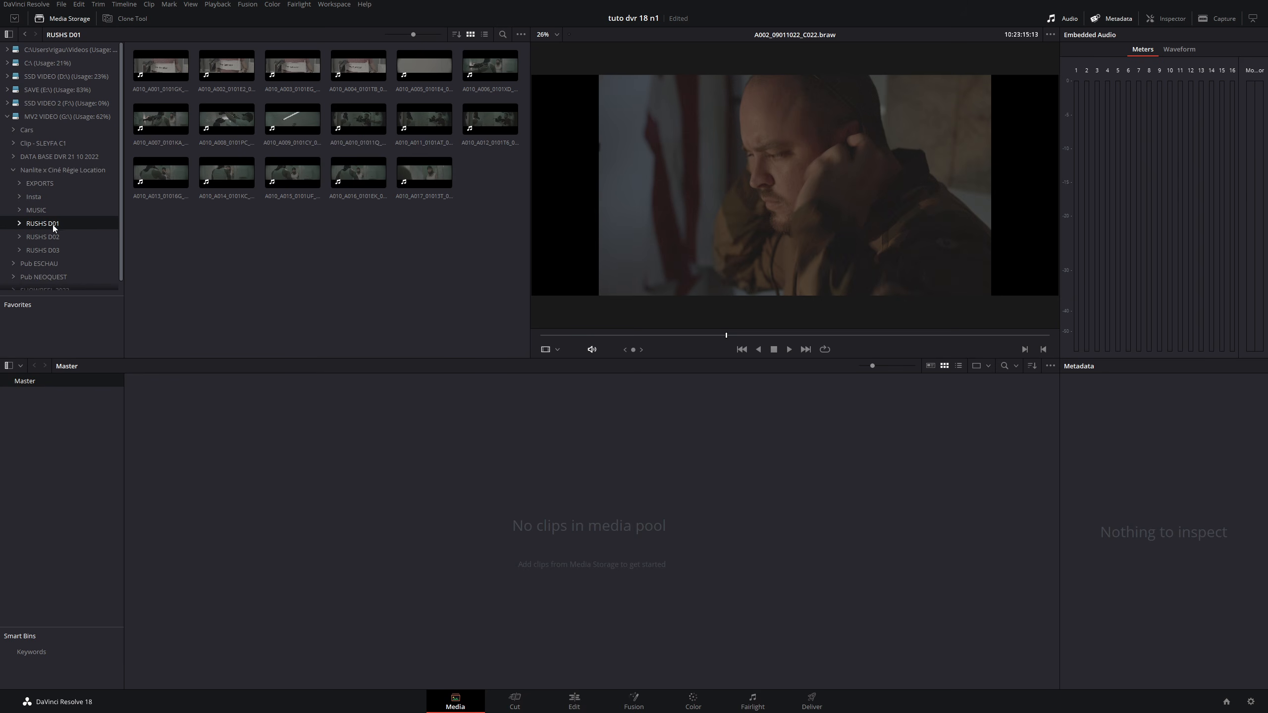
click(49, 250)
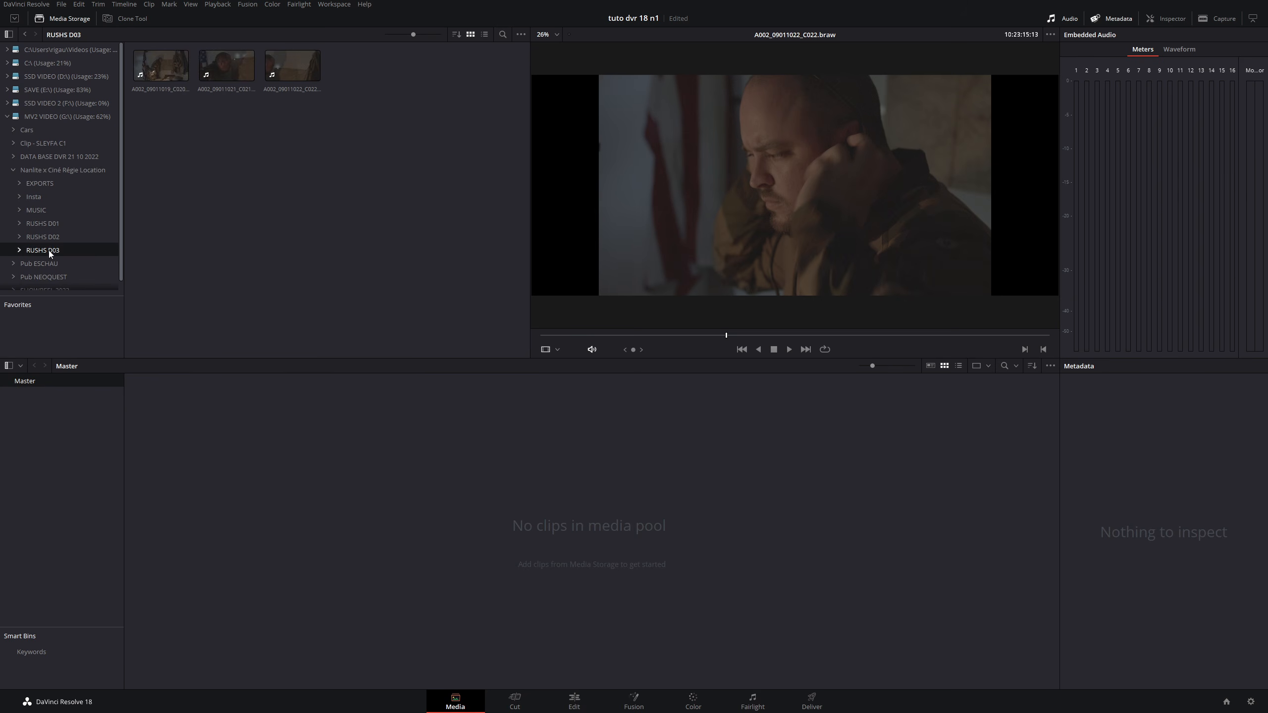
click(48, 236)
click(48, 225)
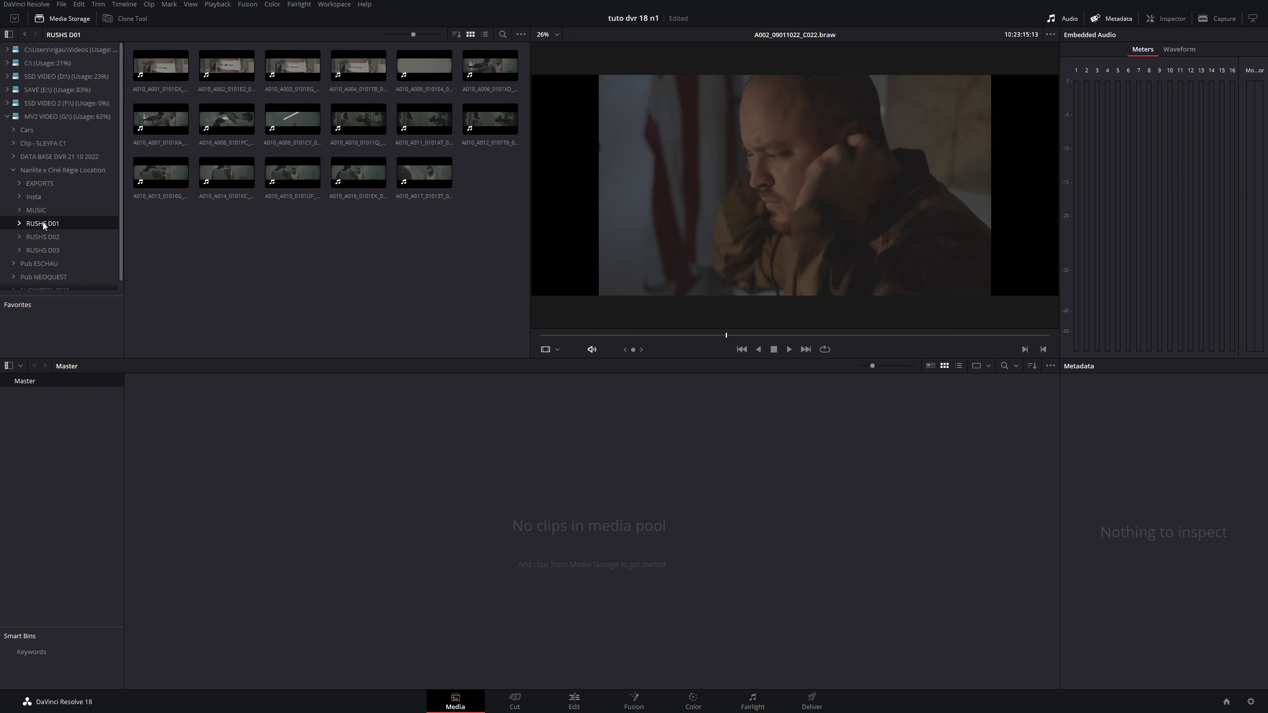
drag(45, 227, 50, 428)
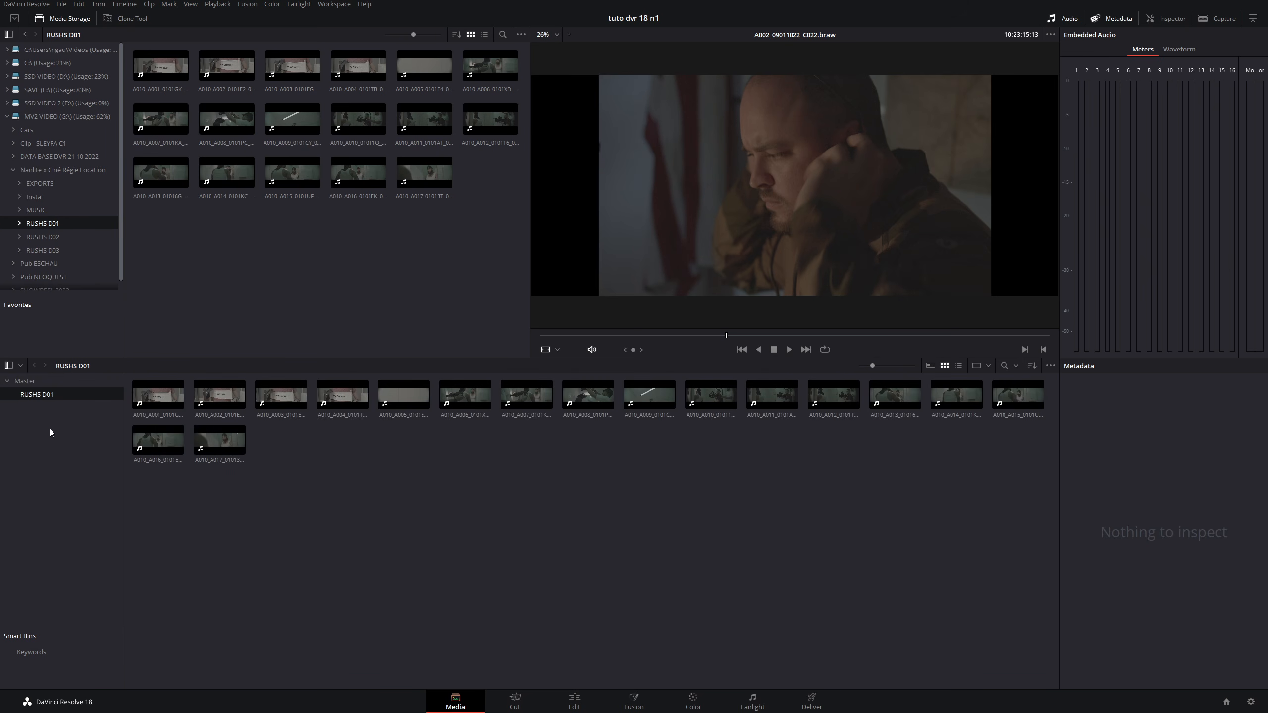
drag(42, 237, 62, 424)
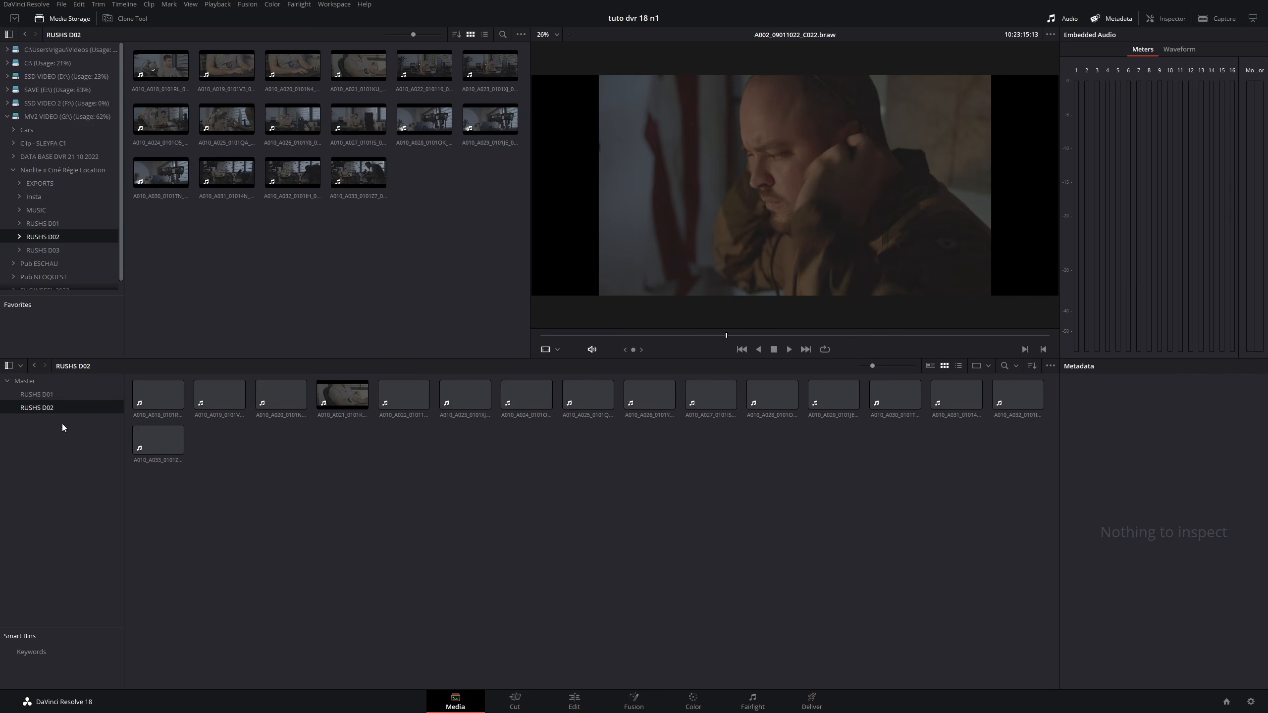
drag(41, 252, 68, 479)
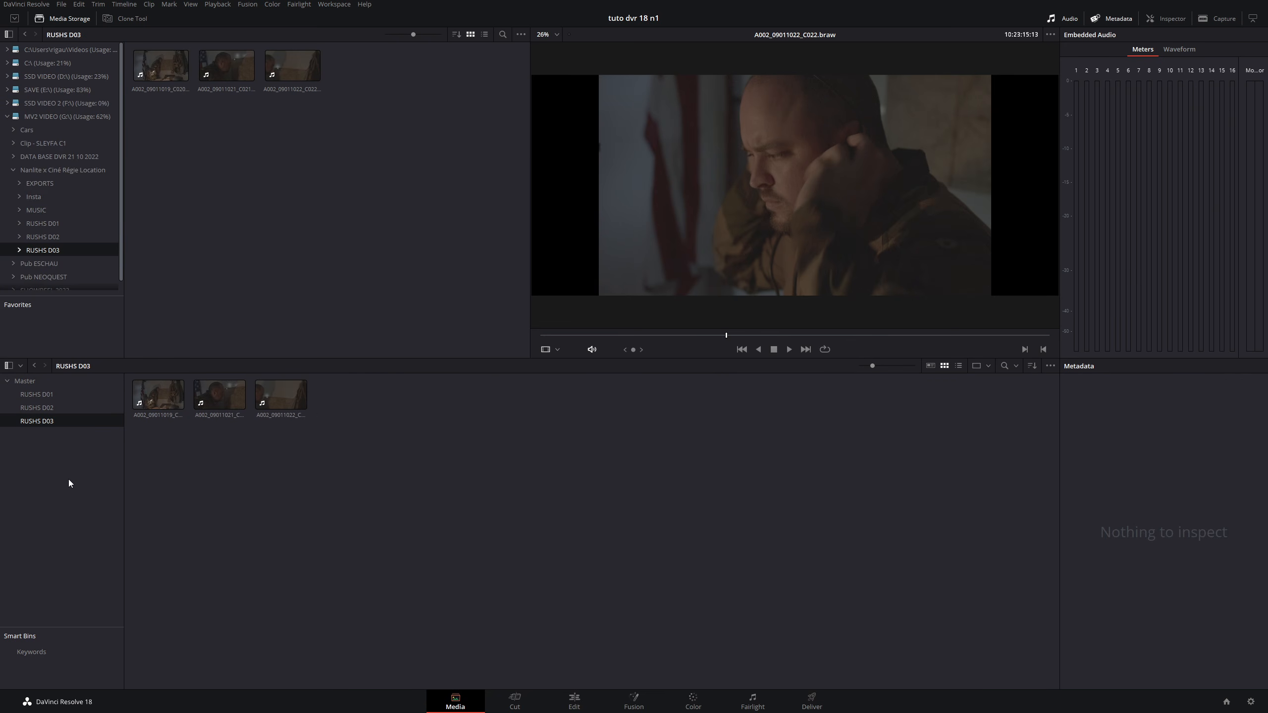
Look through the three imported bins and inspect the file details of the first clip in RUSHS D01
click(40, 404)
click(38, 421)
click(43, 396)
click(587, 395)
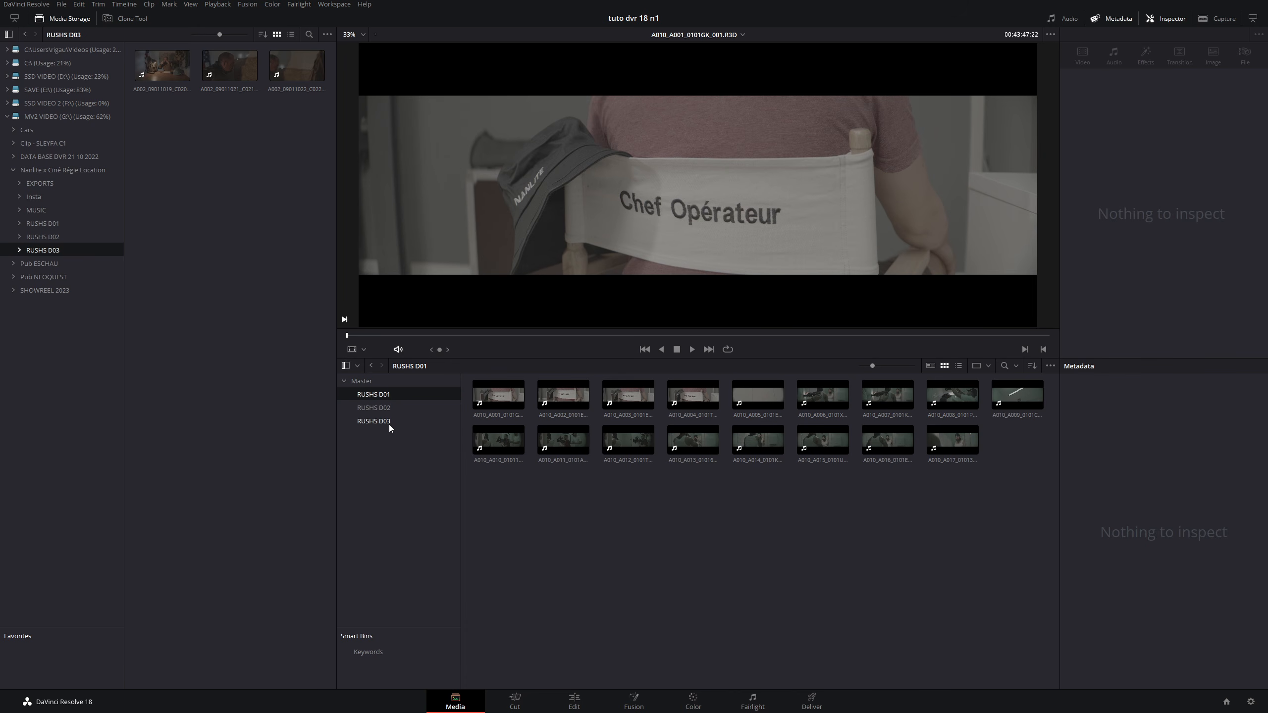
click(488, 399)
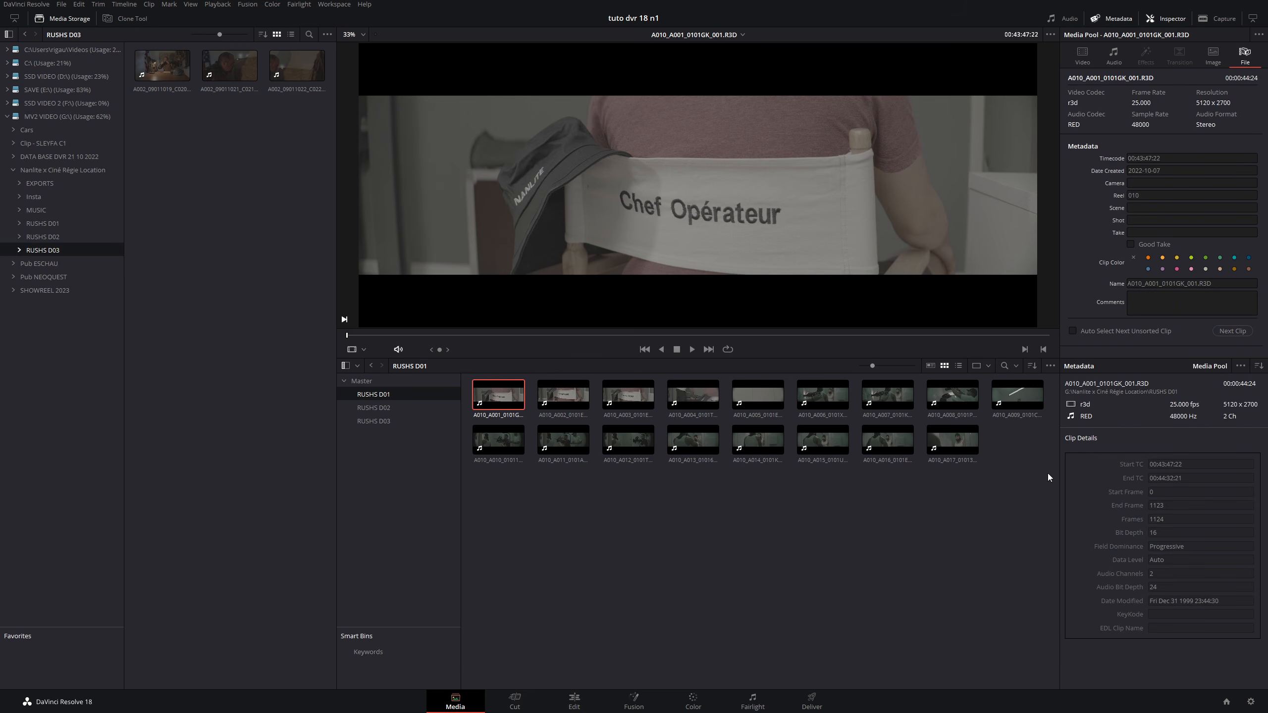
Select all clips in the RUSHS D01 bin and rename them "salle de bain" in their file metadata
click(1014, 443)
key(ctrl+a)
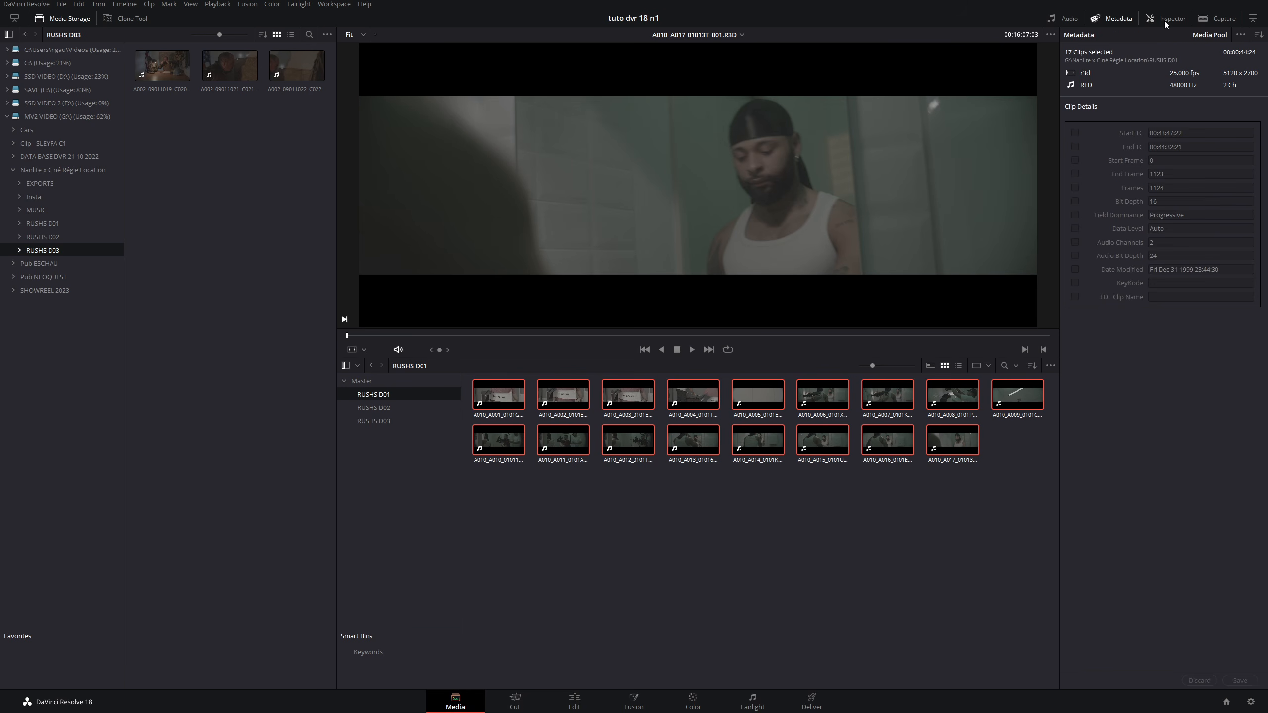
click(1087, 58)
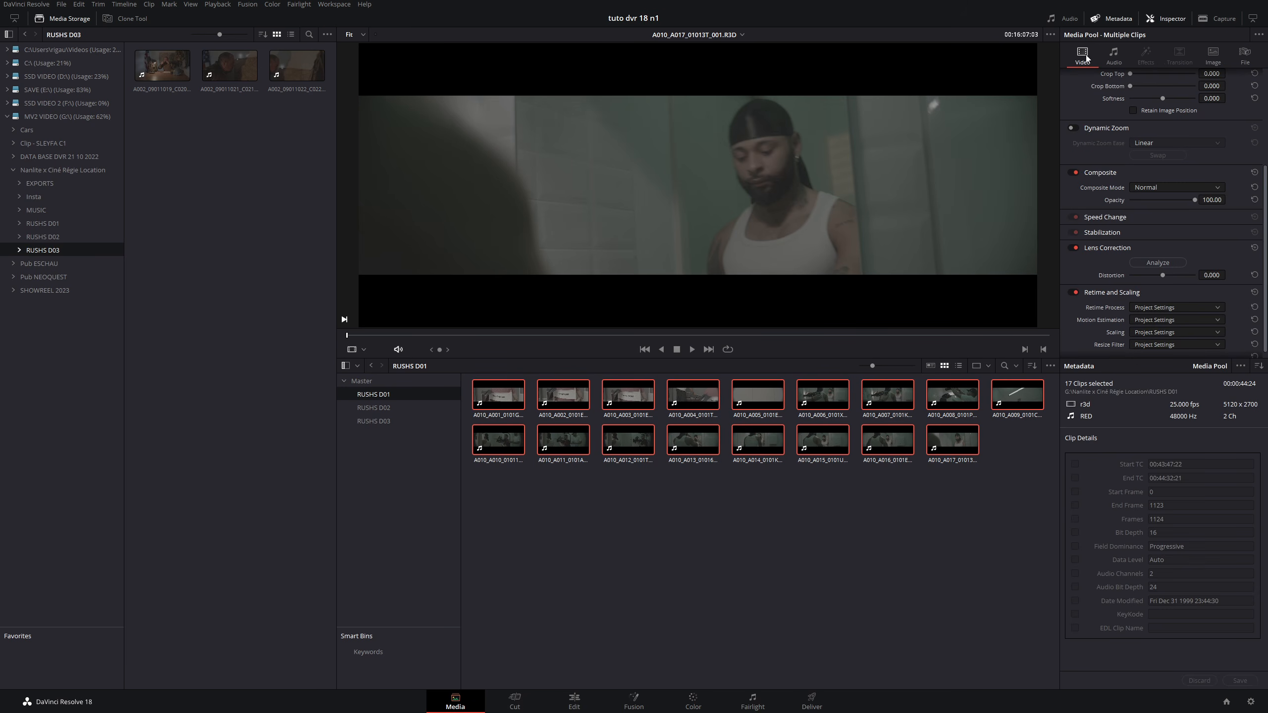
click(1242, 59)
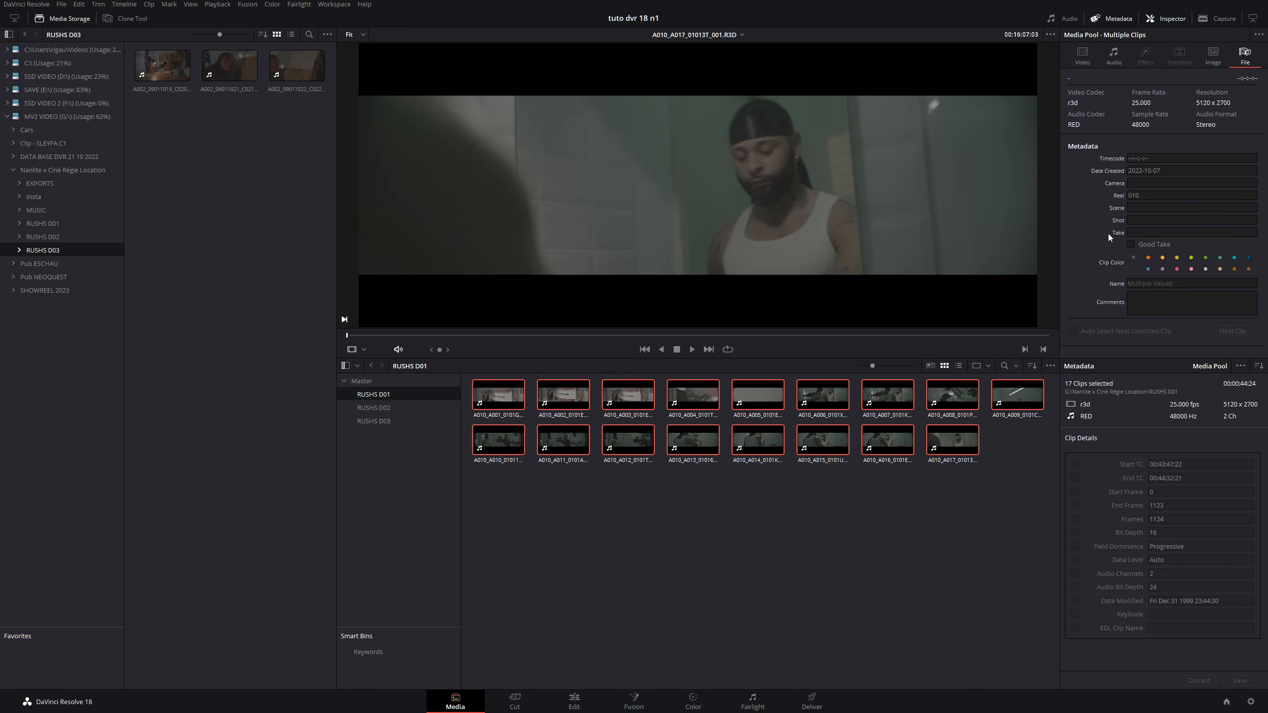
click(1132, 283)
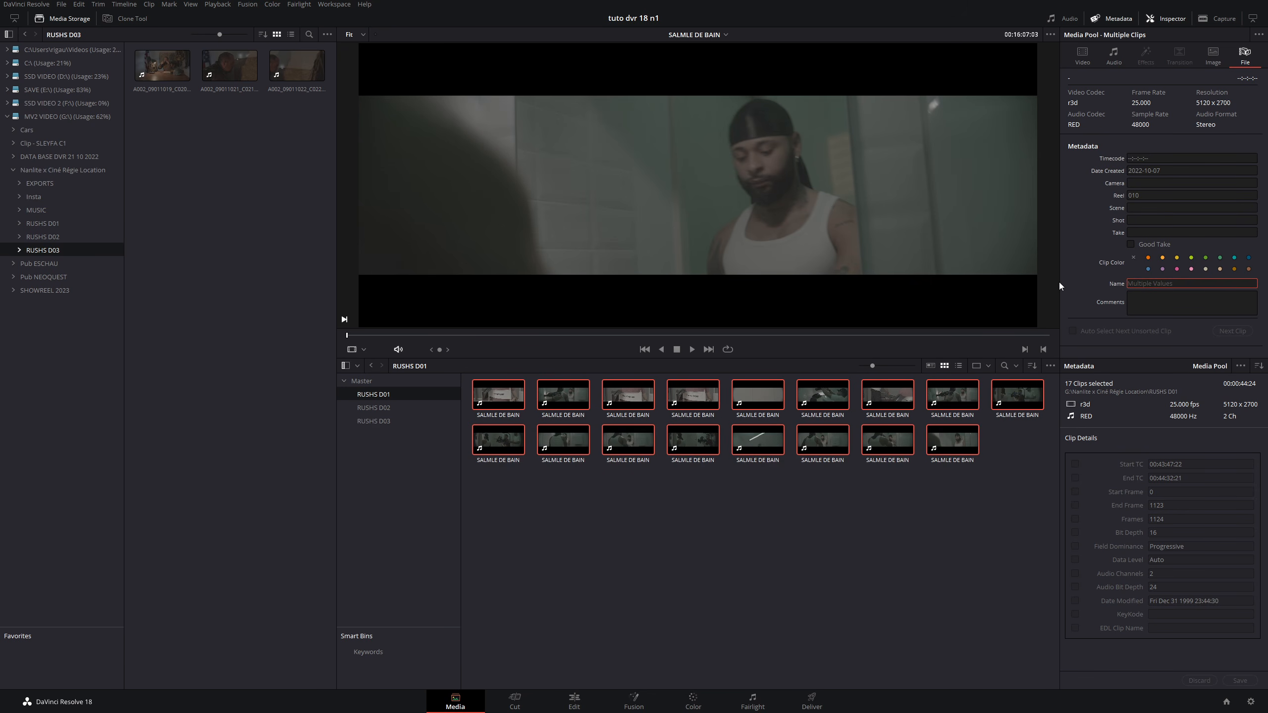
text(salle de bain)
key(Tab)
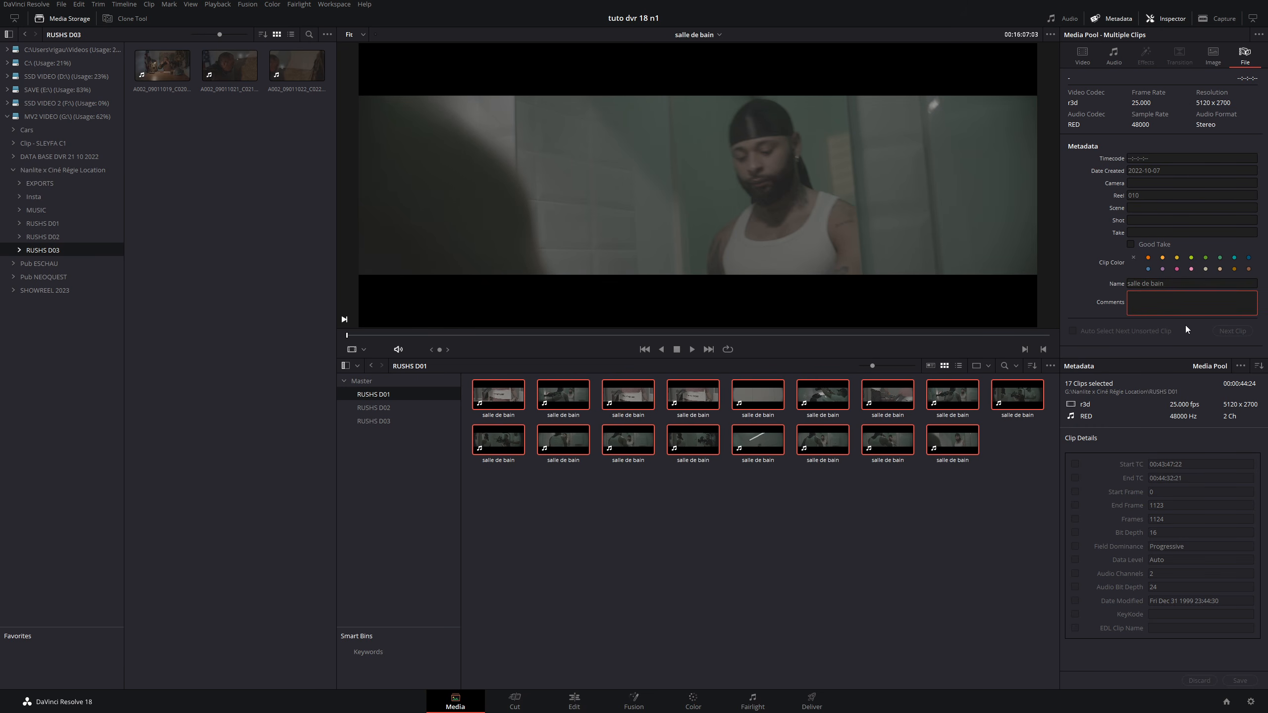
Add the comment "intérieur" to all RUSHS D01 clips and set their clip color to olive green
text(intérieur)
click(1149, 258)
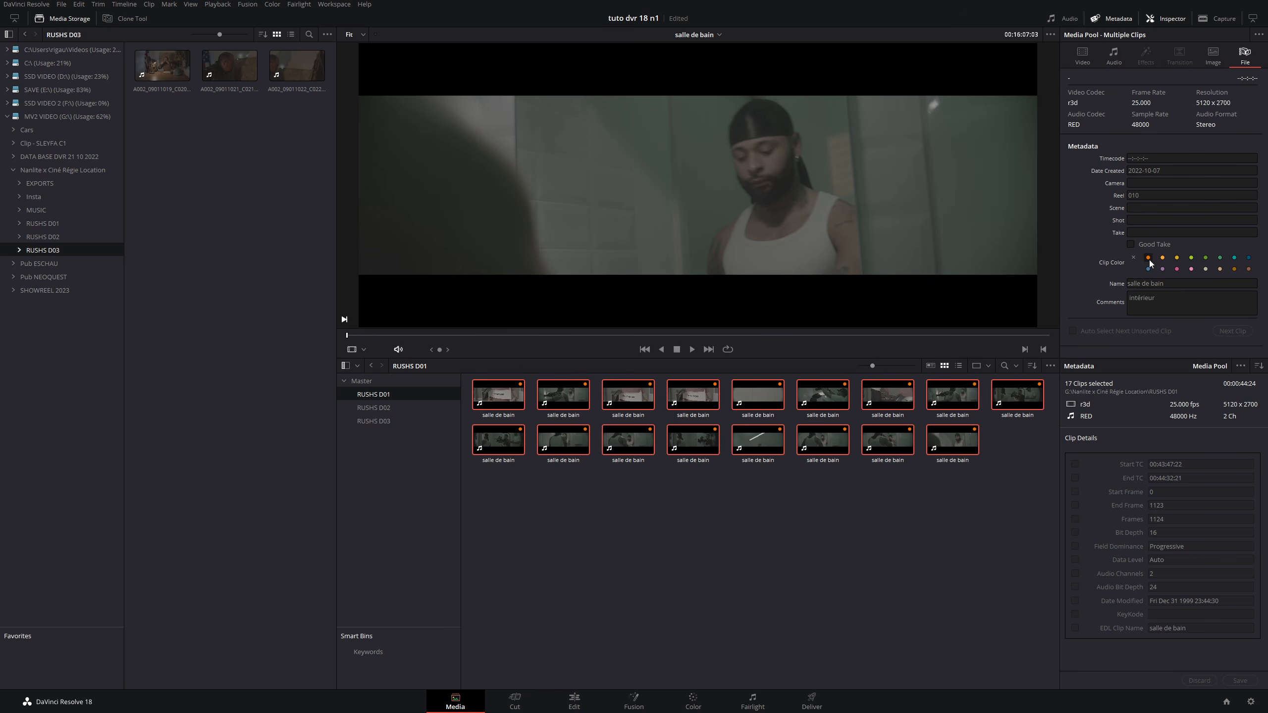
click(1207, 258)
click(878, 397)
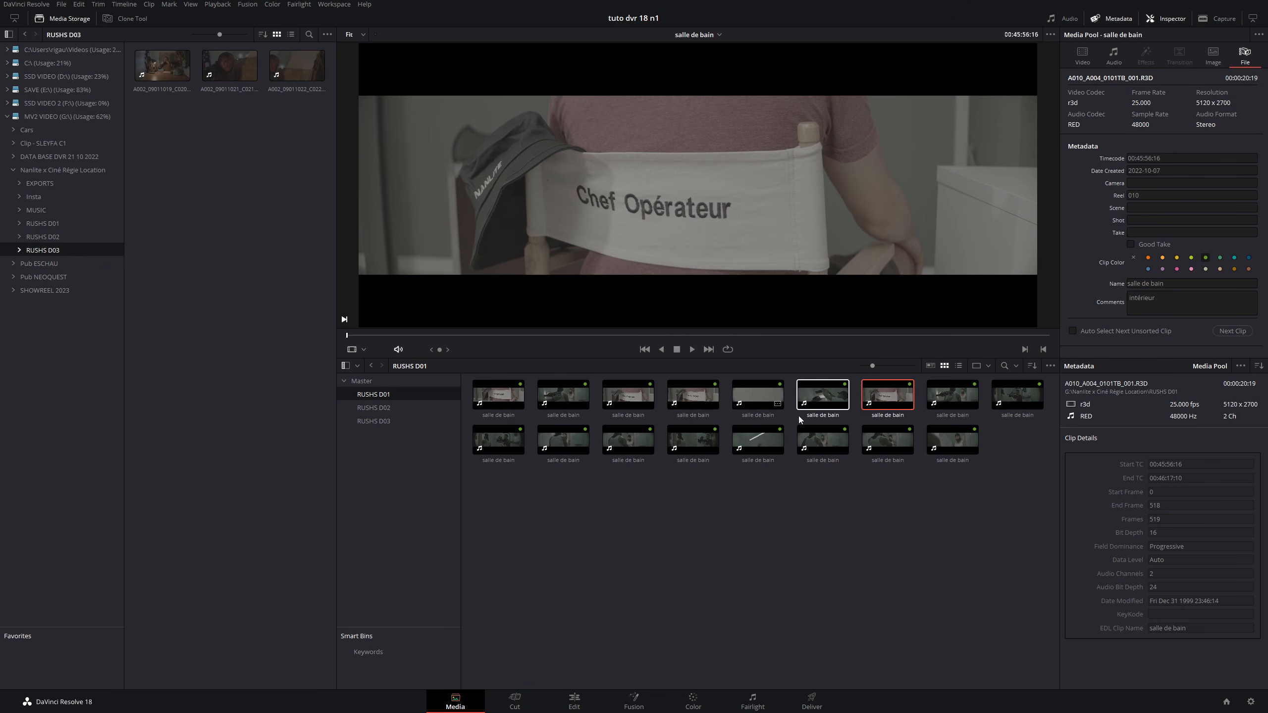
Look through several clips in the second row of the RUSHS D01 bin to check their metadata
click(951, 438)
click(820, 443)
click(757, 442)
click(690, 441)
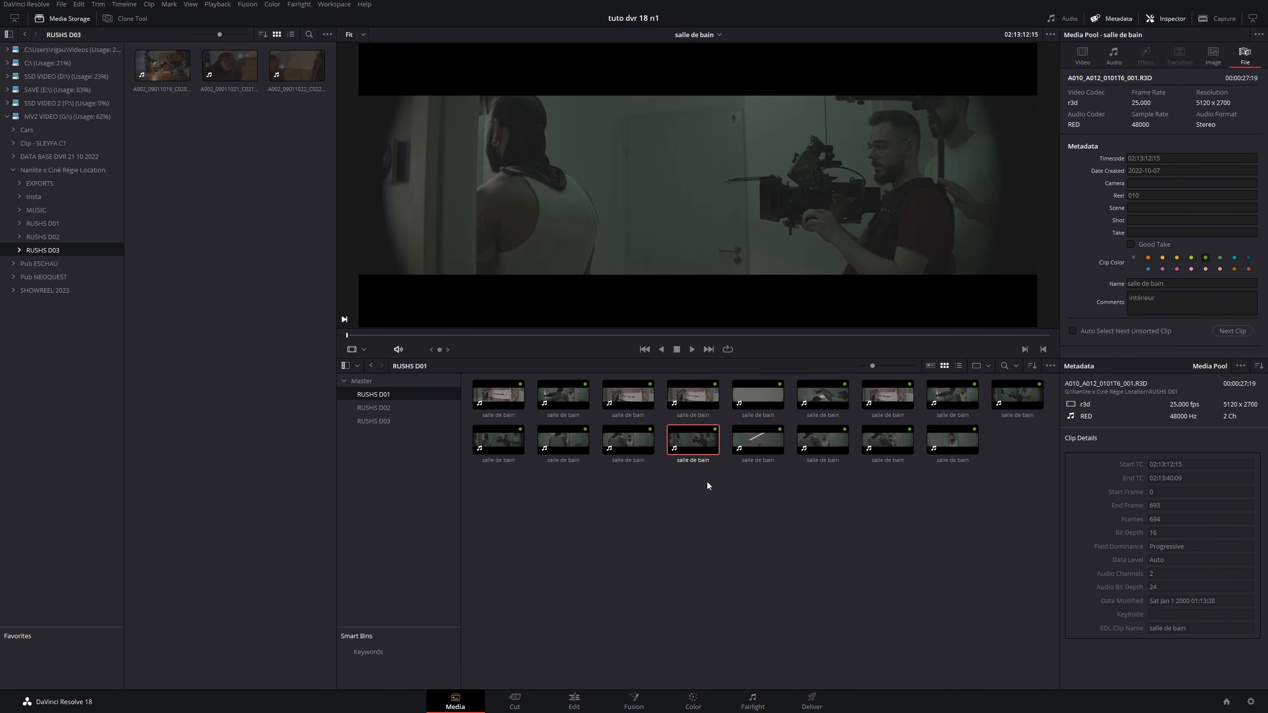
Select all clips in the RUSHS D02 bin and rename them "bureau" in their file metadata
click(388, 405)
drag(504, 501, 1037, 403)
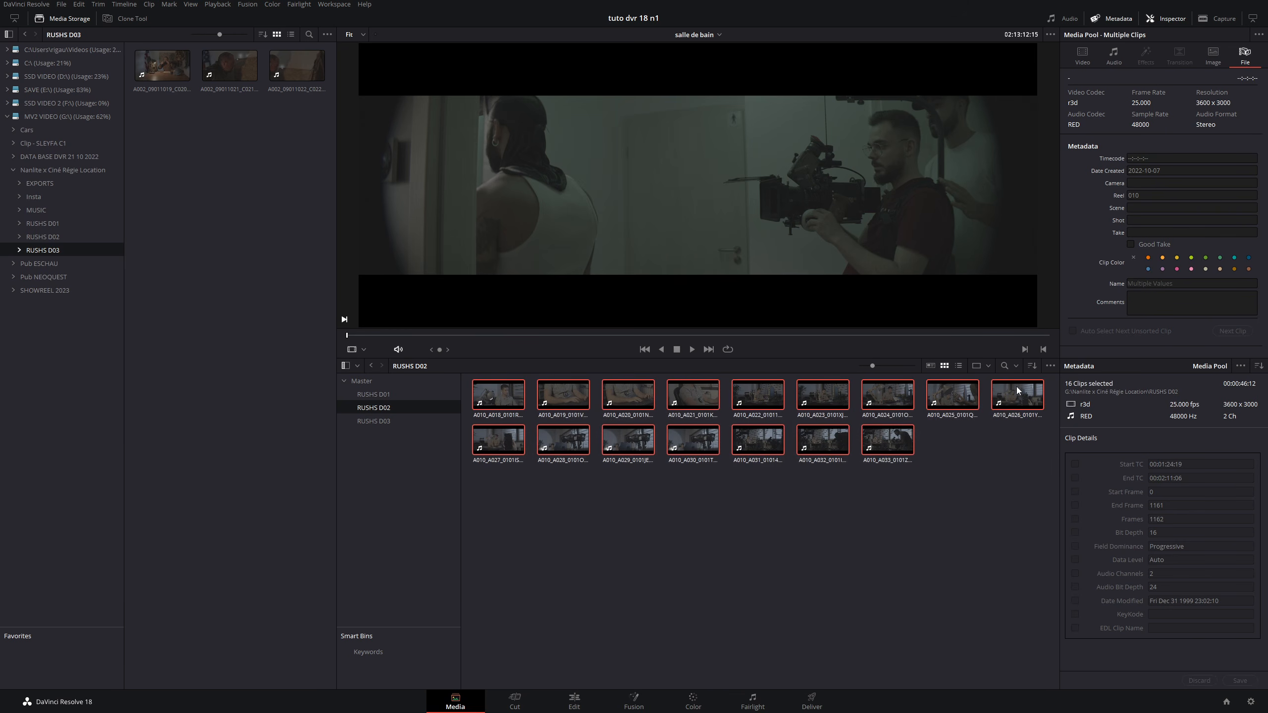
click(1166, 283)
text(bureau)
Add the comment "intérieur nuit" to all RUSHS D02 clips and set their clip color to blue
click(1166, 307)
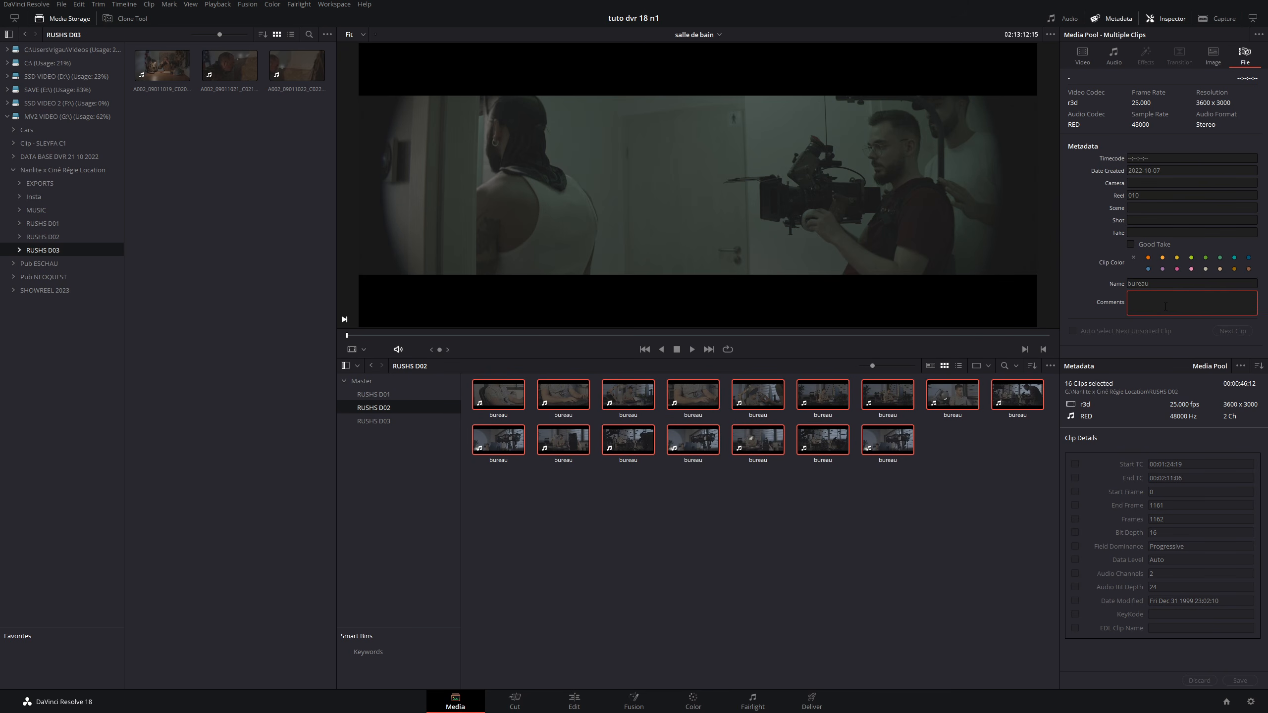
text(inb)
text(térieur nuit)
click(1148, 270)
Select the three clips in the RUSHS D03 bin and rename them "amb 01" in their file metadata
click(395, 422)
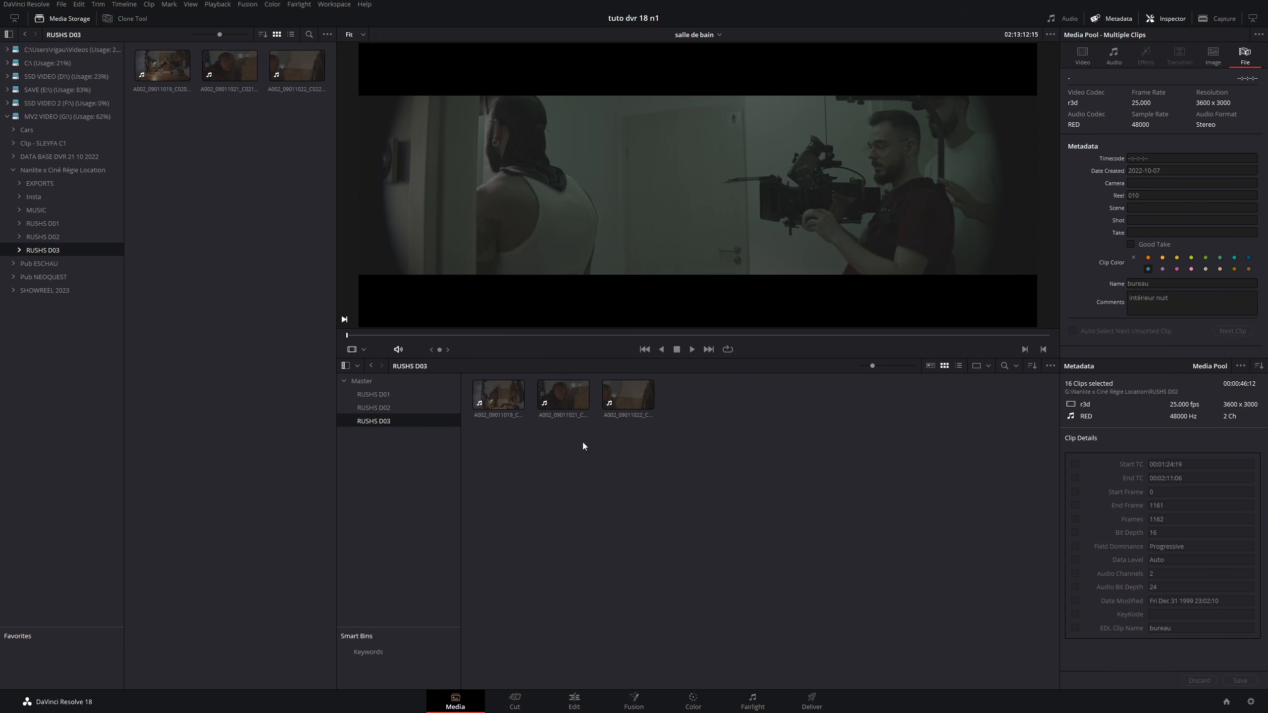
drag(697, 441, 508, 426)
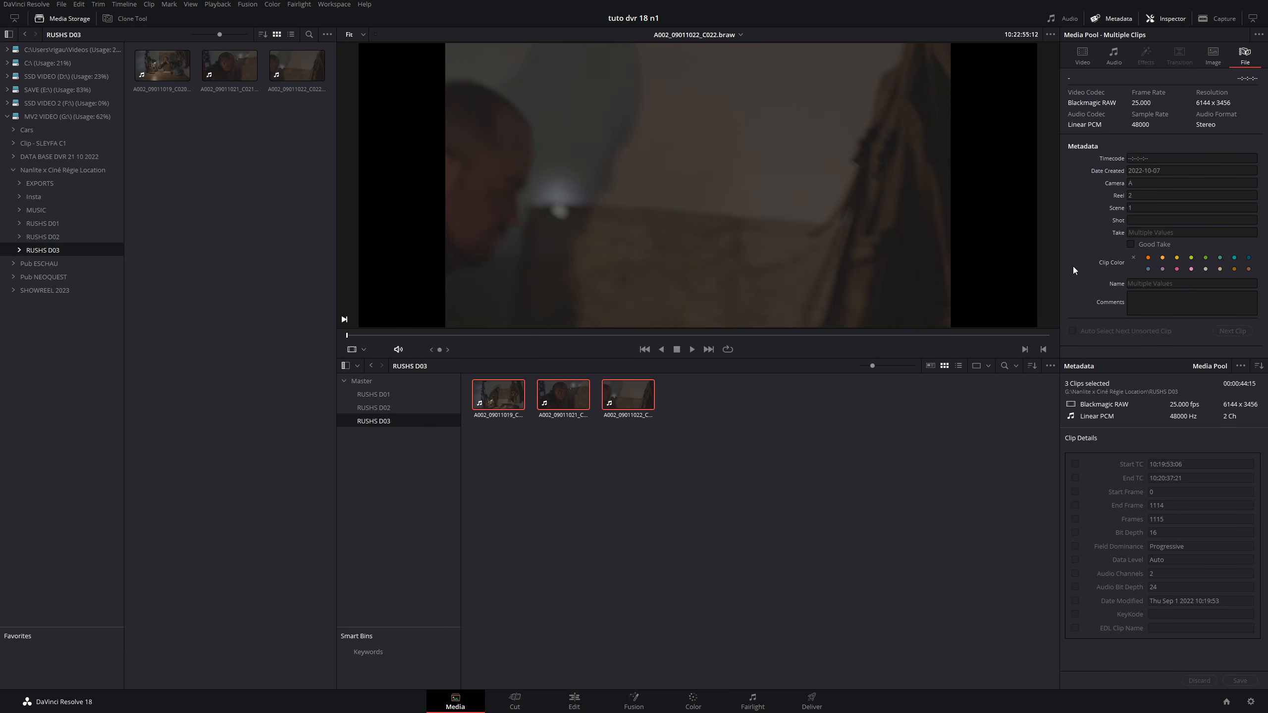
click(1165, 284)
text(amb 01)
Add the comment "int nuit" to the three RUSHS D03 clips and set their clip color to tan
click(1144, 300)
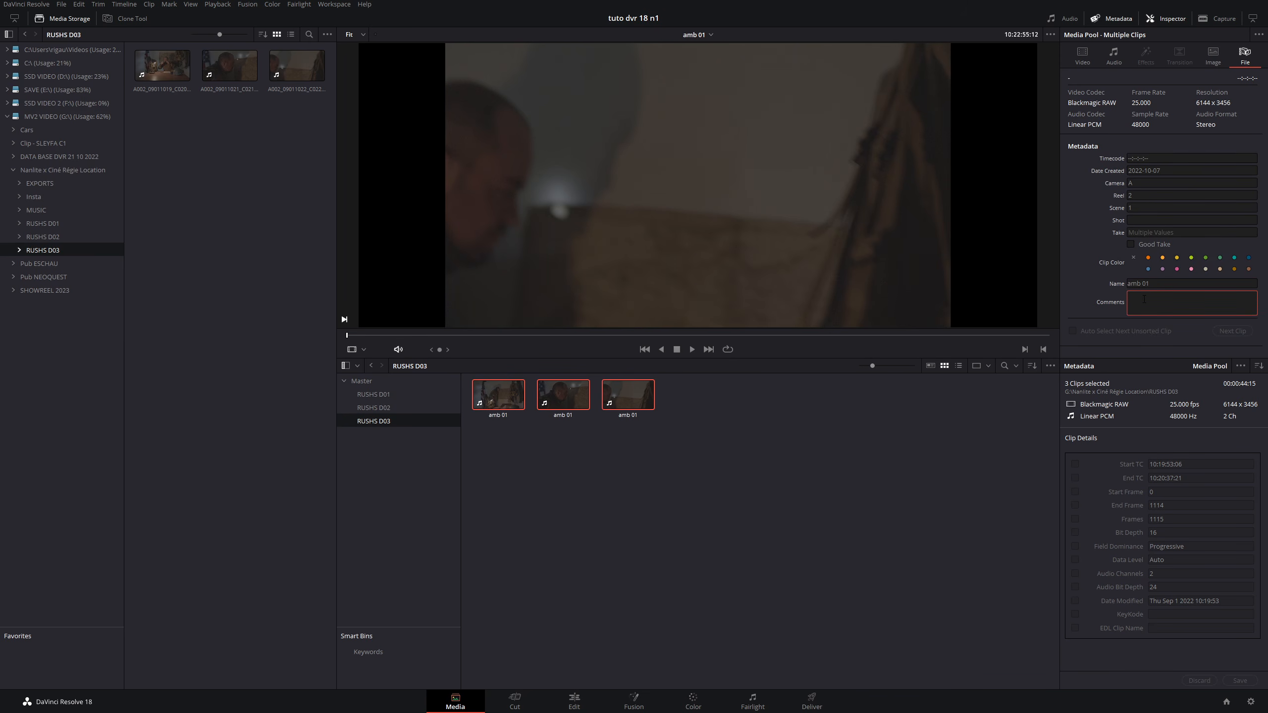
text(nt nuit)
click(1207, 269)
click(646, 453)
Check the last two RUSHS D03 clips and review the names and colors in all three bins
click(577, 400)
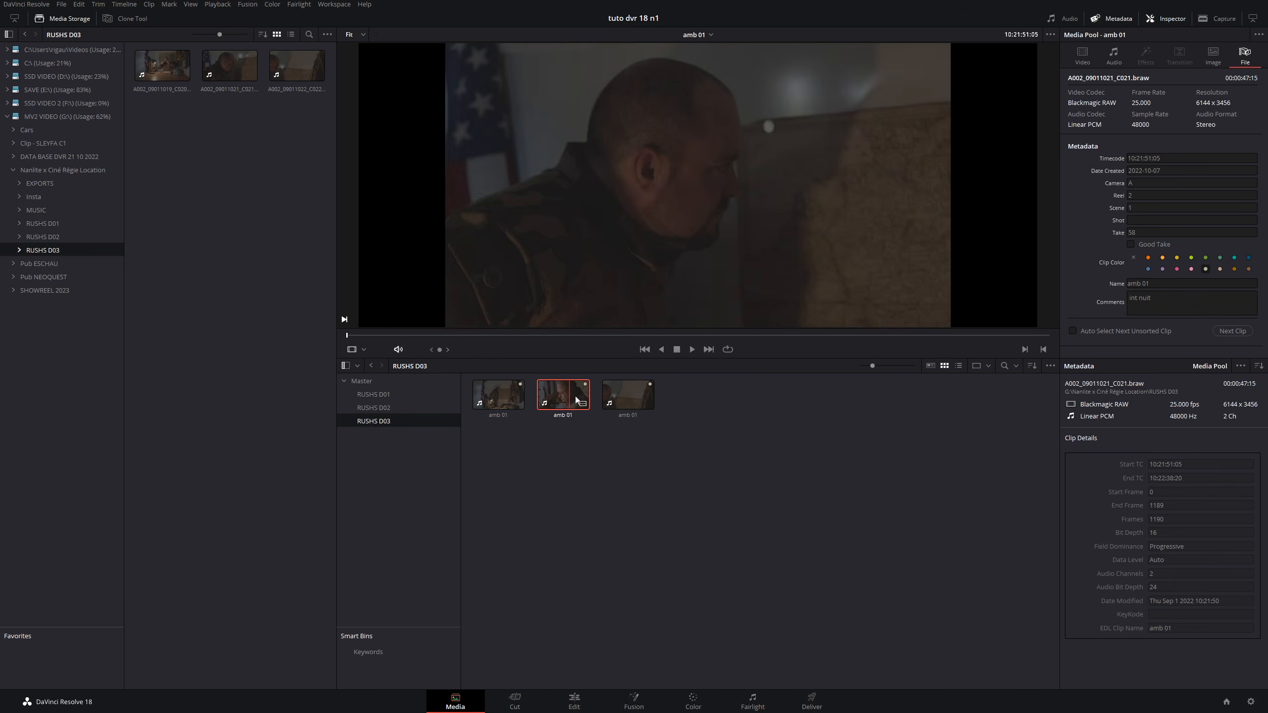
click(628, 396)
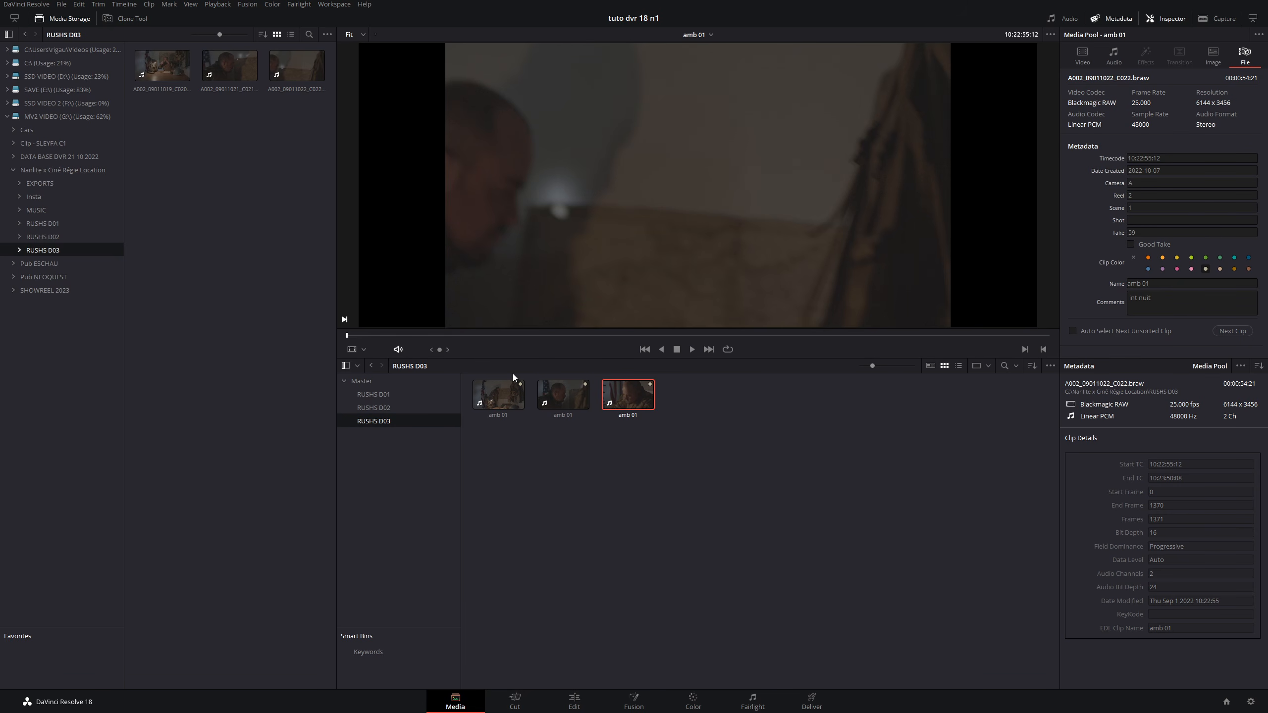
click(397, 390)
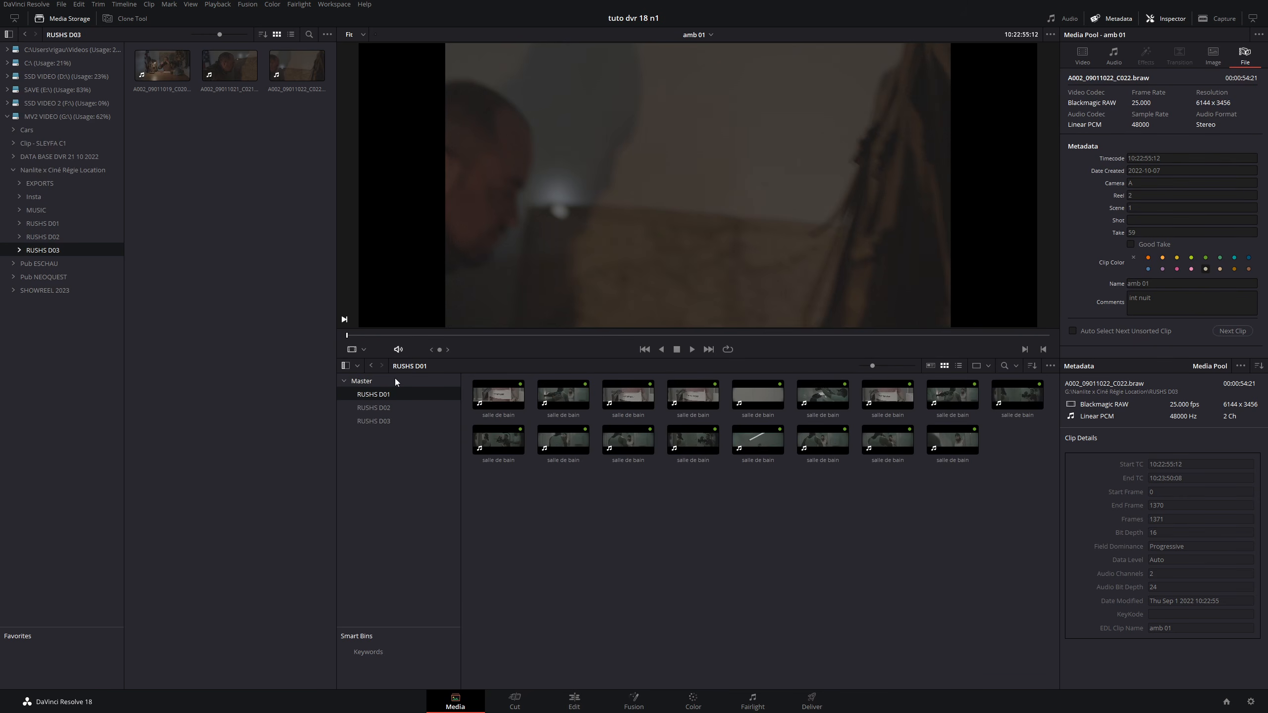
click(391, 421)
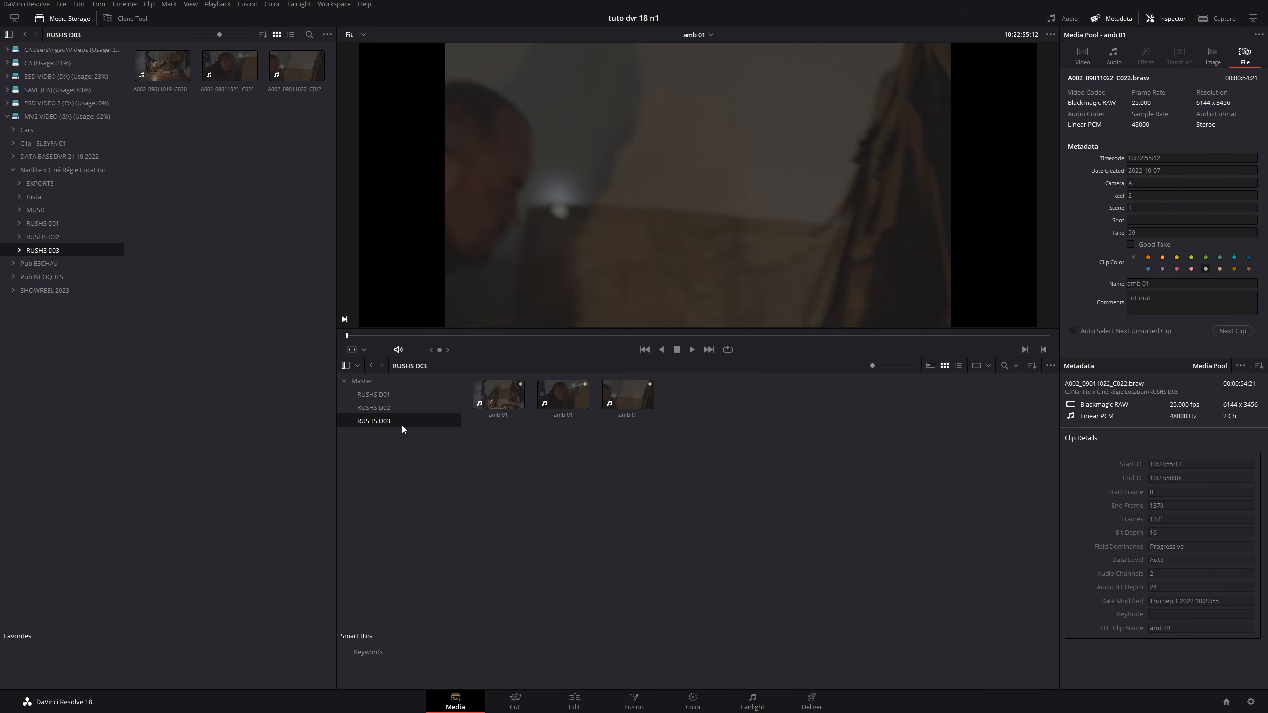
click(395, 408)
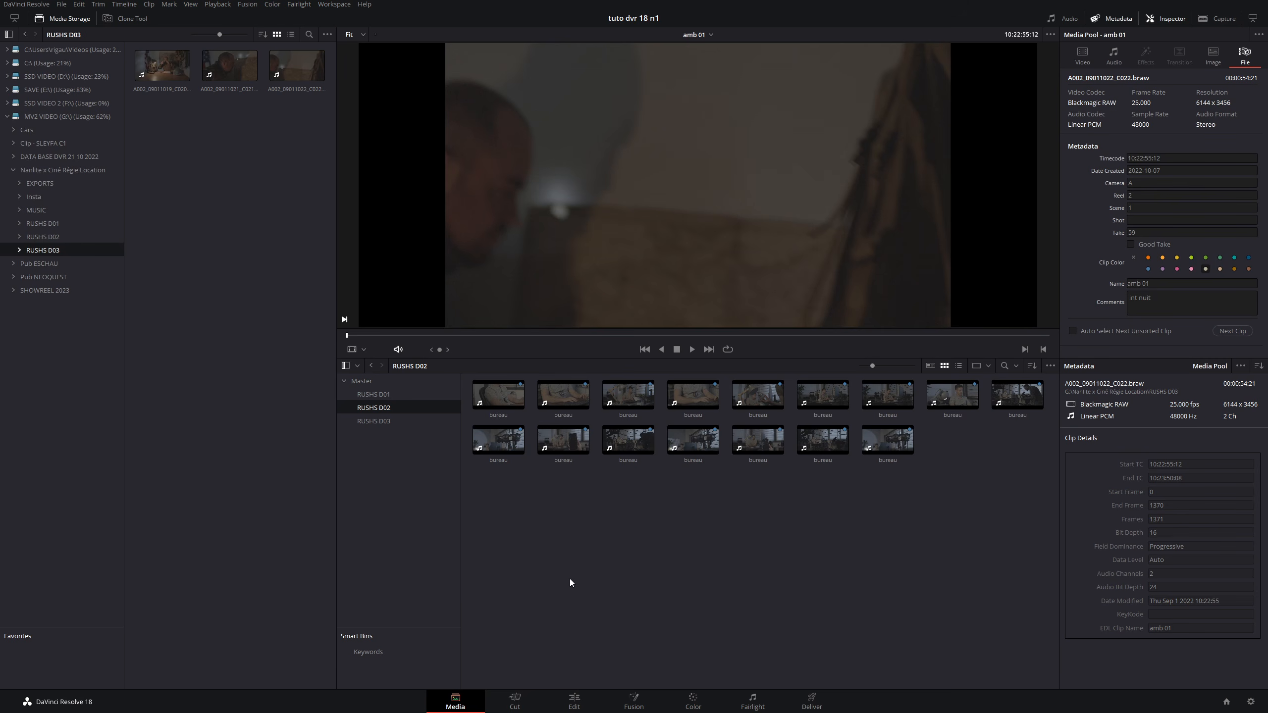
Switch to the Edit page, show the Master bin and open the dialog for creating a new timeline
click(583, 710)
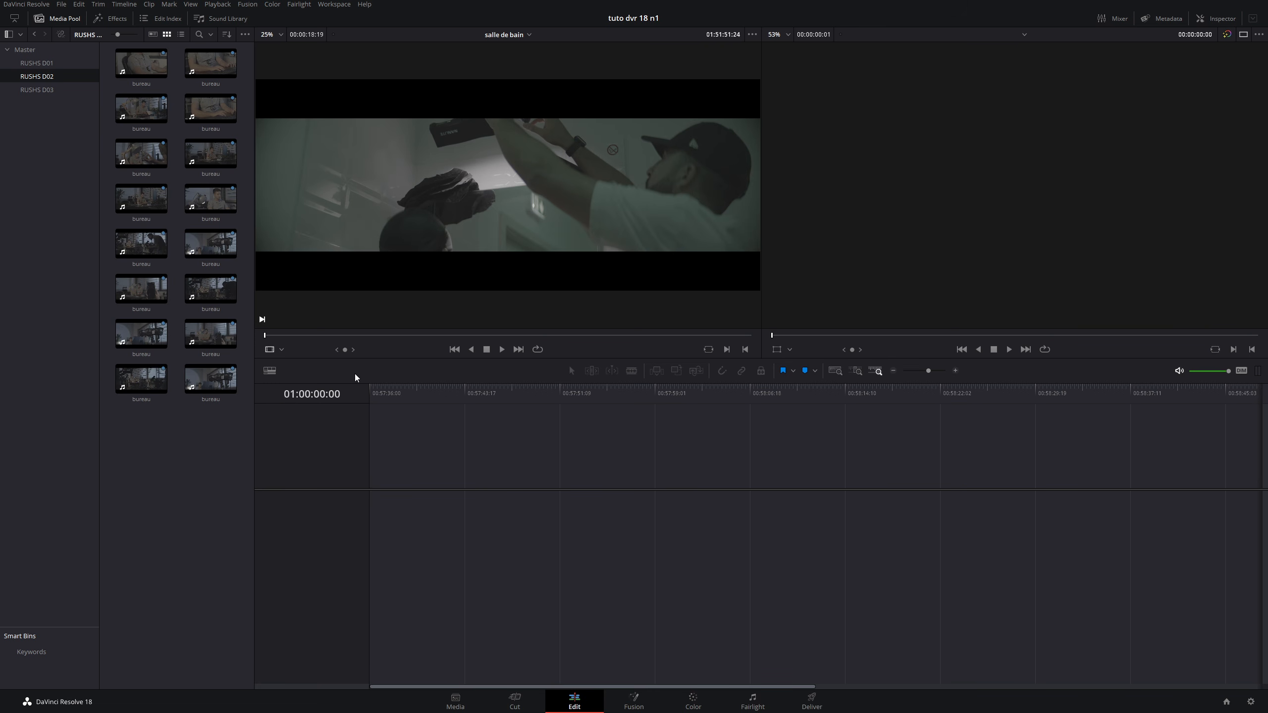
click(27, 50)
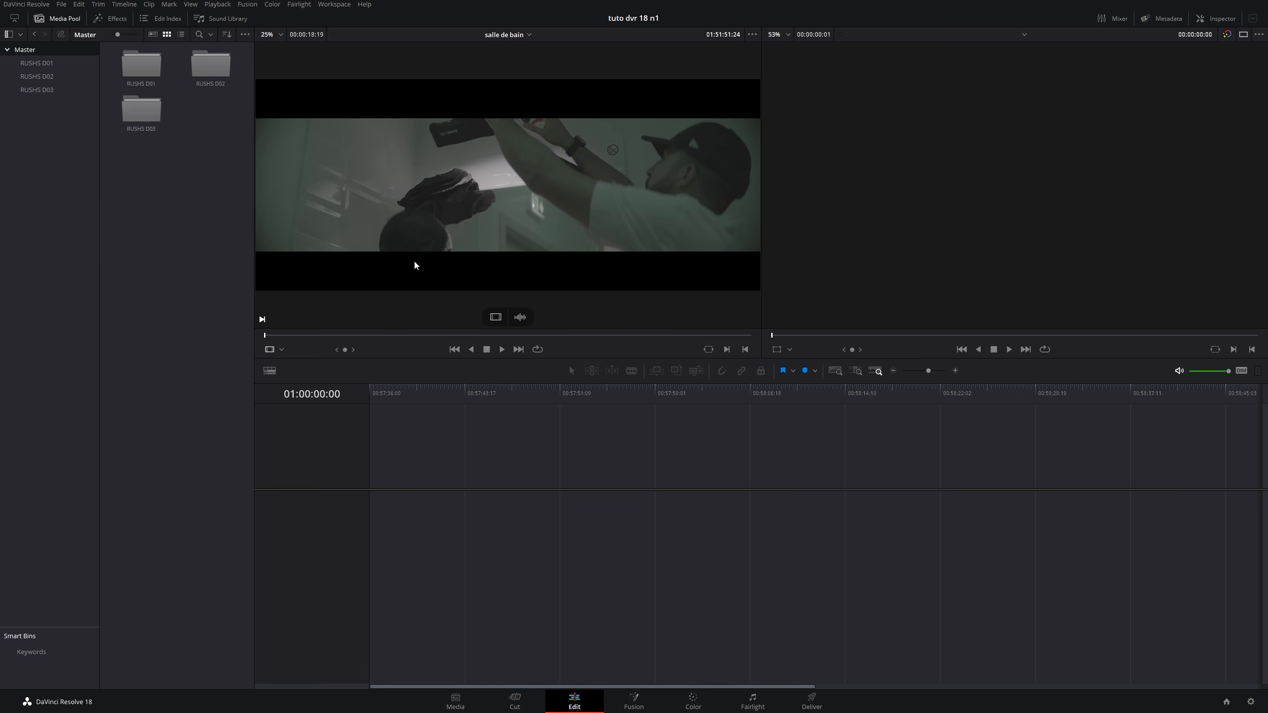
right_click(146, 226)
mouse_move(181, 235)
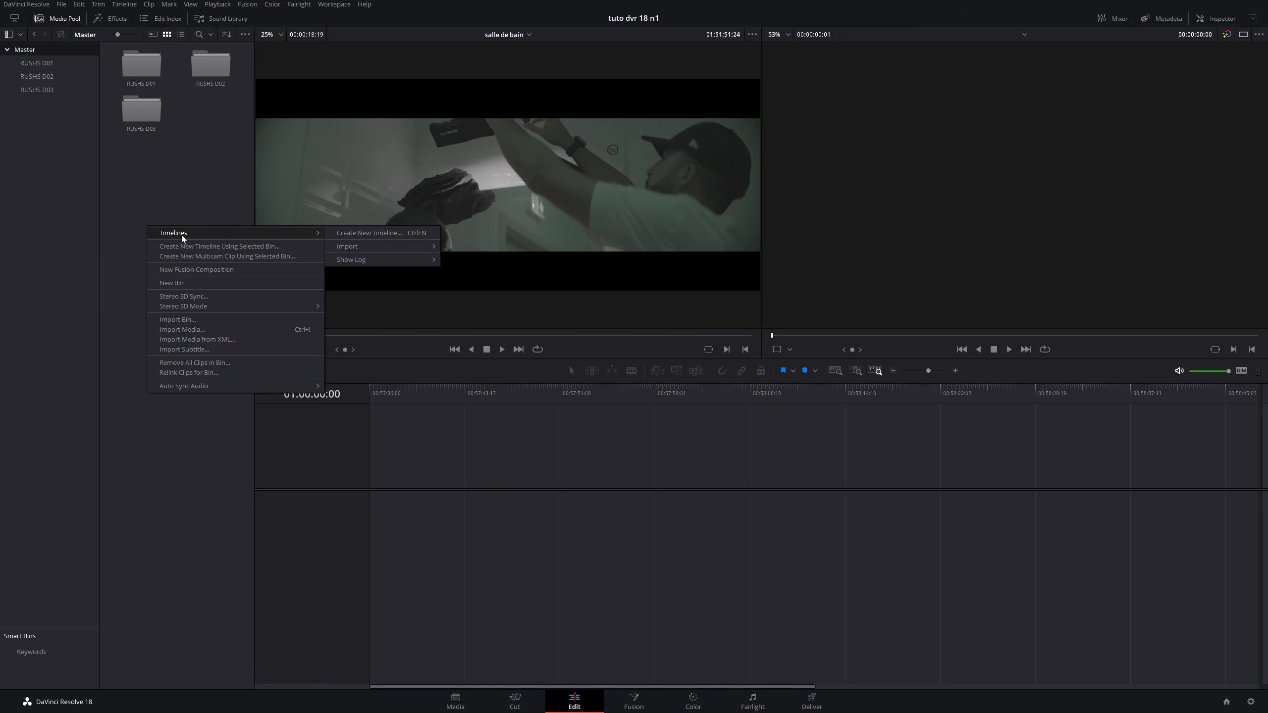
click(394, 234)
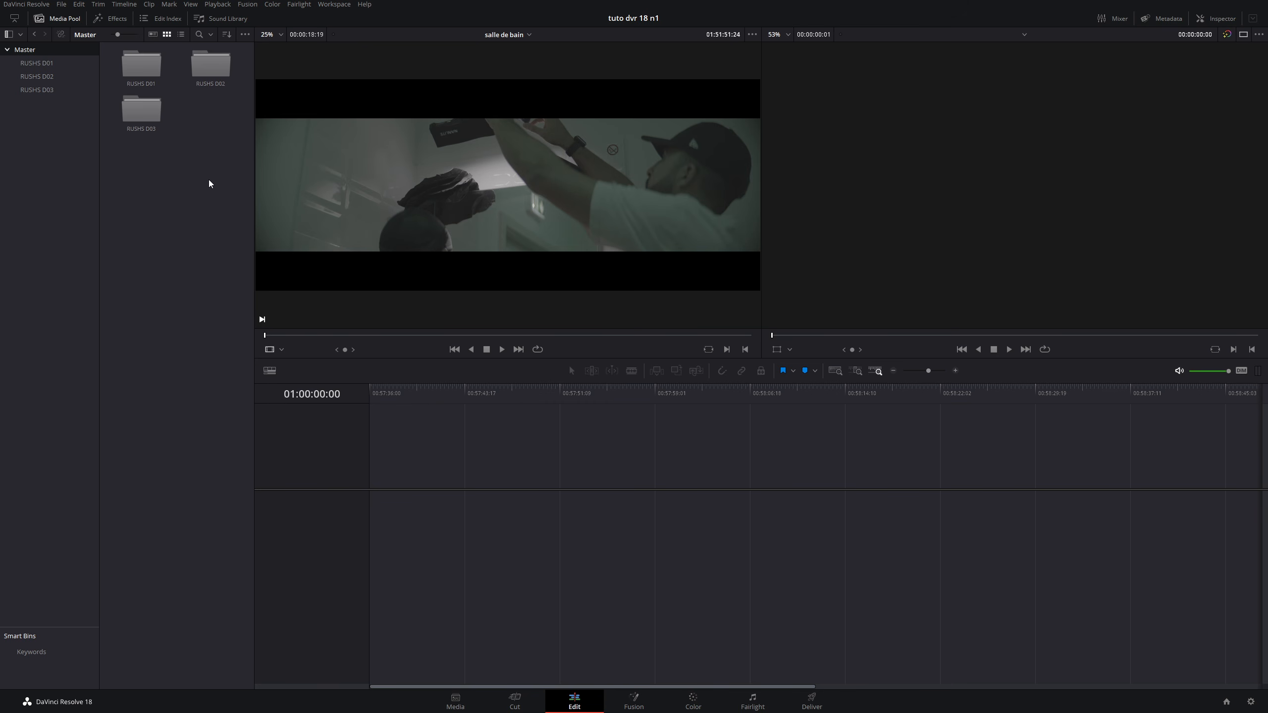
Examine the timeline resolution and format in the project's Master Settings, and close them without saving
click(1251, 702)
click(438, 128)
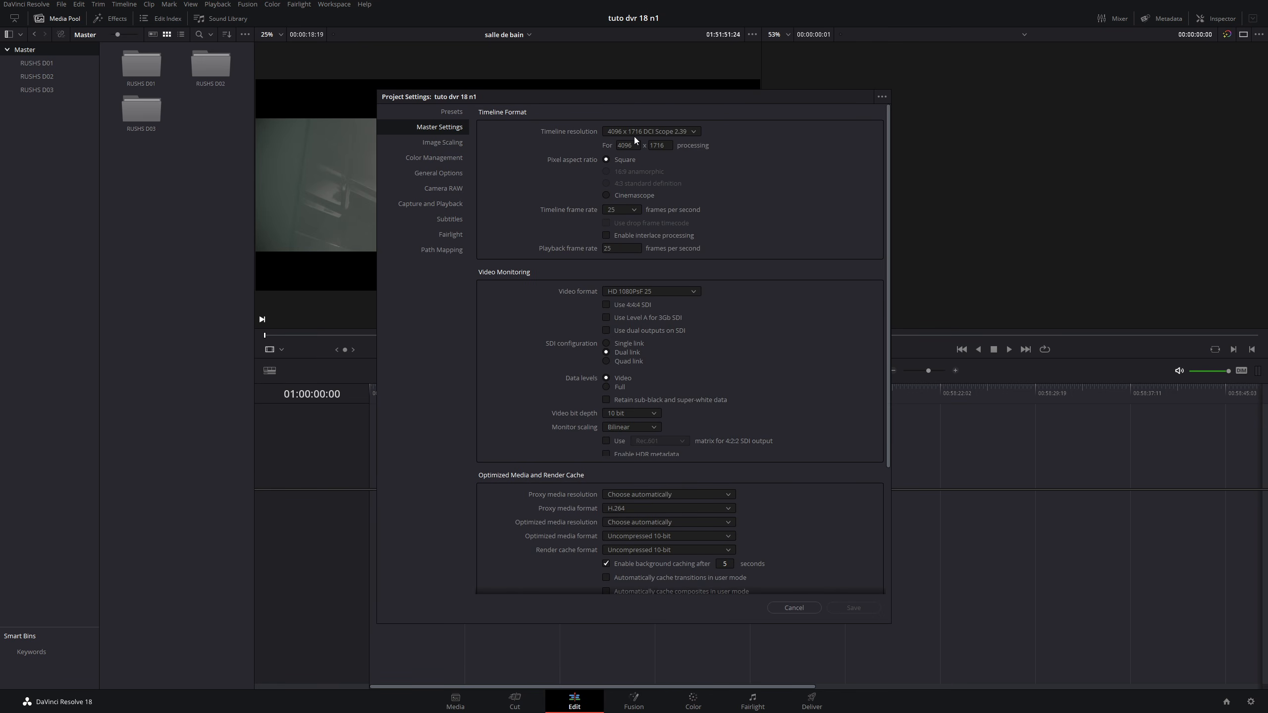
click(798, 608)
Place the "salle de bain" source clip at the start of the empty timeline and scrub both viewers to compare the framing
click(131, 76)
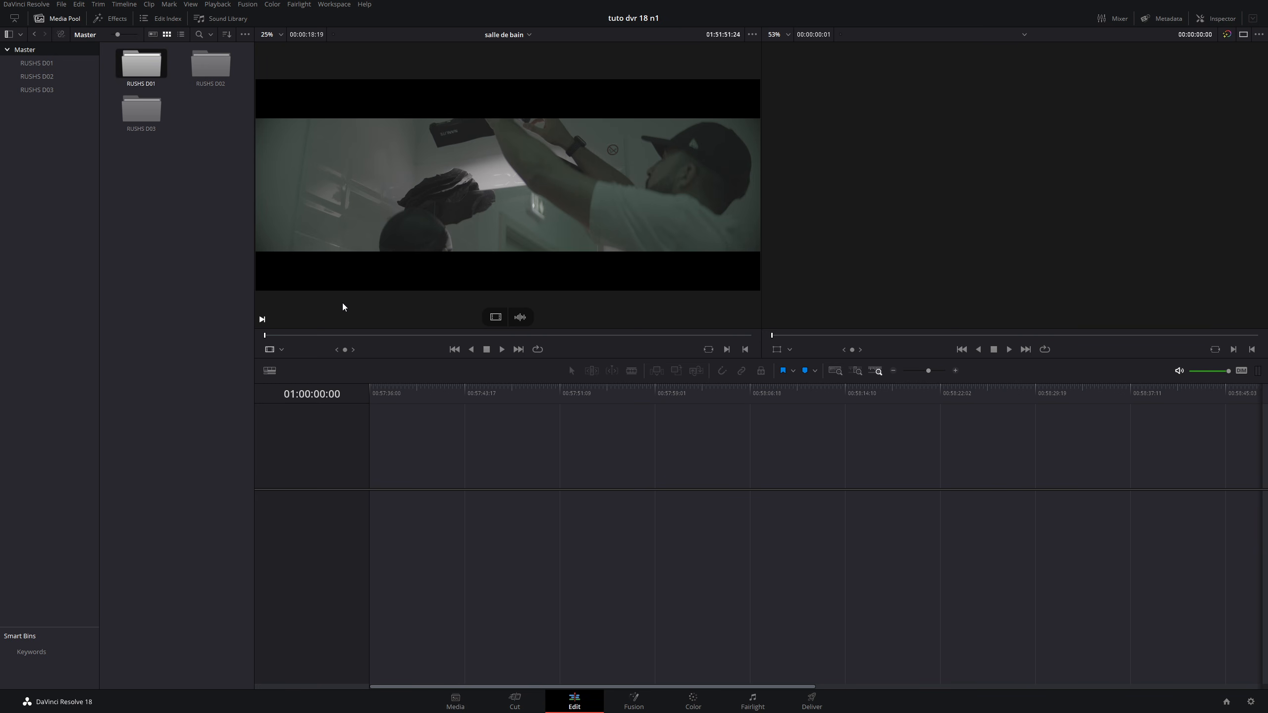
drag(343, 305, 373, 540)
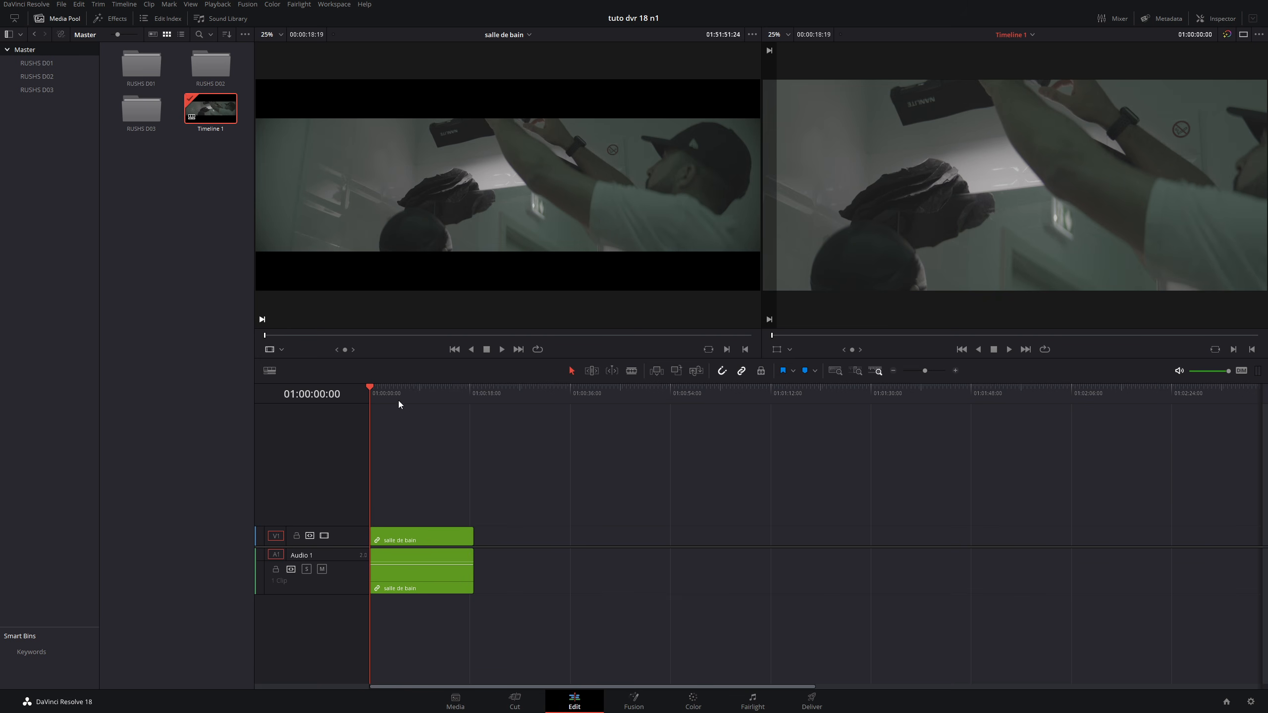
drag(398, 401, 416, 401)
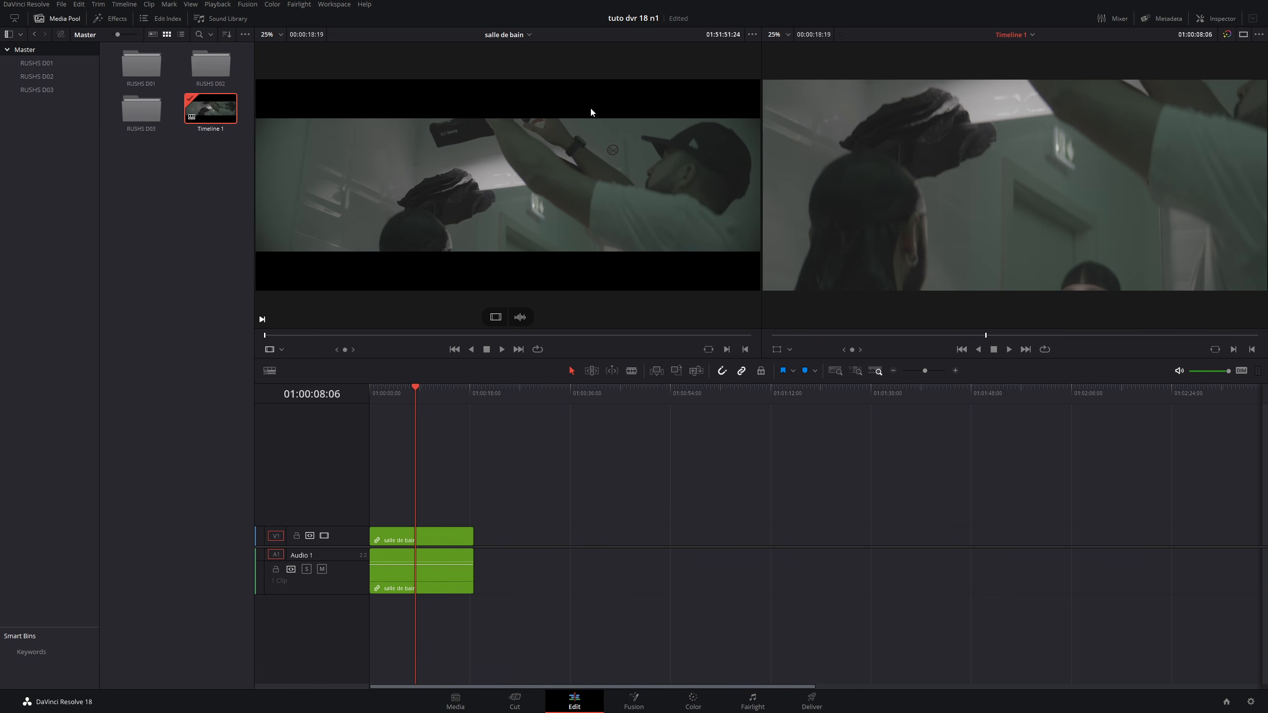
click(561, 335)
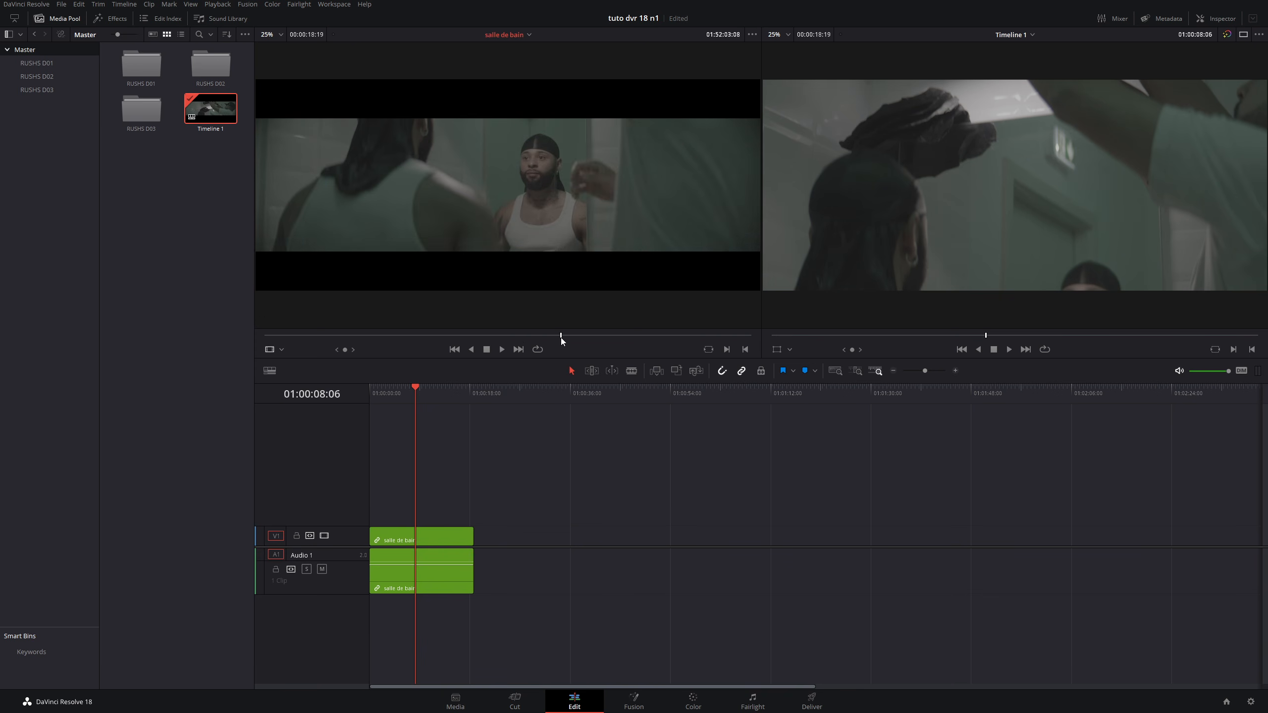
drag(993, 336, 1099, 339)
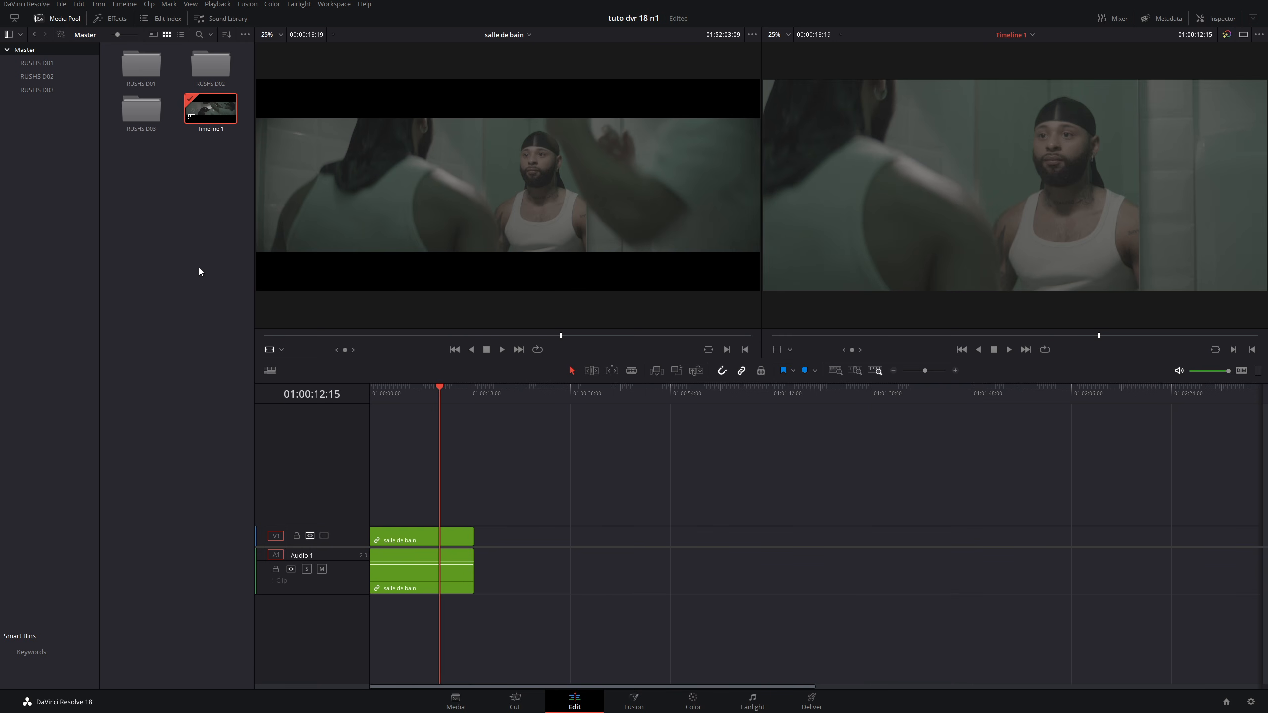
Create an empty timeline named "montage" in the Master bin and increase the height of its Video 1 track
right_click(173, 230)
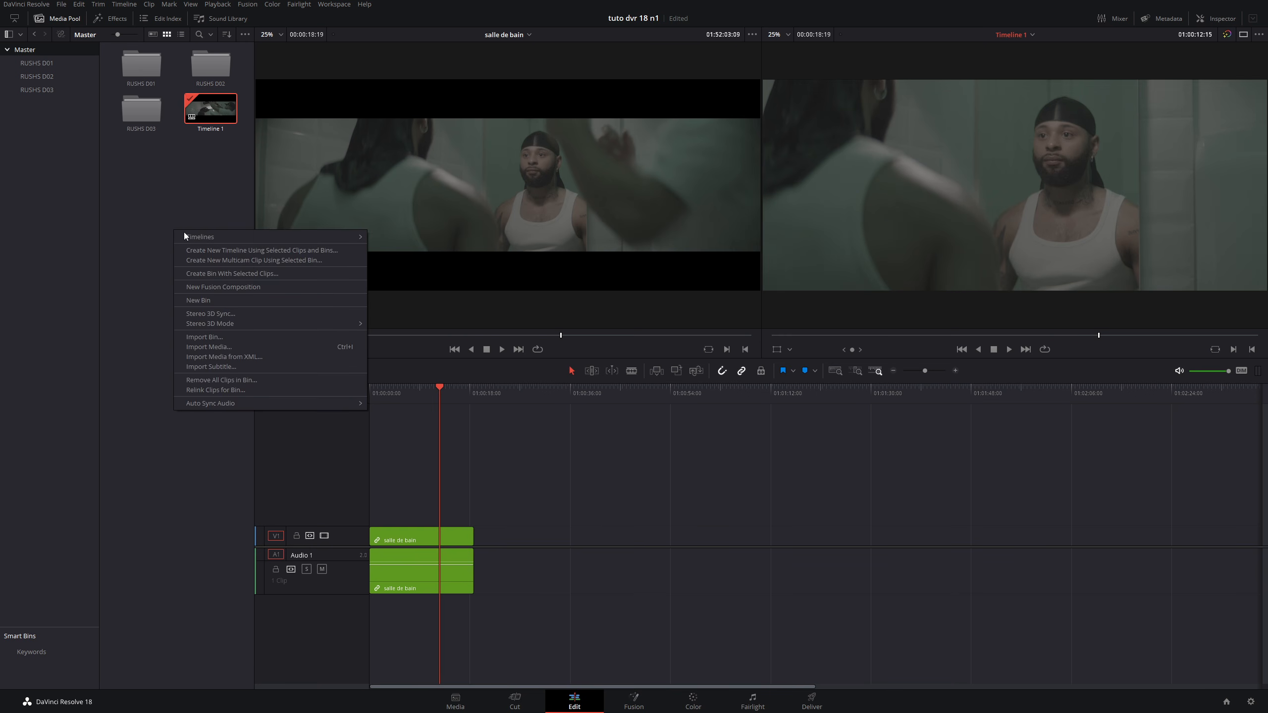
click(418, 238)
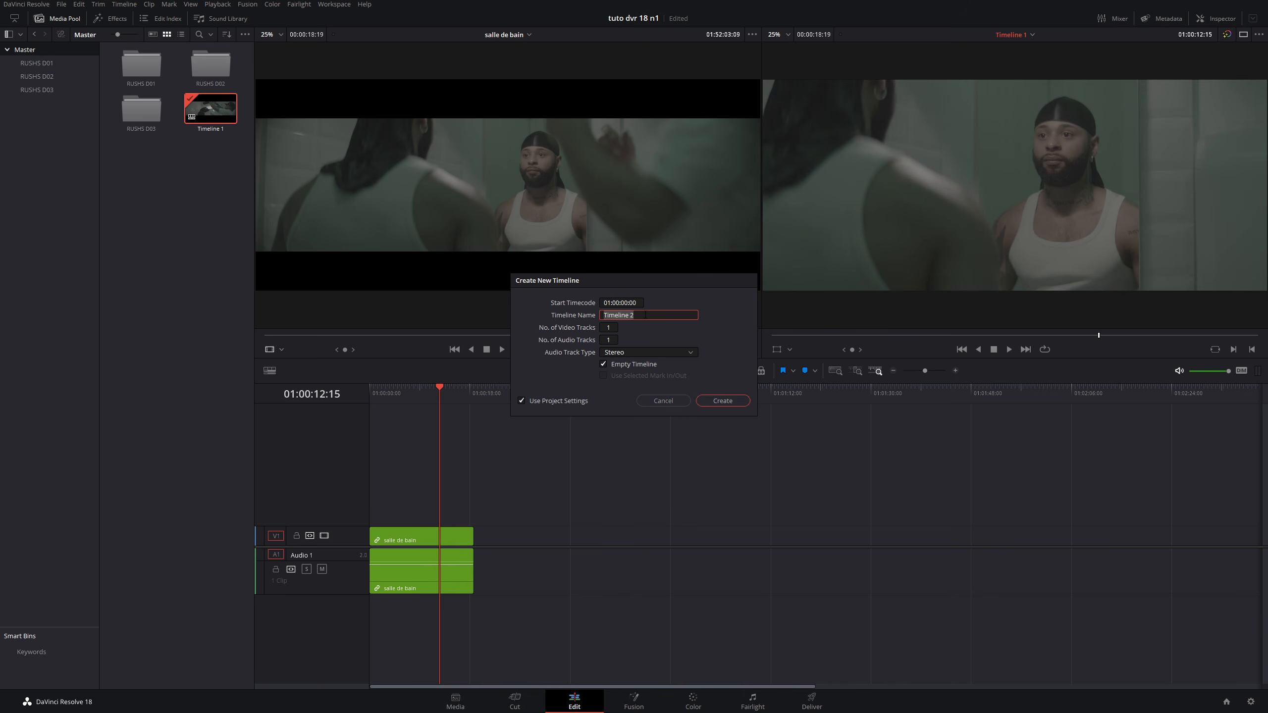
text(montage)
click(714, 403)
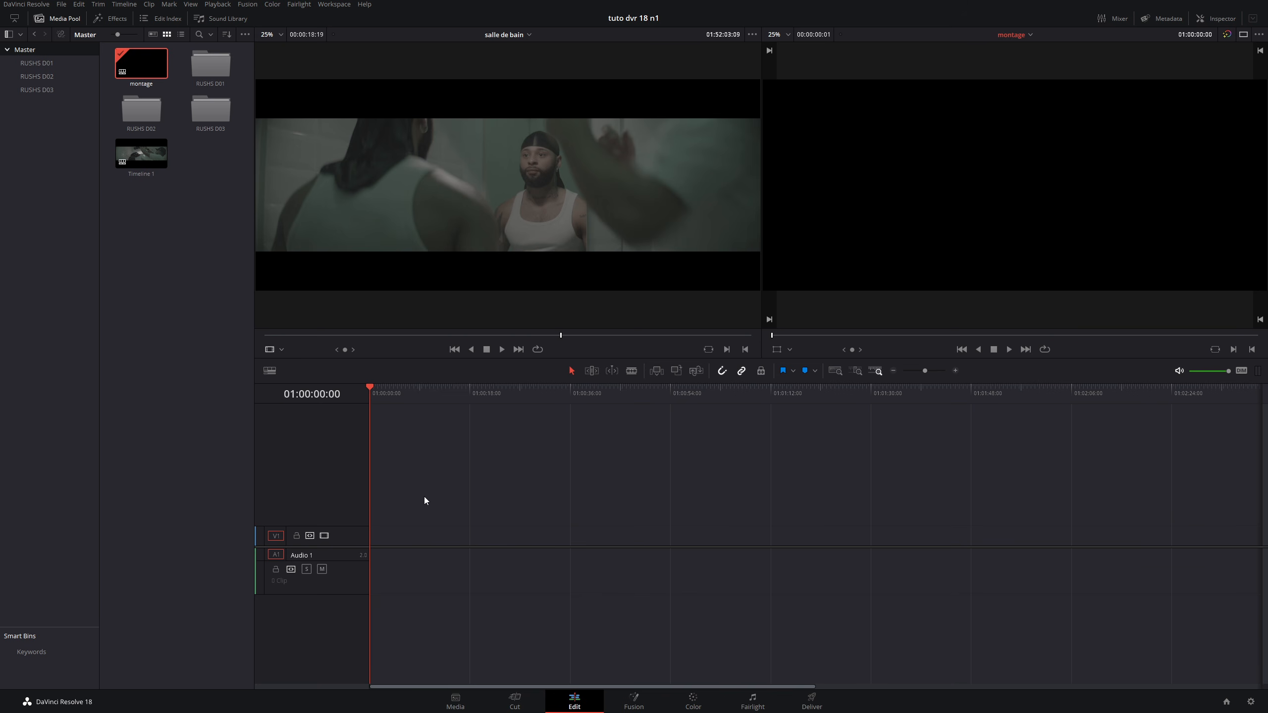
drag(348, 526, 348, 488)
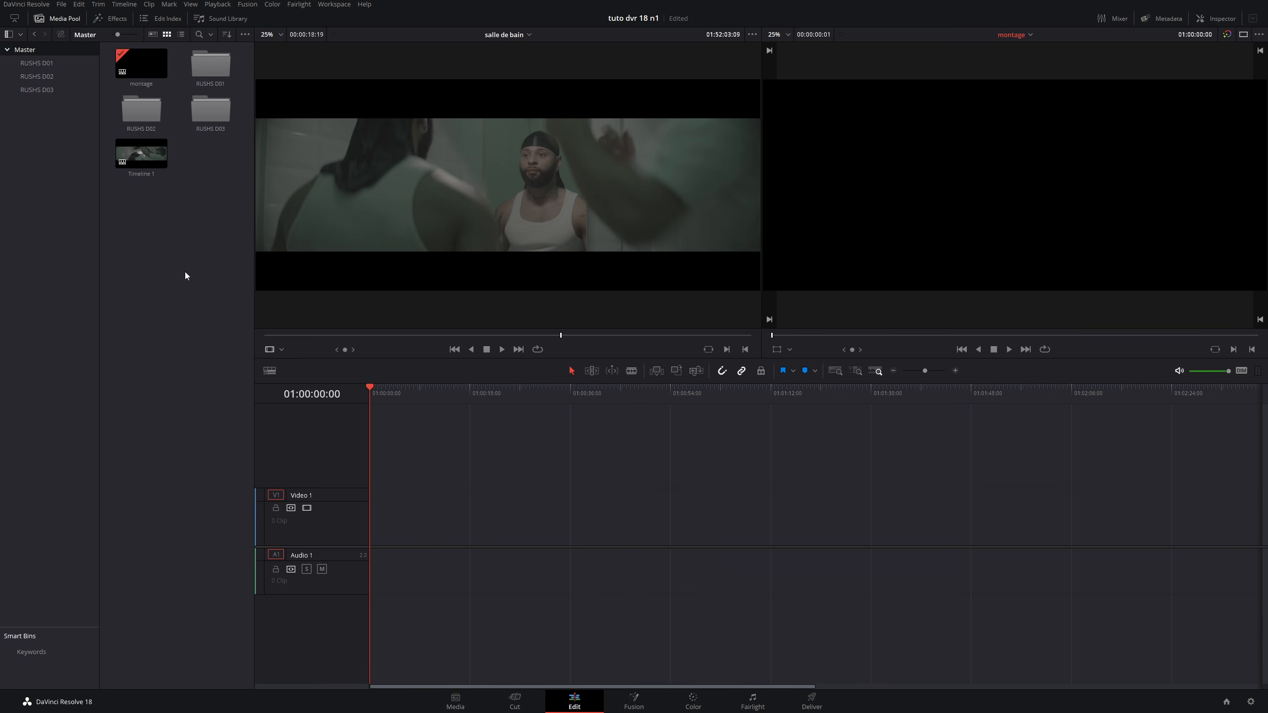
Delete Timeline 1 from the Master bin
click(149, 165)
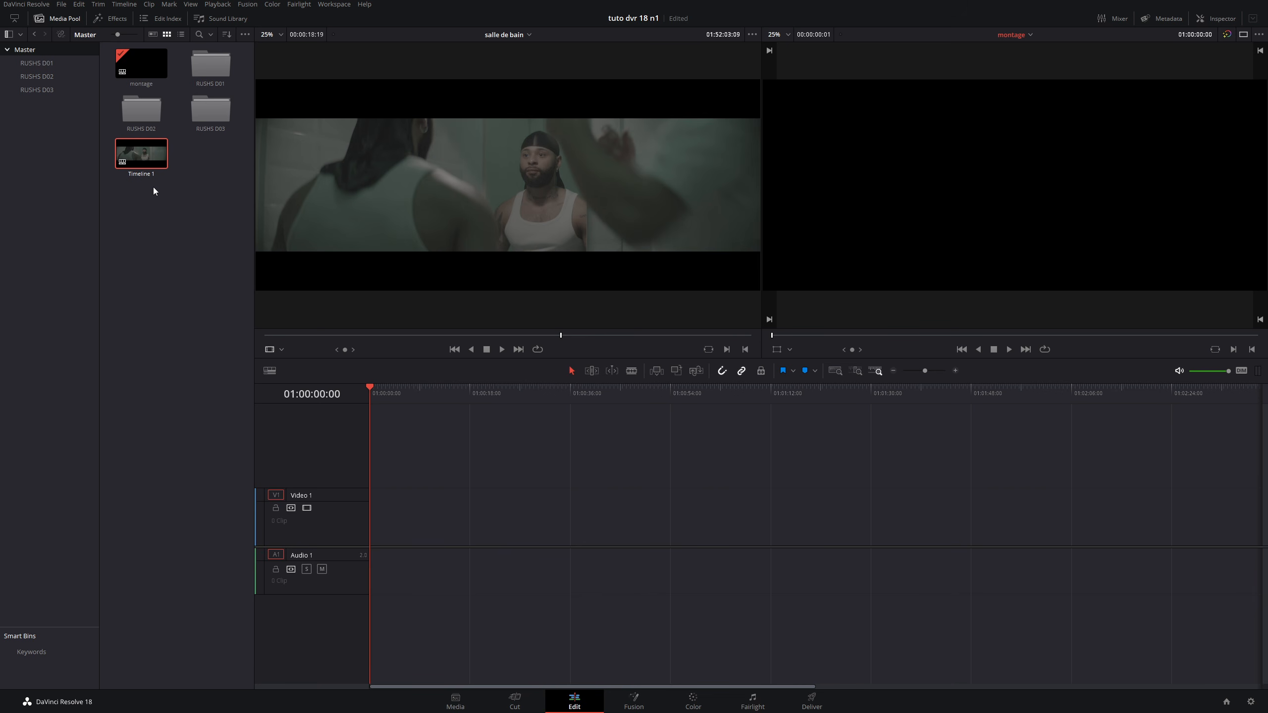
key(Delete)
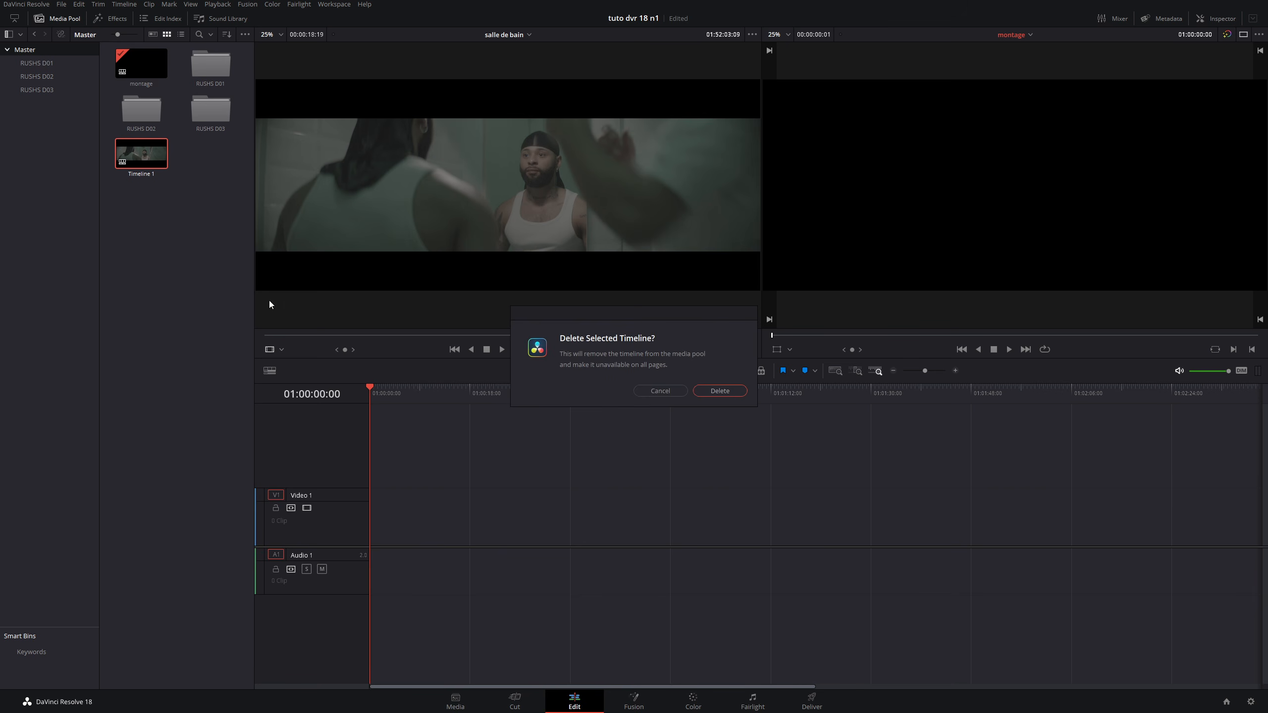
click(719, 391)
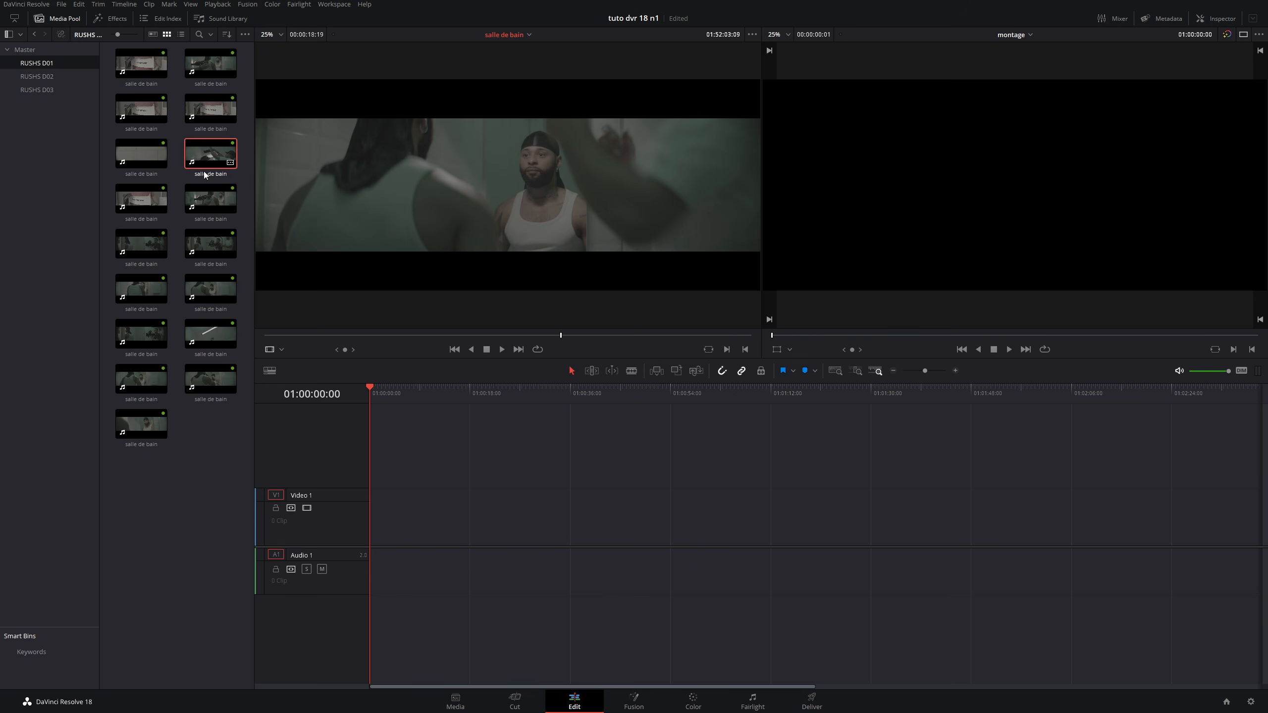
Load the twelfth clip of the RUSHS D01 bin into the source viewer and scrub it to 00:12:42:00
click(208, 282)
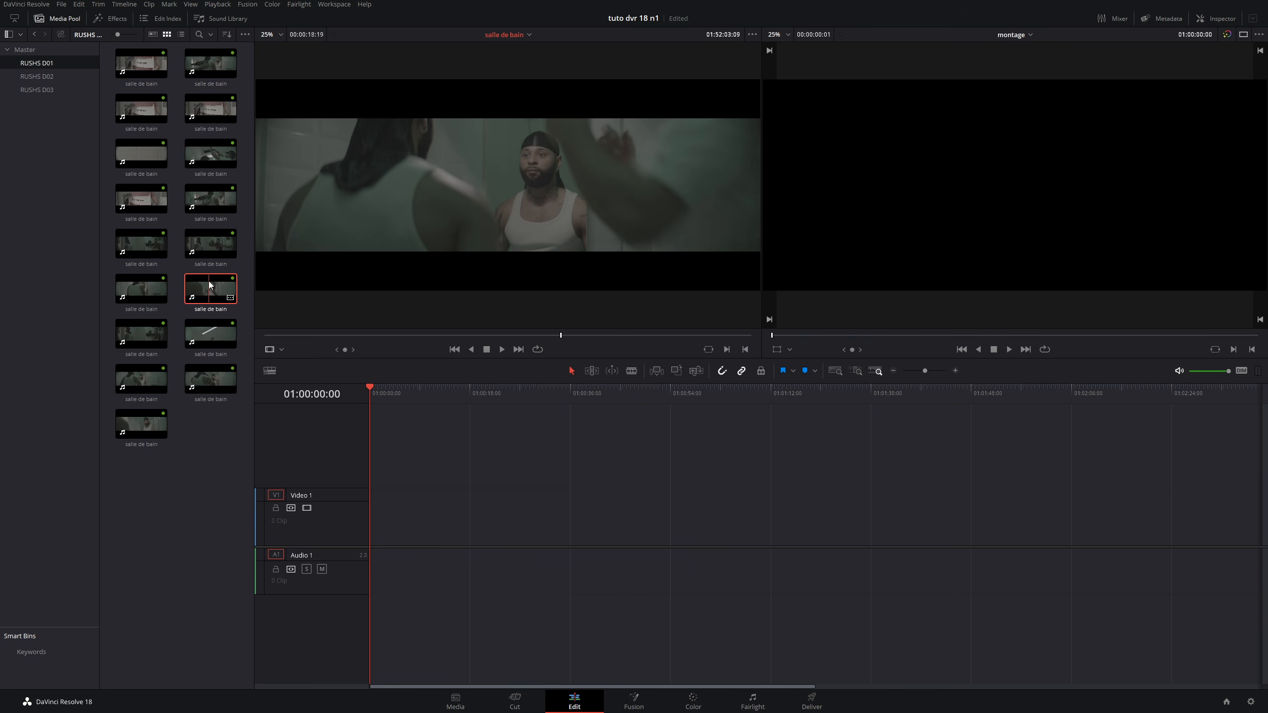
drag(295, 334, 344, 340)
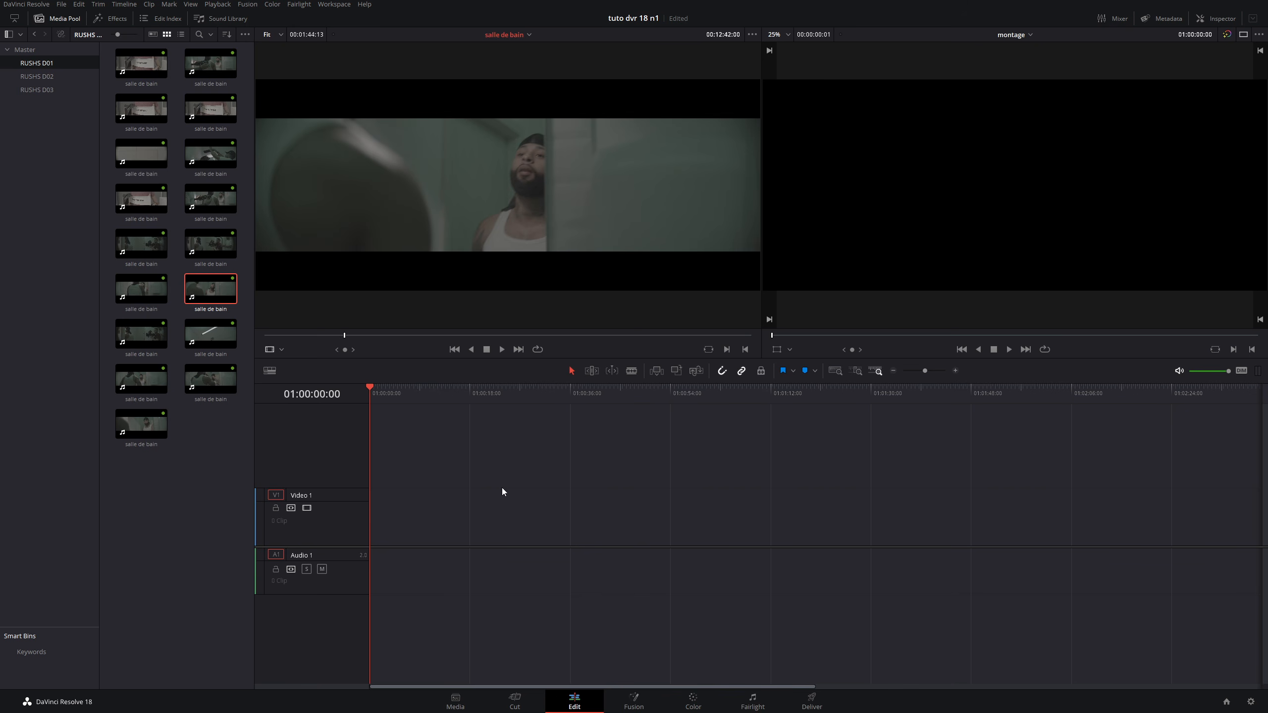
Try single-viewer mode by scrubbing the loaded RUSHS D01 clip, return to dual viewers and scrub the source back to about 00:12:41:17
click(1245, 35)
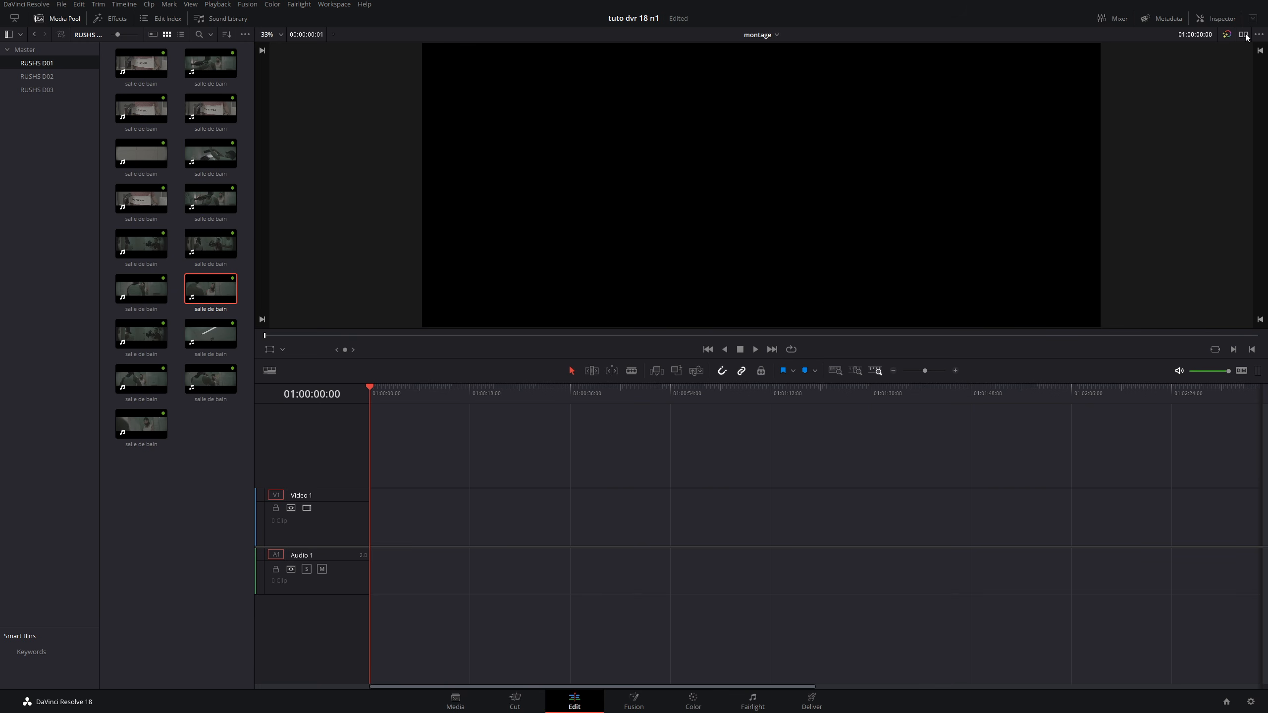
click(1245, 35)
click(1245, 35)
double_click(208, 286)
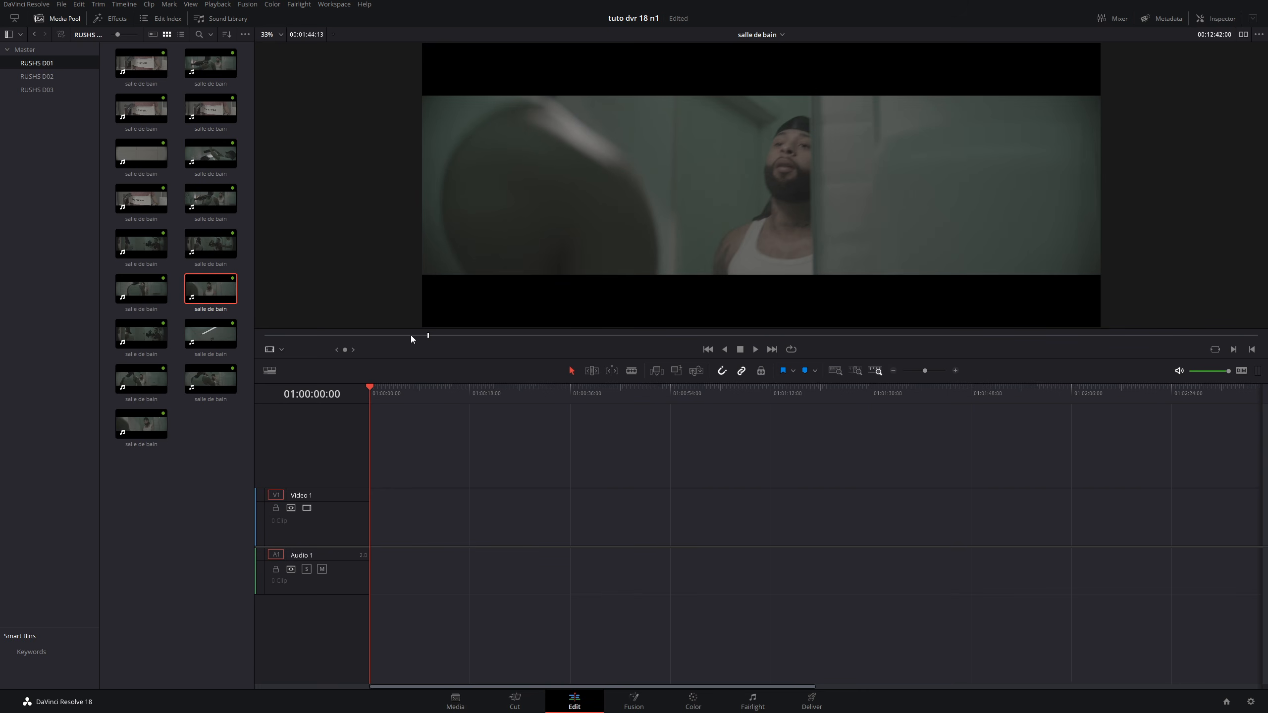
drag(410, 335, 480, 344)
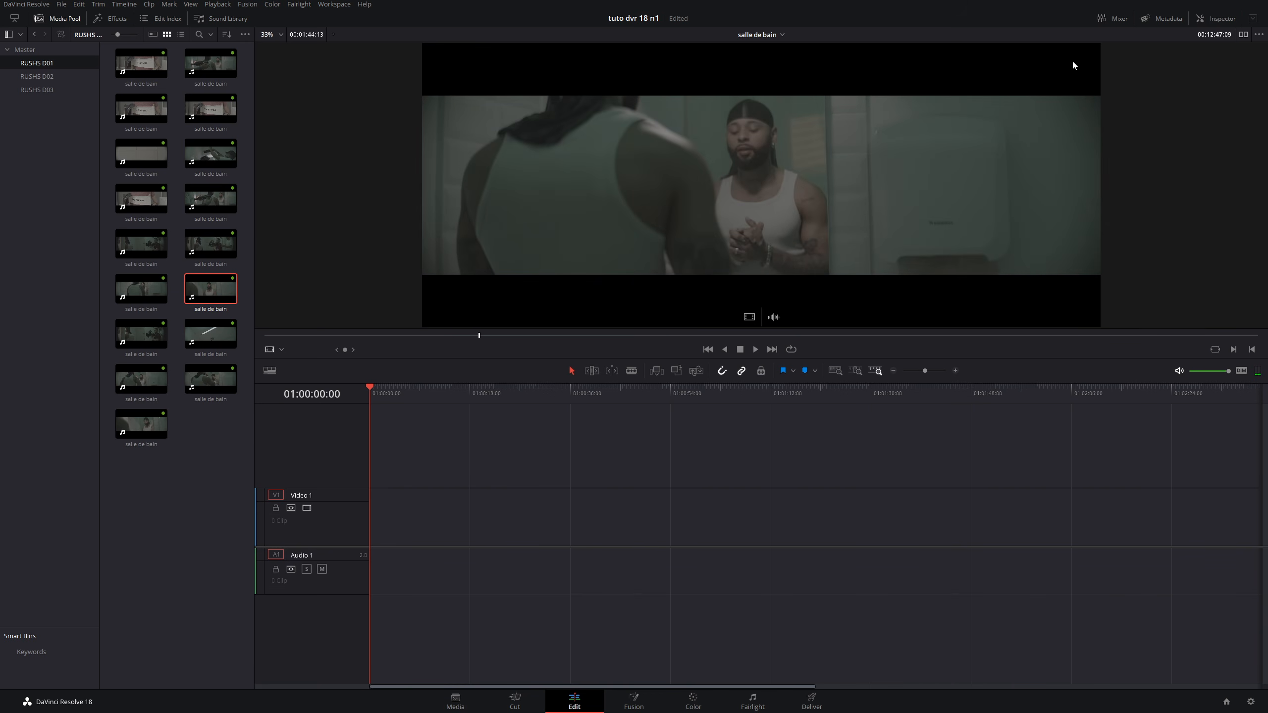
click(1244, 34)
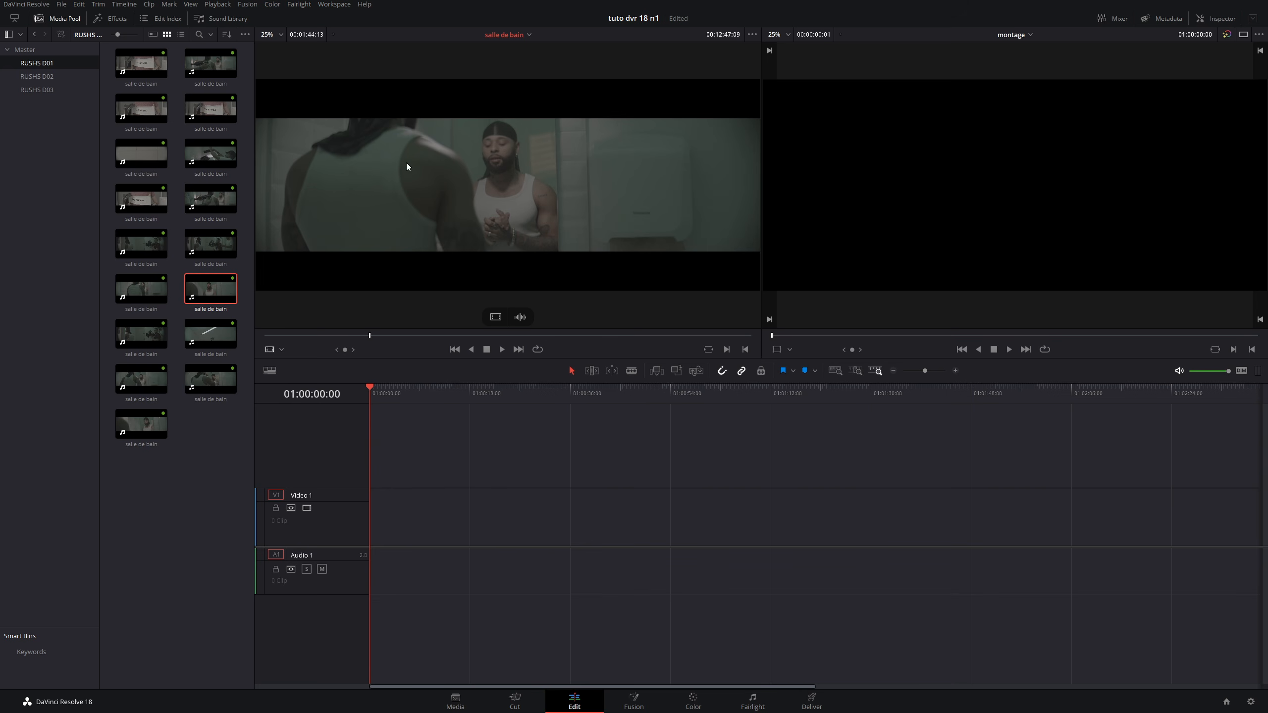
drag(370, 335, 344, 338)
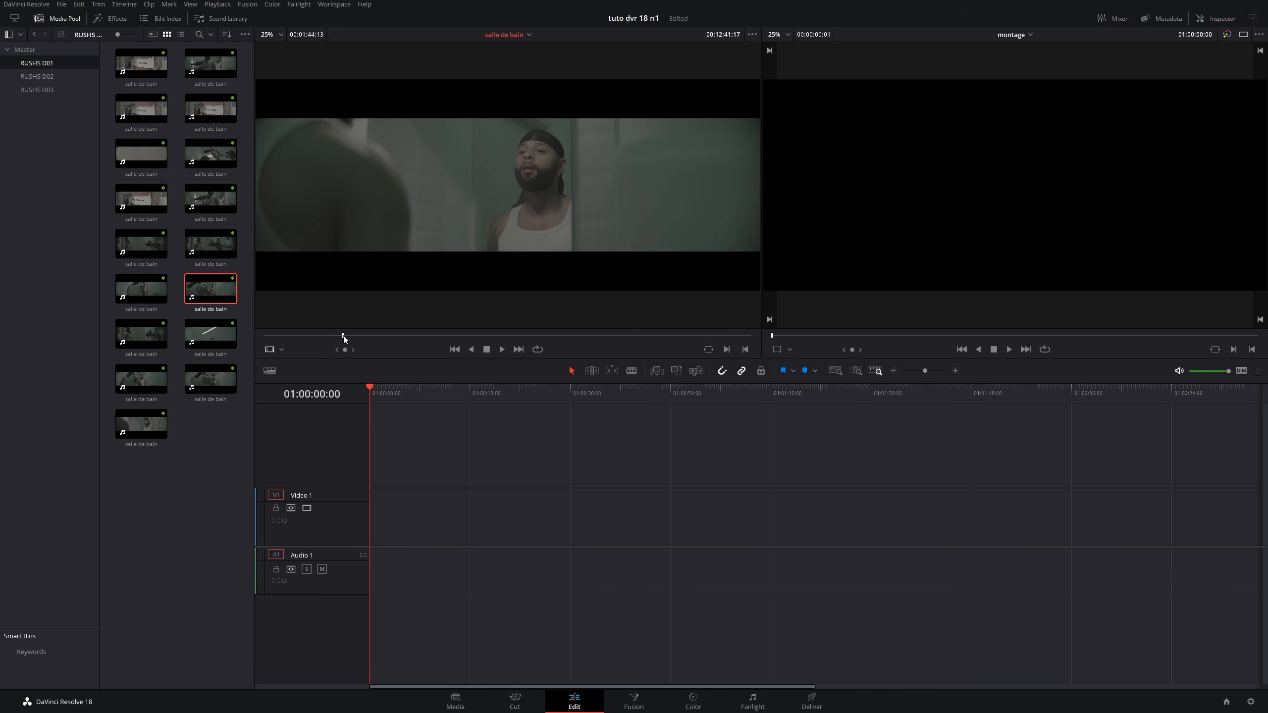
Mark the loaded salle de bain source clip from an in point at 00:12:34:12 to an out point at 00:12:37:18
drag(343, 339, 309, 337)
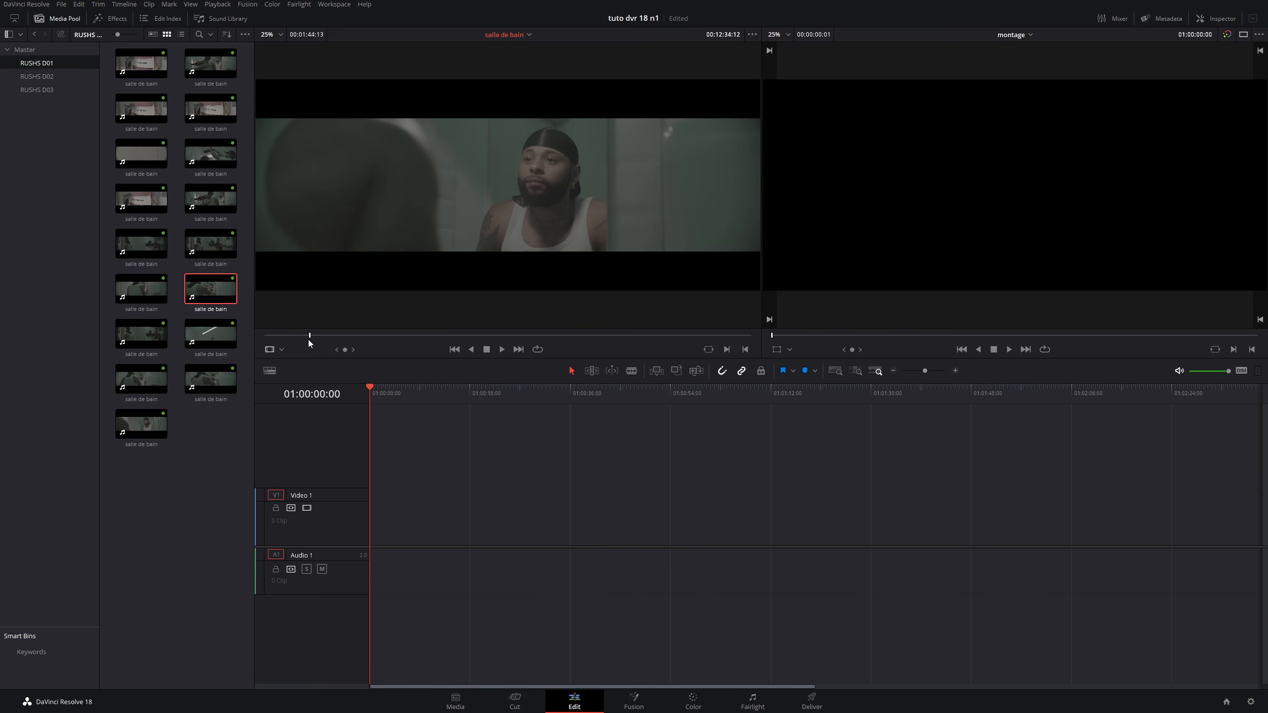
key(i)
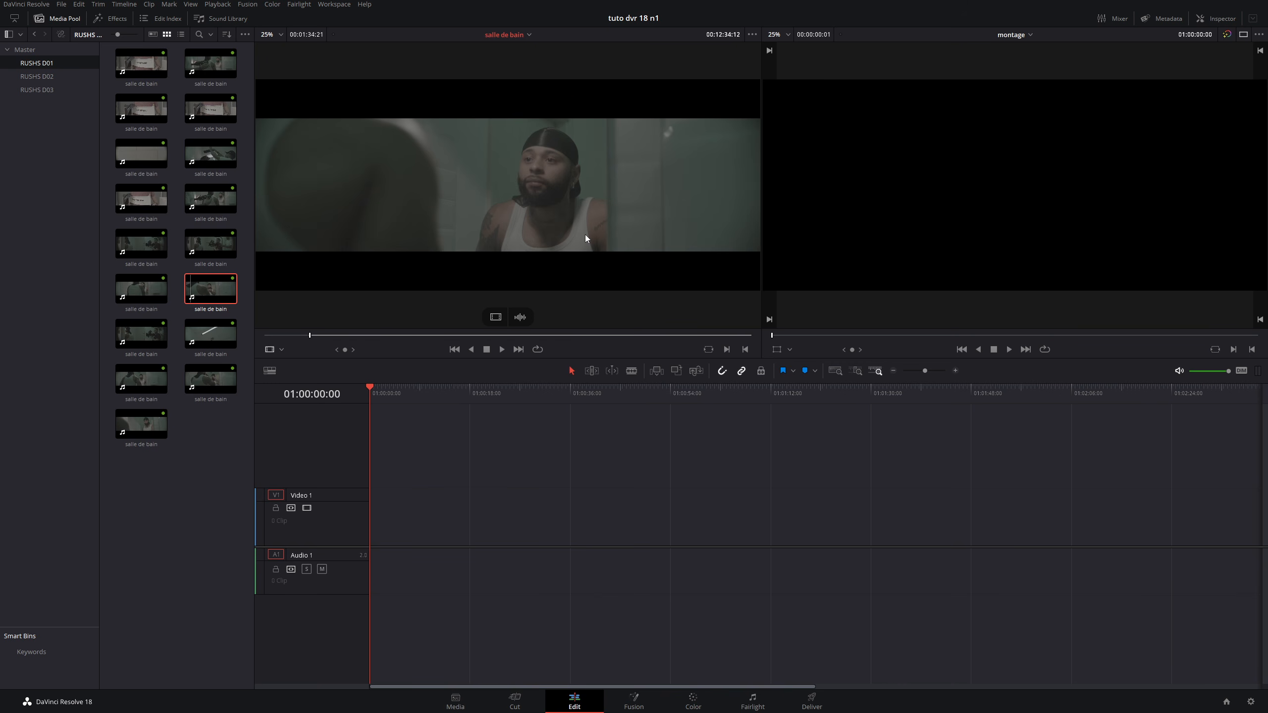
key(space)
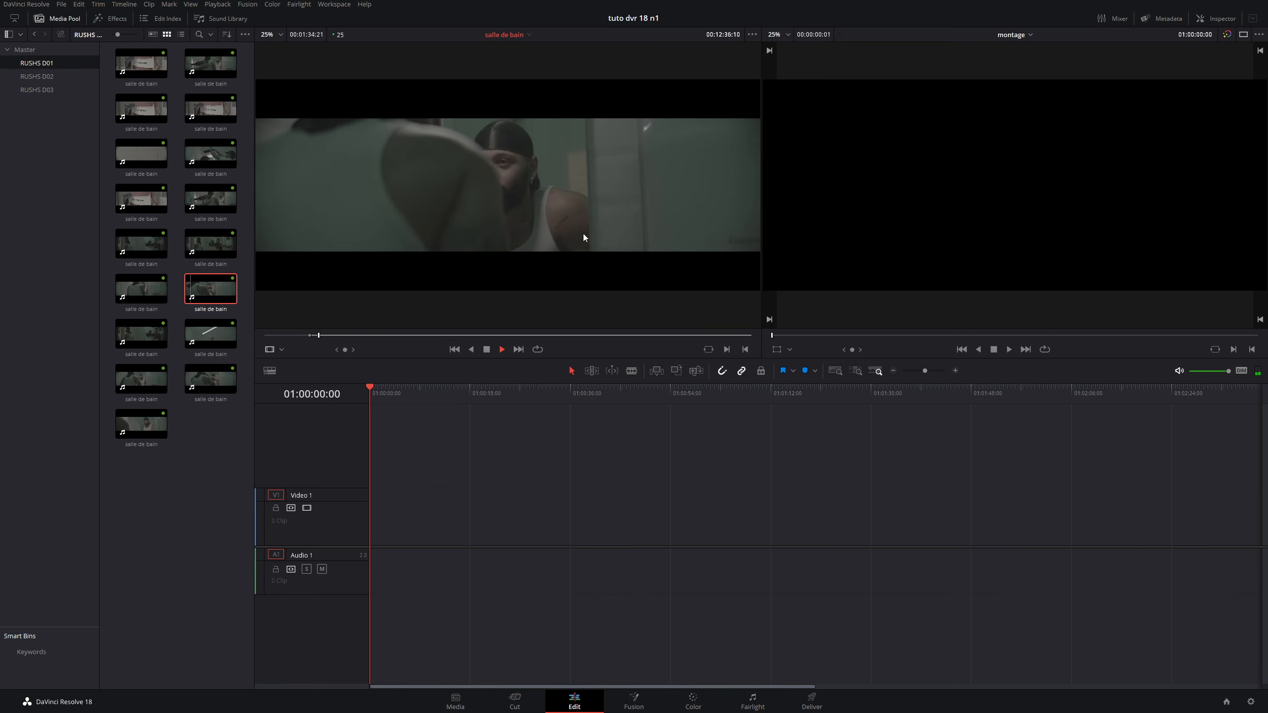
key(space)
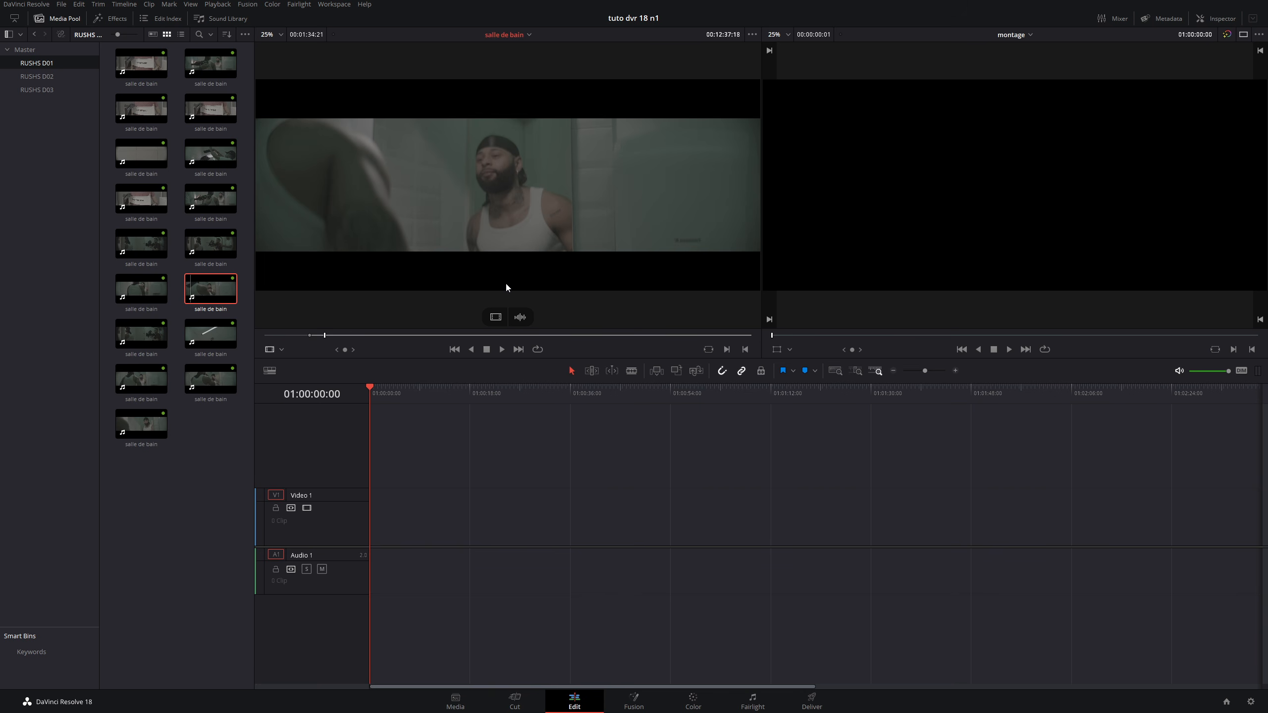
key(o)
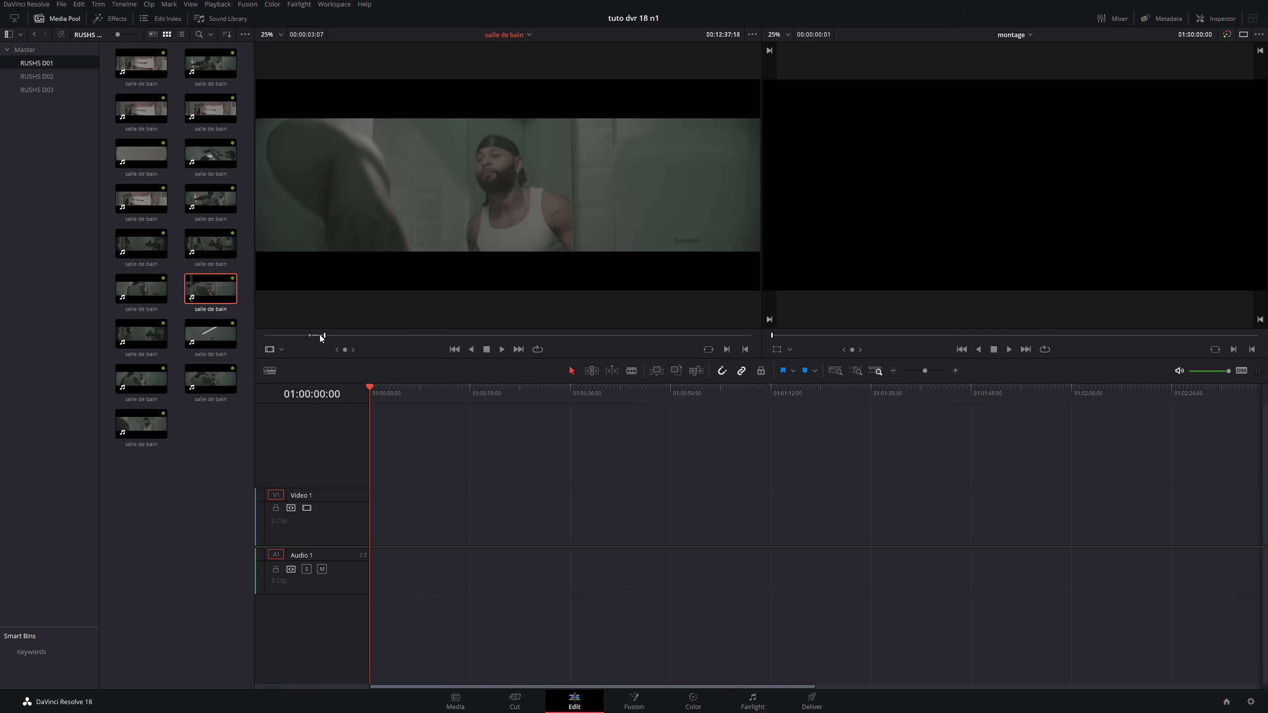
mouse_move(322, 336)
mouse_down()
mouse_move(558, 341)
mouse_move(317, 340)
mouse_up()
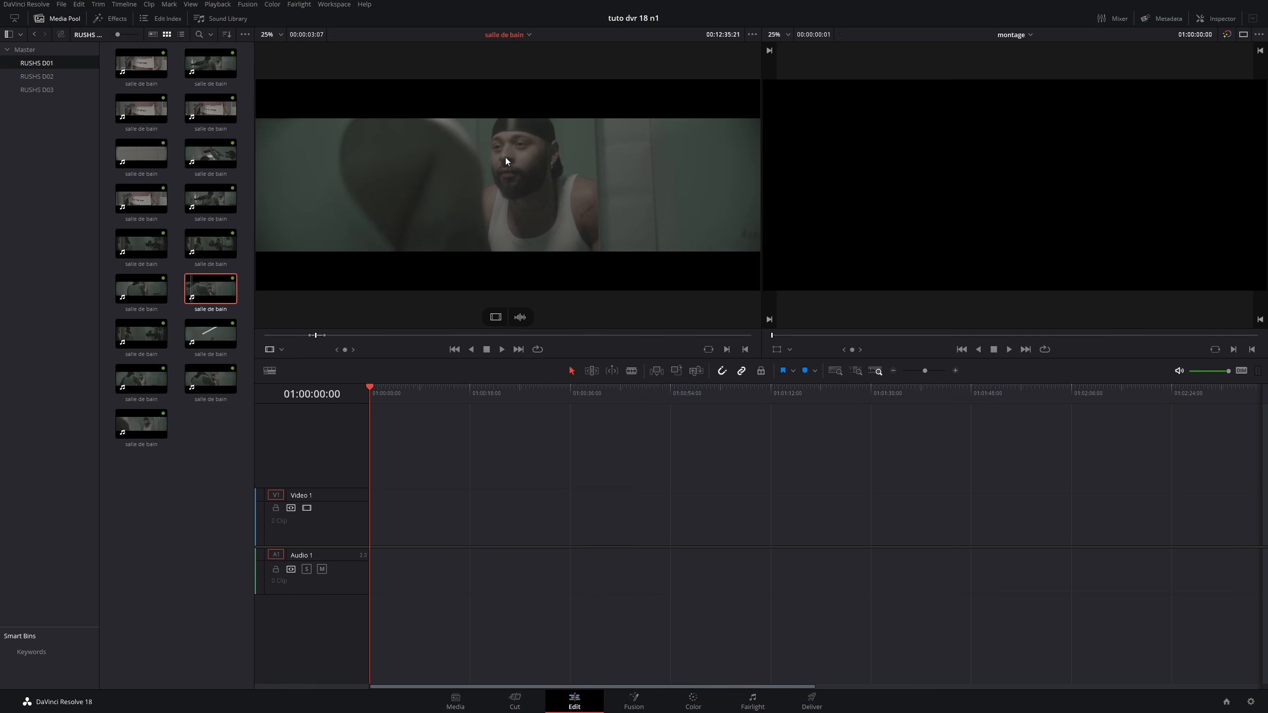
Try placing the marked range at the start of Video 1, play it back and delete it from the timeline
drag(506, 157, 383, 536)
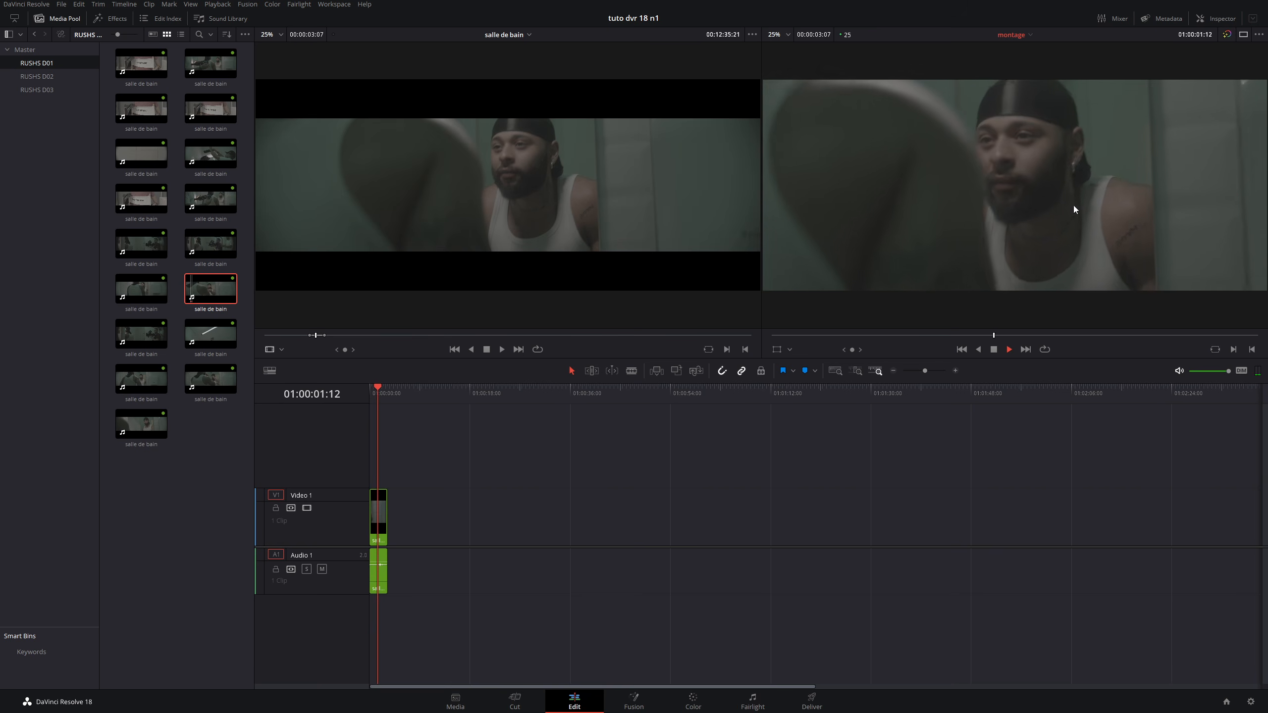
key(space)
drag(426, 480, 348, 594)
key(Delete)
Try inserting the marked source range at the playhead at 01:00:02:09, then delete the inserted clip
click(496, 206)
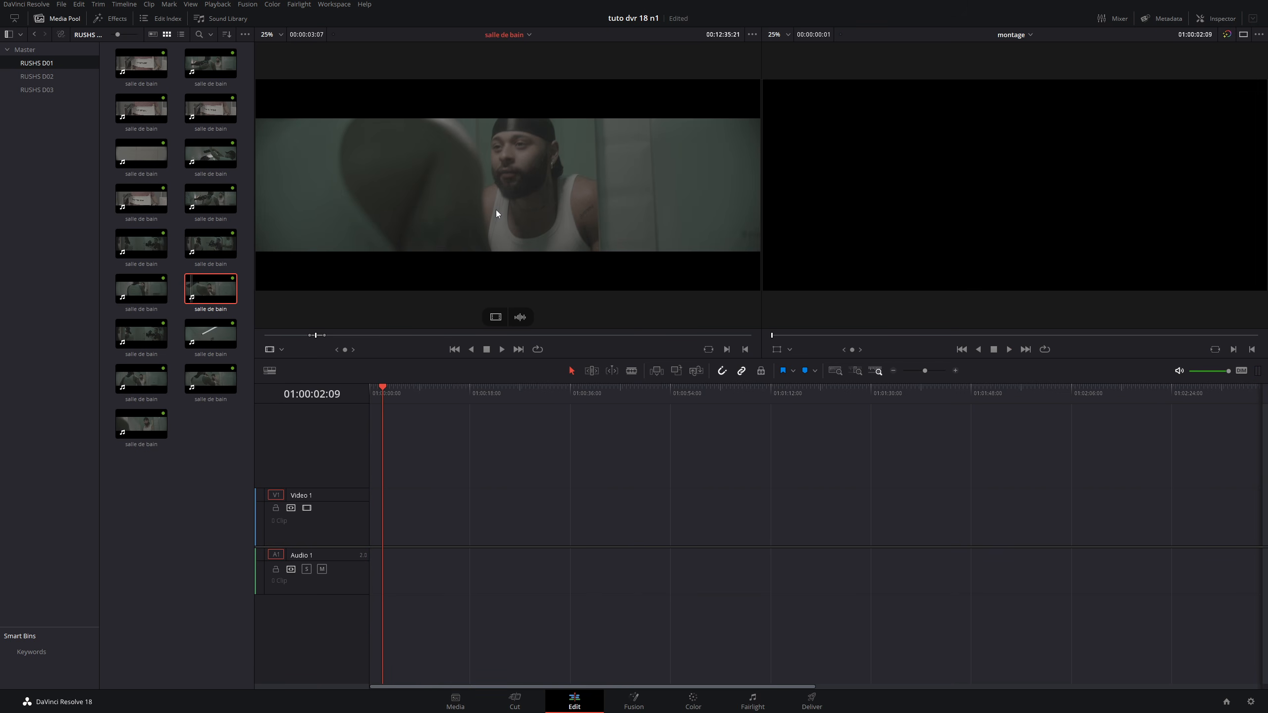
key(F9)
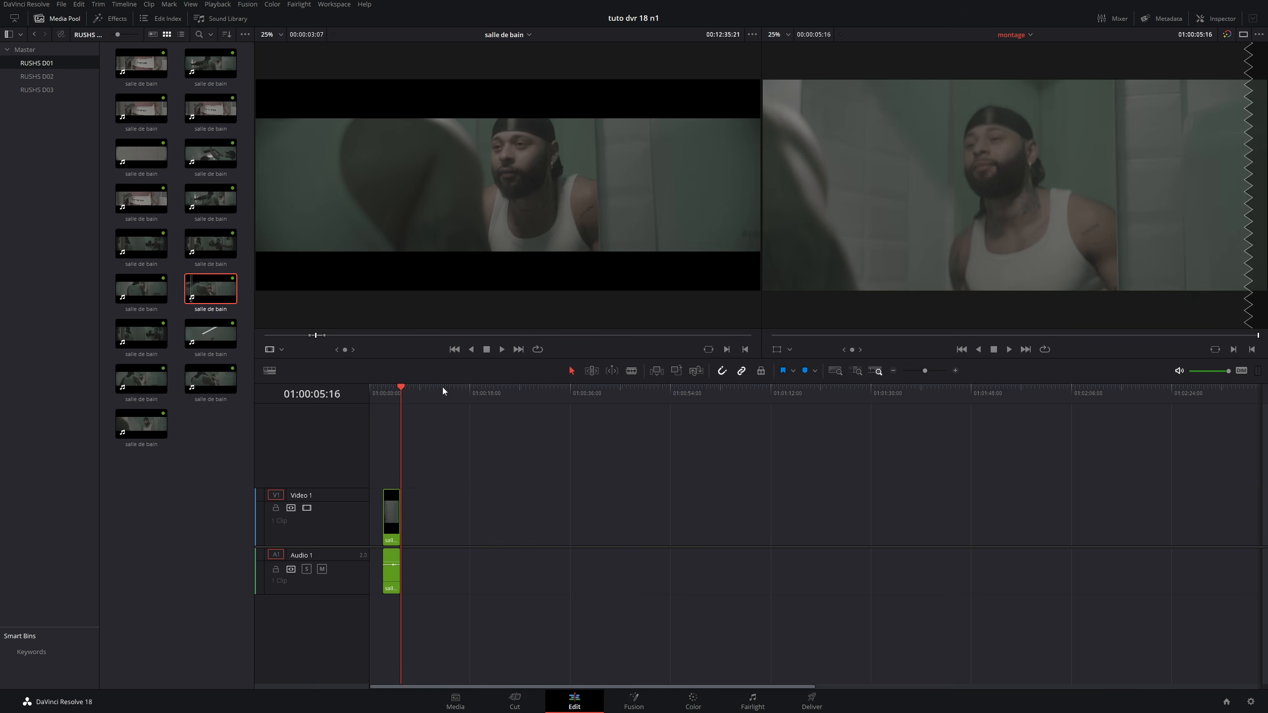
mouse_move(402, 394)
mouse_down()
mouse_move(388, 394)
mouse_move(398, 397)
mouse_up()
drag(456, 492, 392, 554)
key(Delete)
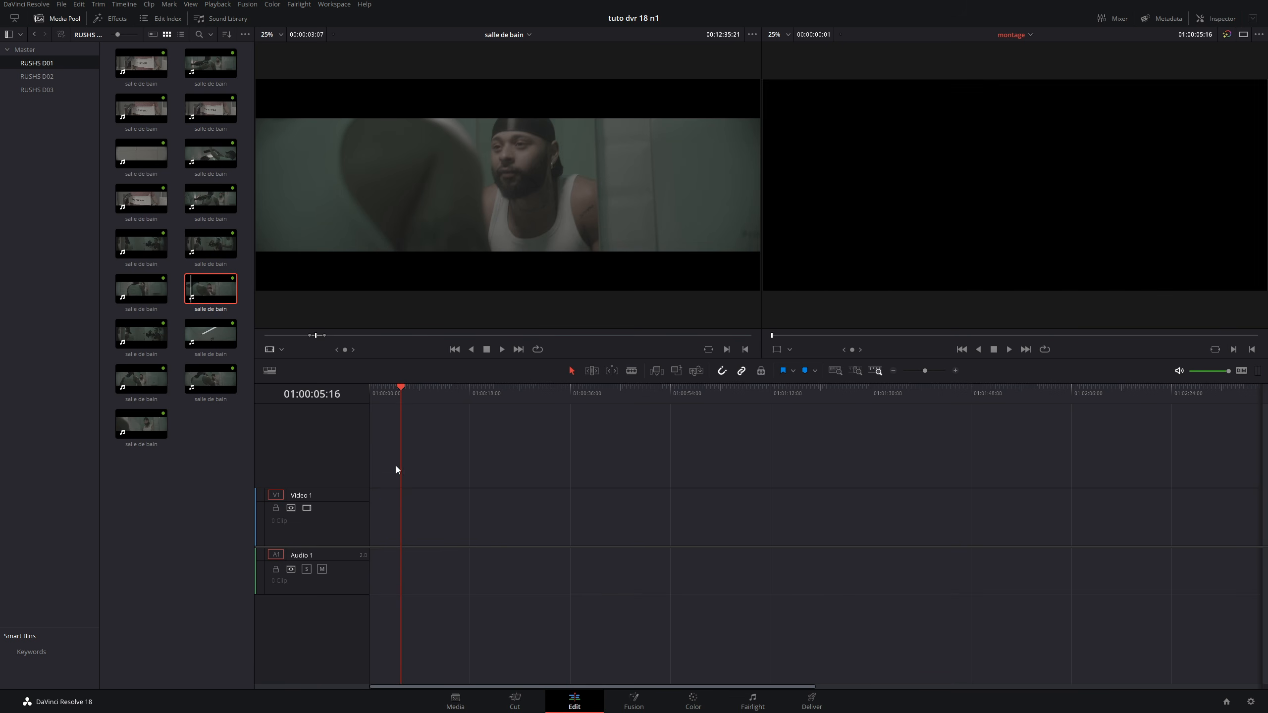
Try inserting the marked source range at the beginning of the montage timeline, then delete the inserted clip
drag(397, 395, 352, 395)
click(514, 184)
key(F9)
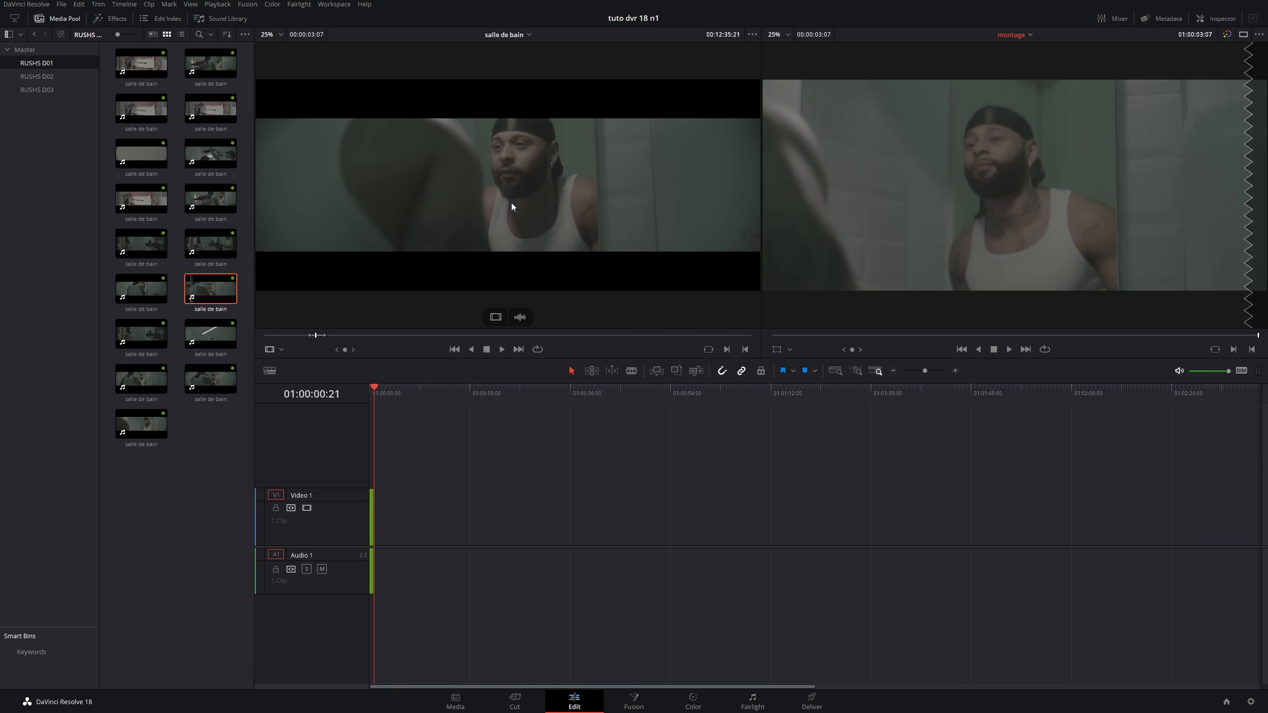
drag(432, 474, 367, 592)
key(Delete)
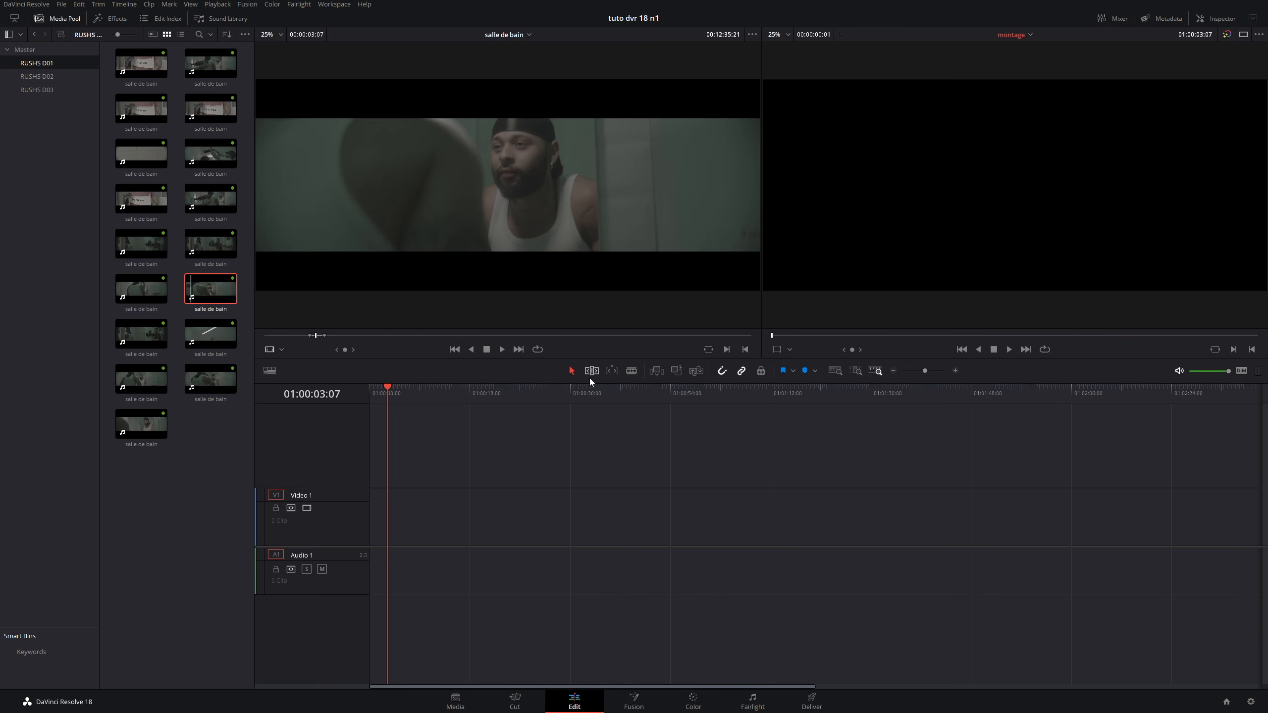
Return the playhead to 01:00:00:00, insert the marked salle de bain range there through the timeline viewer and select the clip
key(Home)
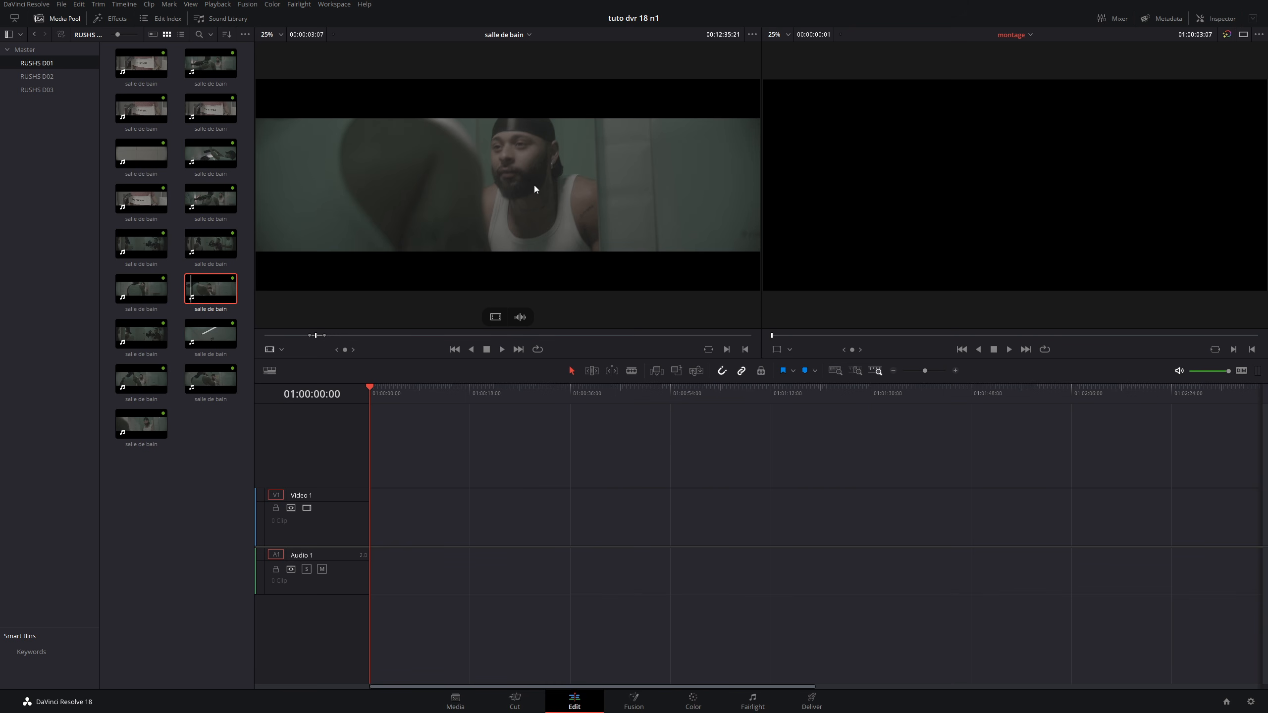
drag(501, 176, 1174, 108)
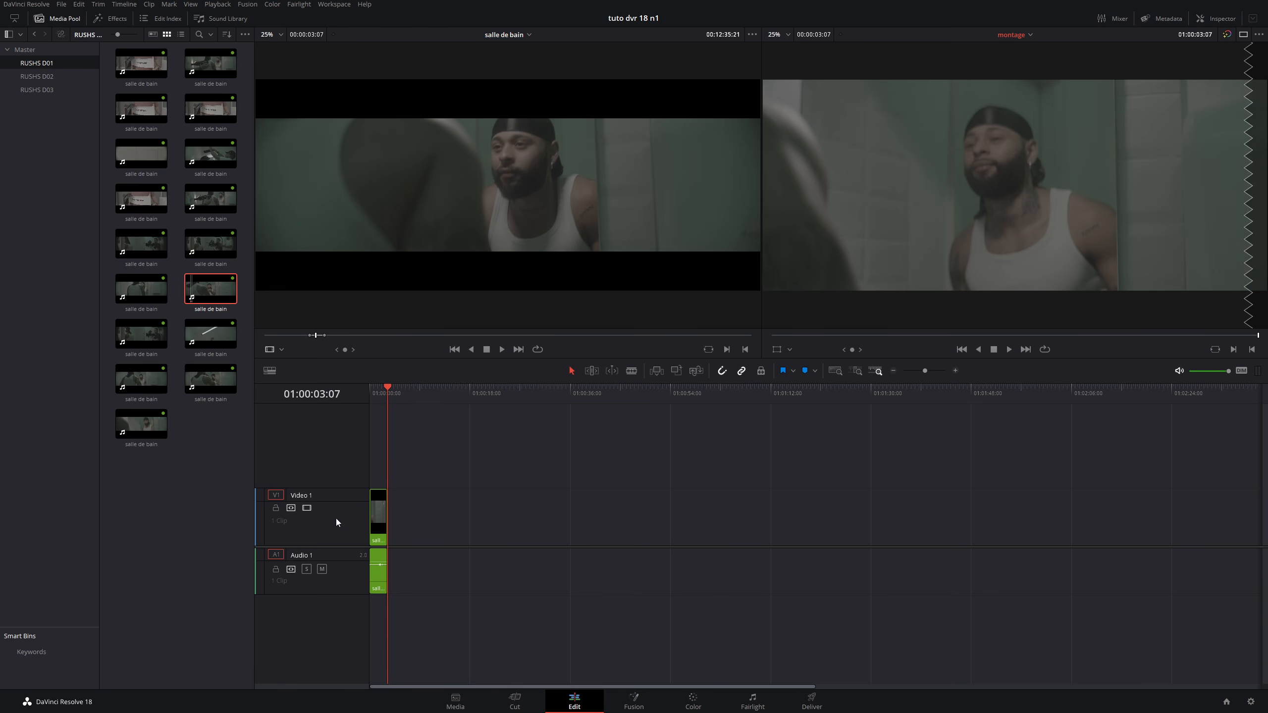
click(379, 526)
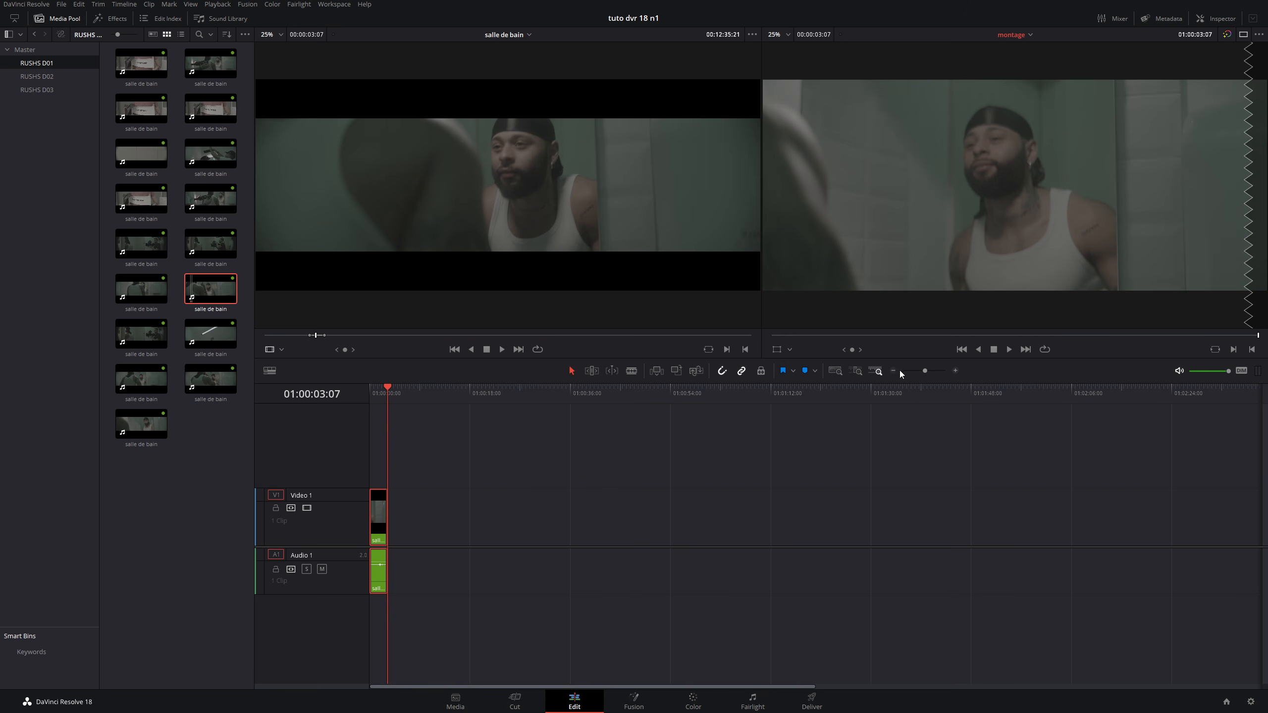
Zoom the montage timeline in and out repeatedly to examine the inserted salle de bain clip at different scales
drag(924, 371, 930, 370)
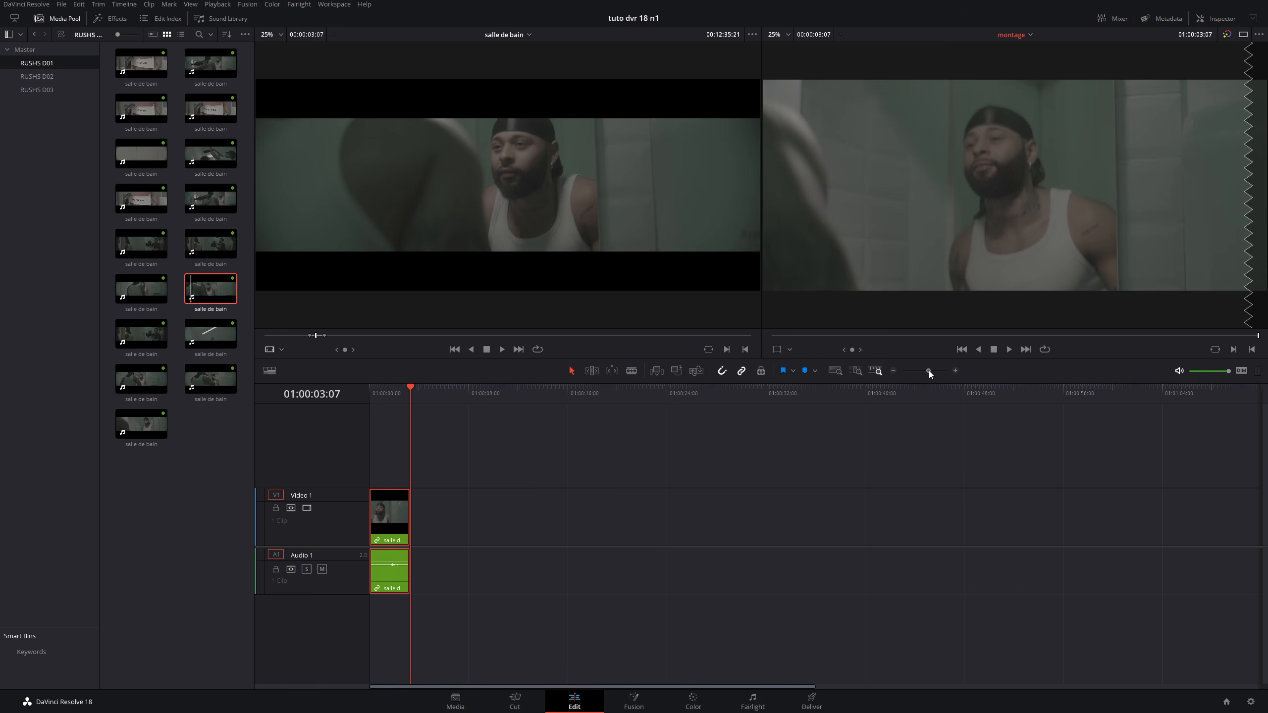
click(569, 503)
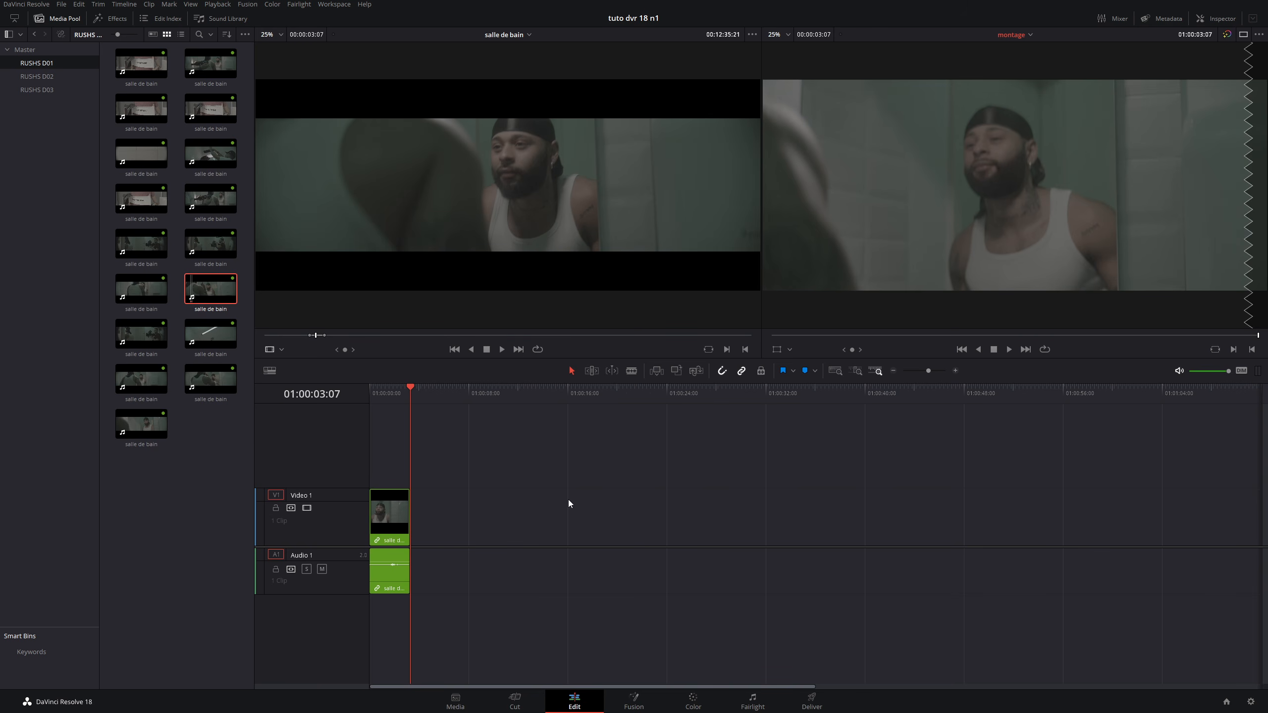
scroll(569, 502, up, 5)
scroll(569, 499, down, 2)
scroll(569, 499, up, 4)
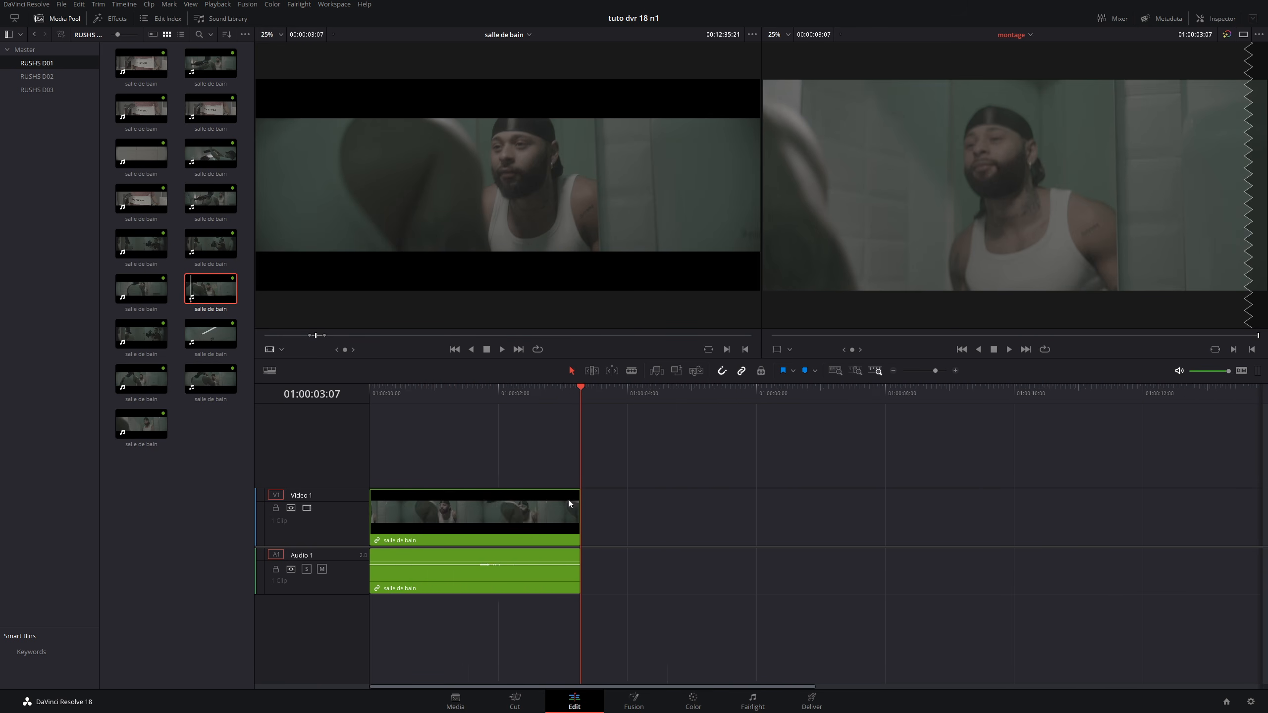
scroll(569, 500, down, 4)
scroll(569, 499, up, 4)
scroll(569, 499, down, 4)
scroll(569, 499, up, 4)
scroll(569, 499, down, 2)
scroll(569, 500, up, 2)
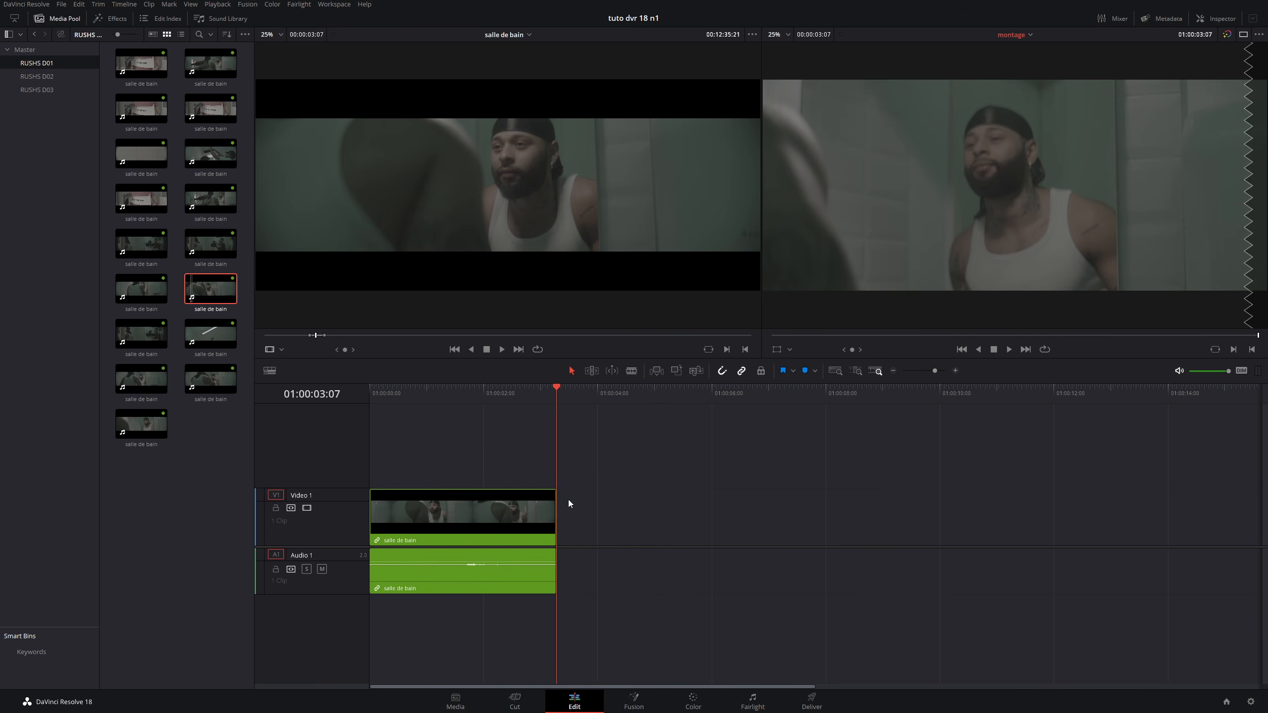
scroll(569, 500, down, 2)
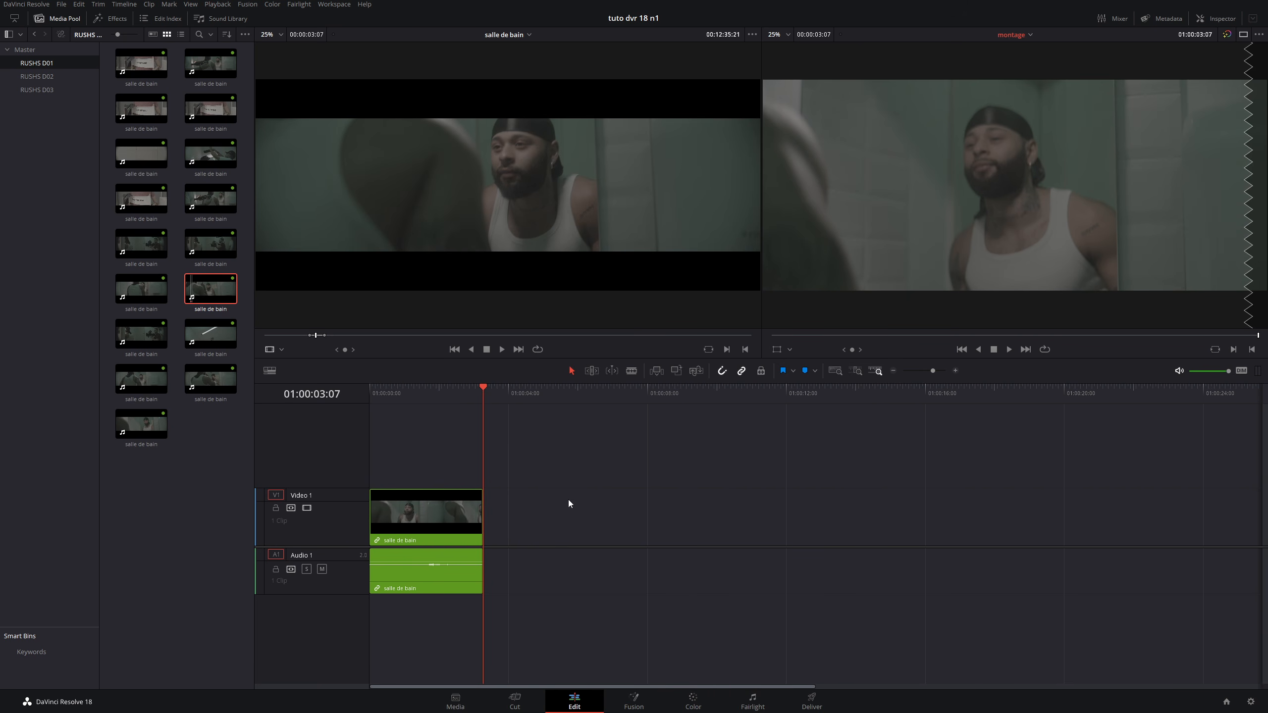
scroll(568, 500, up, 3)
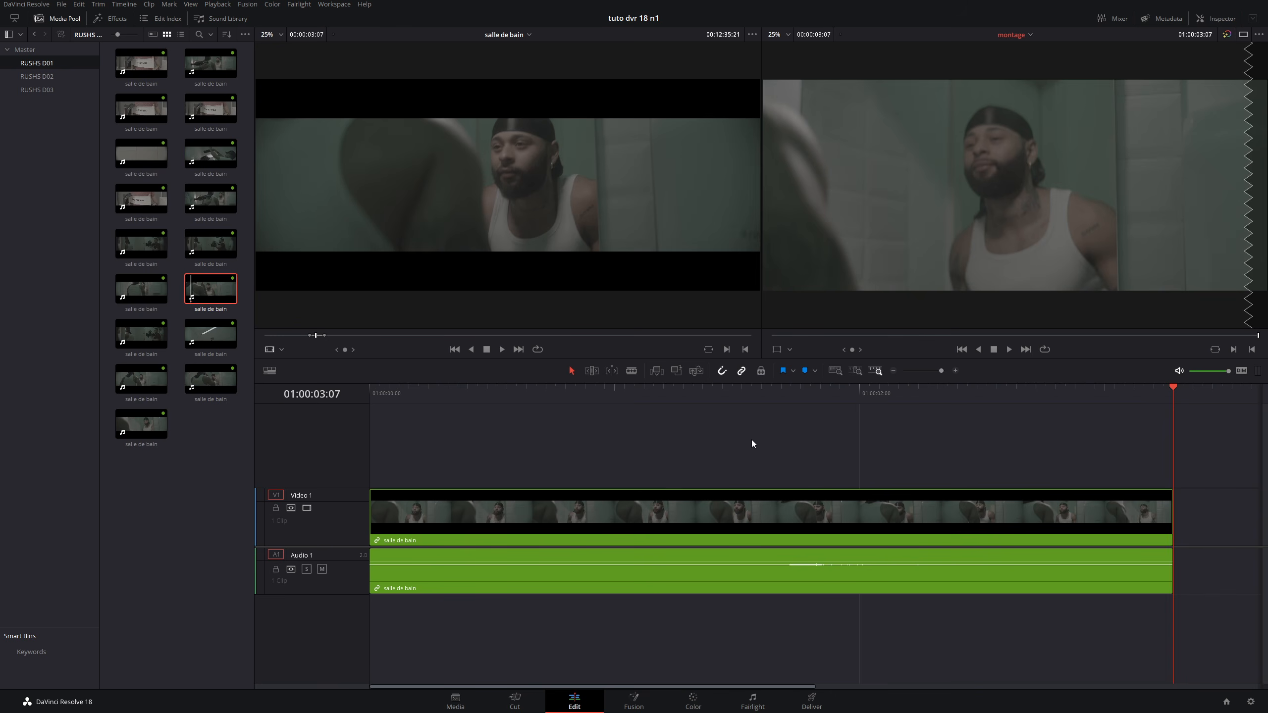
scroll(652, 466, down, 3)
scroll(652, 466, up, 3)
scroll(891, 389, down, 3)
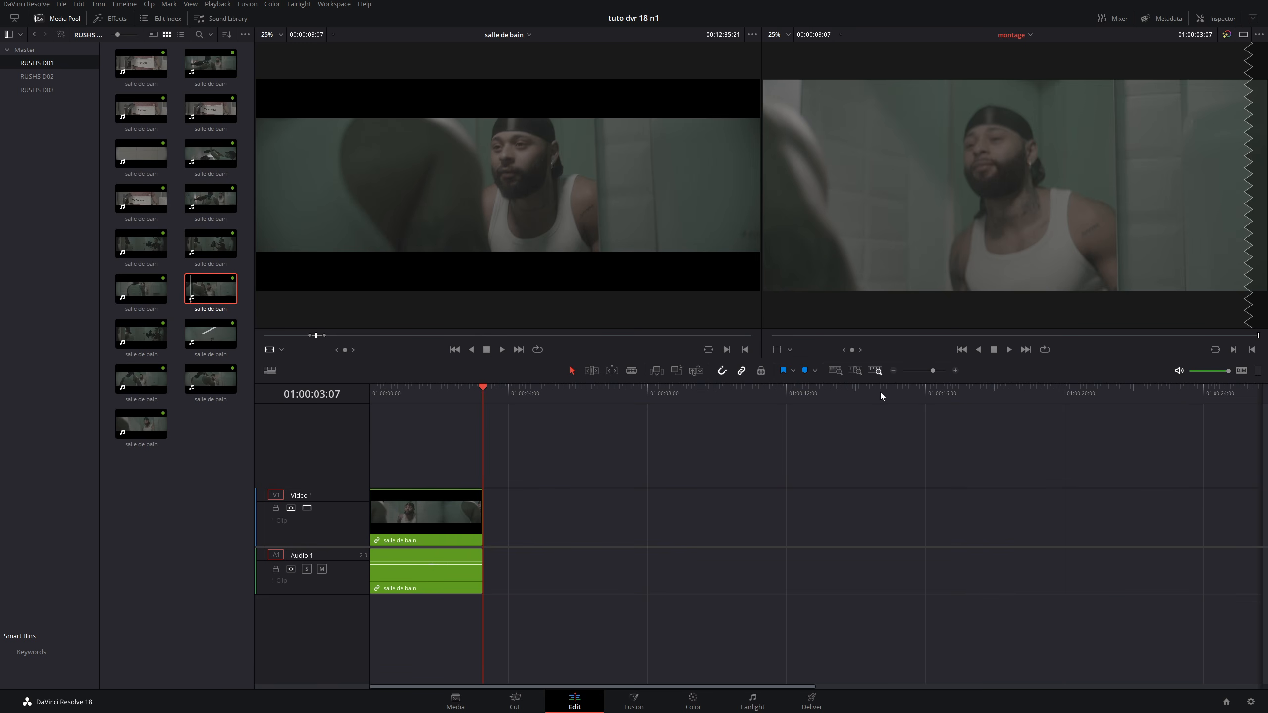
Load the fourth bureau clip of the RUSHS D02 bin into the source viewer and scrub it to 00:03:18:21
click(41, 75)
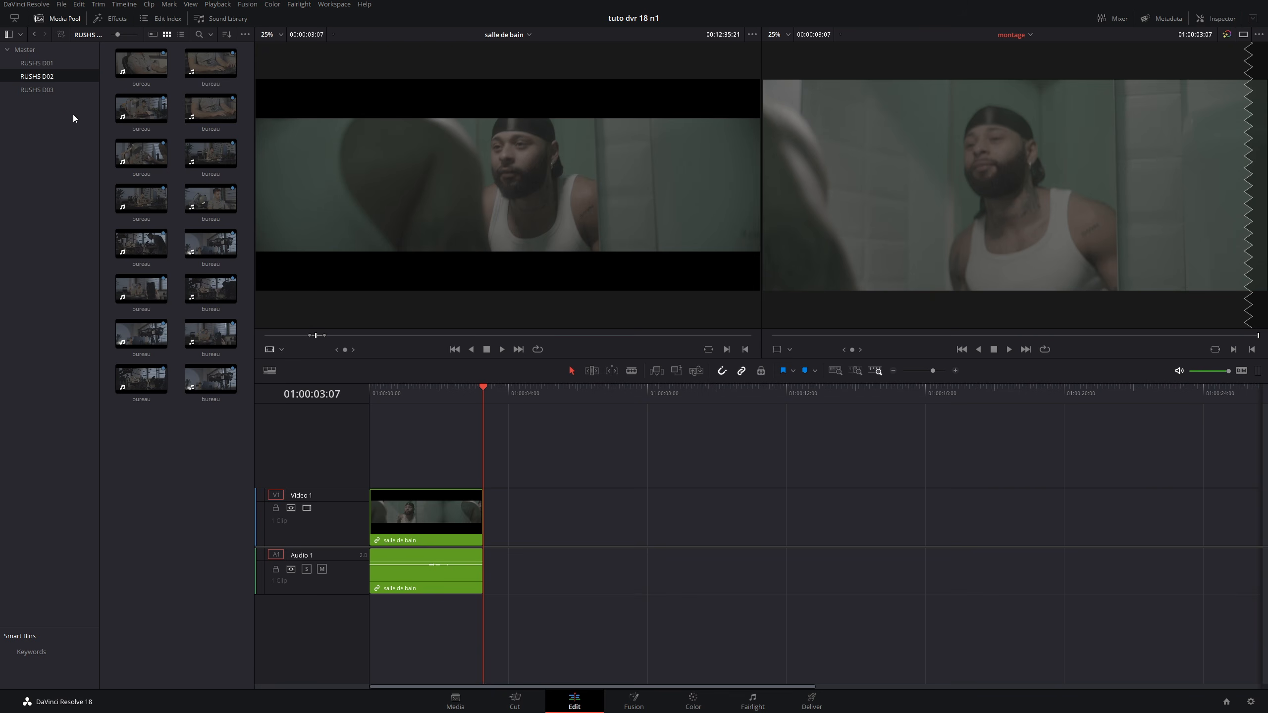
click(210, 114)
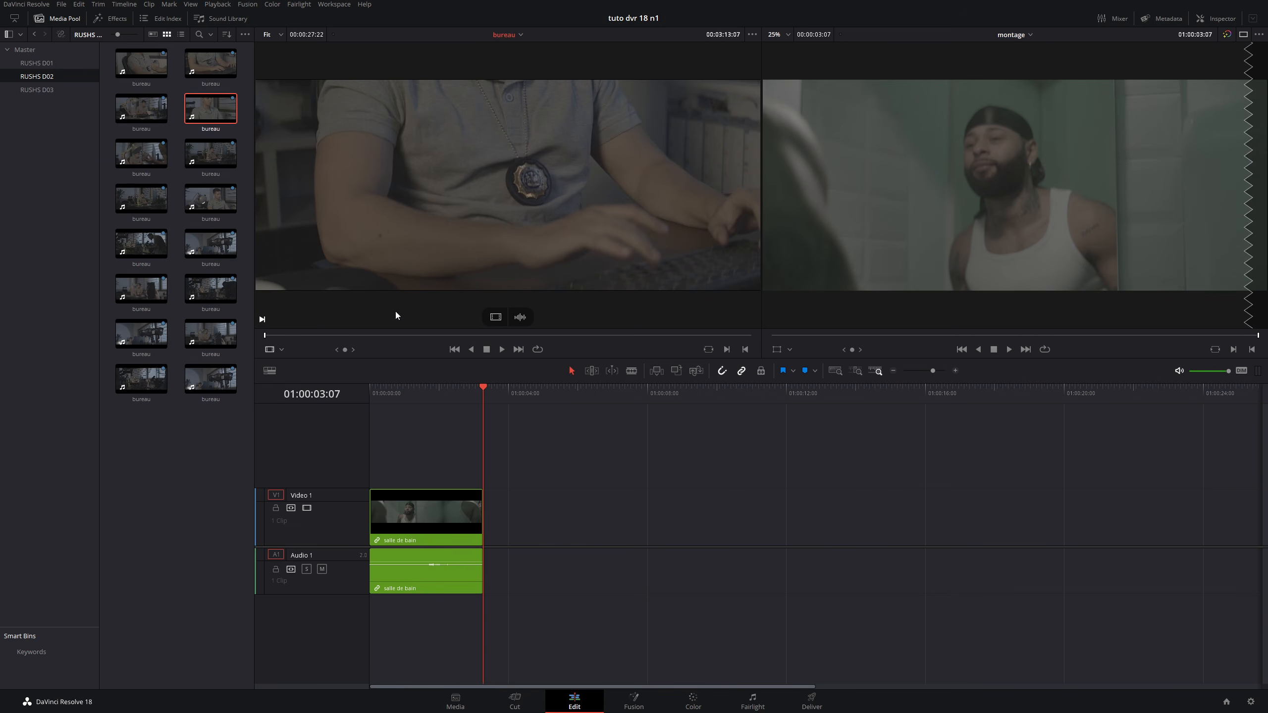
click(370, 336)
drag(371, 338, 363, 342)
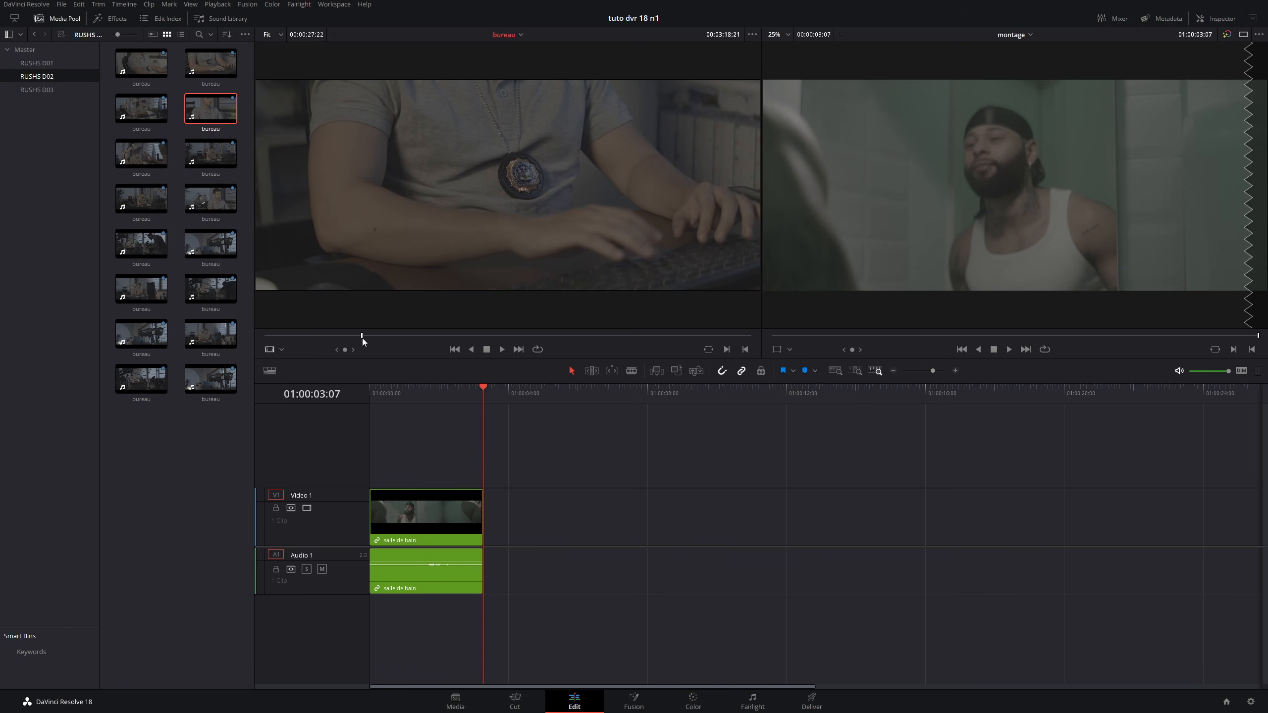
Mark the bureau clip from 00:03:18:21 to 00:03:24:22 and place it directly after the salle de bain clip on Video 1
key(i)
key(space)
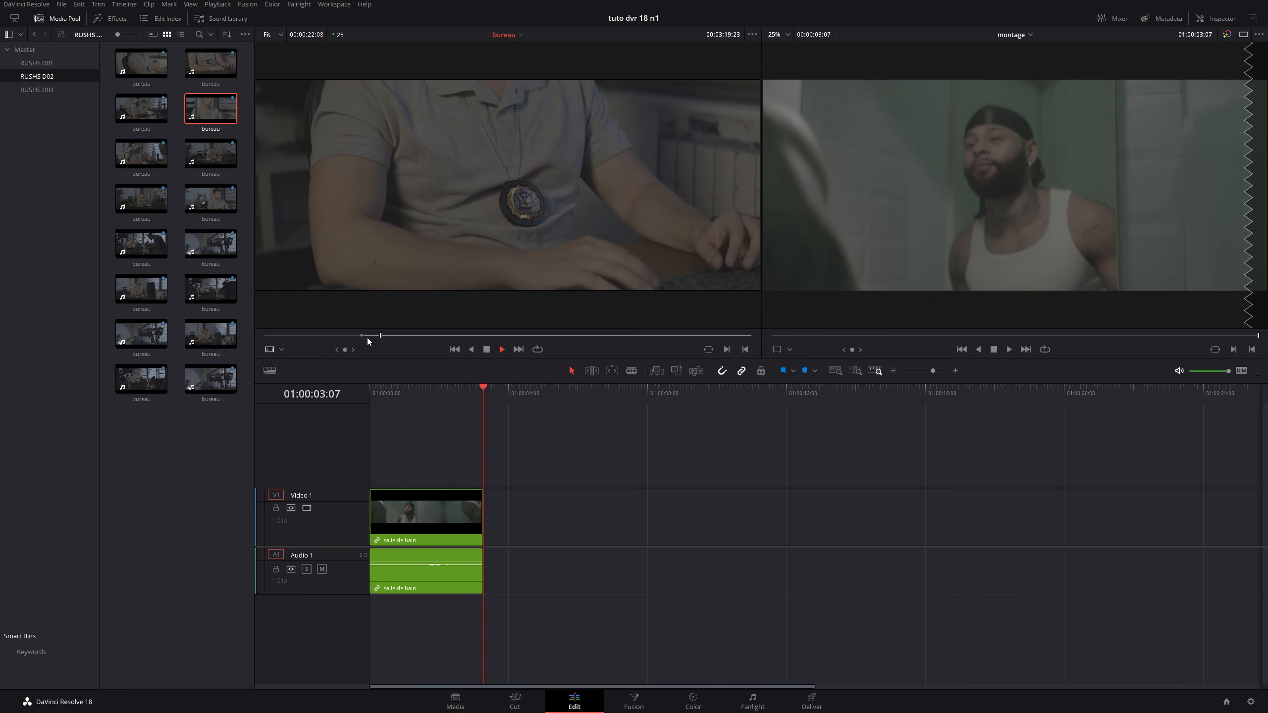
drag(408, 337, 468, 336)
key(o)
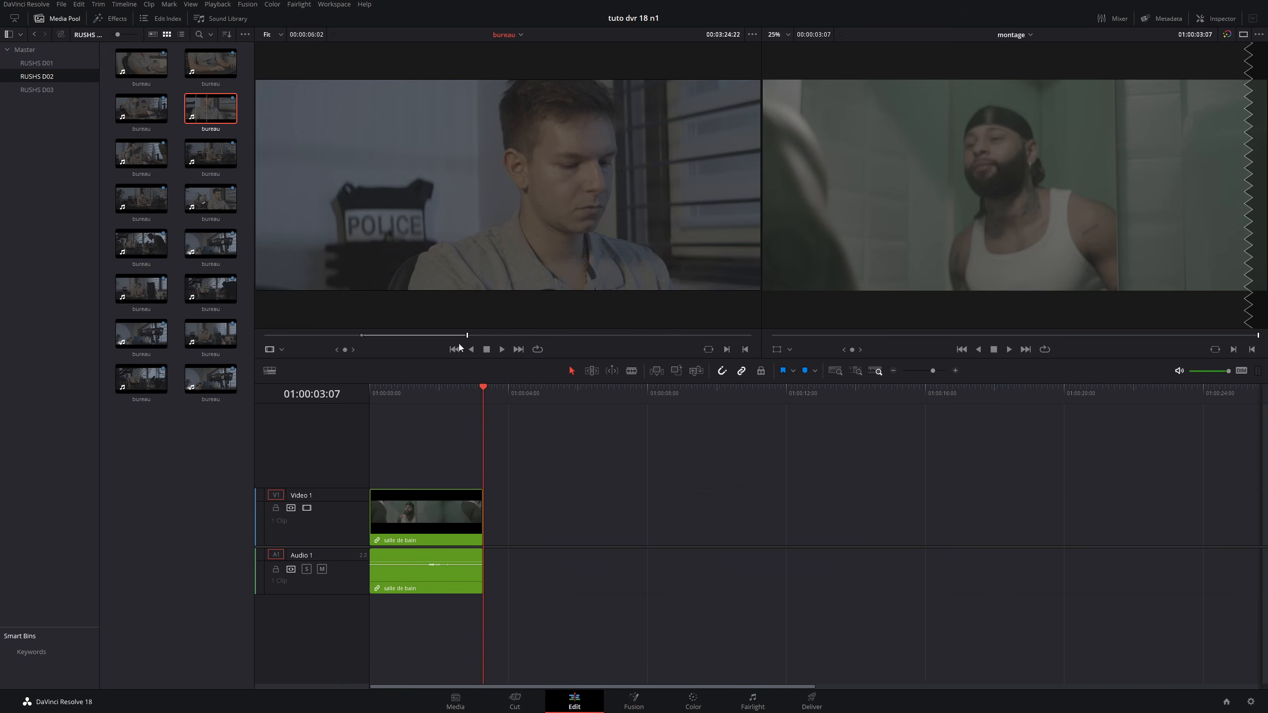
drag(505, 175, 495, 533)
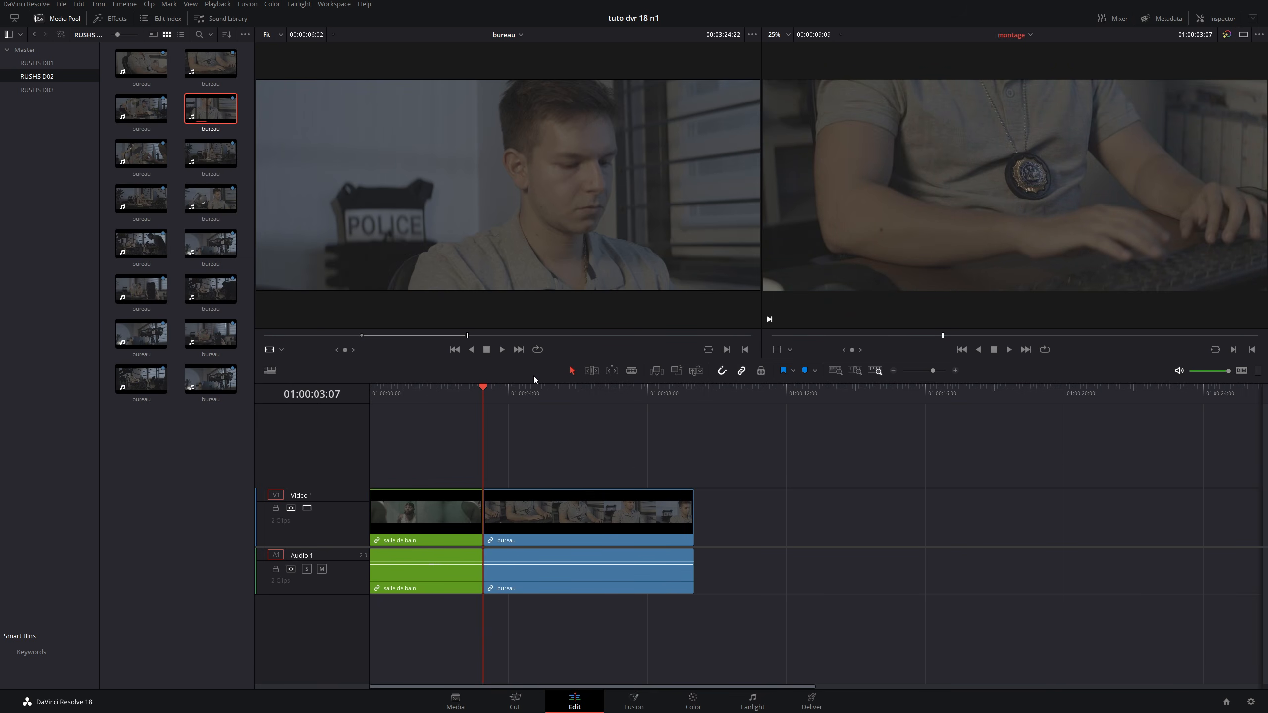
drag(566, 393, 362, 393)
Mark the second amb 01 clip of the RUSHS D03 bin from 10:22:10:07 to 10:22:15:22 and move the timeline playhead to 01:00:08:06
click(47, 91)
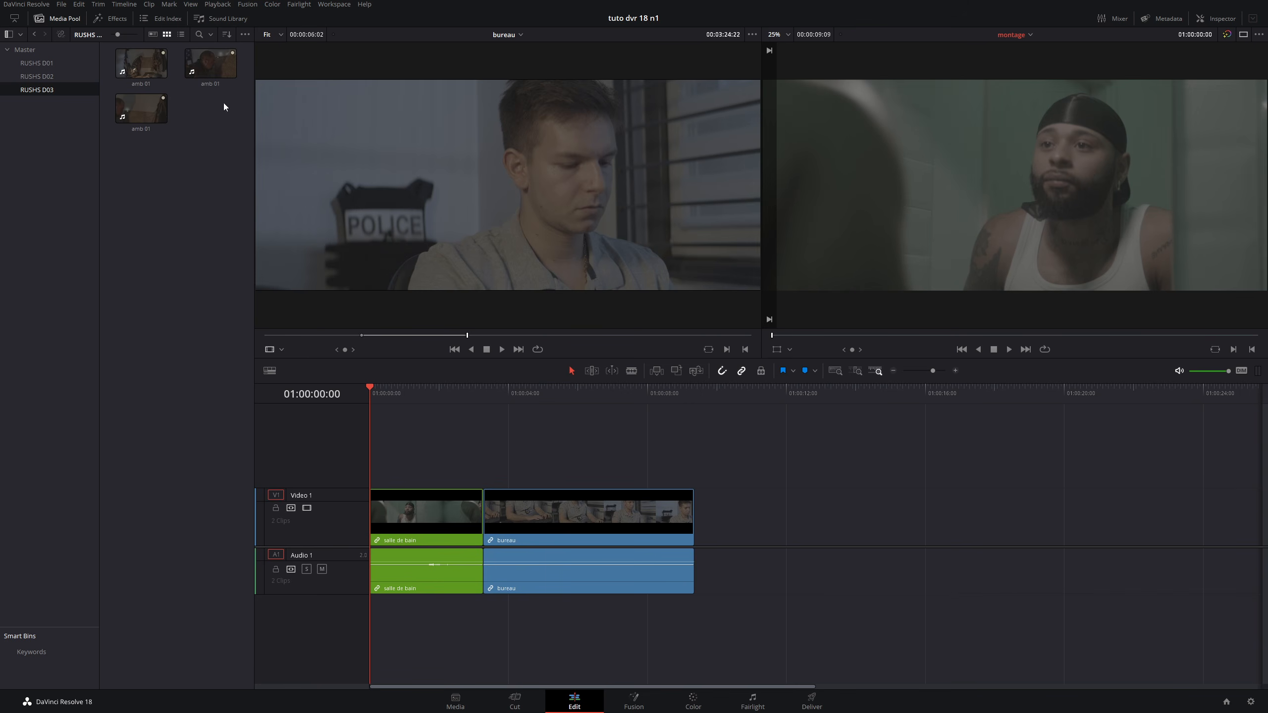
click(211, 66)
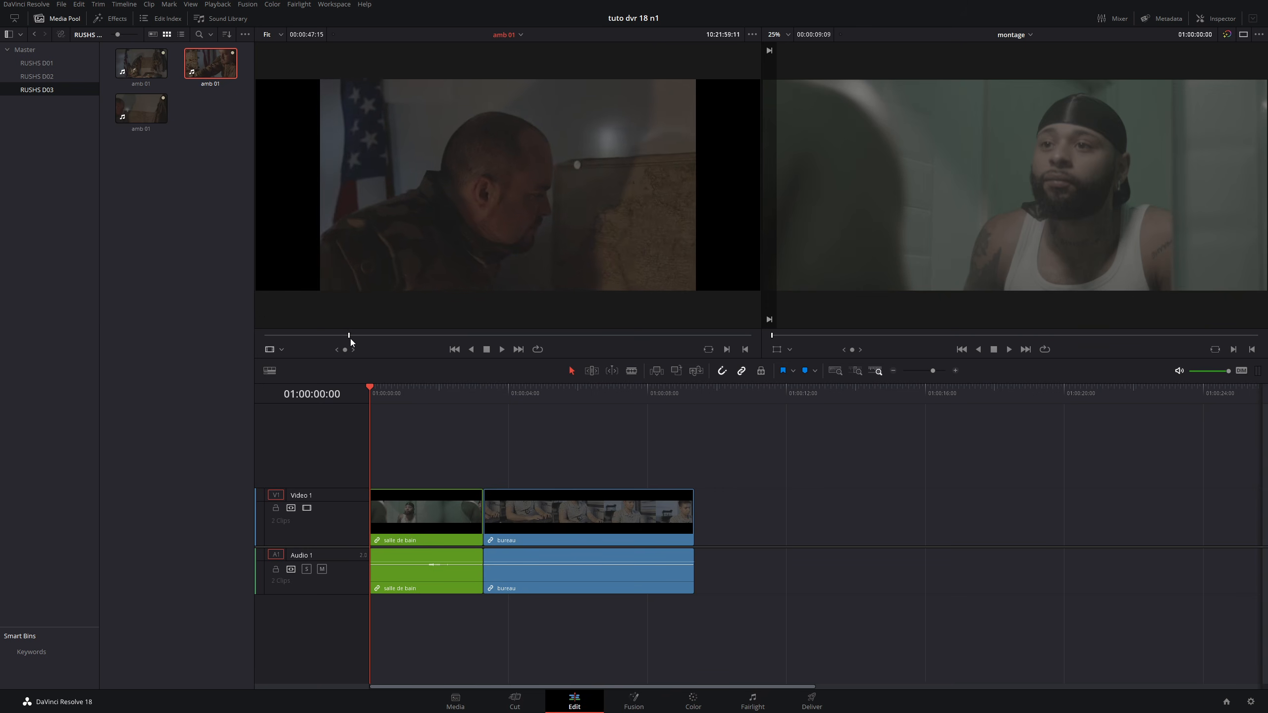
drag(351, 342, 460, 350)
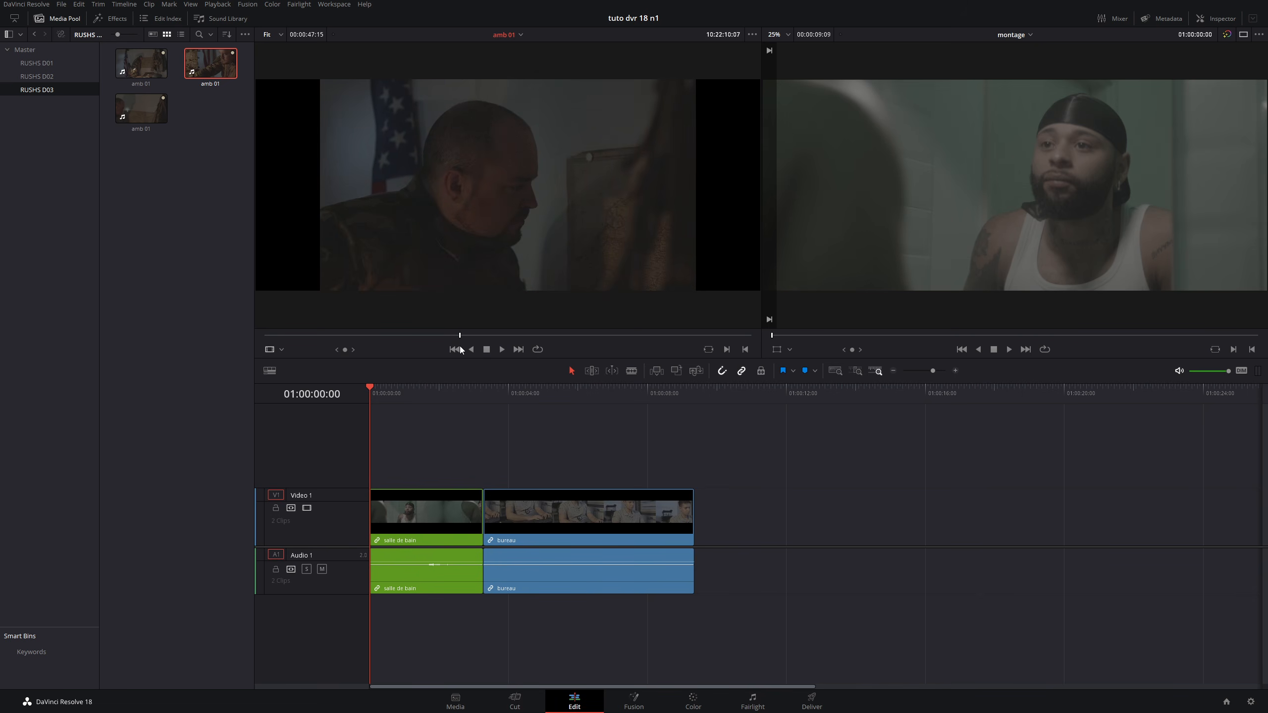
key(space)
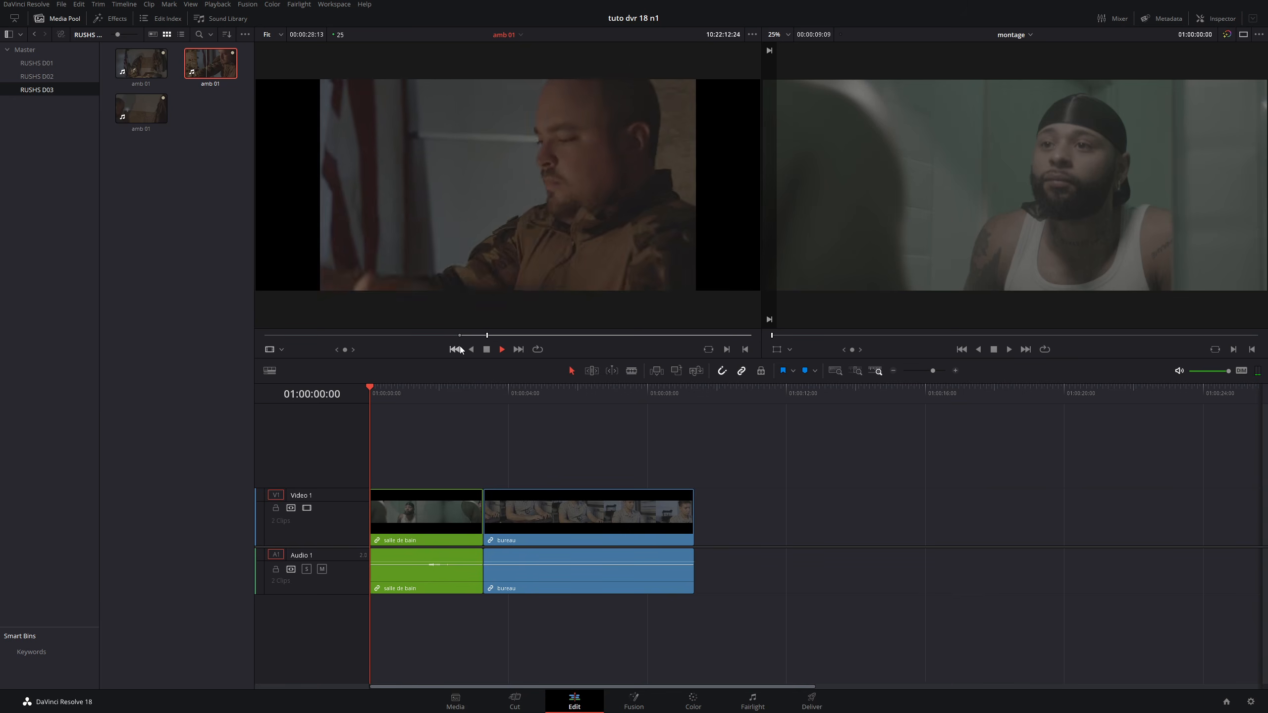
key(space)
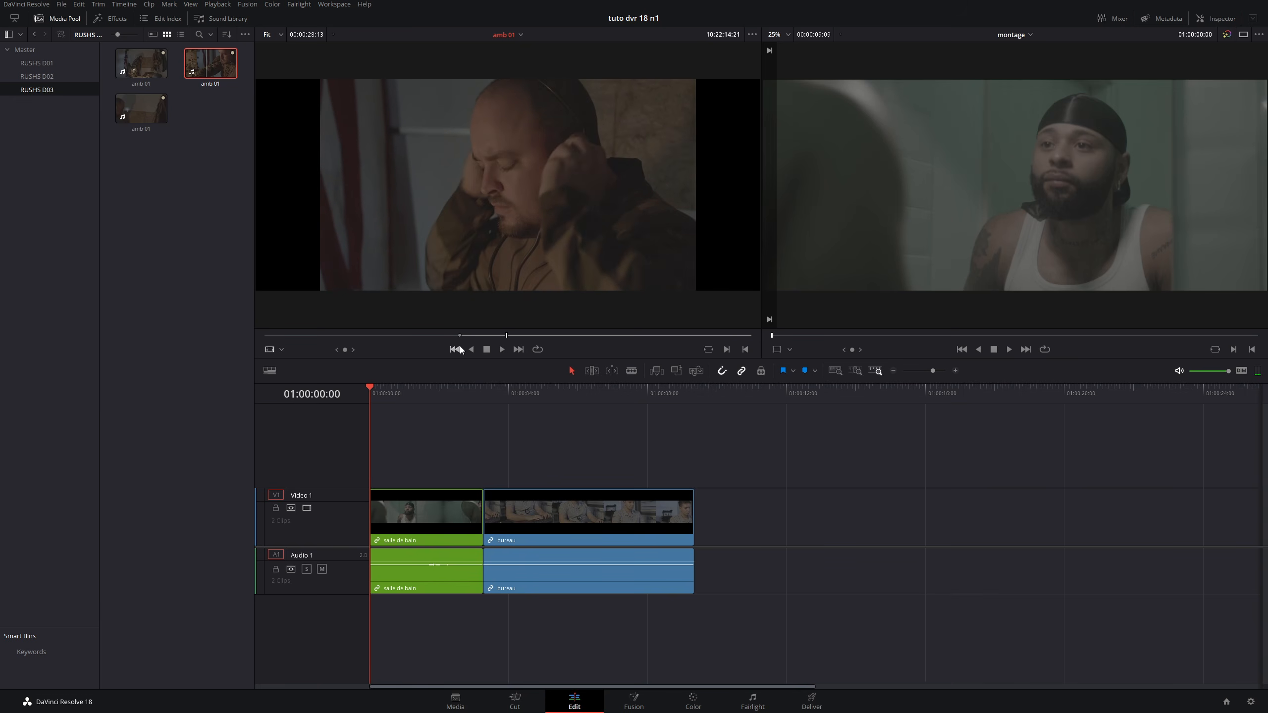
key(space)
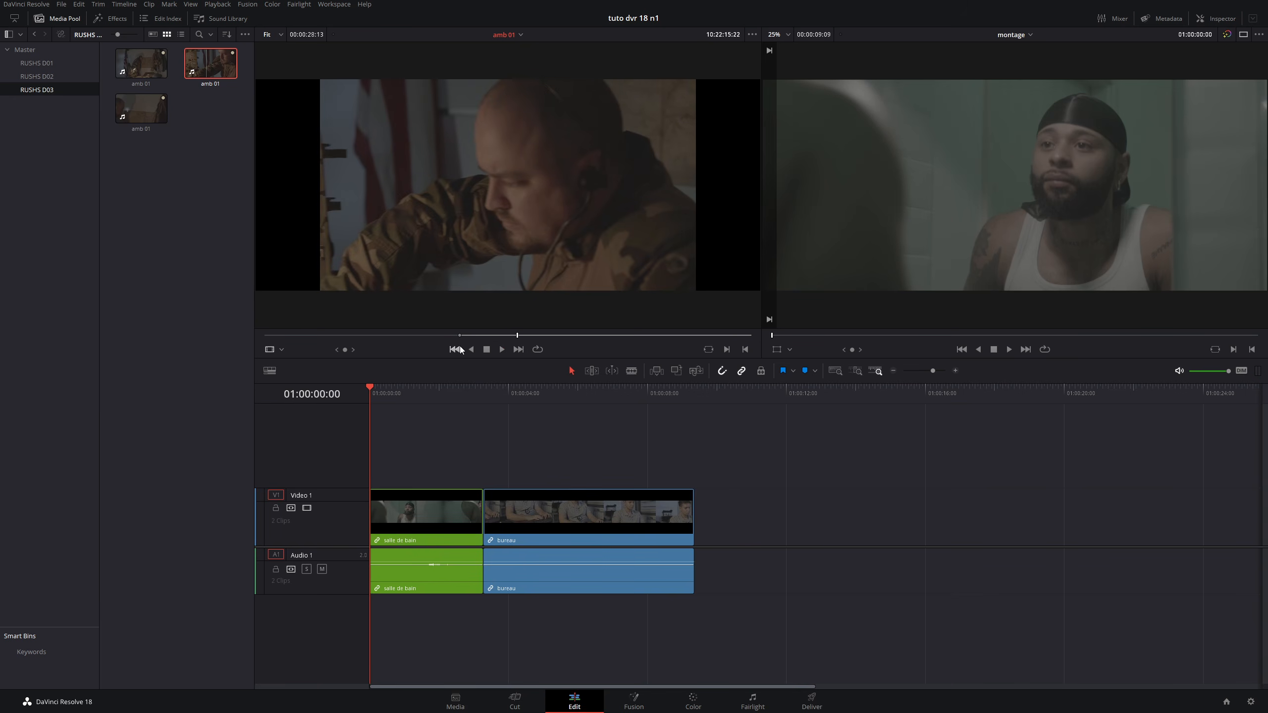
key(o)
click(655, 400)
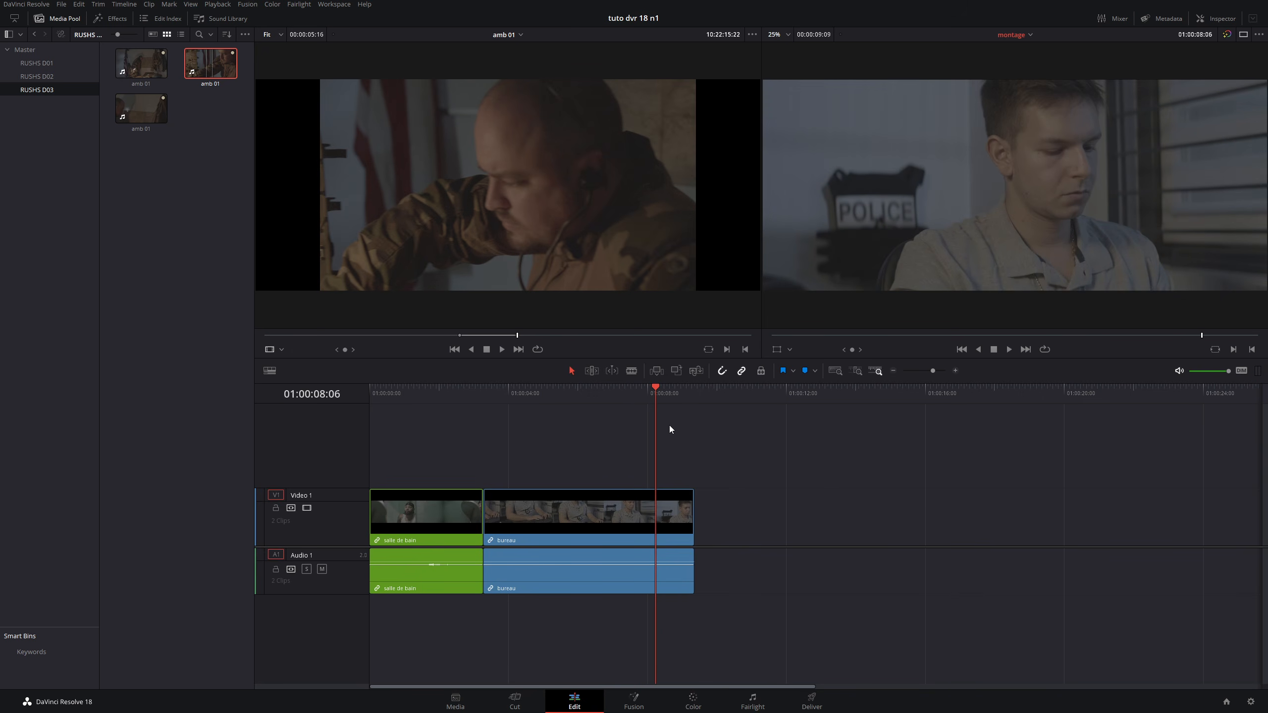
Insert the marked amb 01 range at the end of the montage timeline at 01:00:09:09 and review the added clip
key(Up)
key(Down)
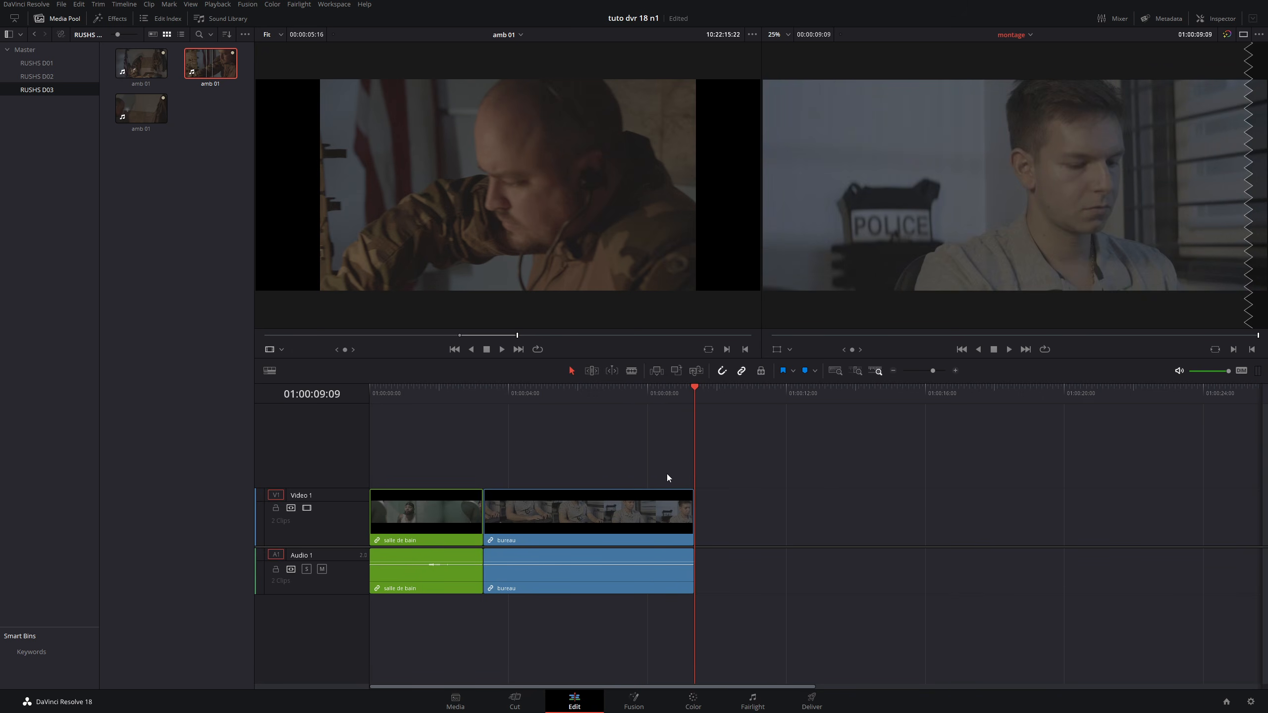
key(Up)
key(Down)
key(Up)
key(Up)
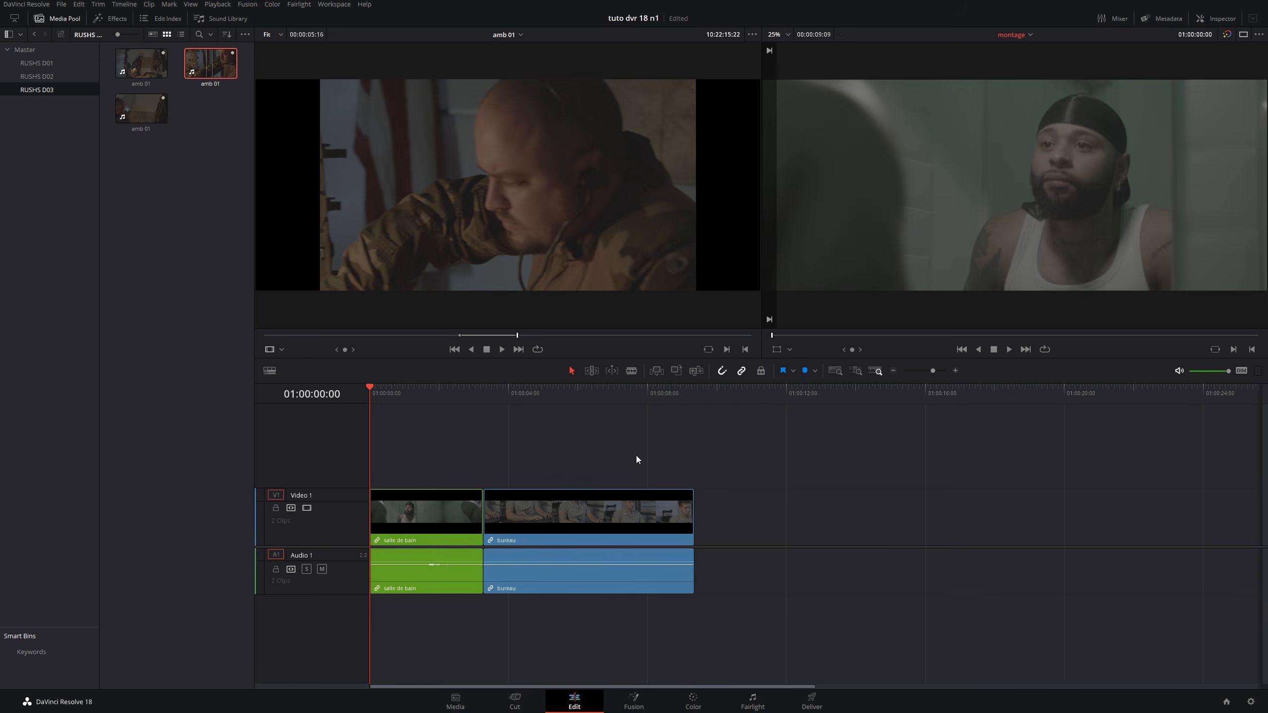
key(End)
click(601, 242)
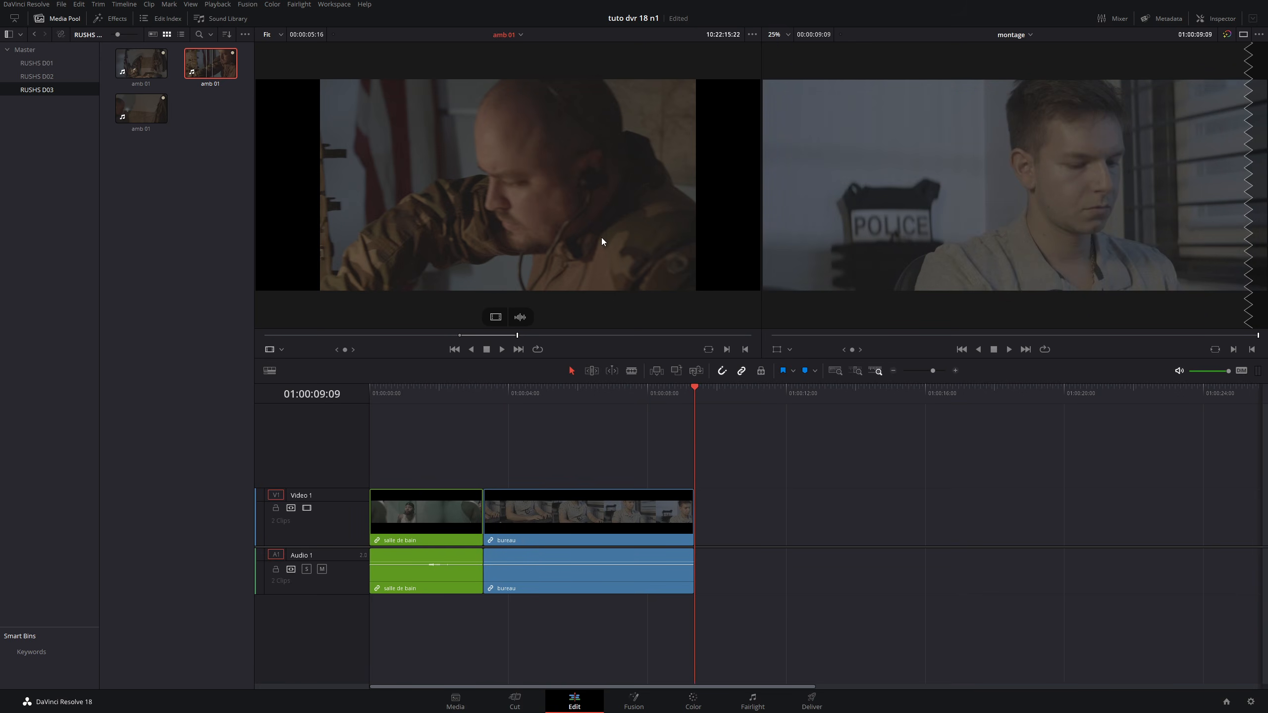
key(F9)
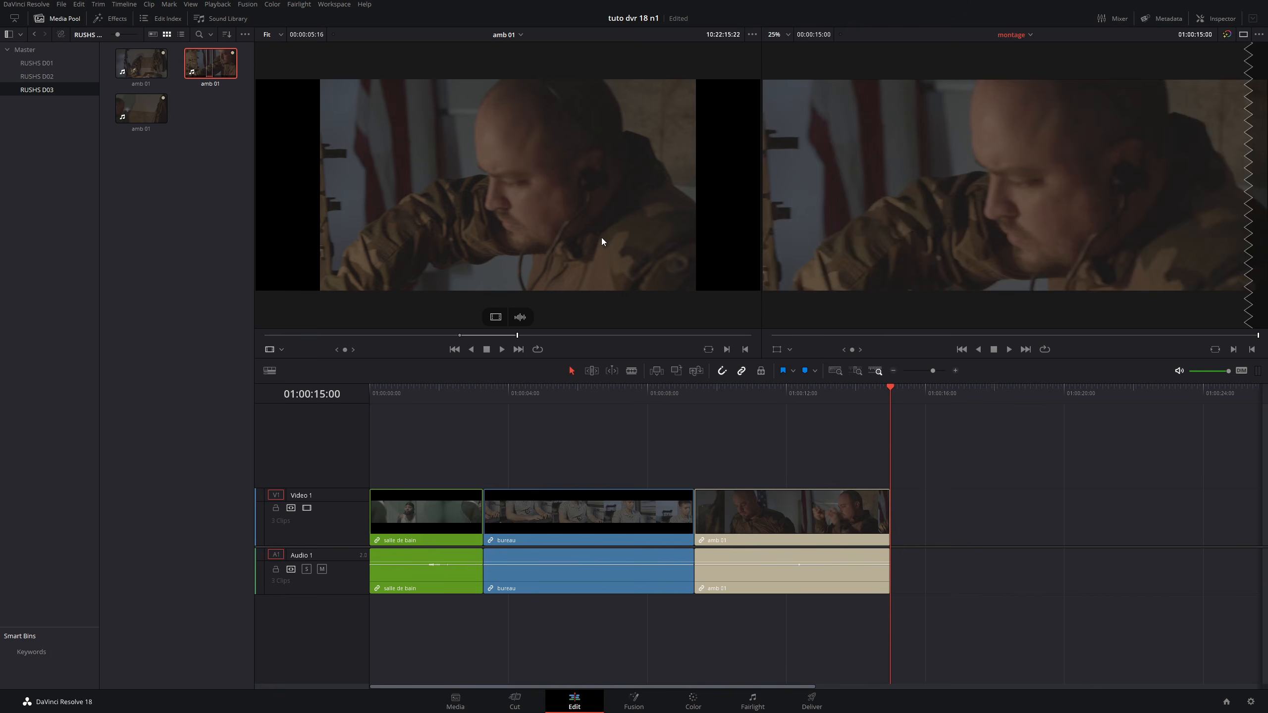
click(691, 403)
drag(692, 403, 788, 410)
drag(549, 249, 1198, 158)
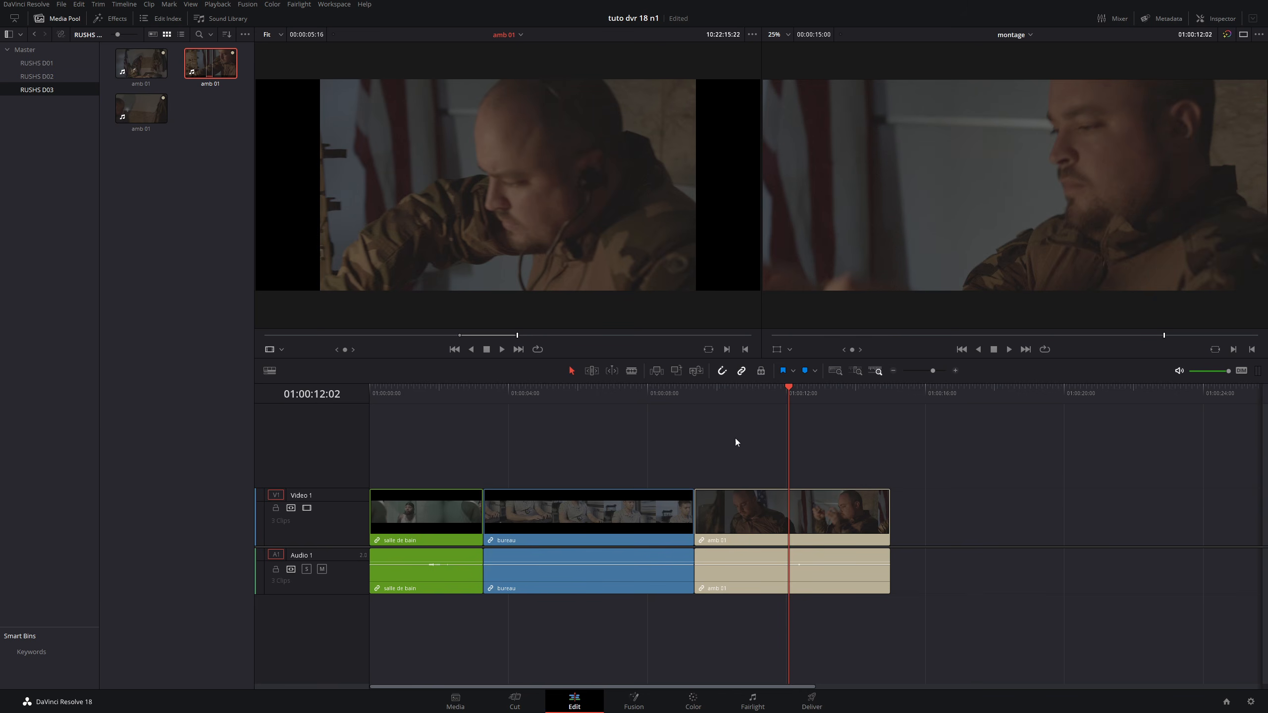
Load the first amb 01 clip of the RUSHS D03 bin and mark it from 10:20:04:01 to 10:20:06:04
drag(685, 398, 562, 399)
click(126, 74)
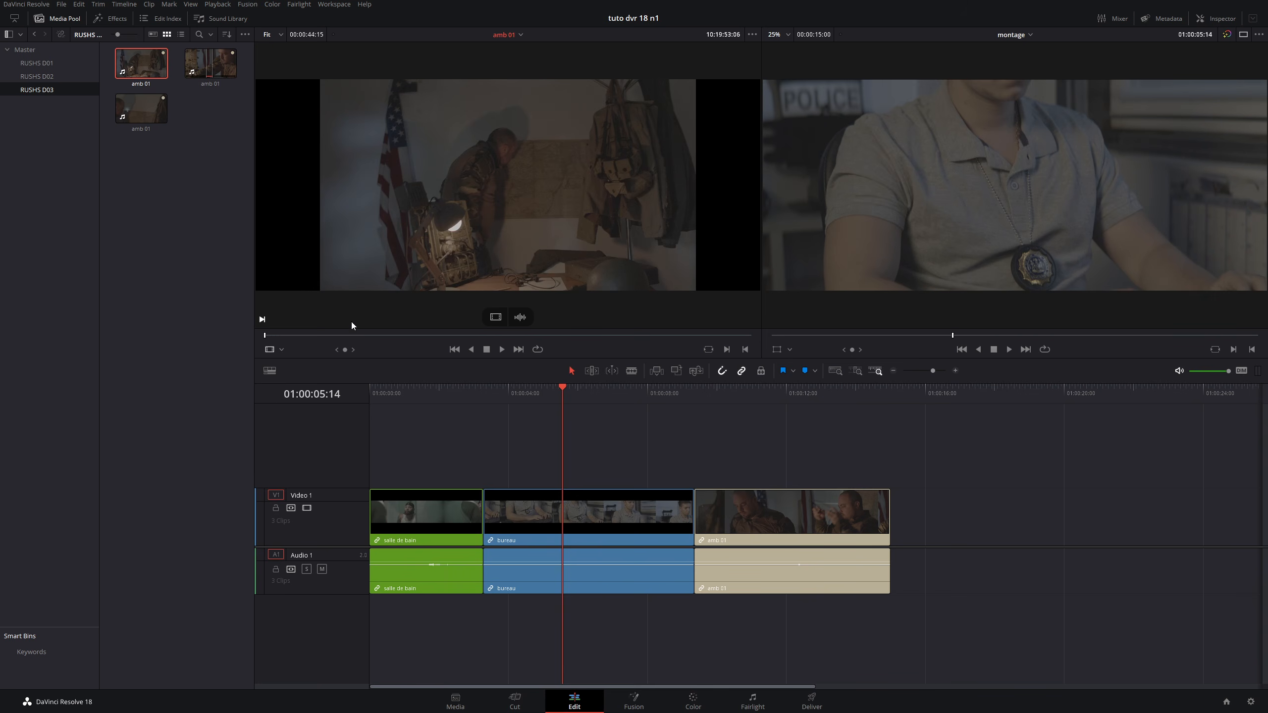
drag(363, 335, 383, 335)
key(i)
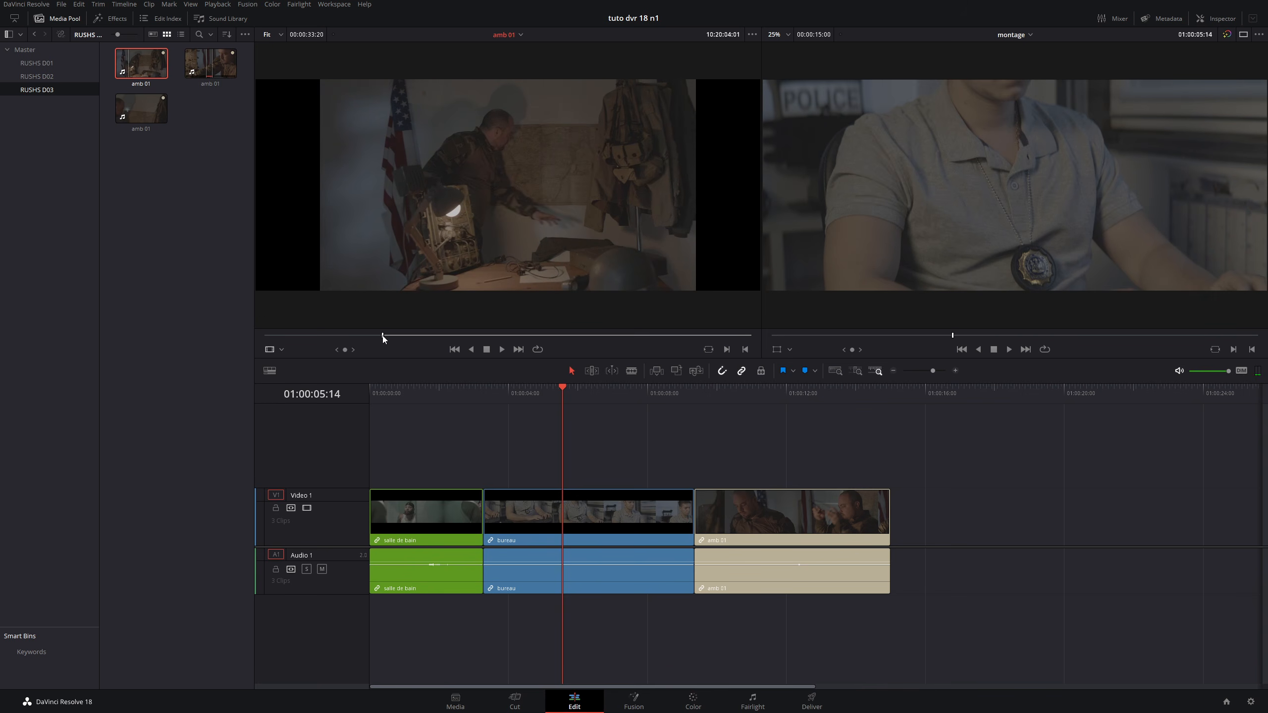
key(space)
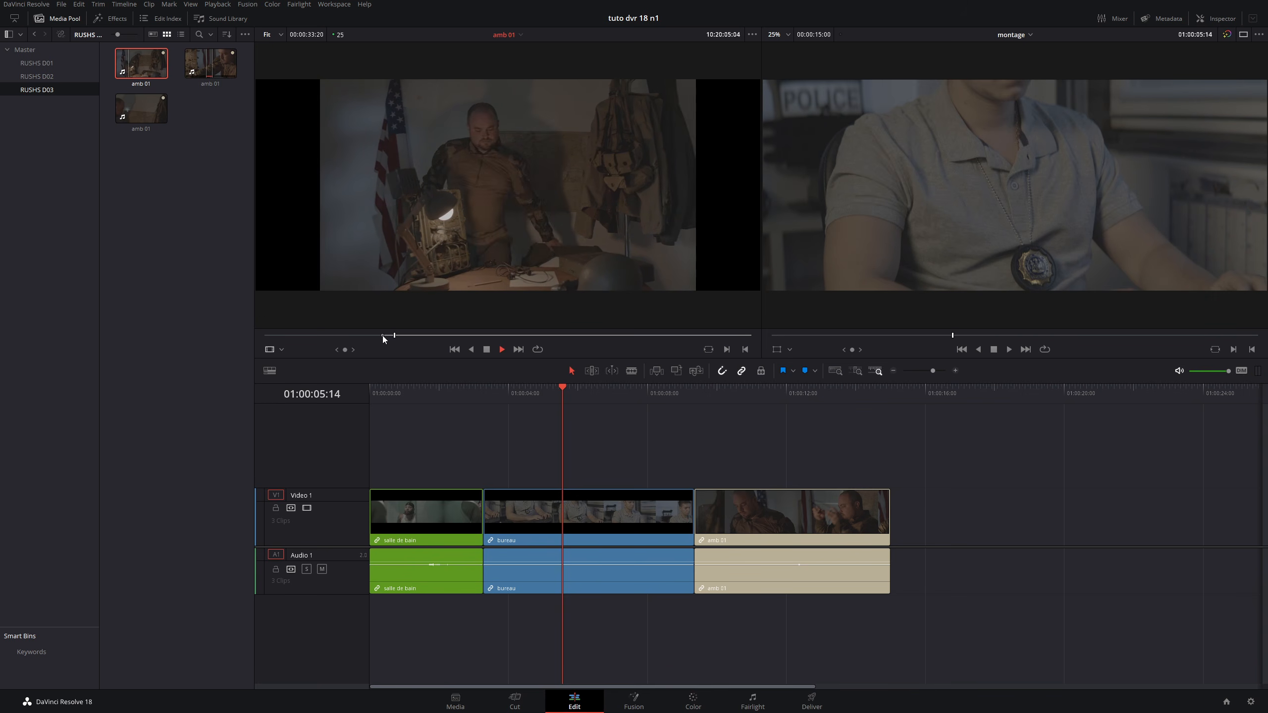
key(o)
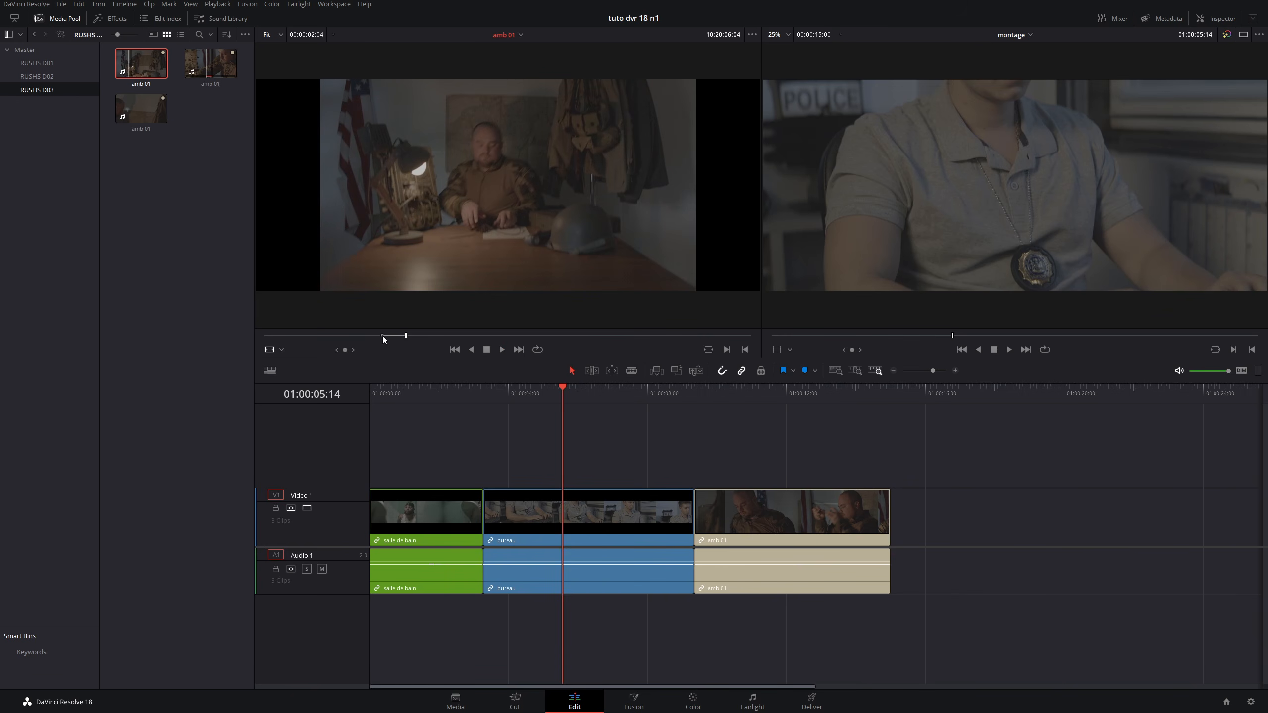
Overwrite the middle of the bureau clip with the marked amb 01 range starting at 01:00:05:02 and review the result
mouse_move(563, 409)
mouse_down()
mouse_move(521, 400)
mouse_move(547, 397)
mouse_up()
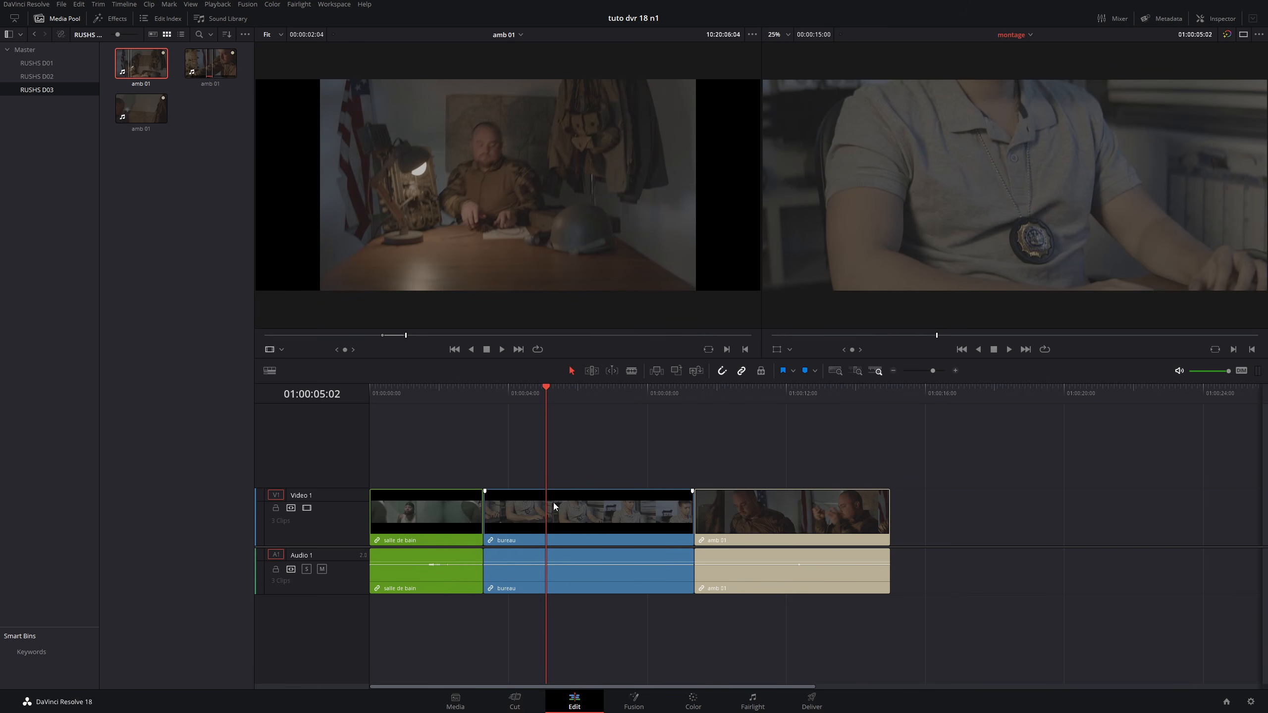
click(677, 374)
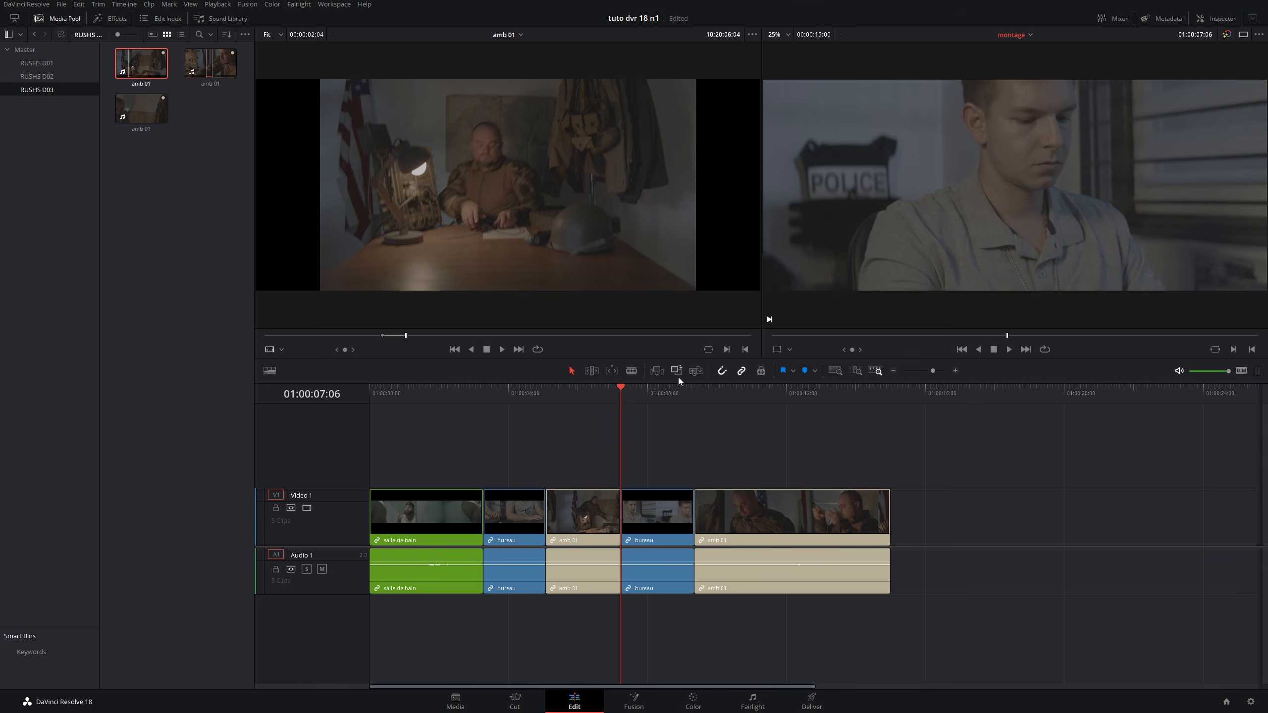
drag(558, 393, 636, 389)
click(581, 394)
drag(581, 395, 569, 395)
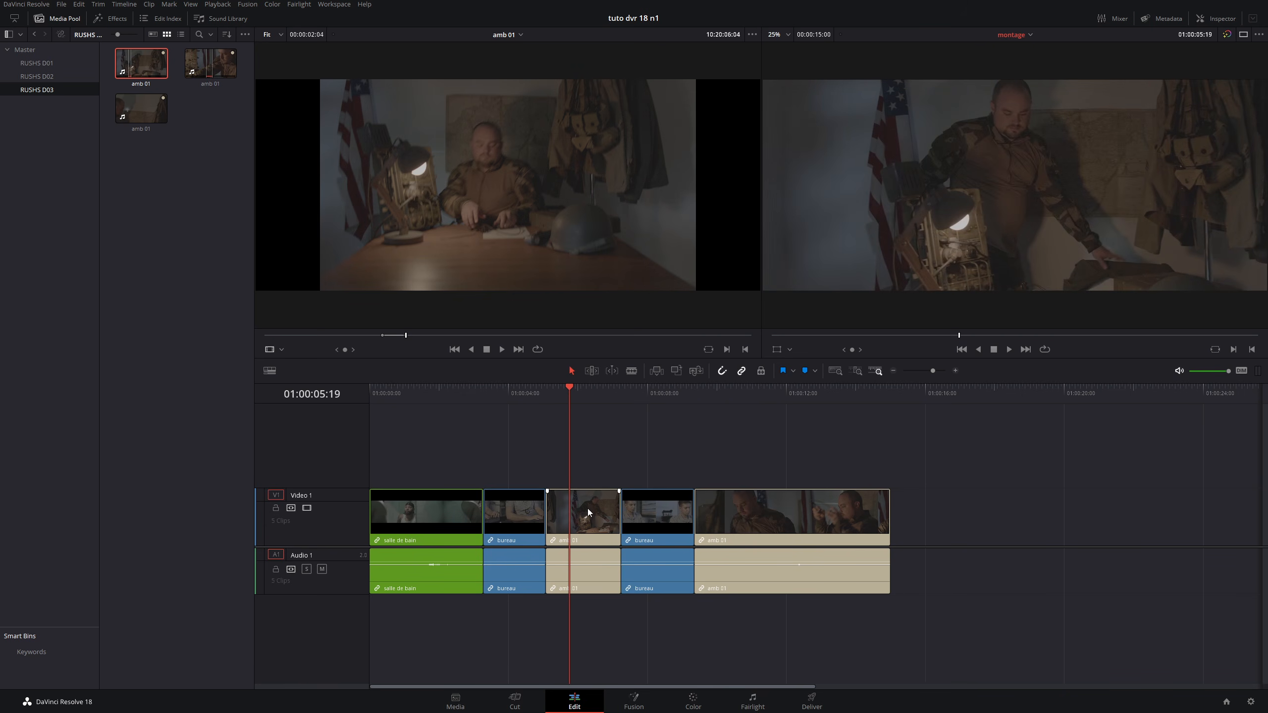
Replace the short amb 01 clip between the two bureau clips with the second amb 01 rush, aligned at timeline position 01:00:06:07
click(588, 509)
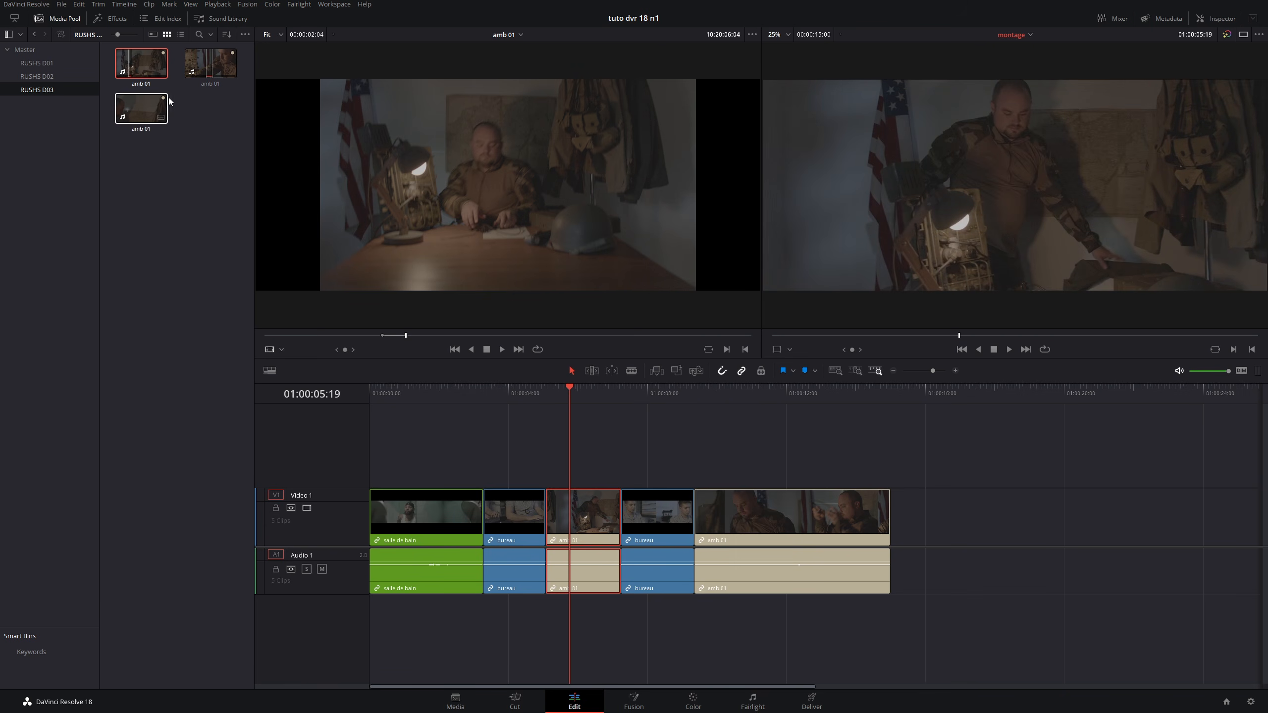
double_click(210, 69)
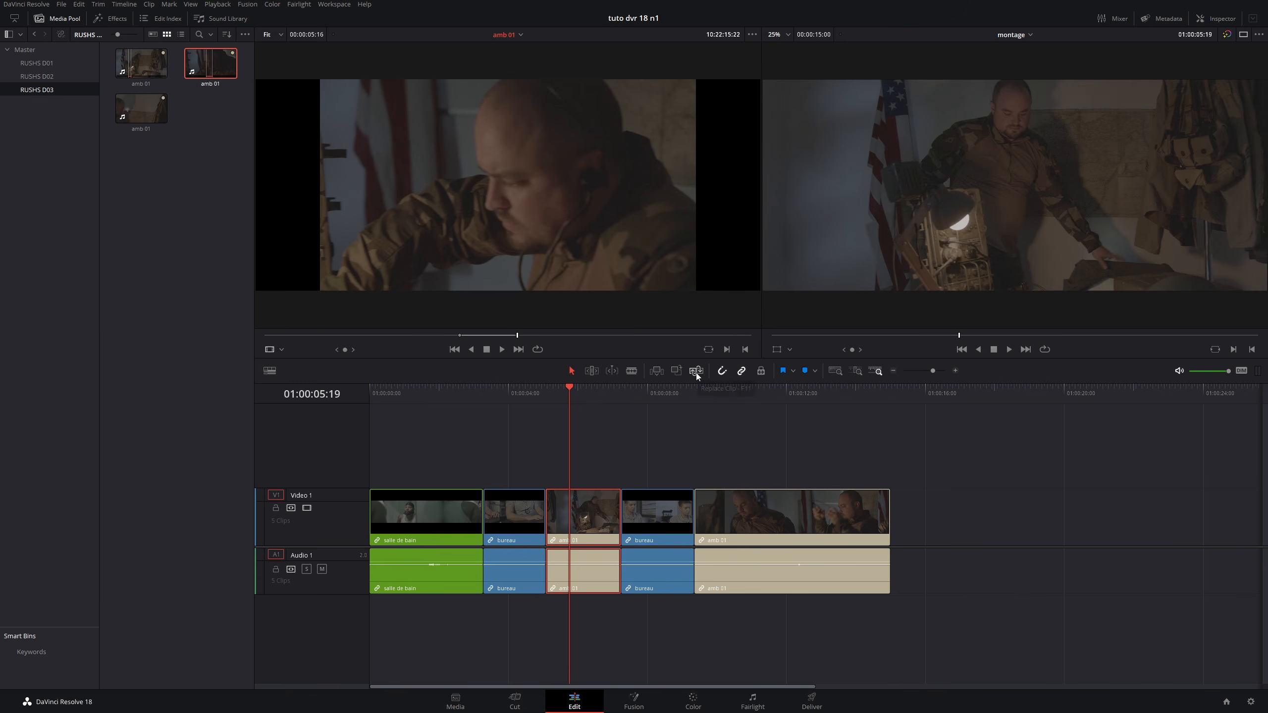
click(596, 395)
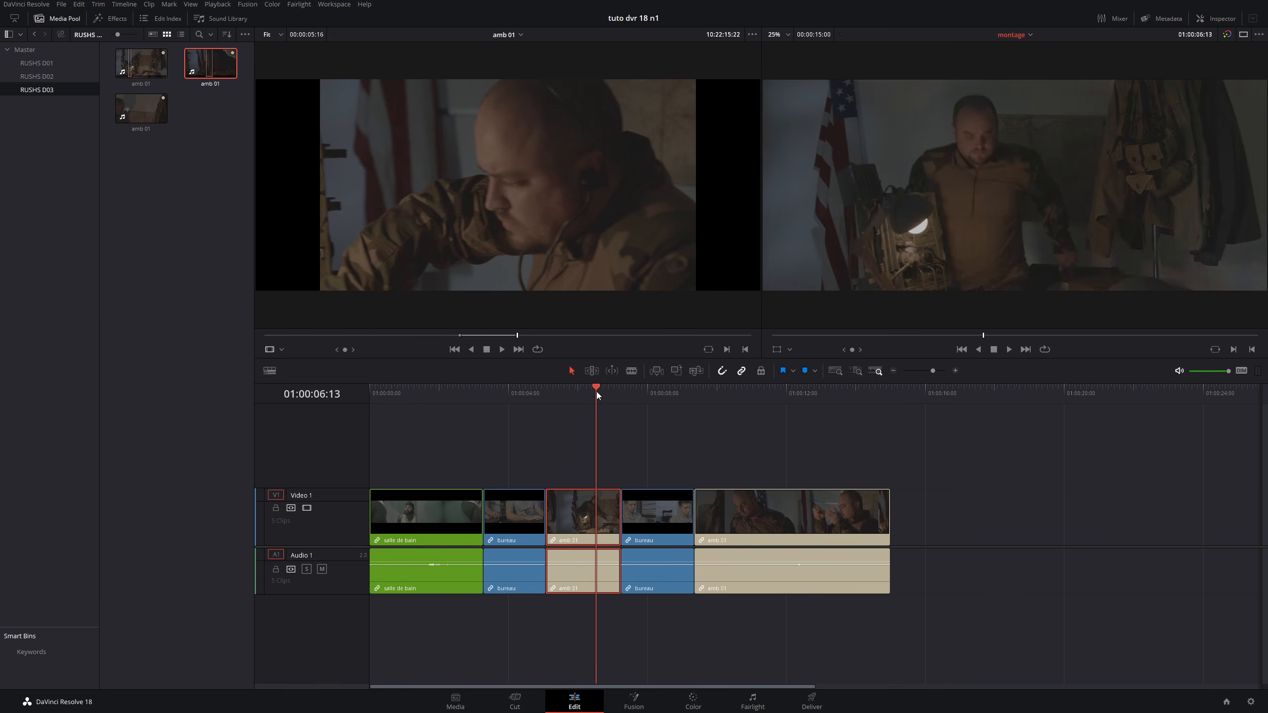
drag(597, 395, 588, 394)
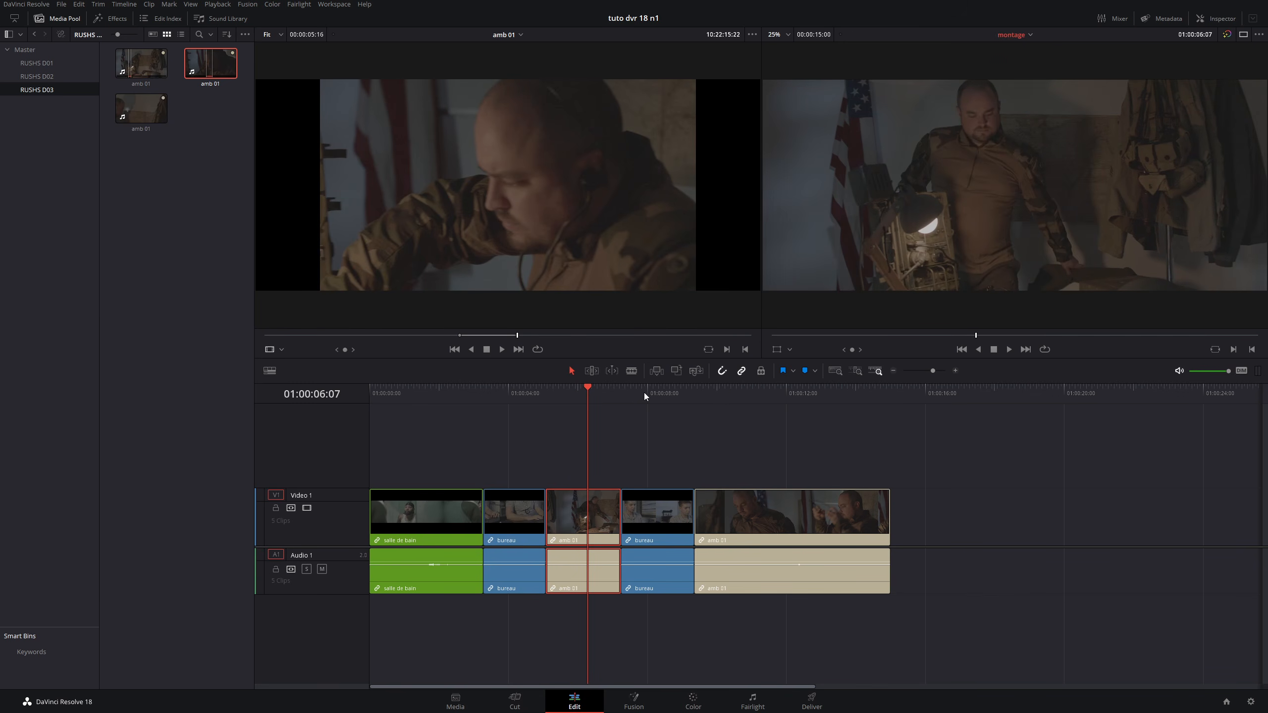
click(696, 370)
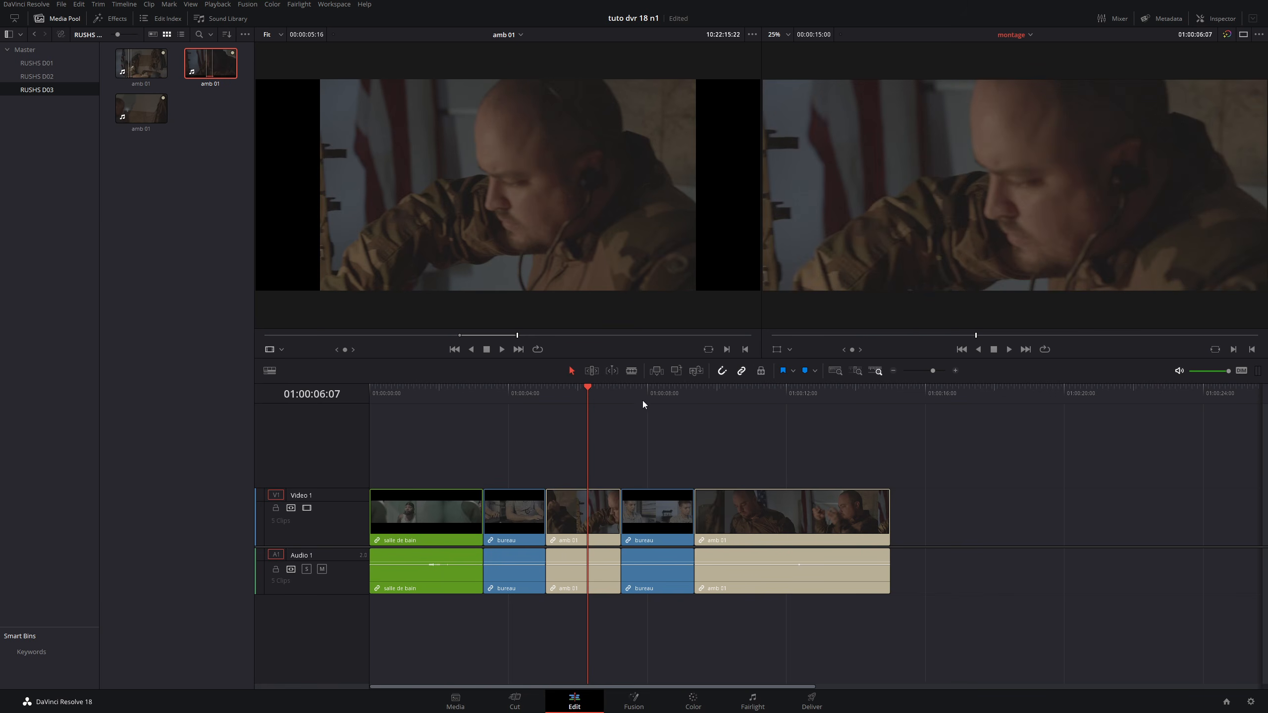
drag(564, 389, 620, 473)
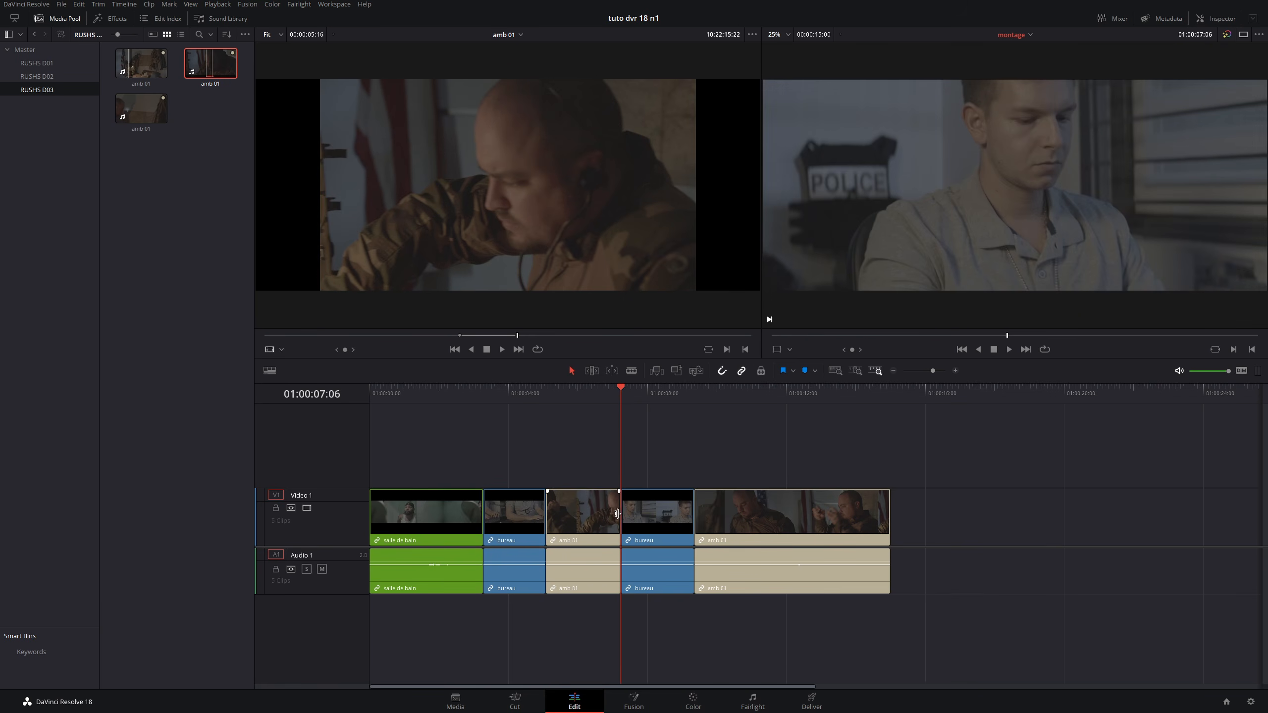
drag(524, 209, 1053, 210)
mouse_move(805, 452)
mouse_down()
mouse_move(630, 445)
mouse_move(529, 469)
mouse_move(824, 453)
mouse_up()
click(796, 530)
click(558, 518)
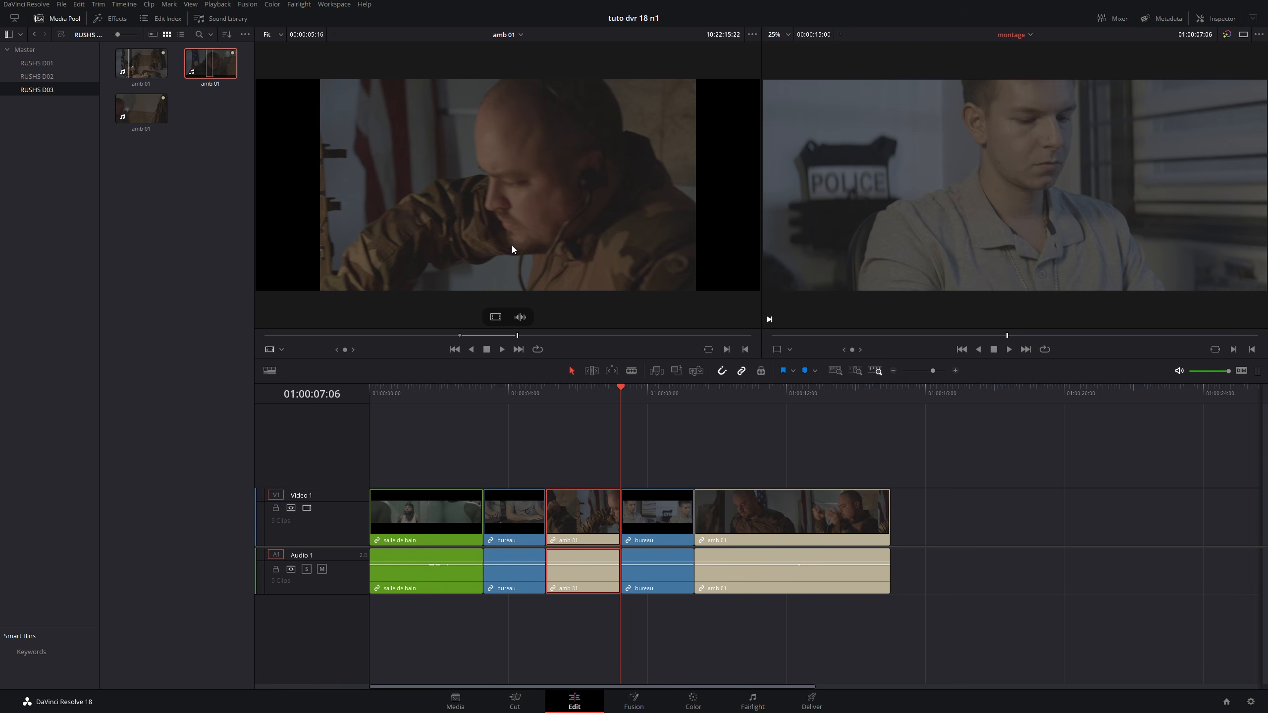
Place only the video of the marked amb 01 range on Video 1 after the last clip, and only its audio on Audio 1
drag(496, 318, 909, 504)
click(949, 400)
drag(949, 402, 966, 403)
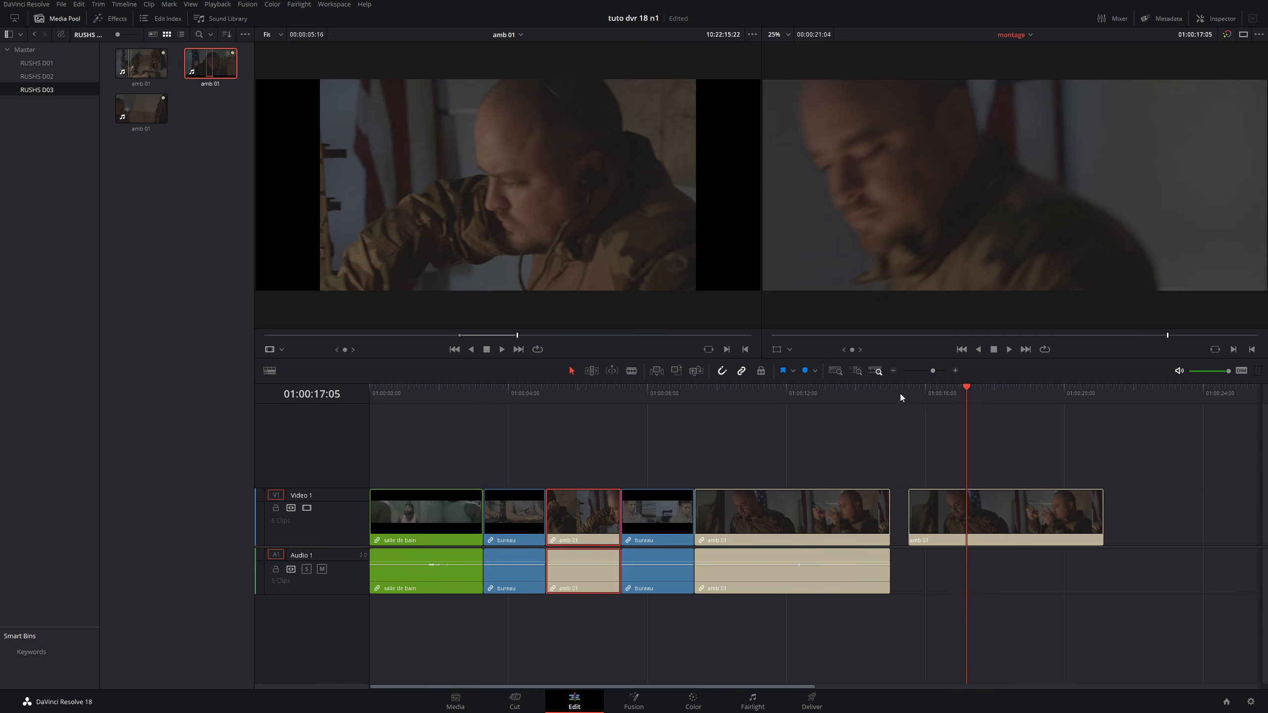
drag(520, 319, 1004, 593)
Delete the separate video-only and audio-only amb 01 clips and return the playhead to the start of the timeline
drag(1158, 400, 1040, 617)
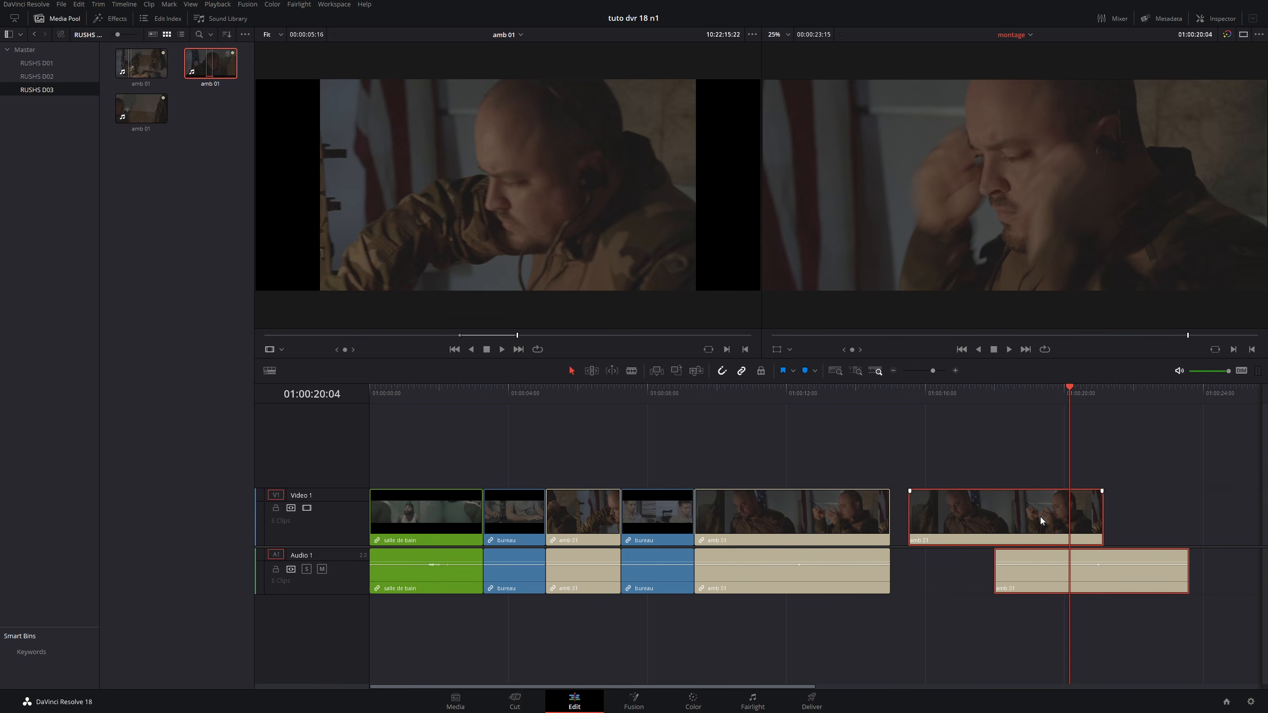
key(Delete)
key(Home)
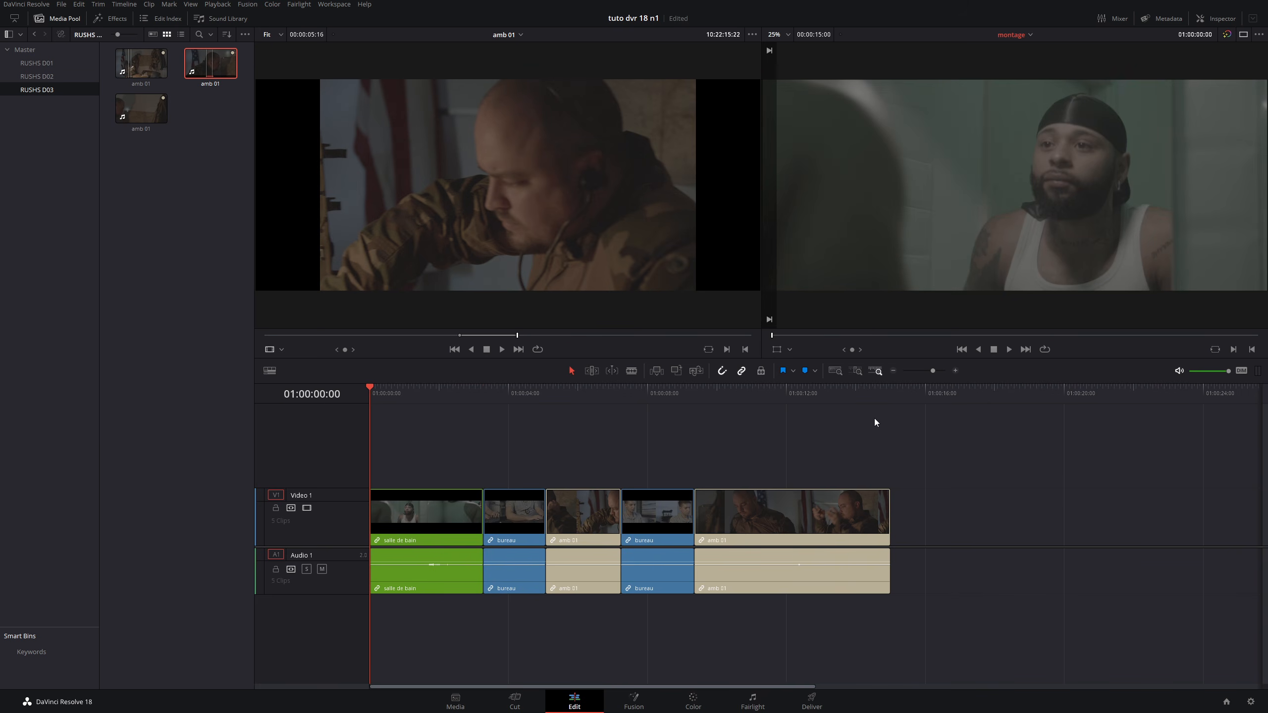
Save the project and zoom the montage timeline in and back out
key(ctrl+s)
key(ctrl+equal)
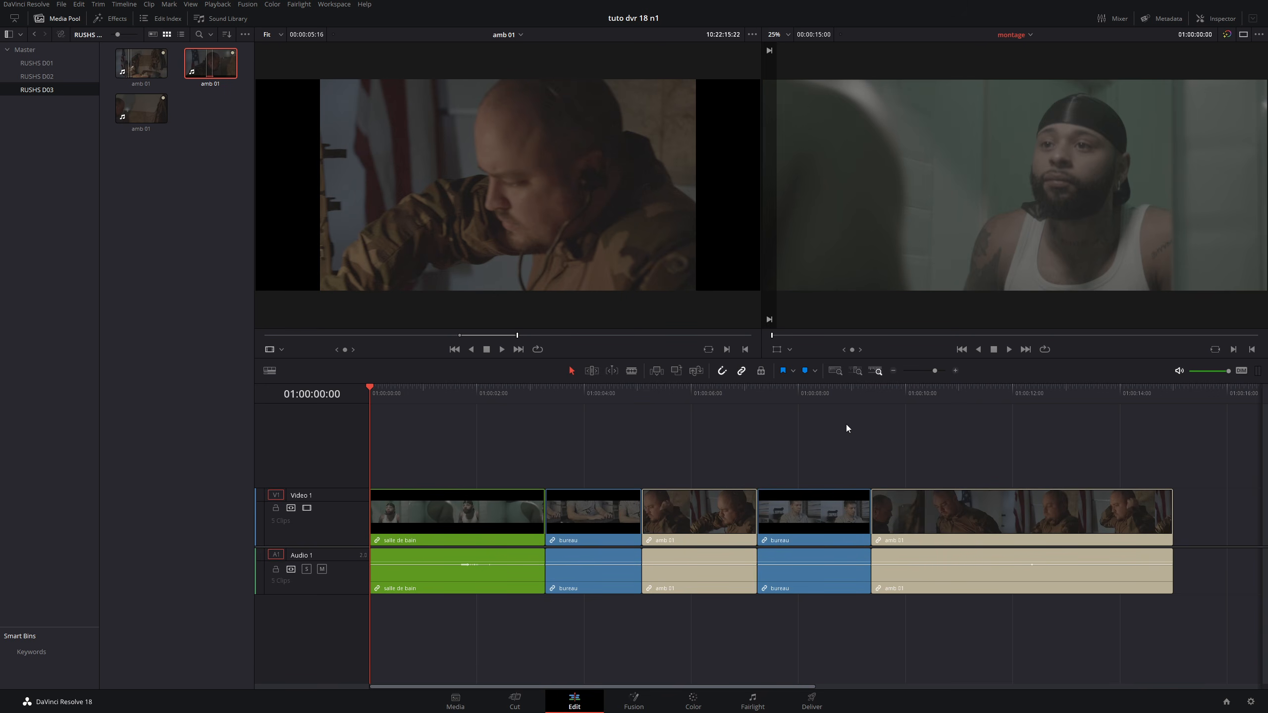
key(ctrl+minus)
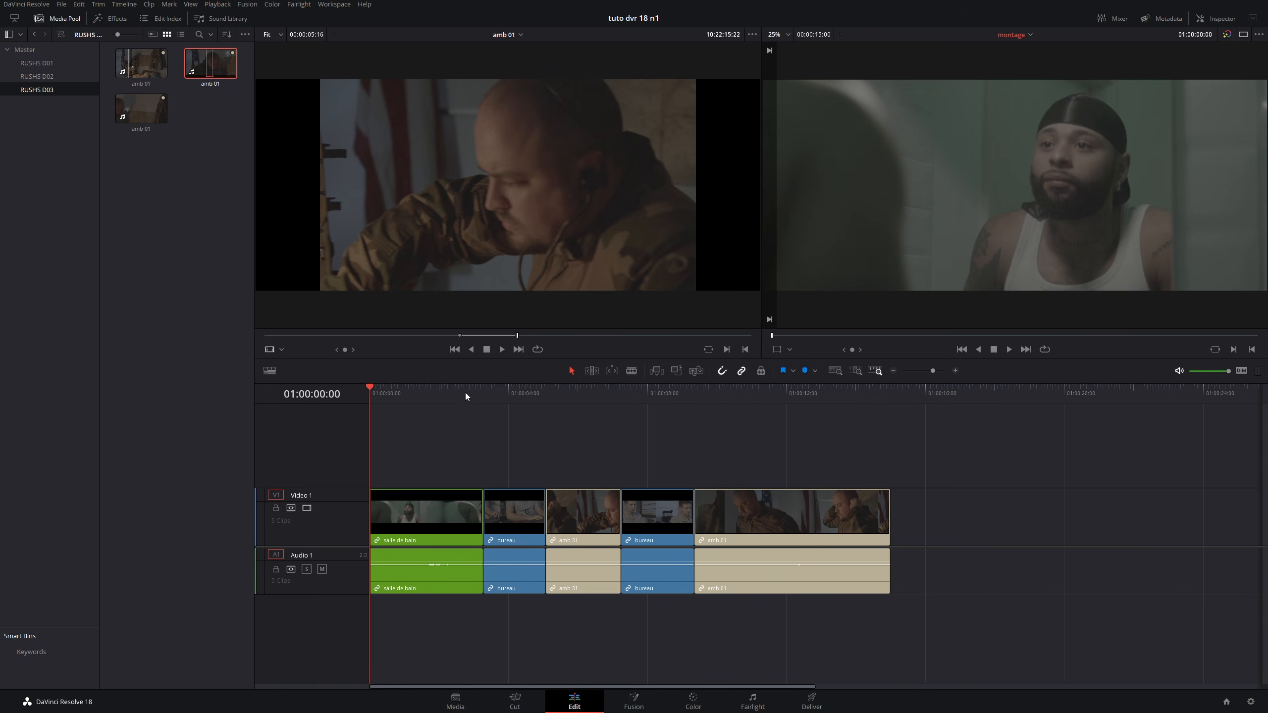
Try different track heights for Video 1 and Audio 1, leaving Video 1 slightly taller with larger clip thumbnails
scroll(544, 477, down, 8)
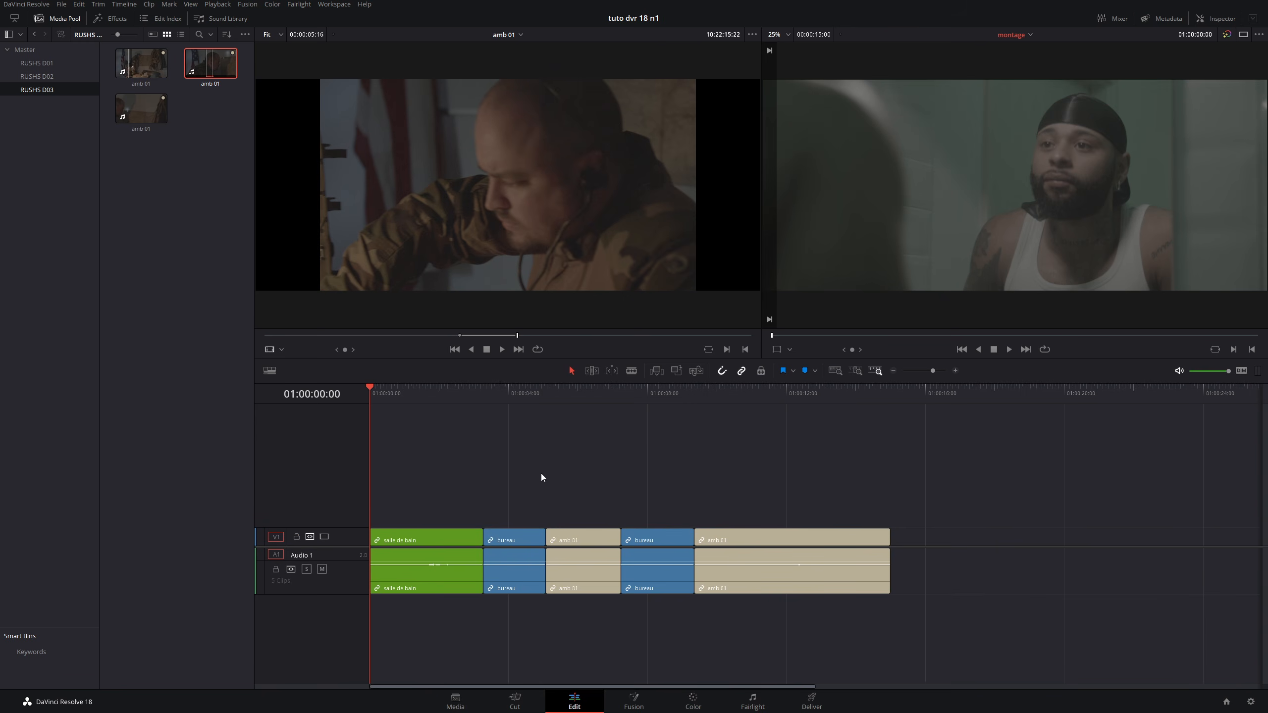
scroll(543, 478, up, 4)
scroll(543, 477, up, 5)
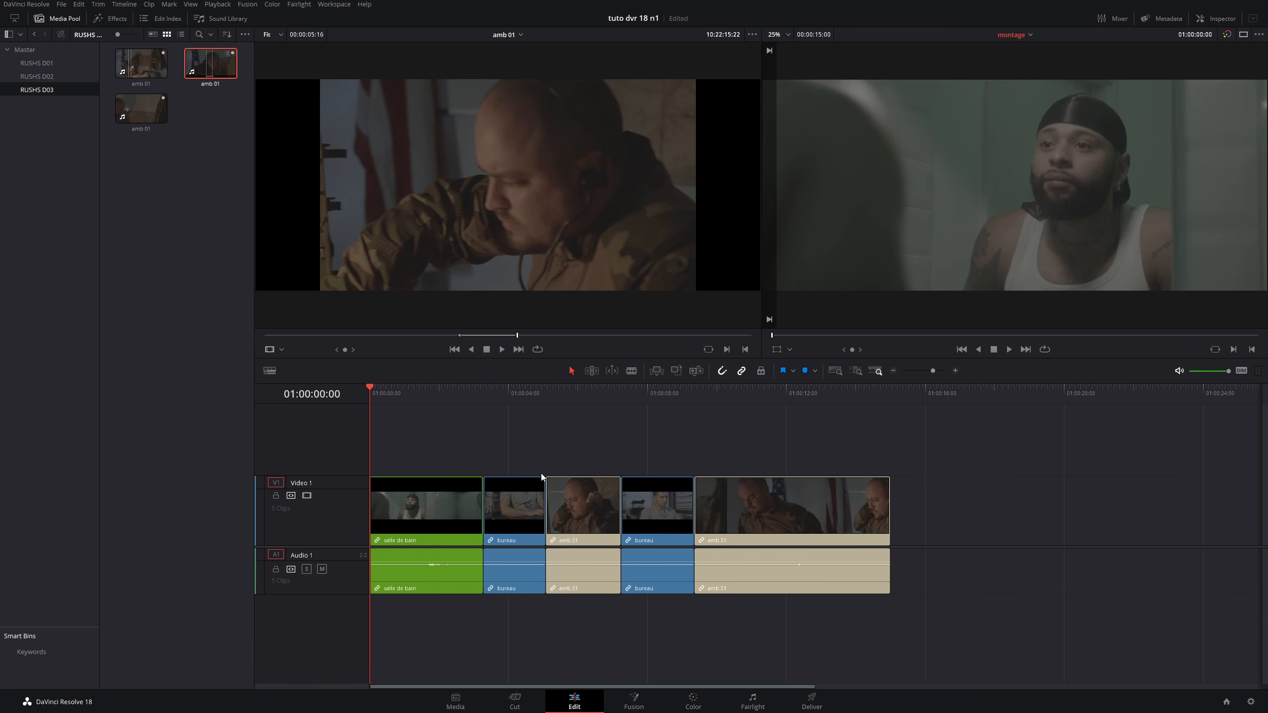
scroll(542, 477, down, 3)
scroll(543, 478, up, 3)
scroll(609, 514, down, 4)
scroll(609, 514, up, 4)
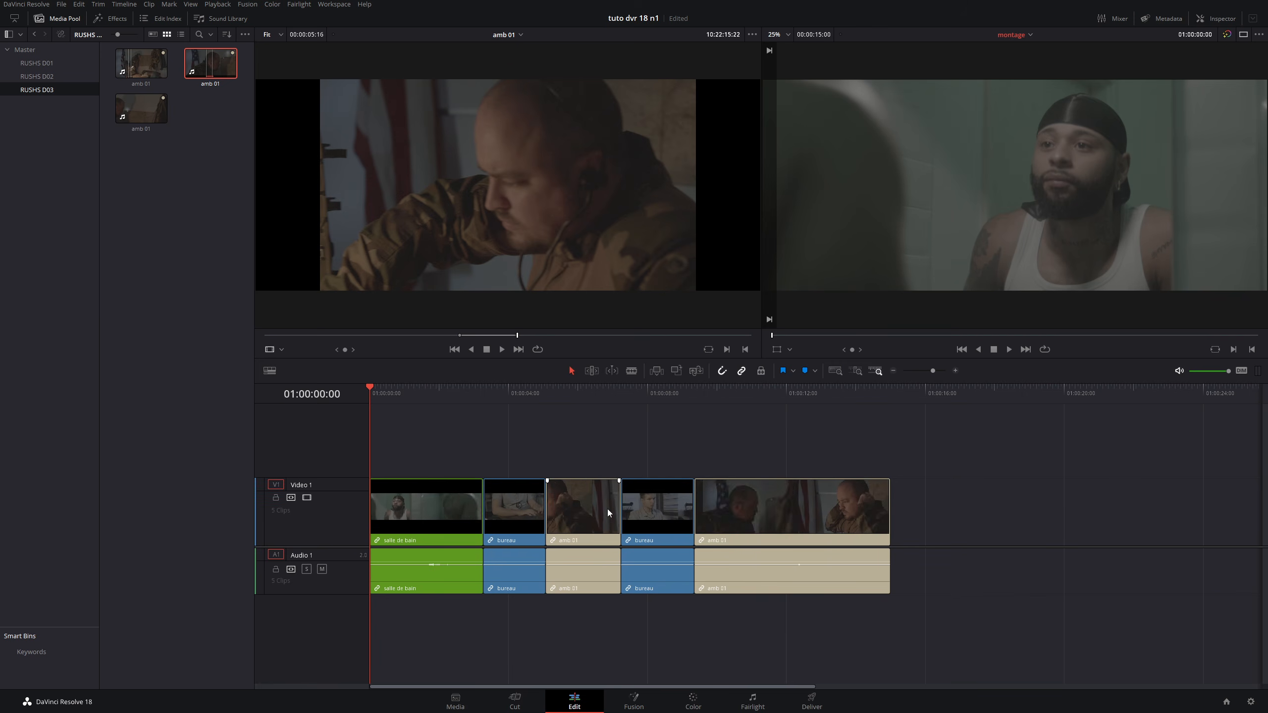
scroll(549, 515, down, 3)
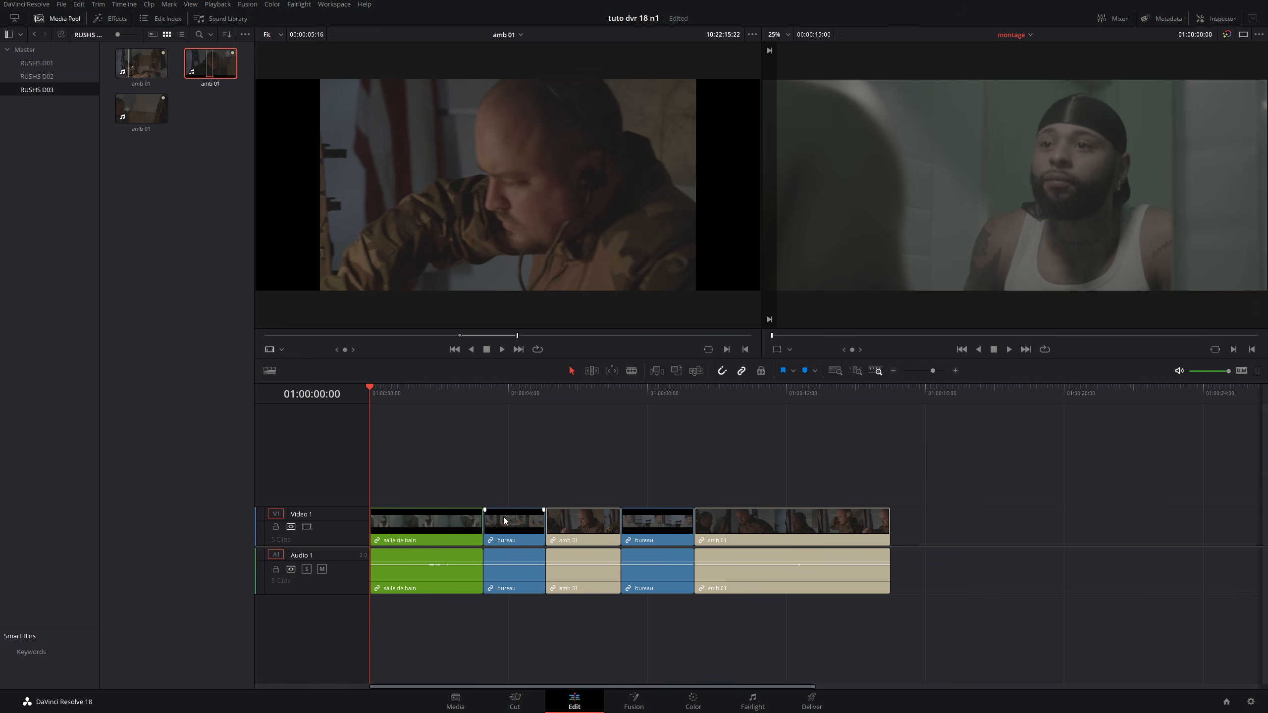
scroll(504, 521, up, 3)
scroll(449, 590, up, 3)
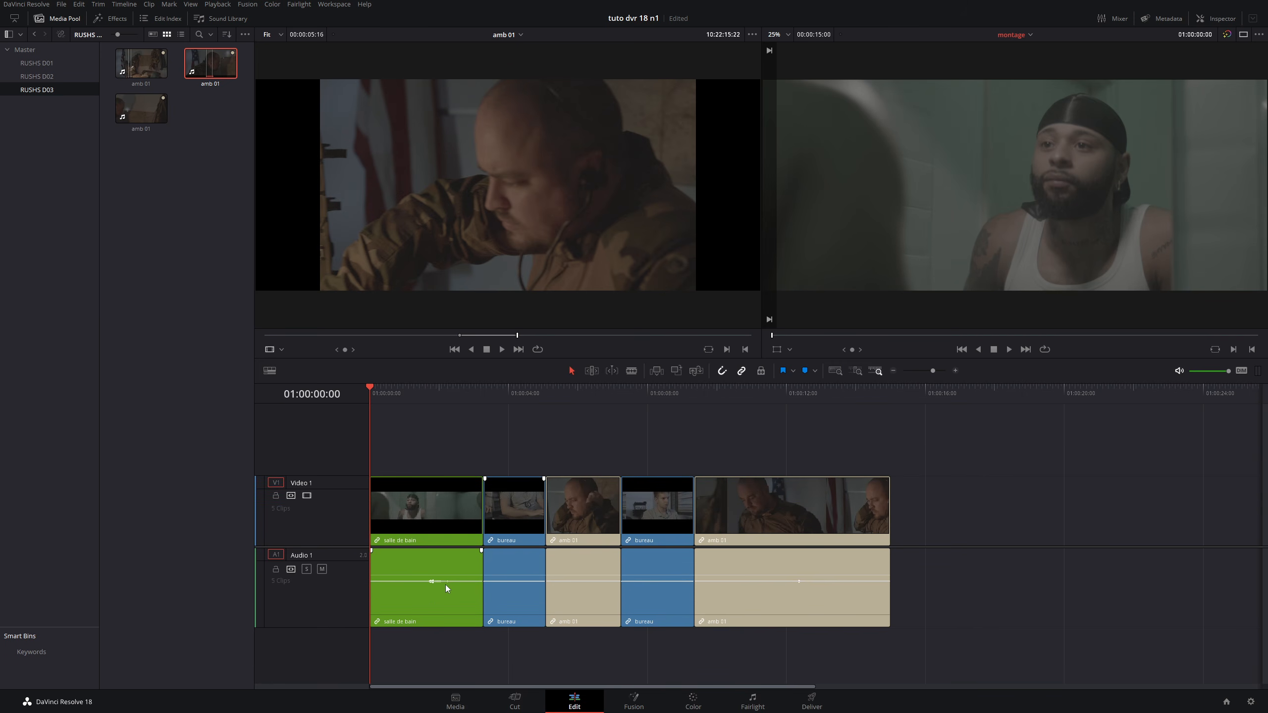
scroll(448, 589, down, 3)
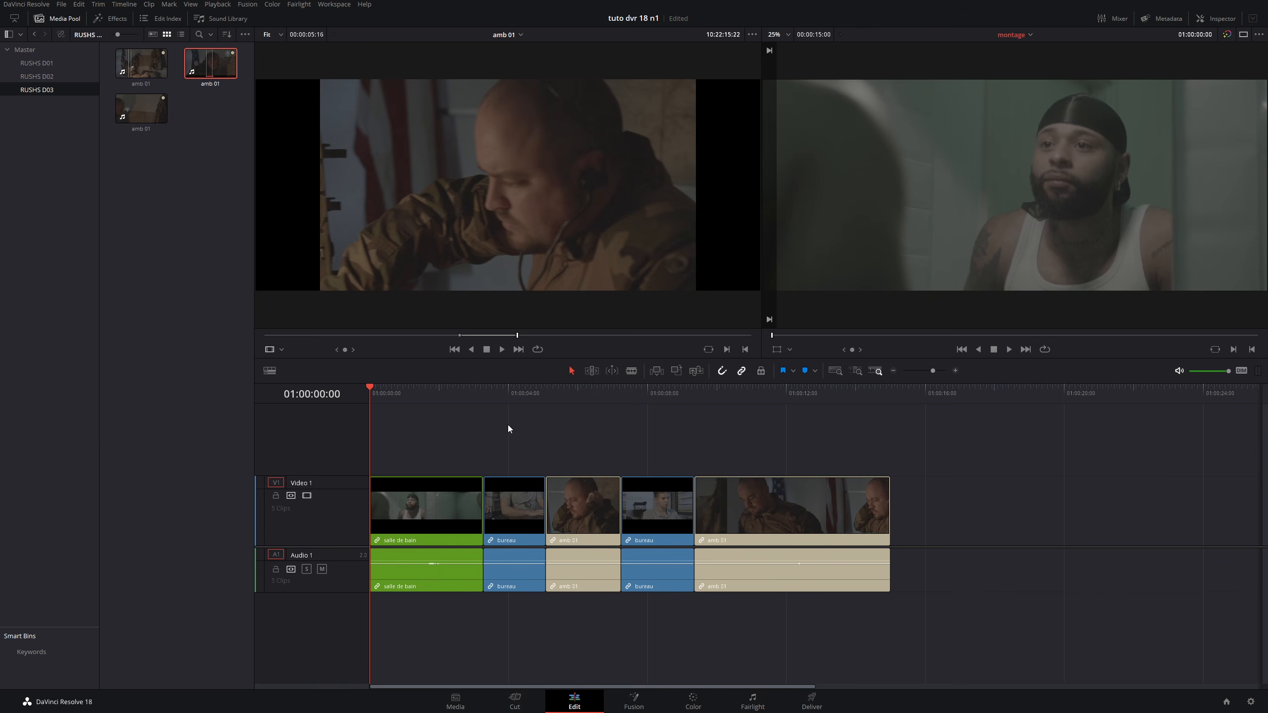
Try different horizontal zoom levels on the montage timeline, ending with the full-extent view and Detail Zoom
scroll(509, 460, up, 3)
scroll(510, 461, down, 2)
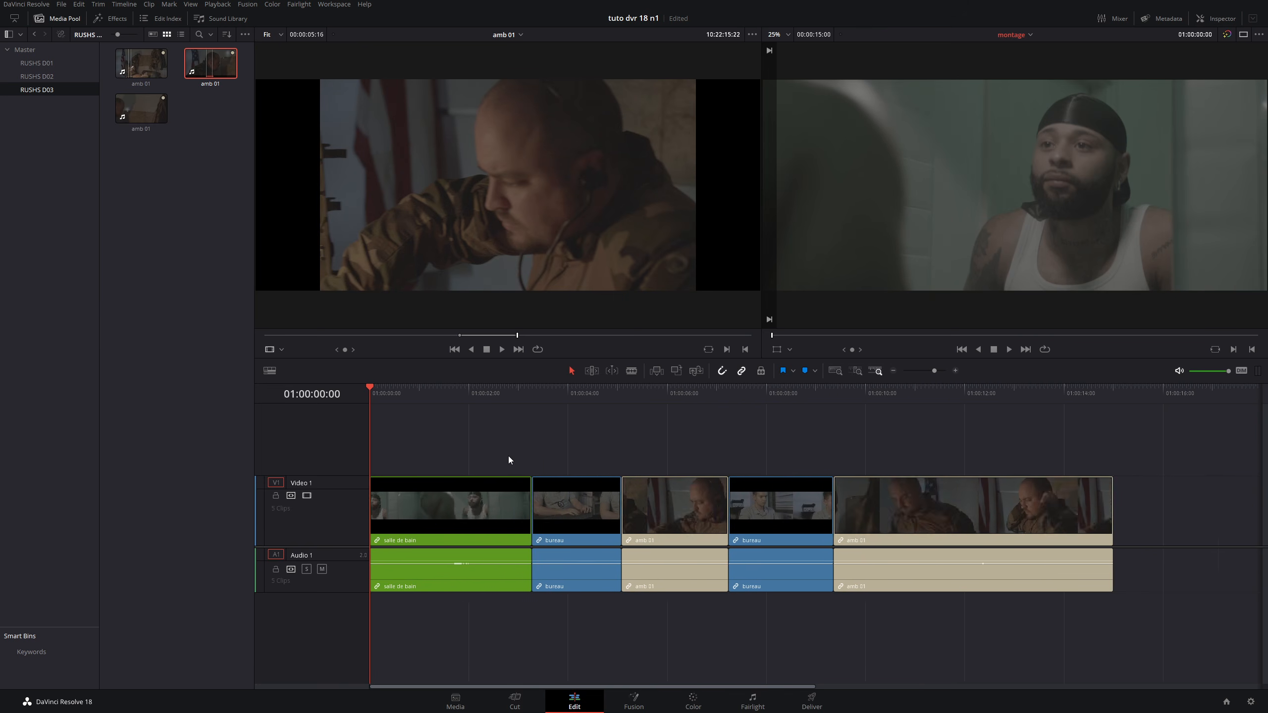
scroll(509, 460, up, 1)
scroll(510, 461, down, 1)
scroll(509, 461, down, 1)
scroll(934, 375, up, 1)
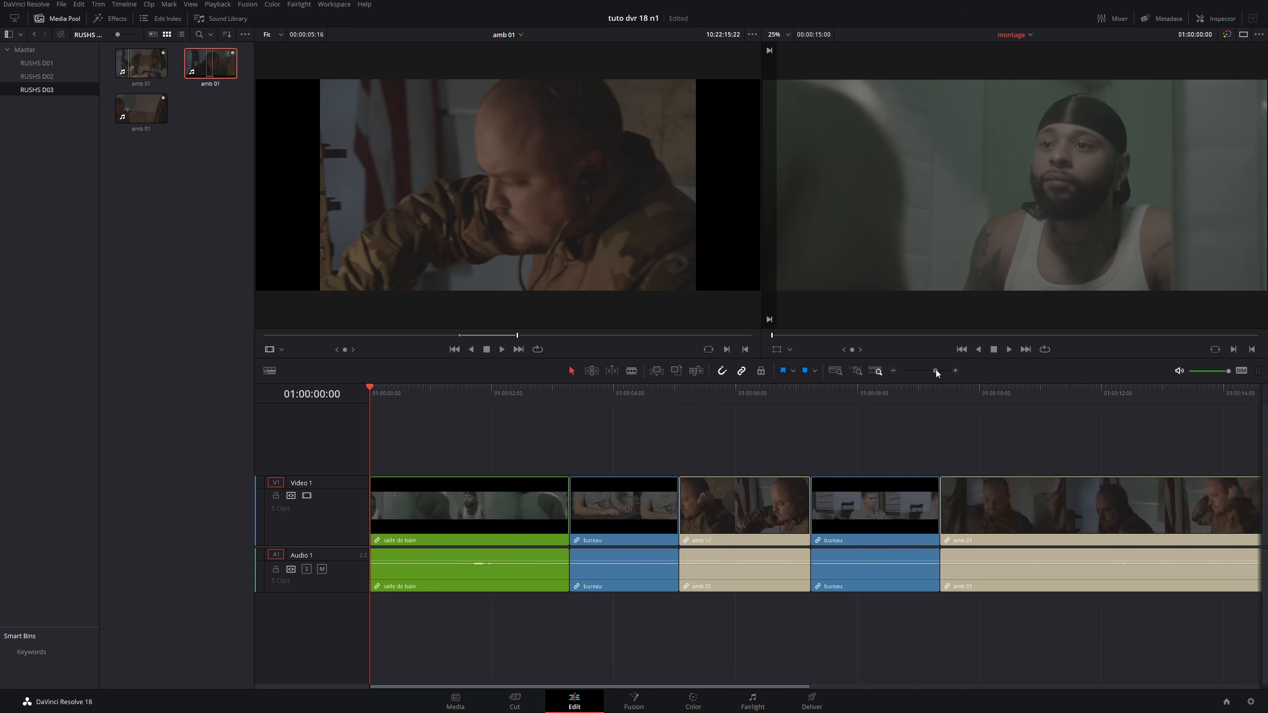
scroll(933, 375, down, 3)
scroll(933, 375, up, 2)
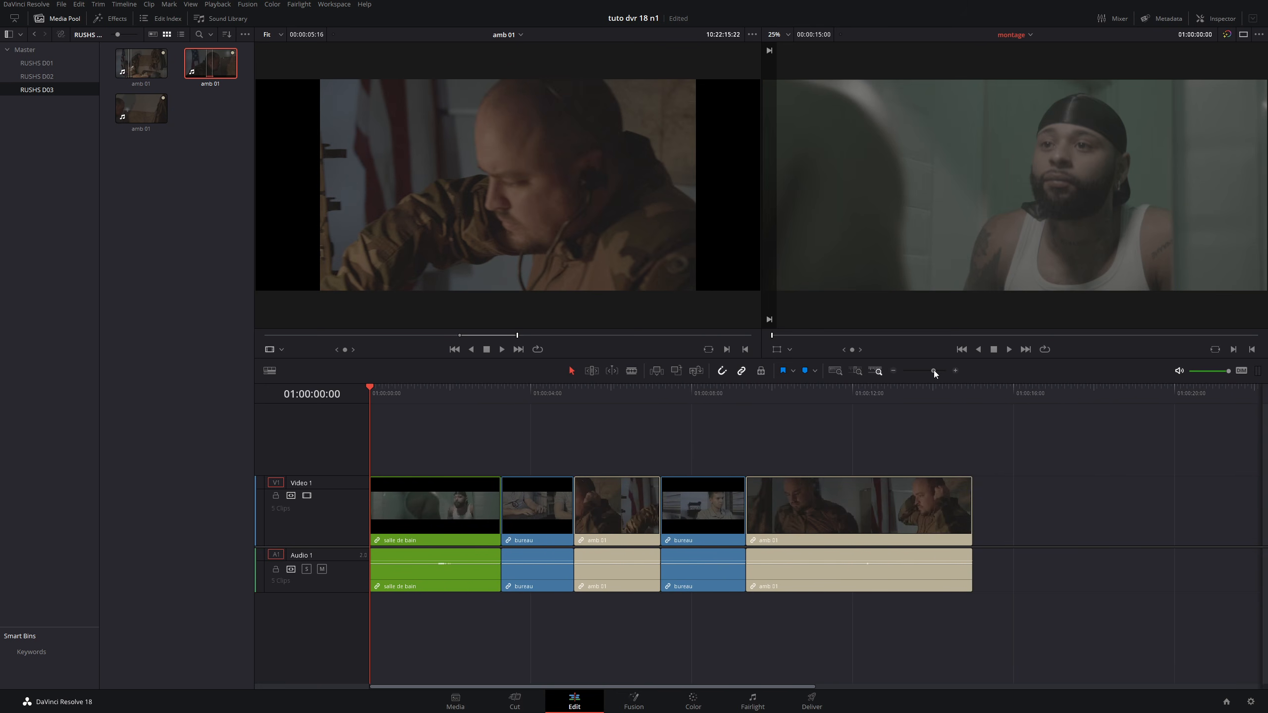
click(835, 370)
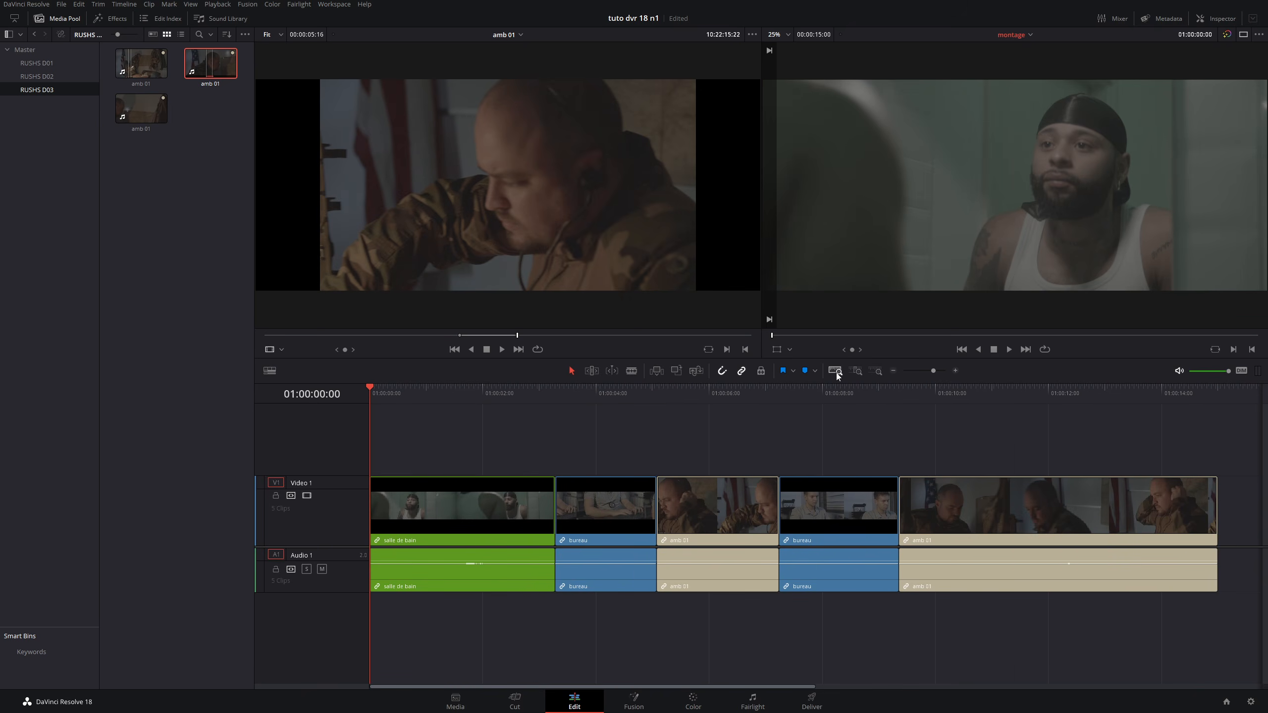
click(857, 370)
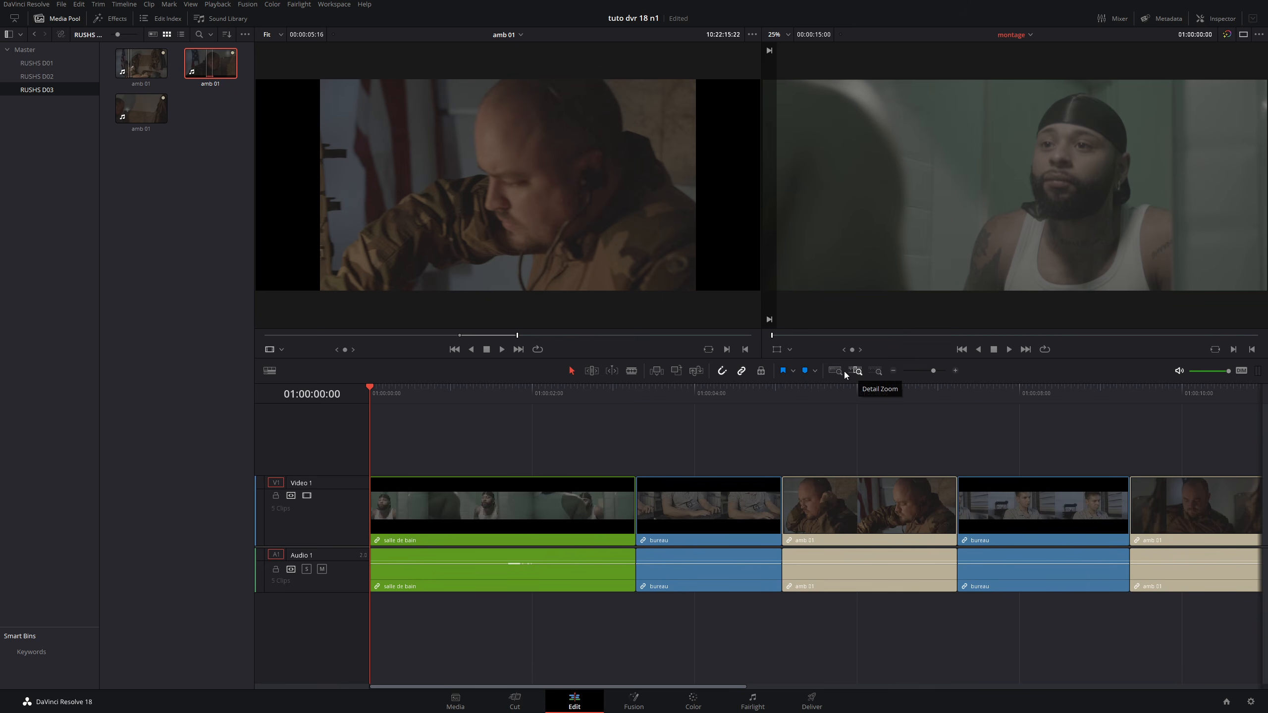
Try the thumbnail and plain video clip views on the montage timeline, ending with the filmstrip view
scroll(815, 404, down, 2)
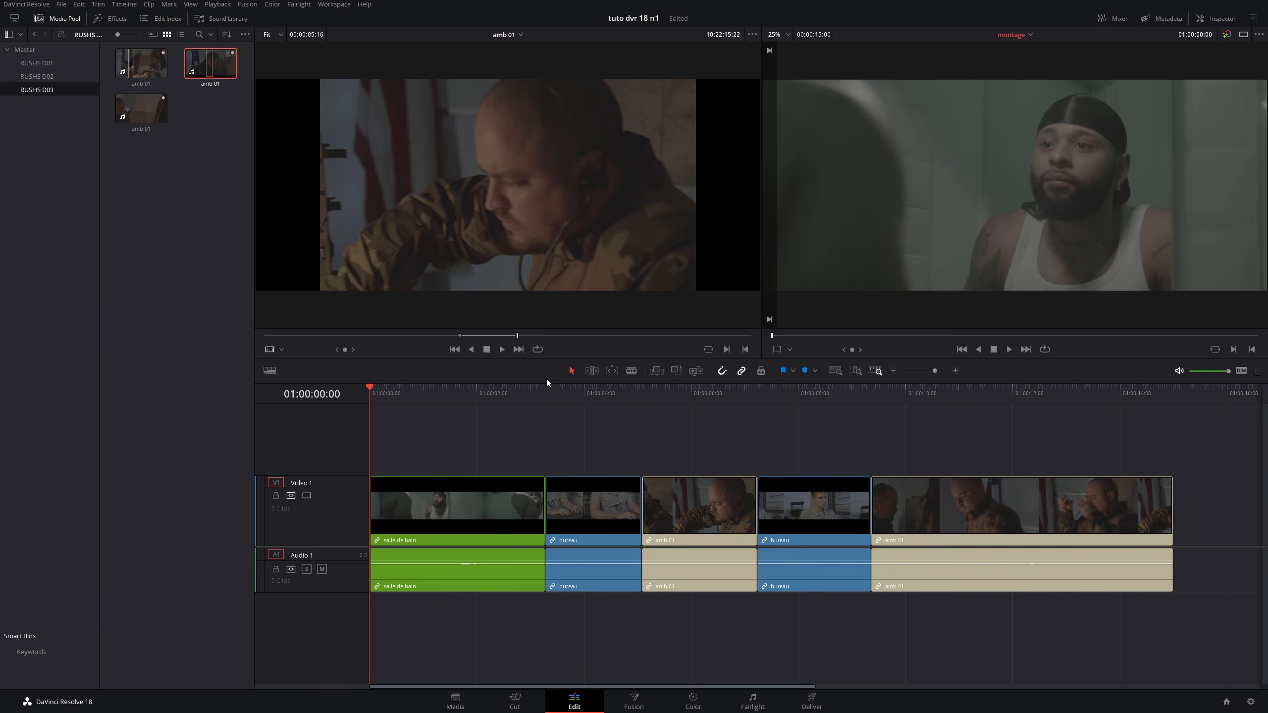
click(273, 374)
click(270, 446)
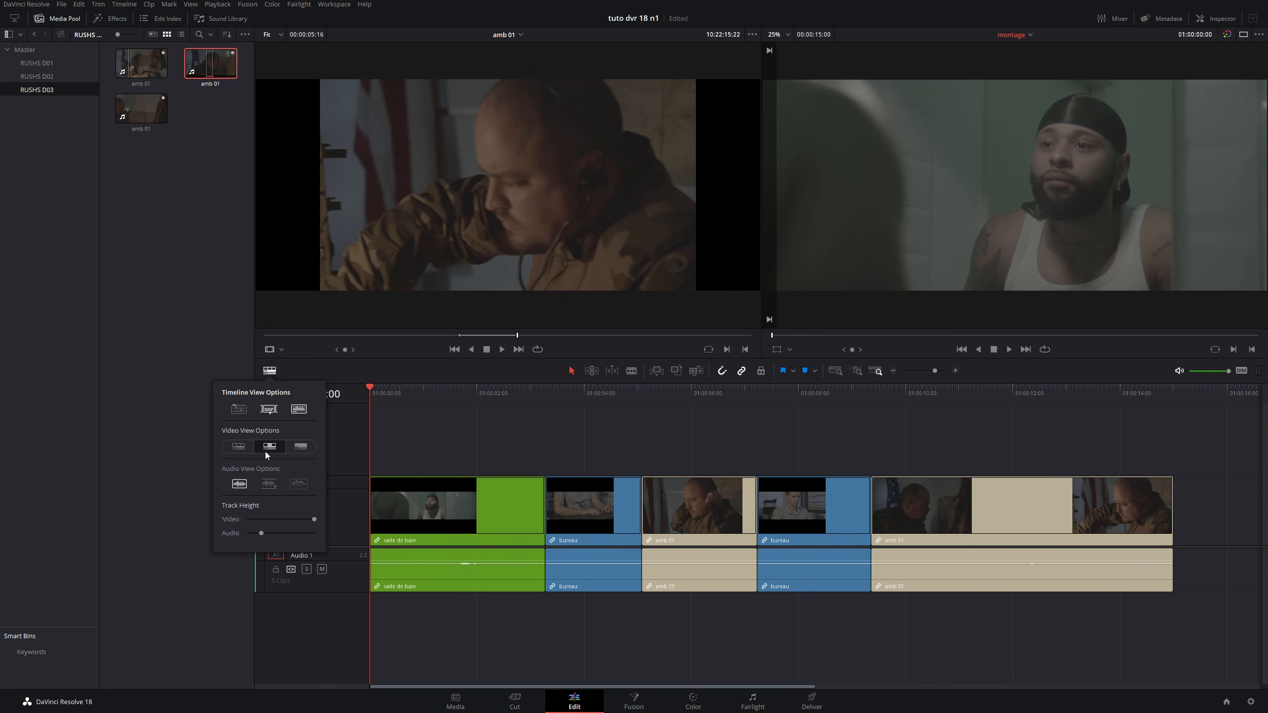
click(301, 447)
click(240, 448)
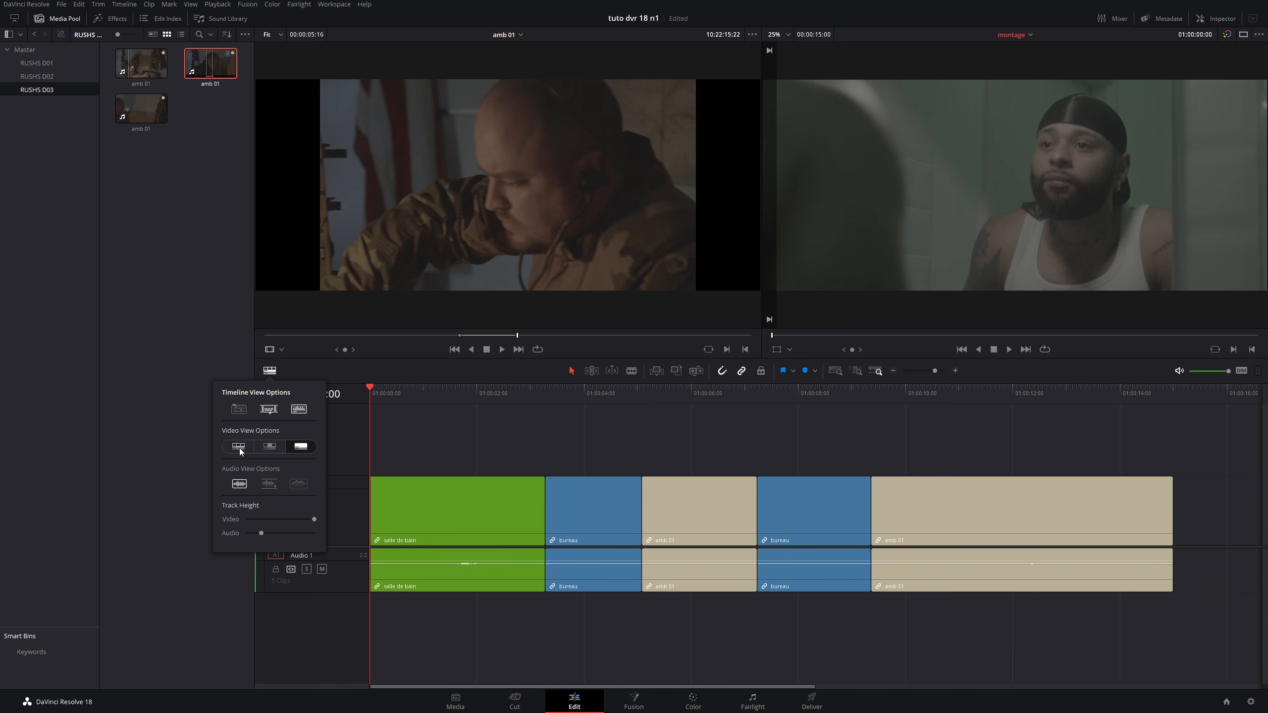
Try the stacked timeline tabs view option and turn it off again
click(239, 409)
click(290, 412)
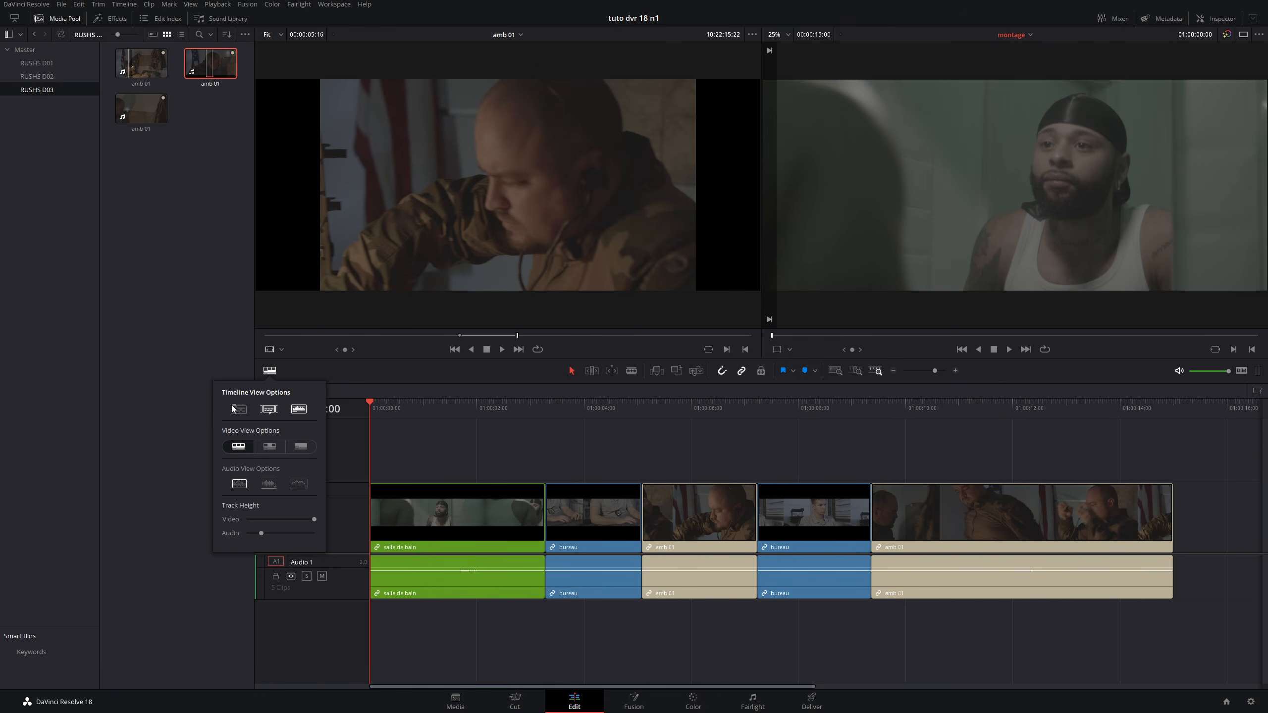
click(239, 409)
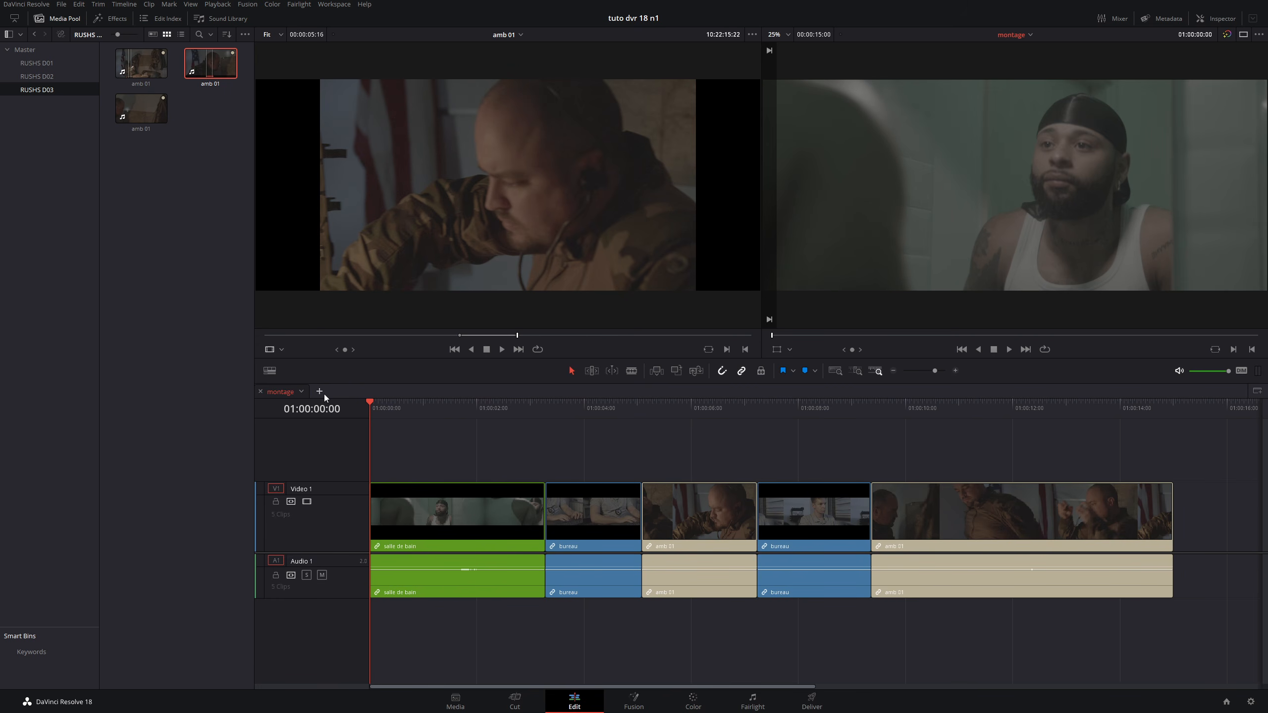
click(269, 370)
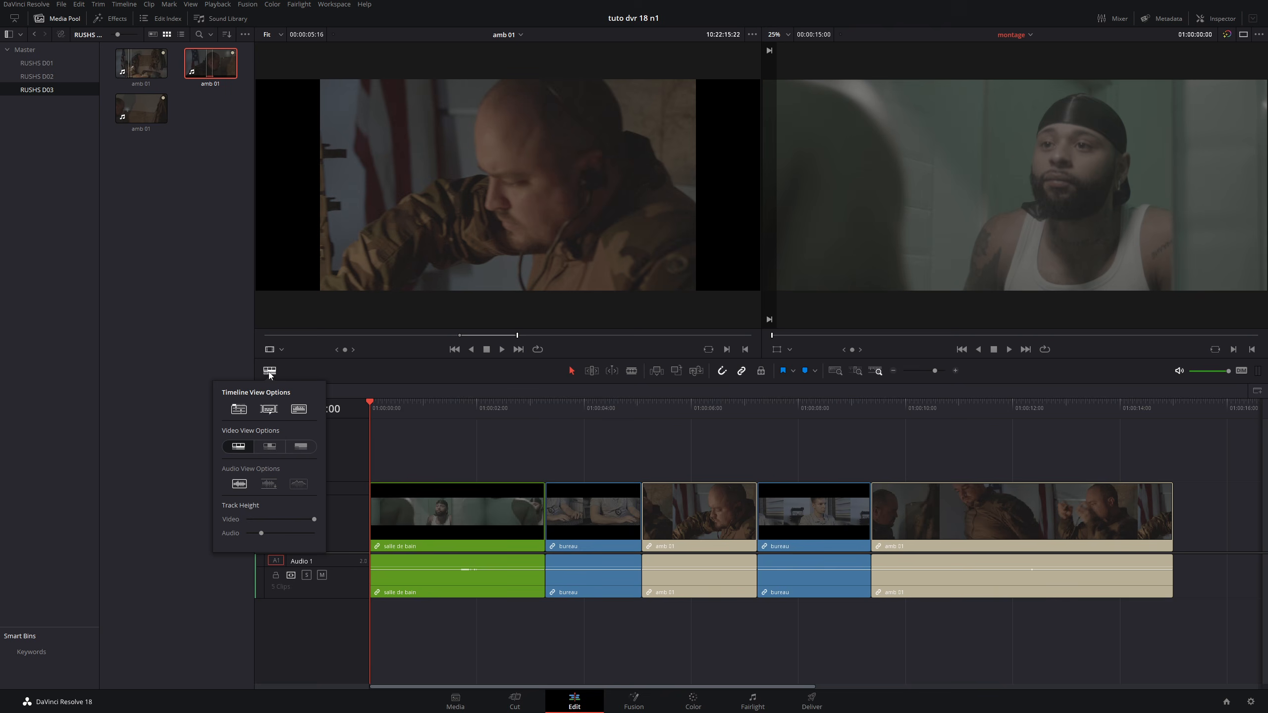
click(231, 410)
Try the alternative audio waveform display options and increase the audio track height
click(269, 484)
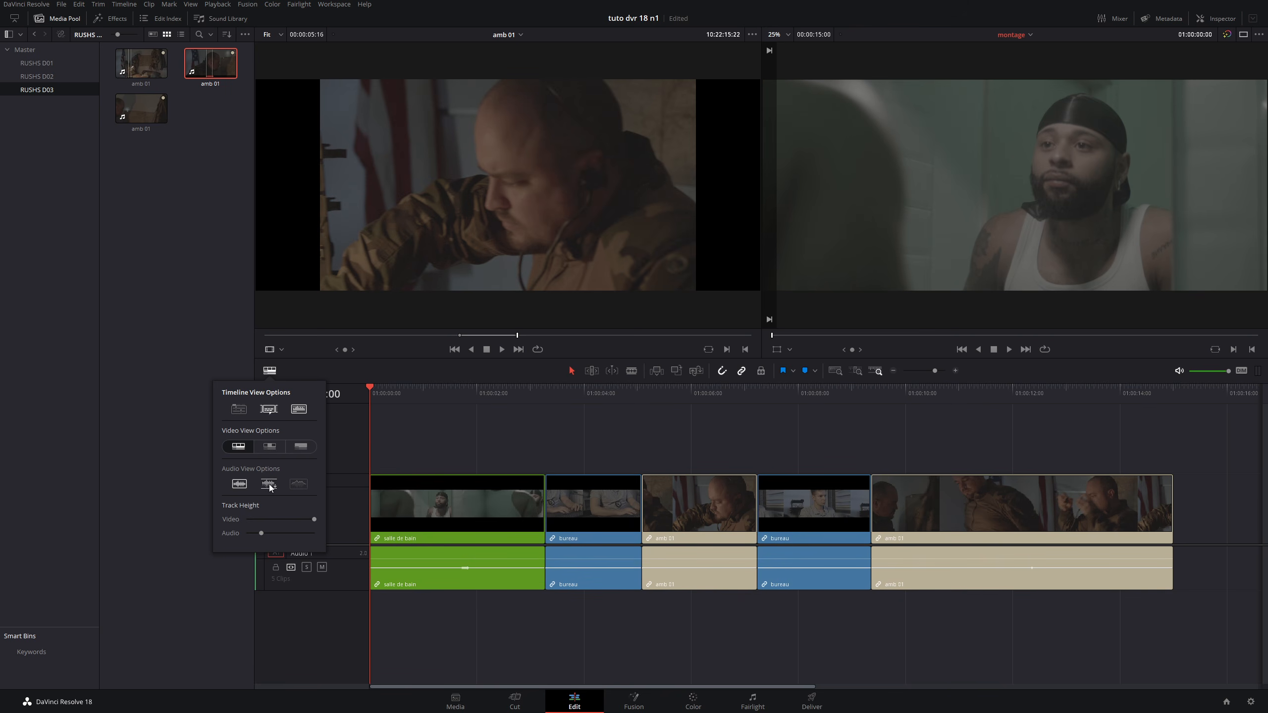
click(293, 487)
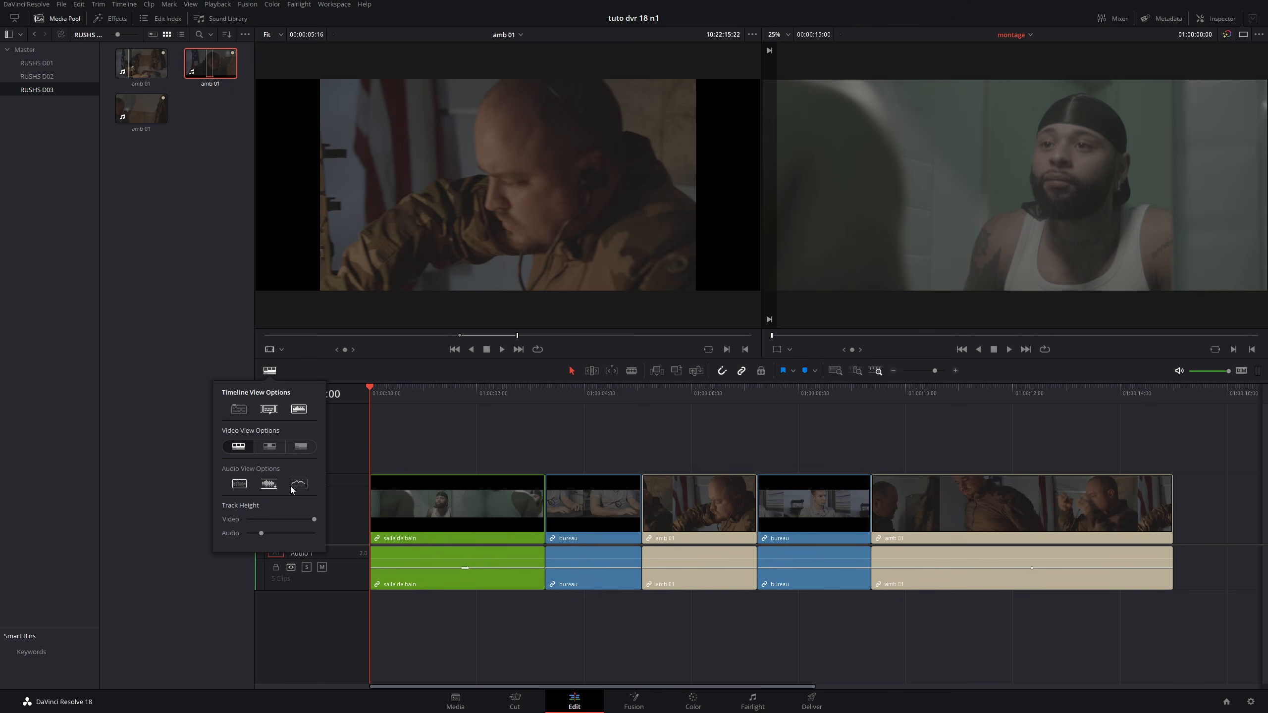
mouse_move(261, 534)
mouse_down()
mouse_move(298, 523)
mouse_move(282, 533)
mouse_up()
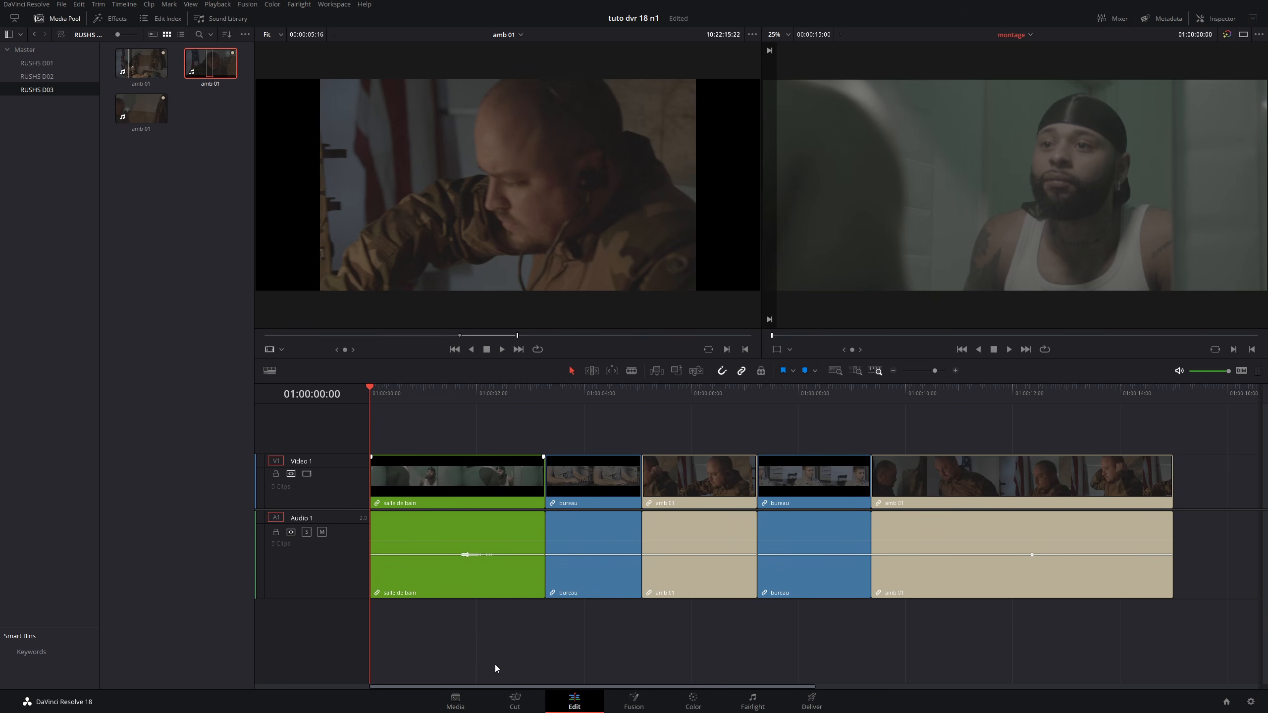
Import Caution - Skrxlla.wav from the MUSIC folder in media storage into the Master bin on the Media page
click(455, 702)
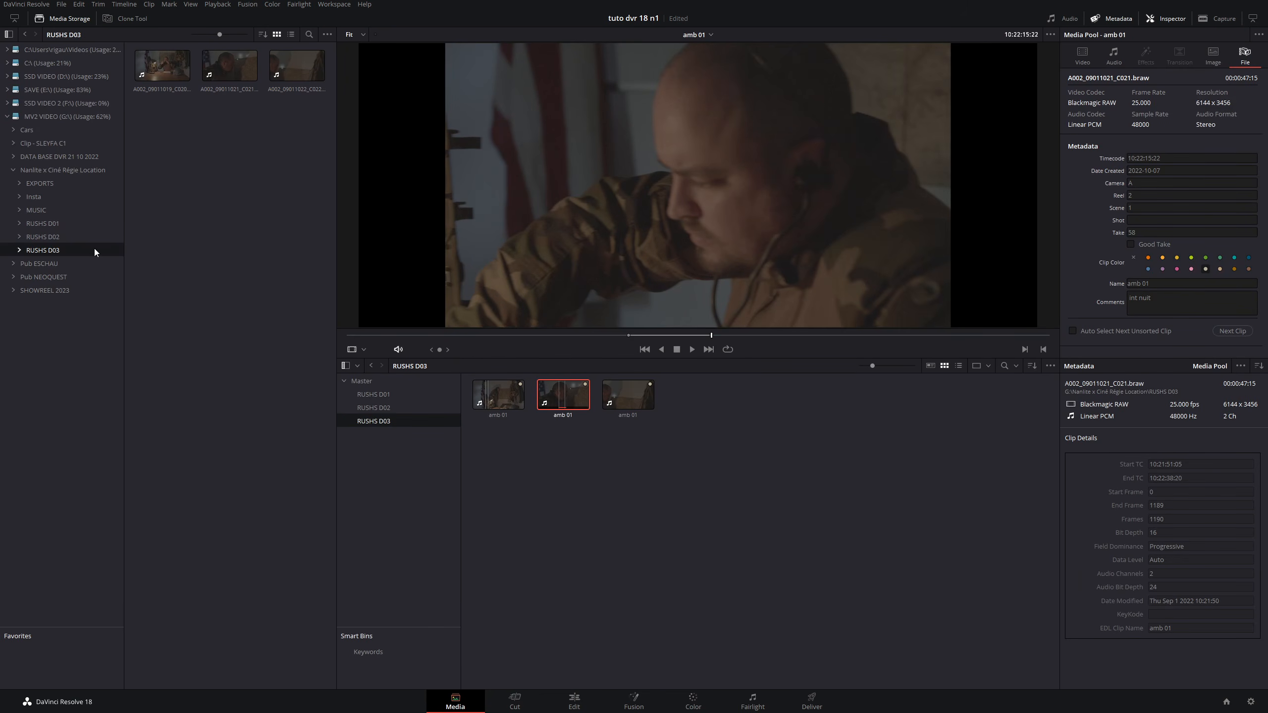
click(50, 209)
click(164, 79)
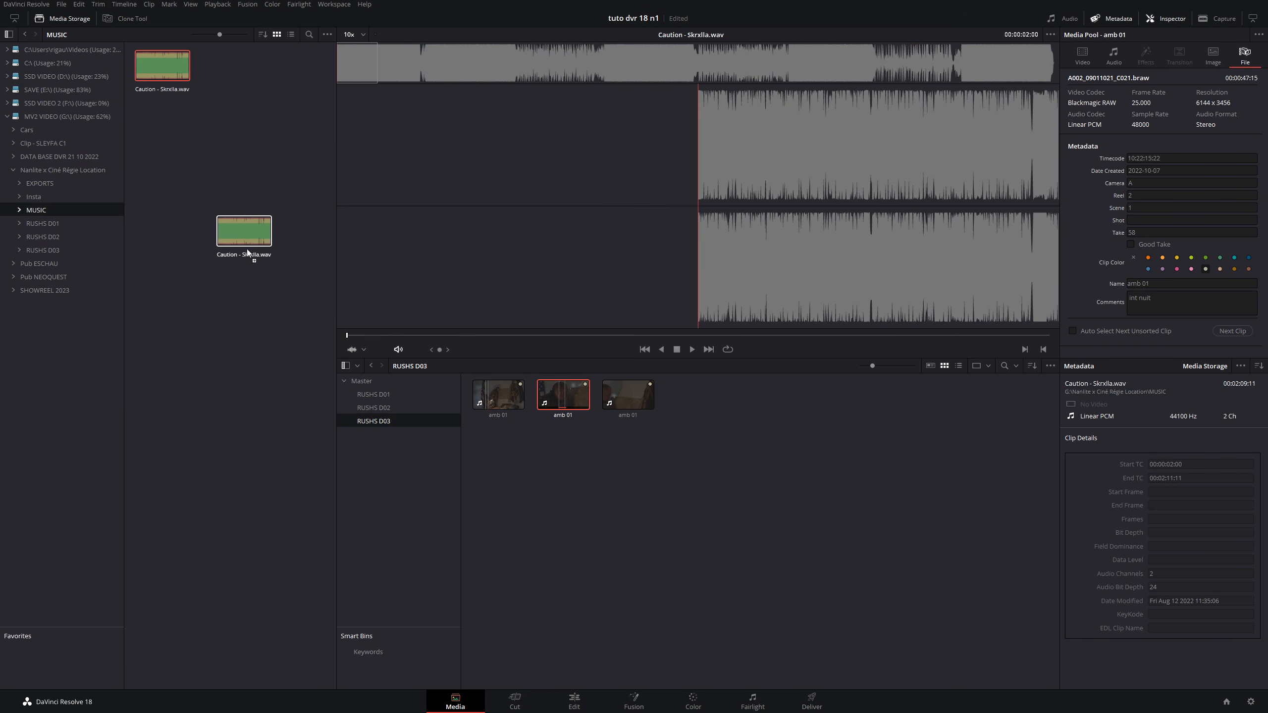
drag(247, 251, 400, 388)
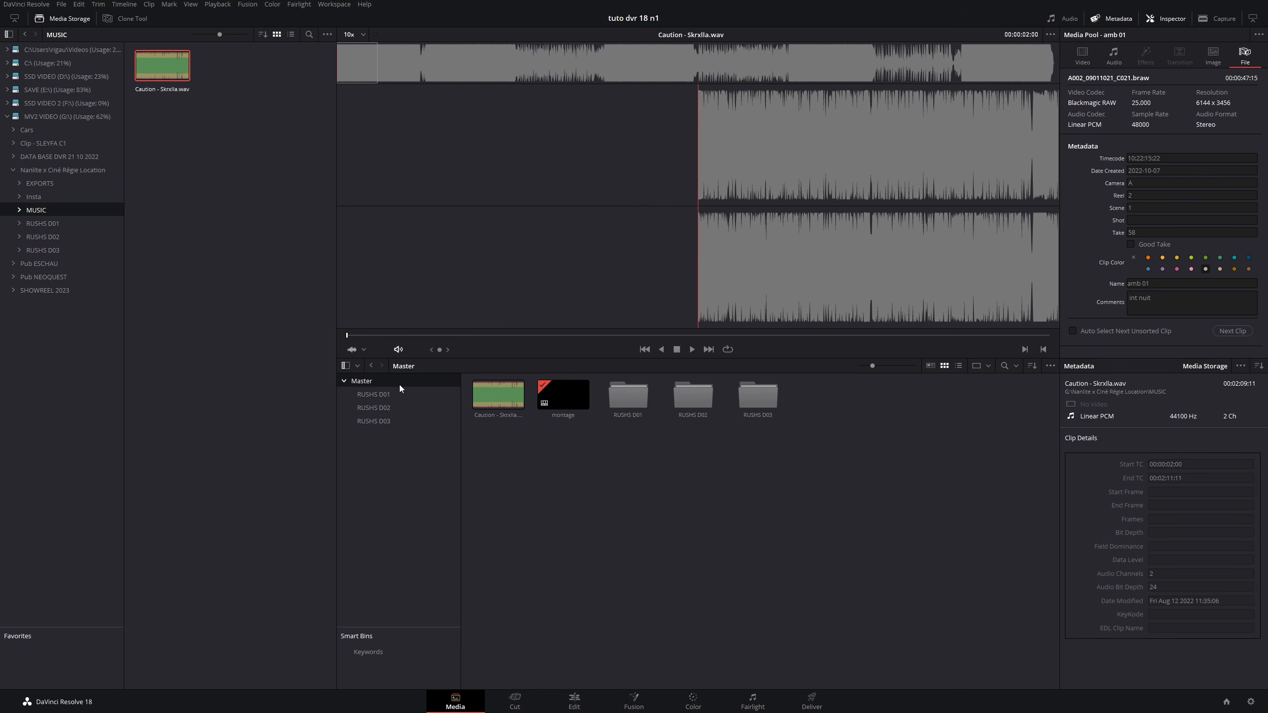
click(512, 461)
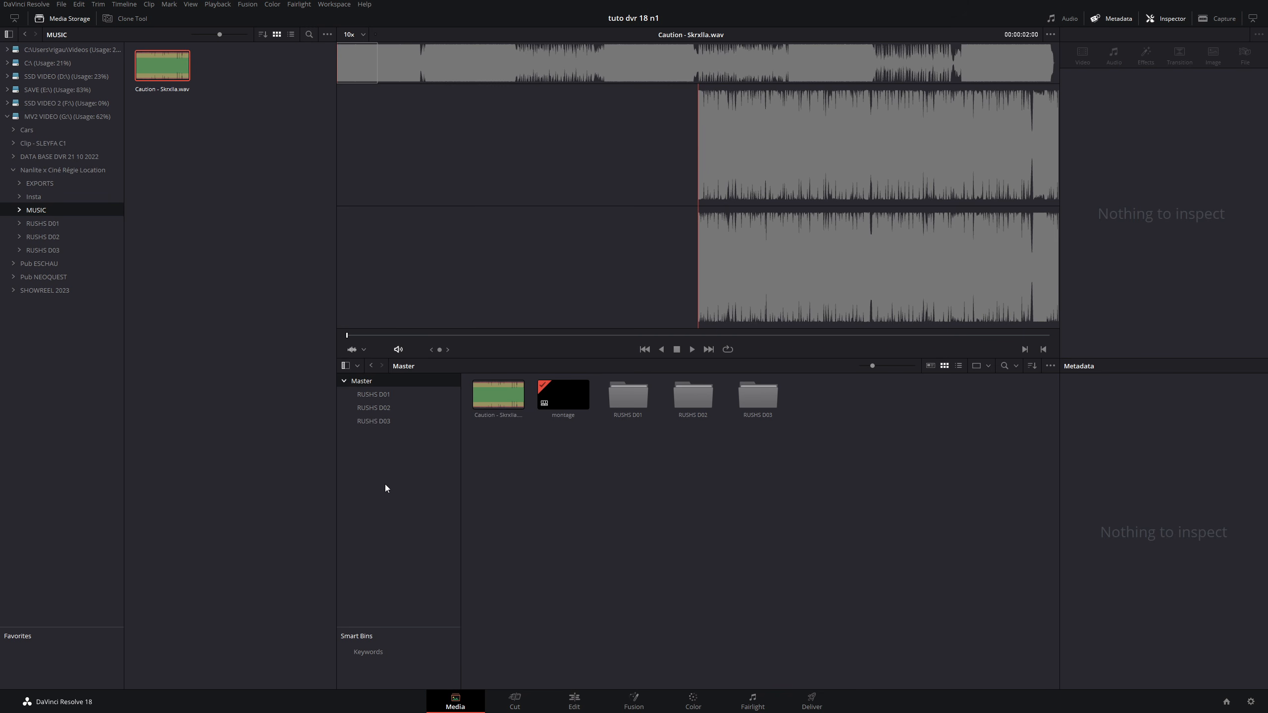
Create a new bin named MUSIC under Master
right_click(391, 462)
click(405, 474)
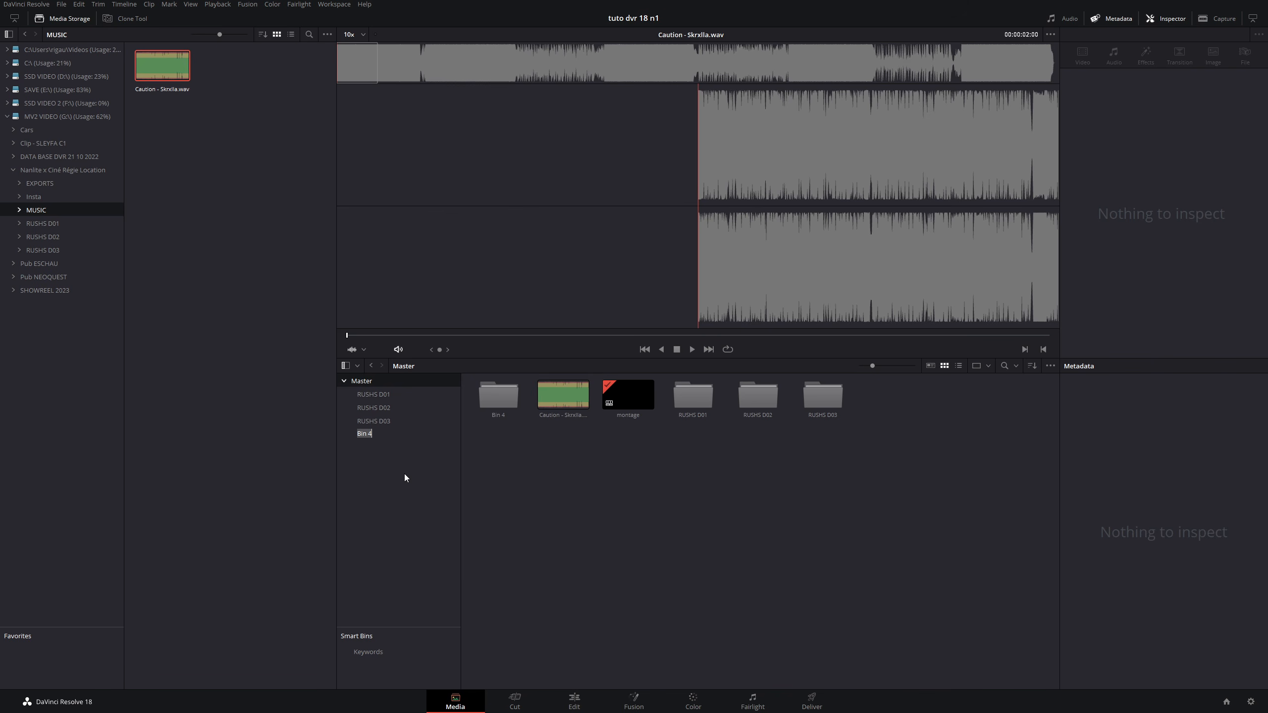
text(MUSICS)
key(BackSpace)
key(Return)
Move the Caution audio clip into the MUSIC bin and check the contents of all the bins
drag(563, 395, 502, 399)
click(384, 434)
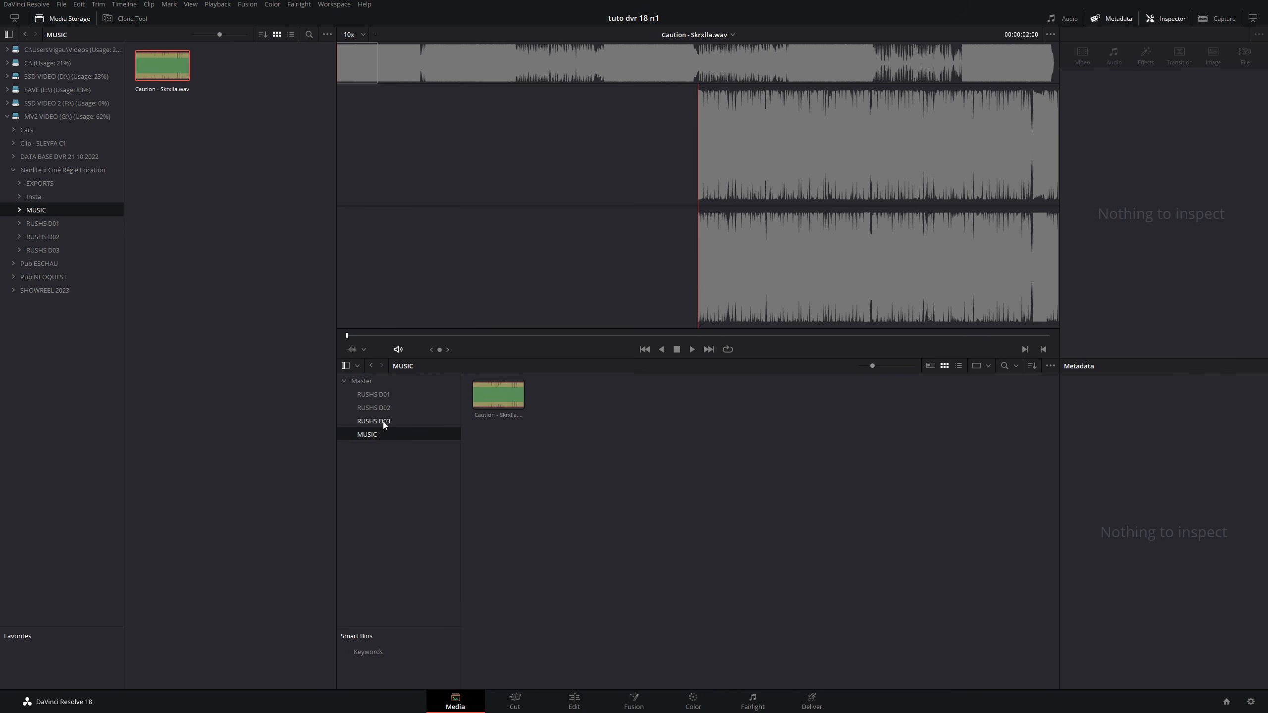
click(382, 421)
click(383, 407)
click(384, 395)
click(380, 385)
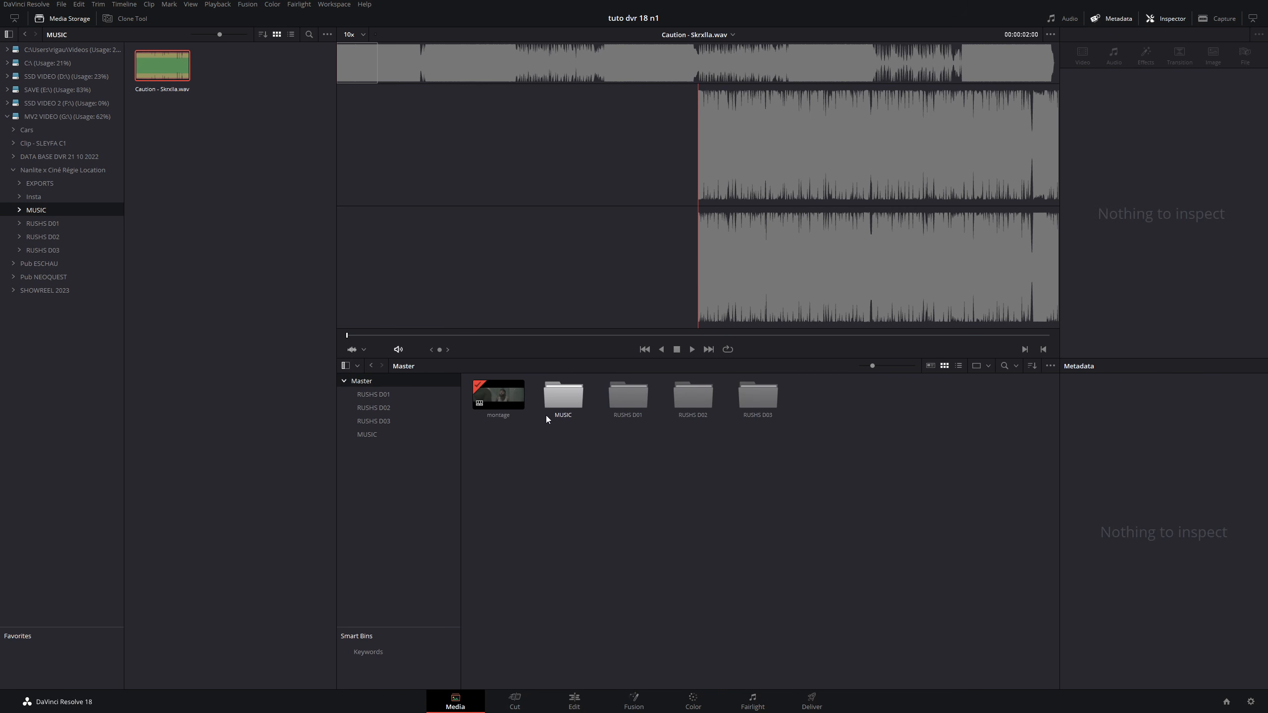
Open the MUSIC bin on the Edit page and load the Caution audio clip into the source viewer
click(574, 702)
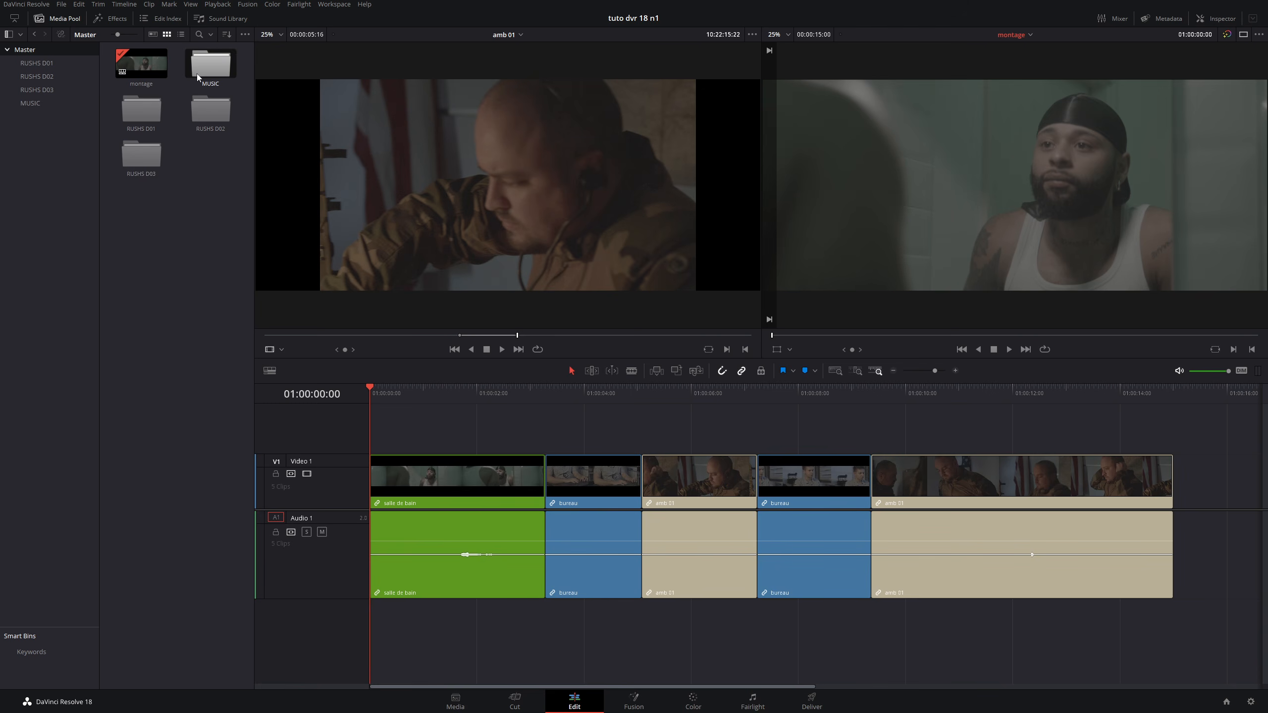
double_click(210, 65)
double_click(140, 68)
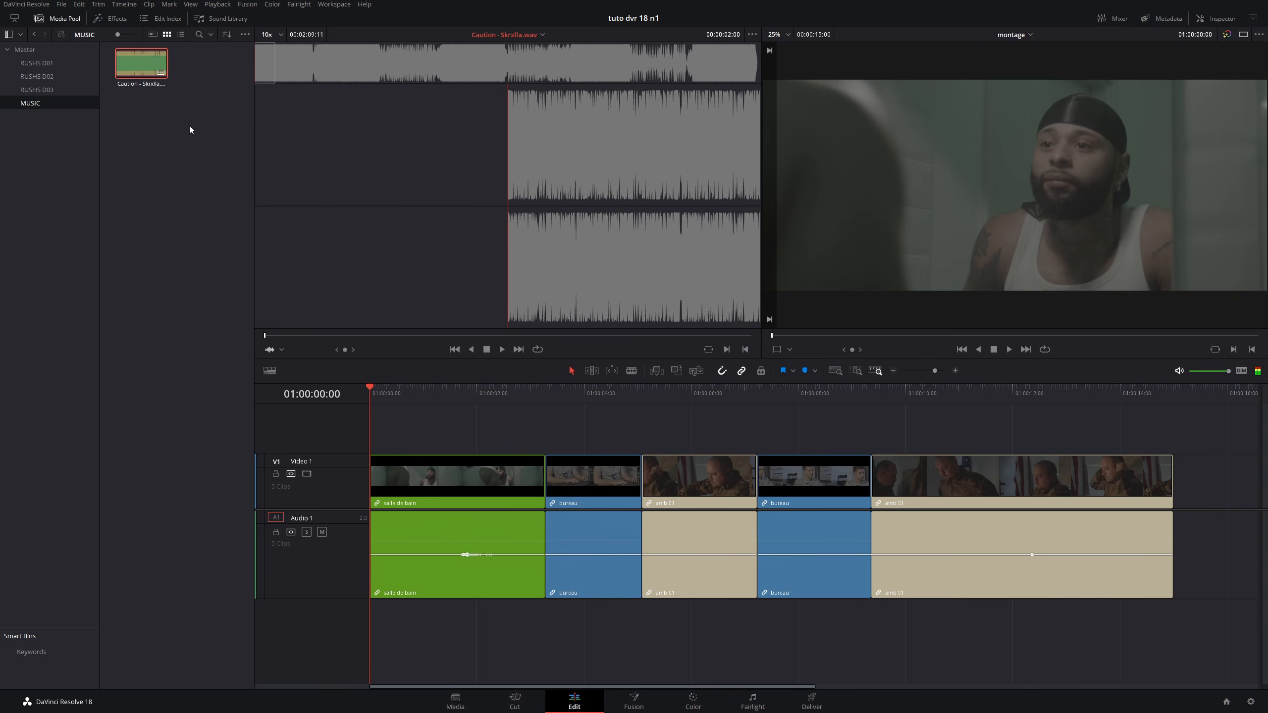
Mark a section of the Caution music from 00:00:07:03 to 00:00:10:14 in the source viewer
drag(280, 335, 284, 336)
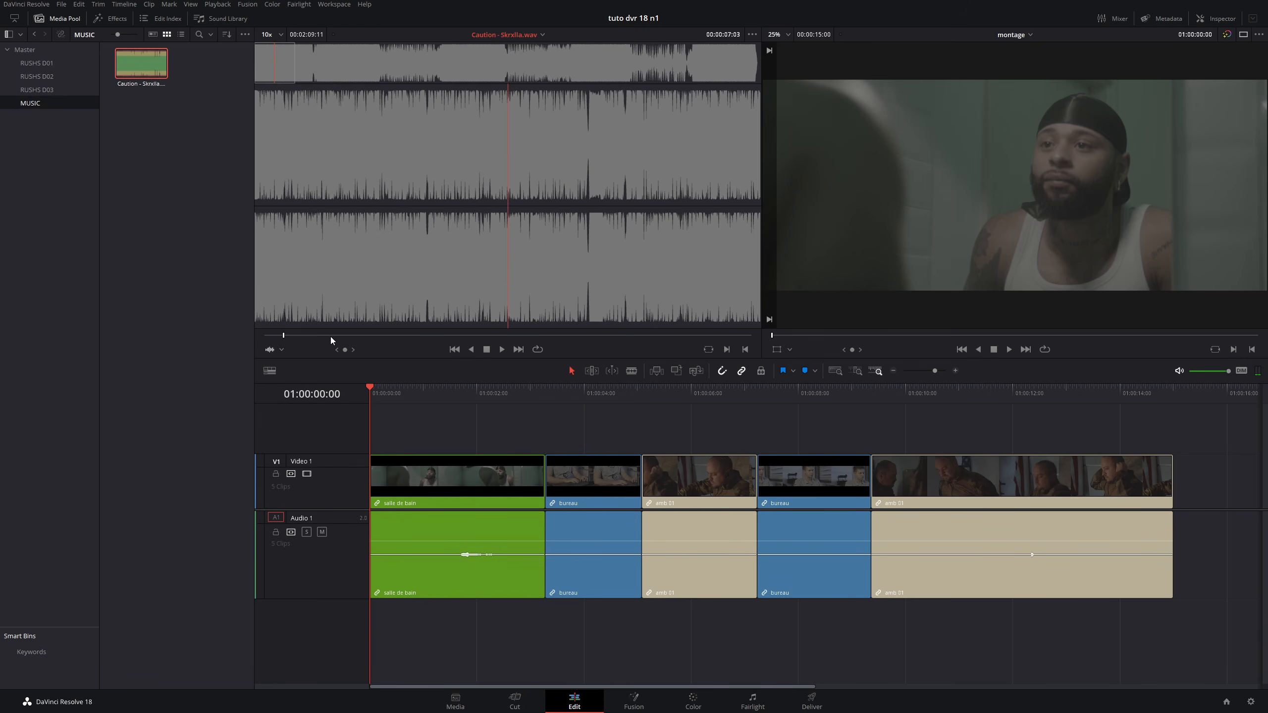
key(i)
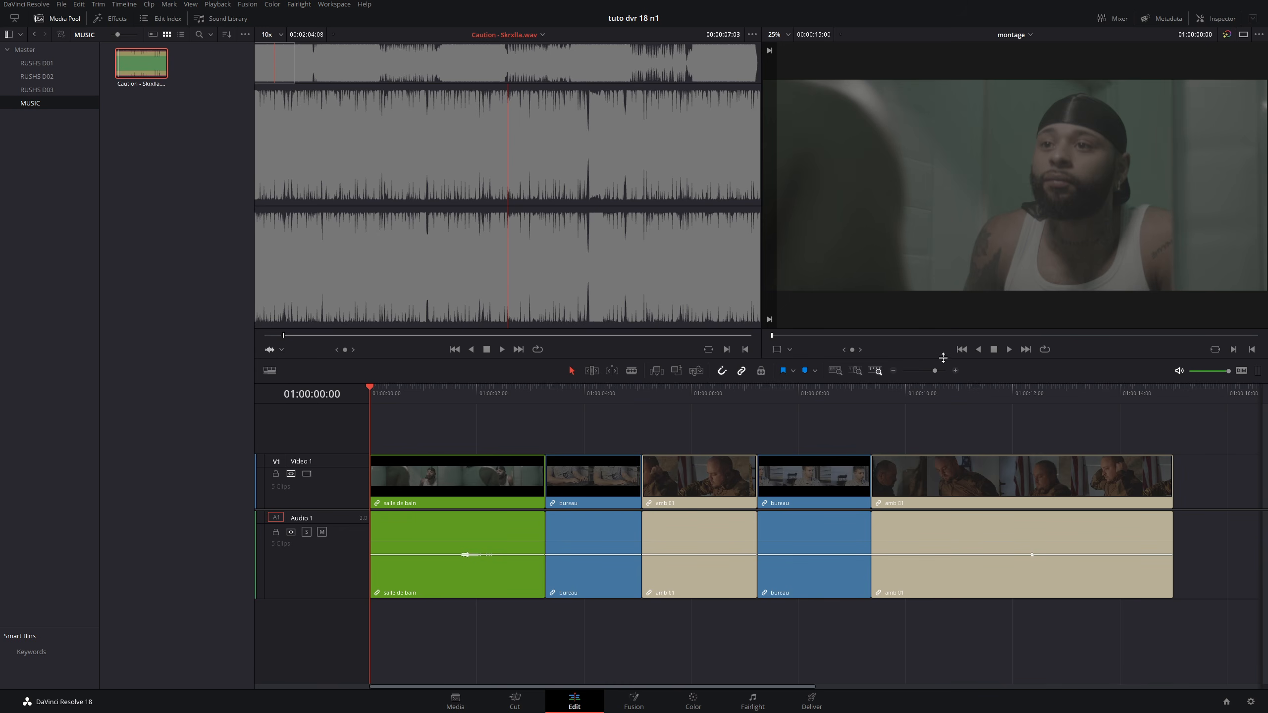
key(space)
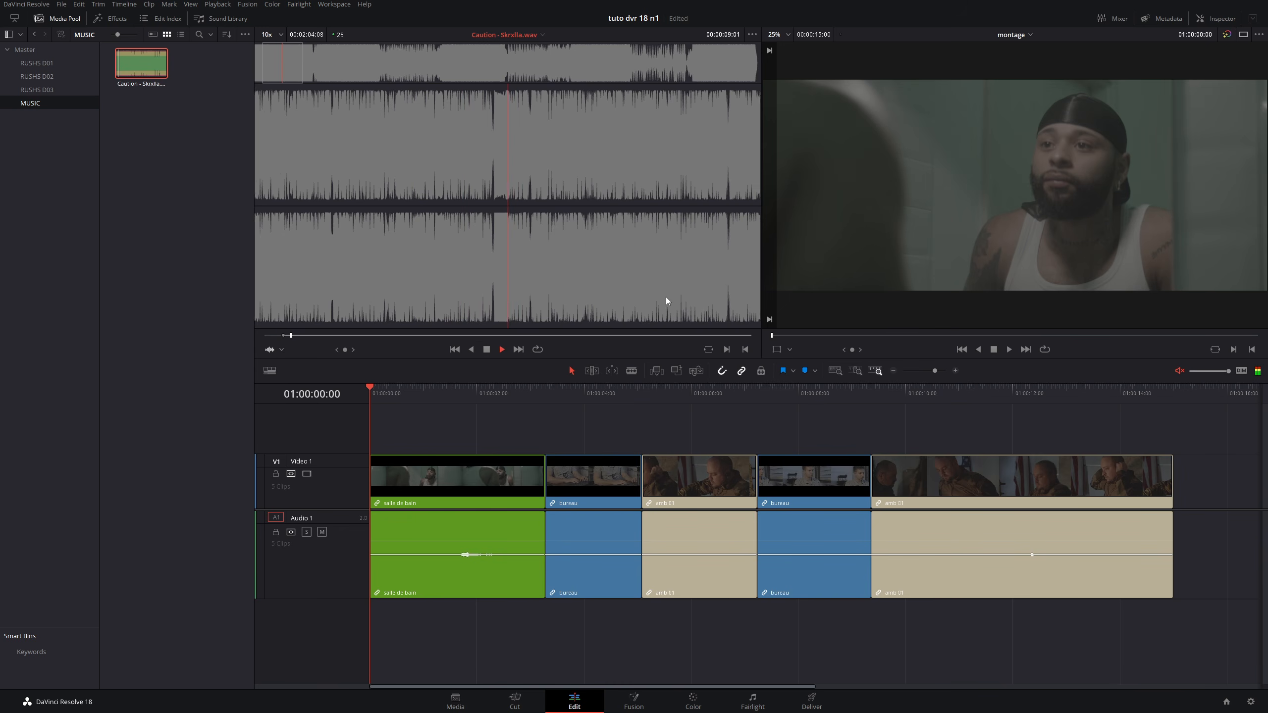
key(space)
key(space)
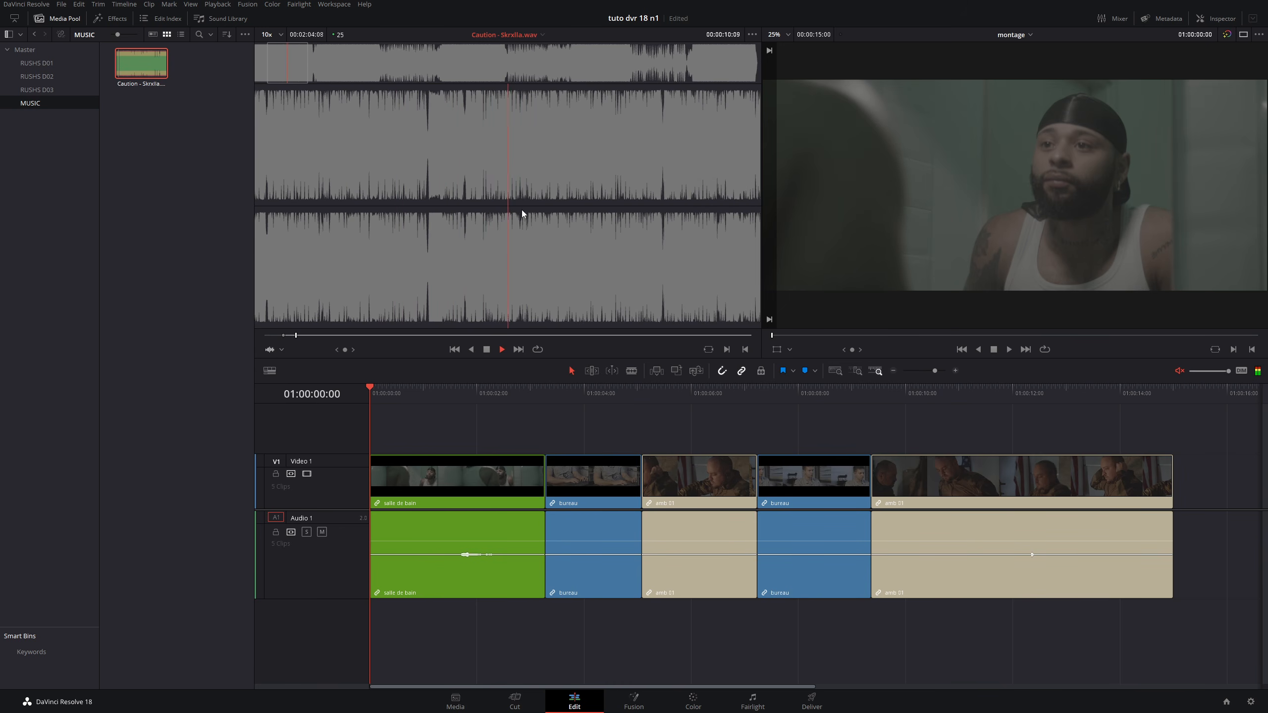
key(o)
Try inserting the marked music on Audio 1 at the start of the montage timeline, removing it again
drag(407, 391, 368, 393)
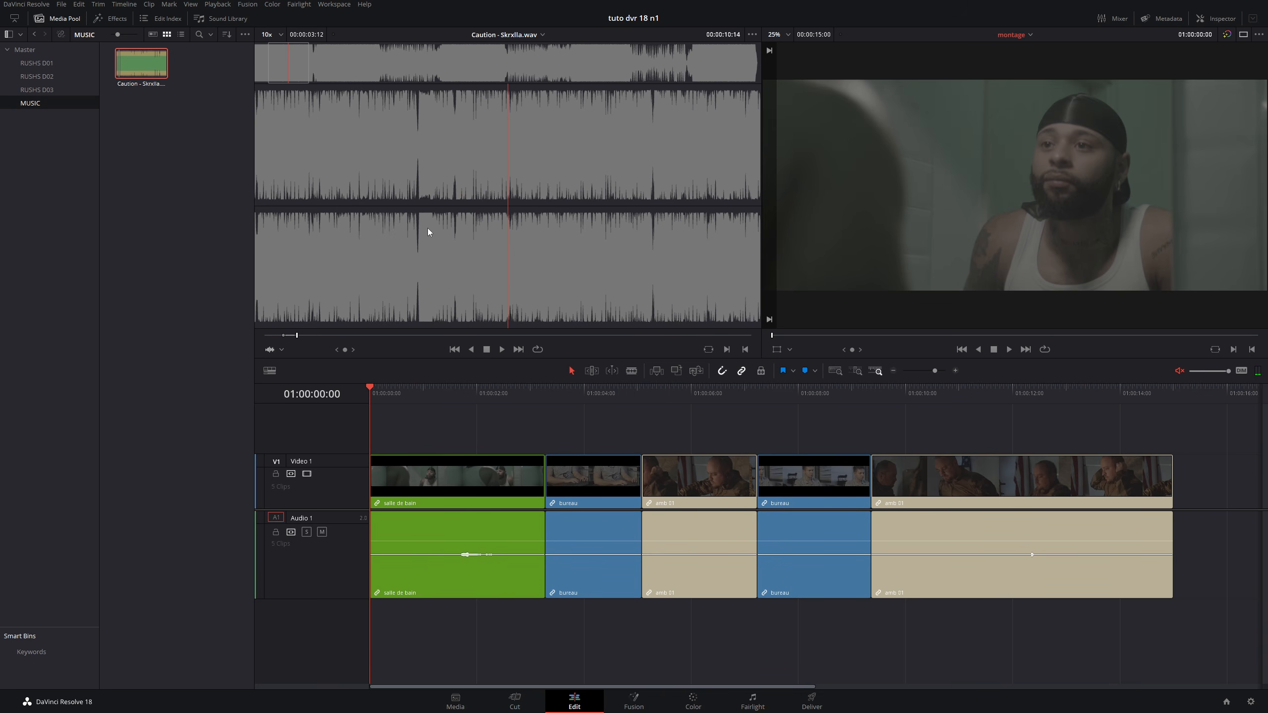
key(F9)
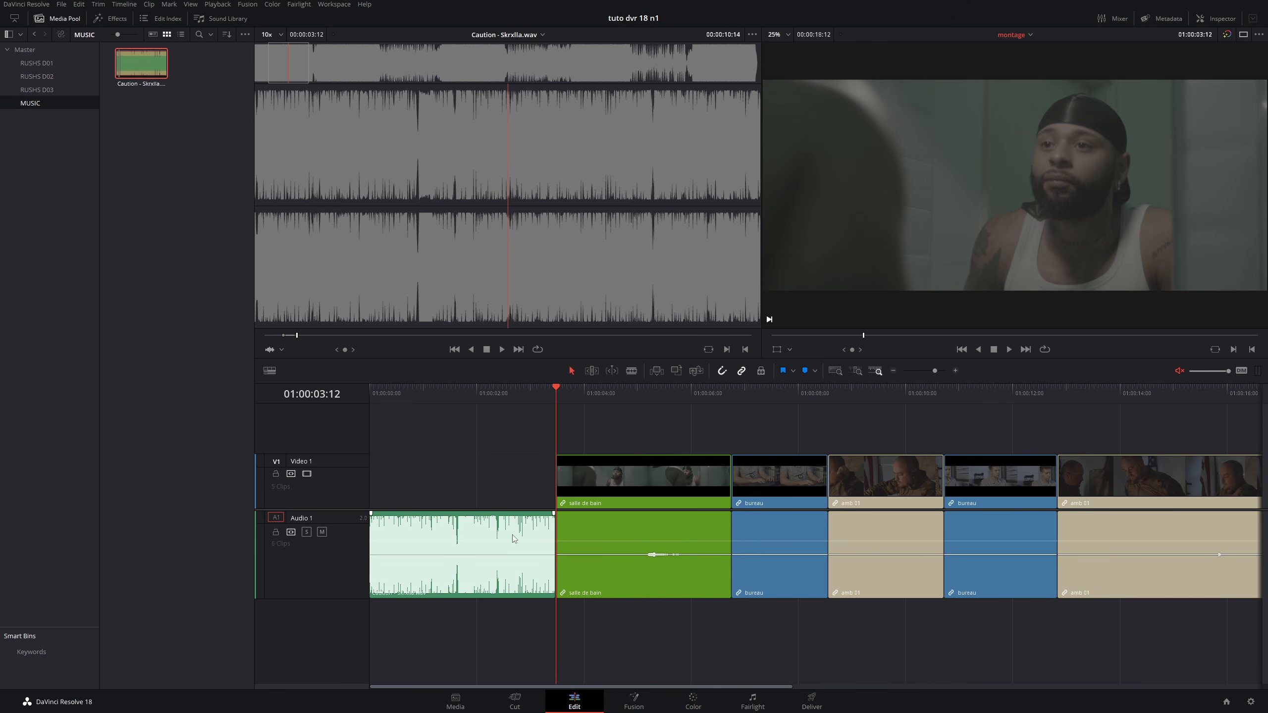
key(Delete)
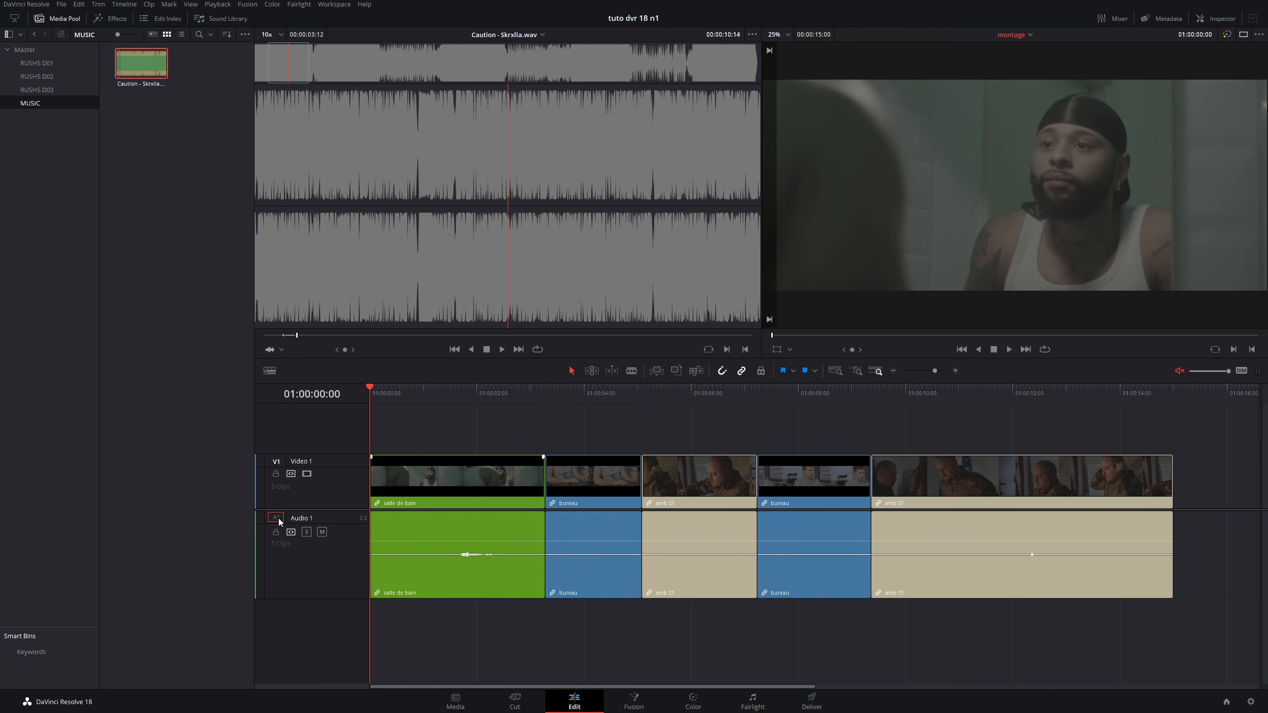
Add a stereo audio track below Audio 1 and name it music
right_click(320, 641)
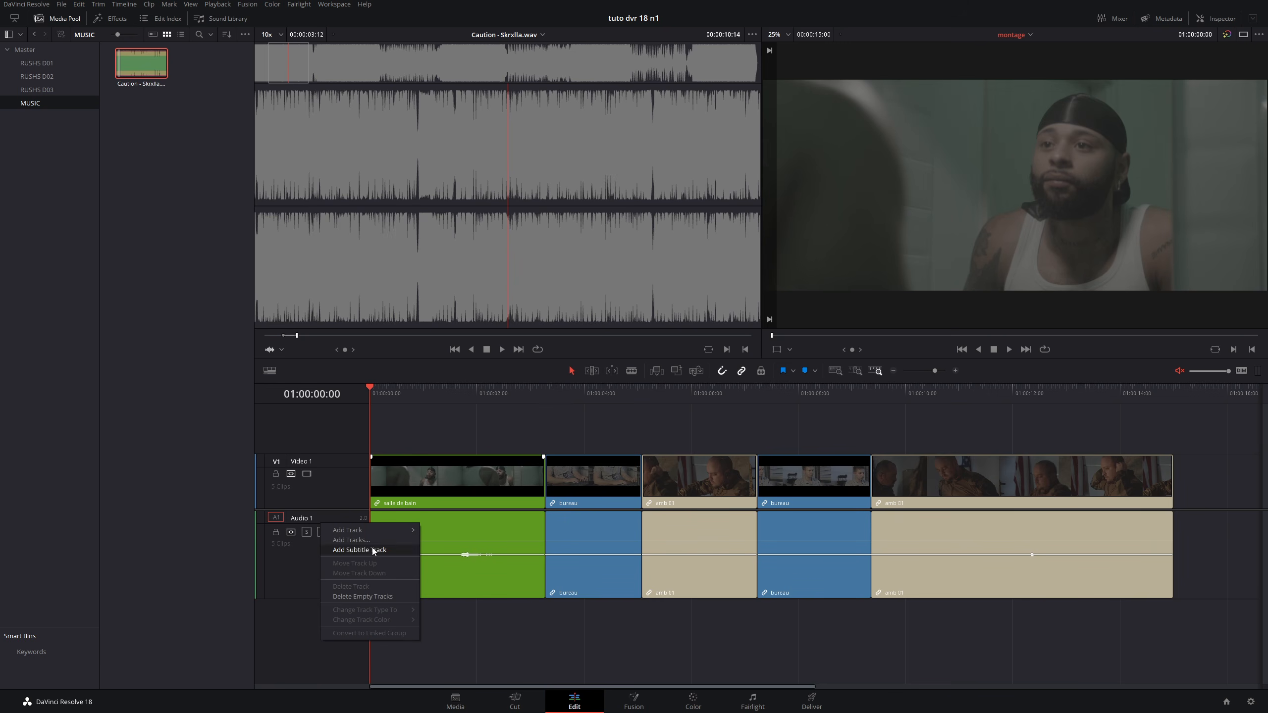
mouse_move(377, 529)
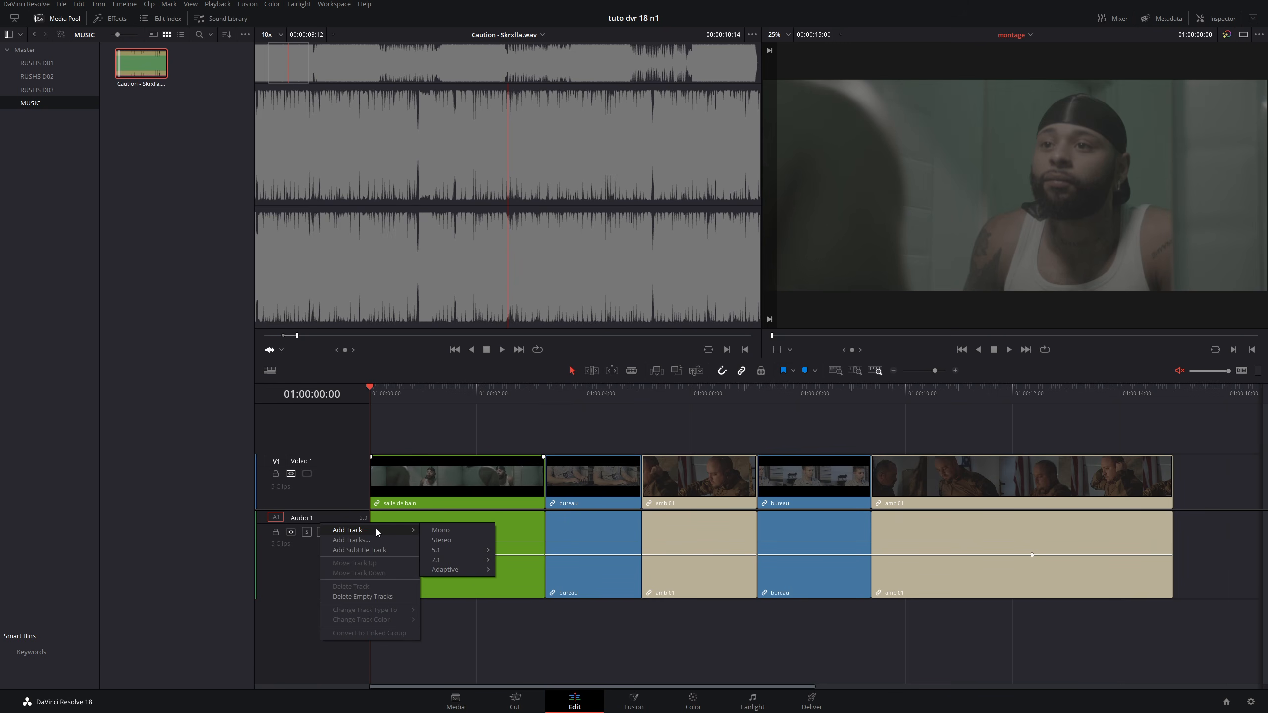
click(467, 540)
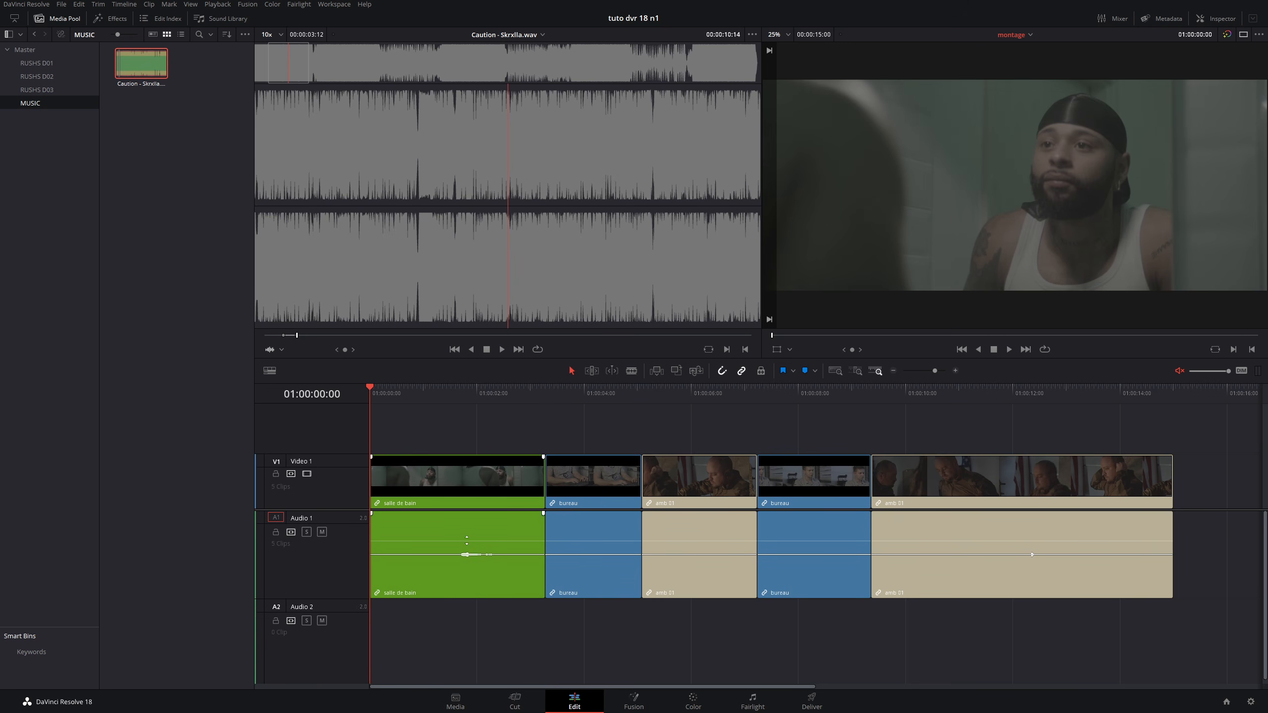
double_click(309, 607)
key(Return)
Route the source audio to the music track and overwrite the marked music at the timeline start, undoing a trial insert
click(277, 606)
key(F9)
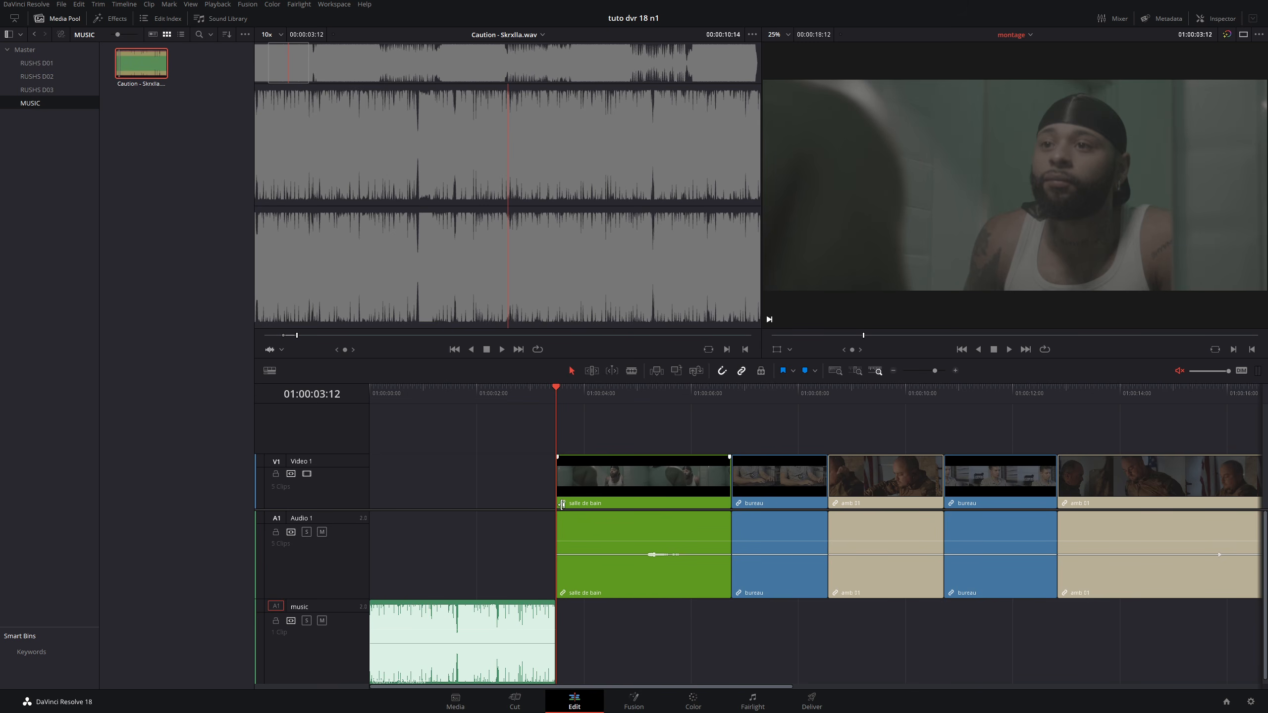
key(ctrl+z)
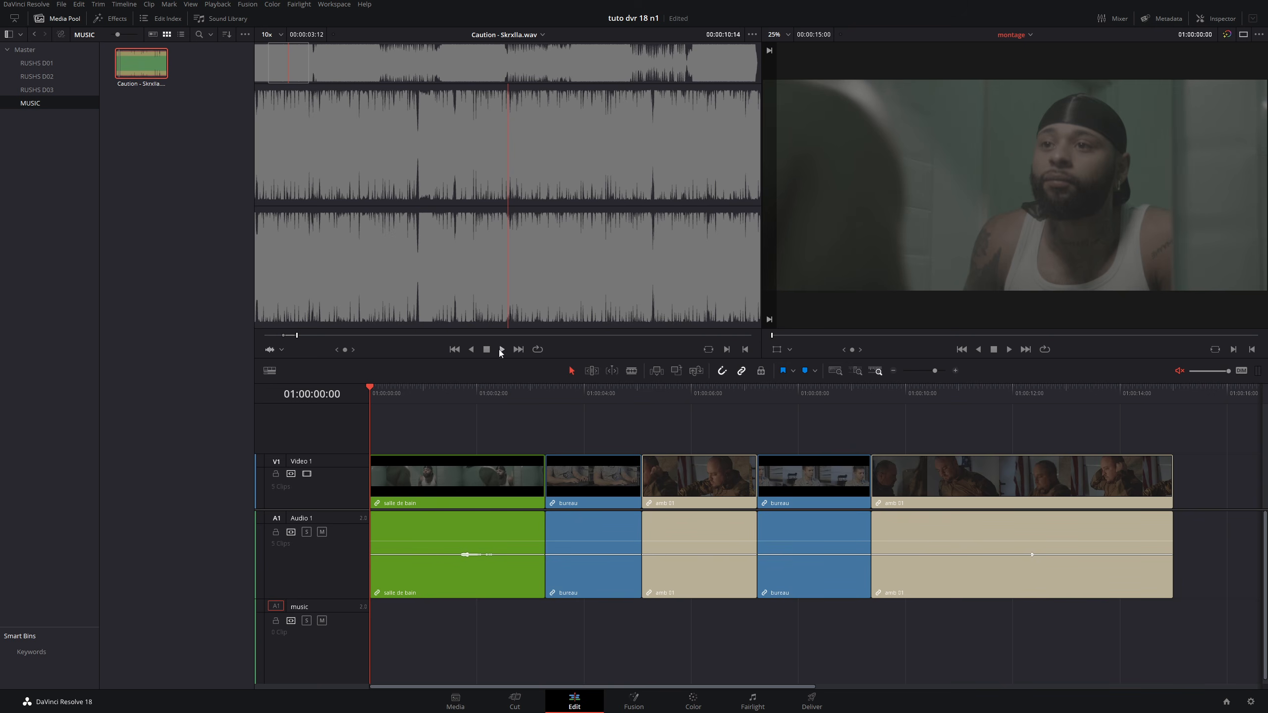
key(F10)
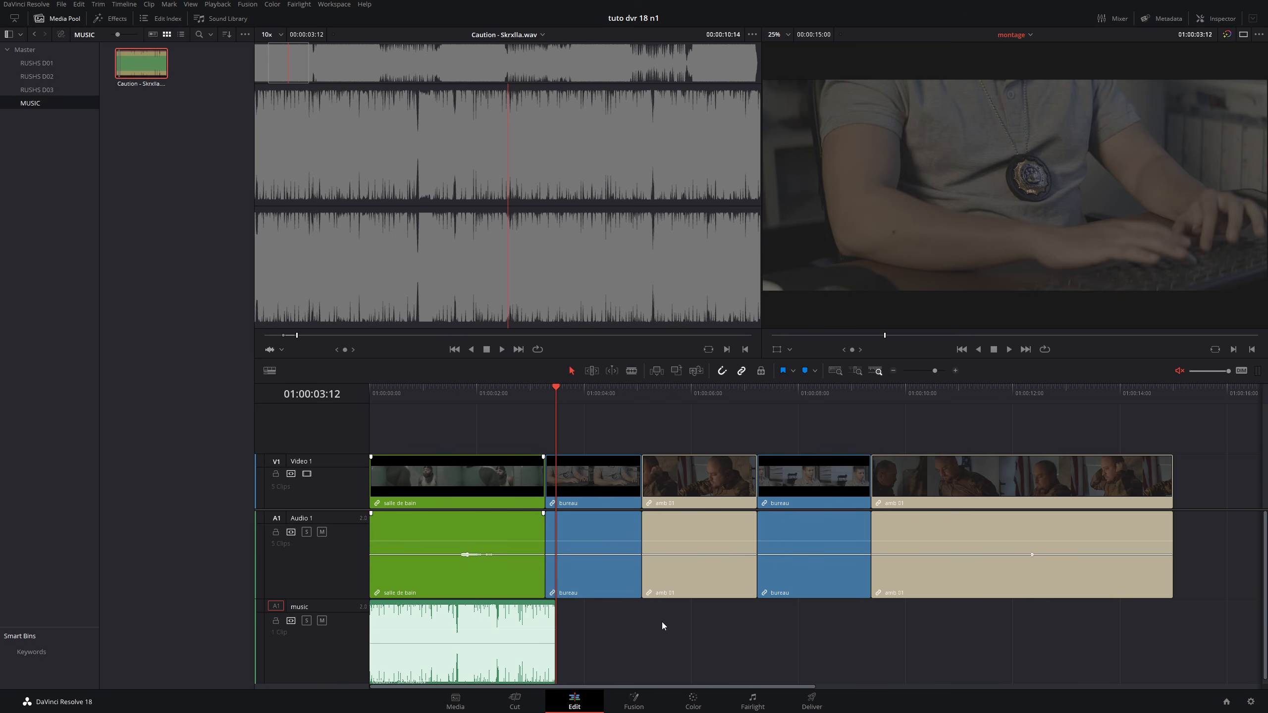
Move the playhead through the opening salle de bain clip to review it above the music
click(489, 416)
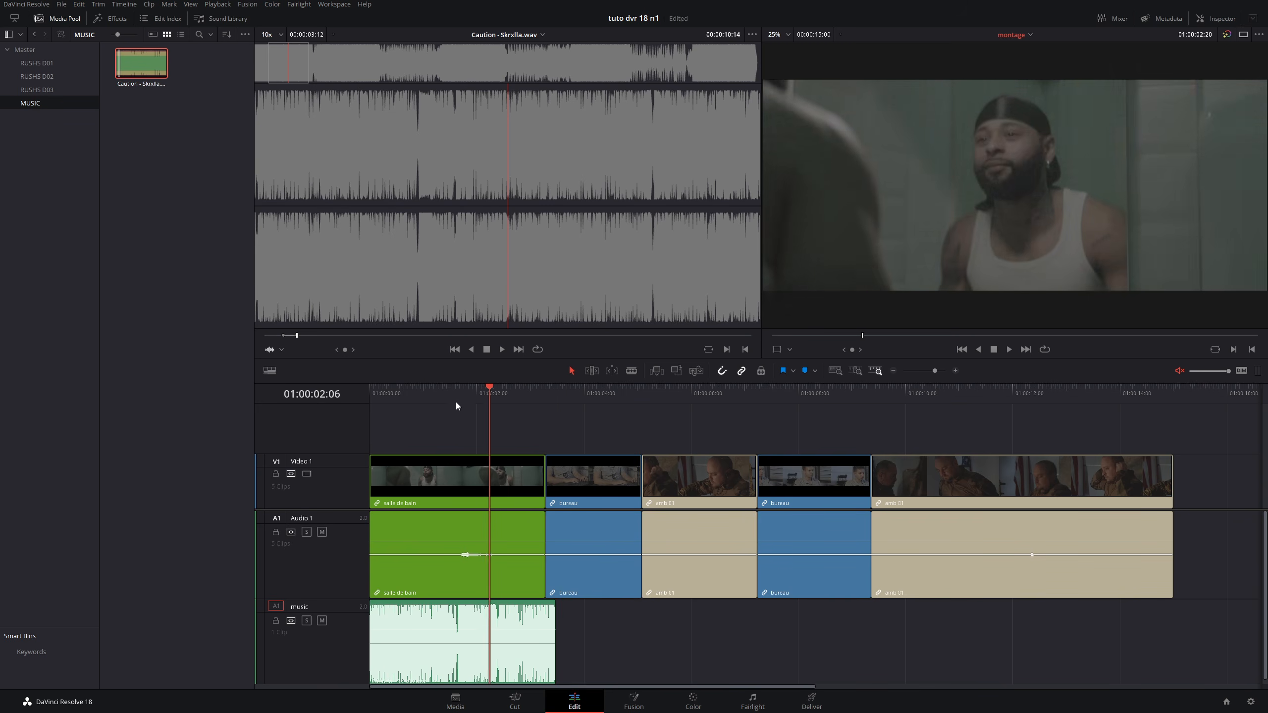
click(415, 423)
click(490, 416)
drag(564, 191, 1199, 239)
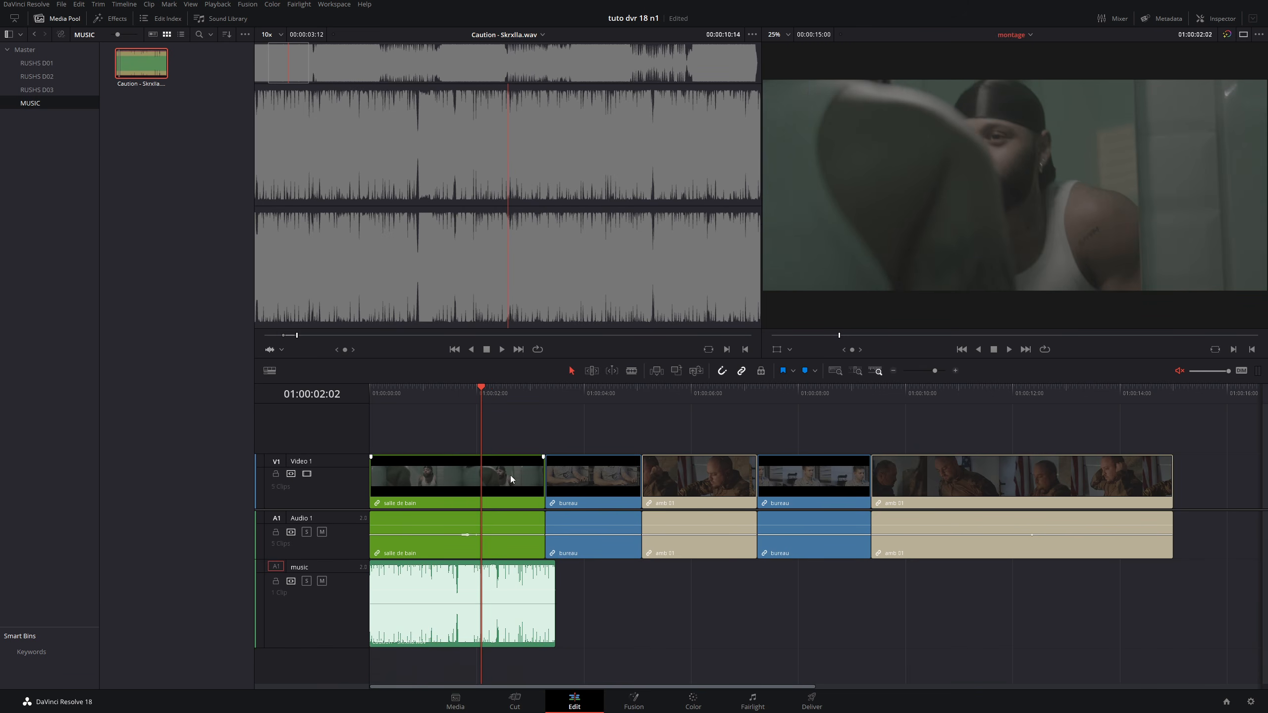
Route the source audio to Audio 1 and overwrite the marked music onto that track at 01:00:03:18
click(275, 519)
drag(551, 393, 568, 393)
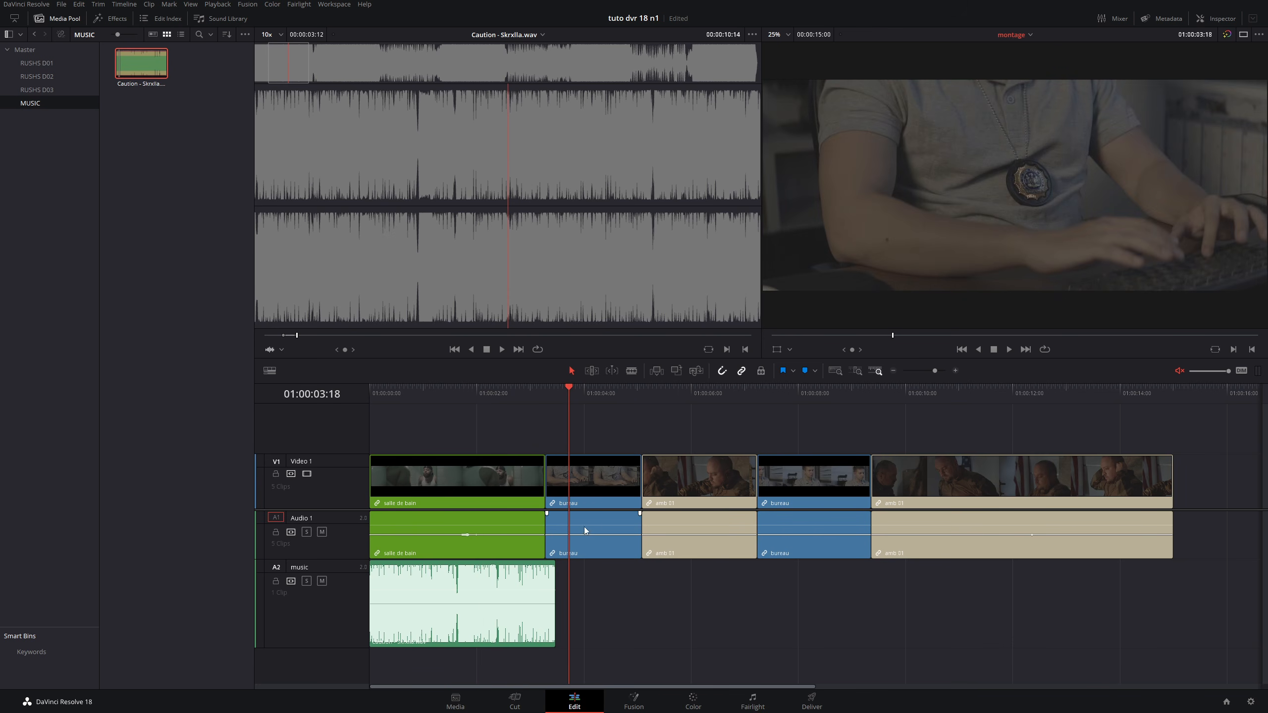
click(588, 310)
key(F10)
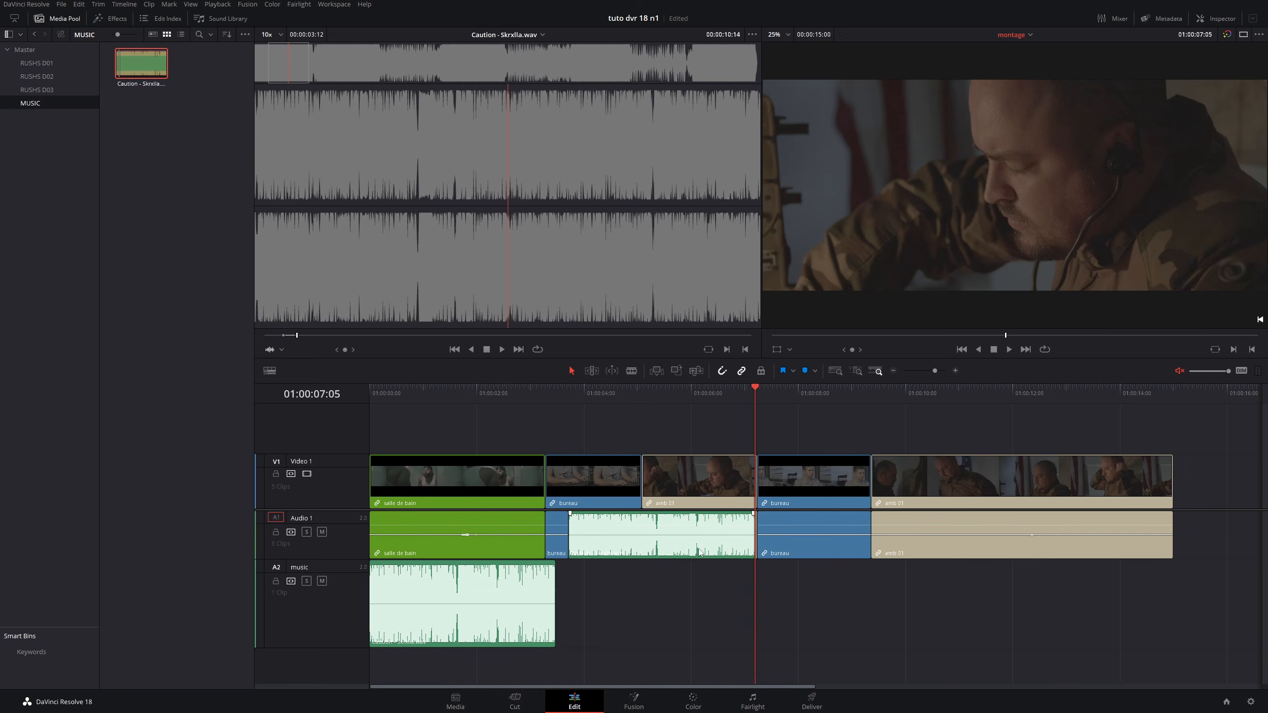
Review the music overwritten on Audio 1 and undo that overwrite
click(688, 395)
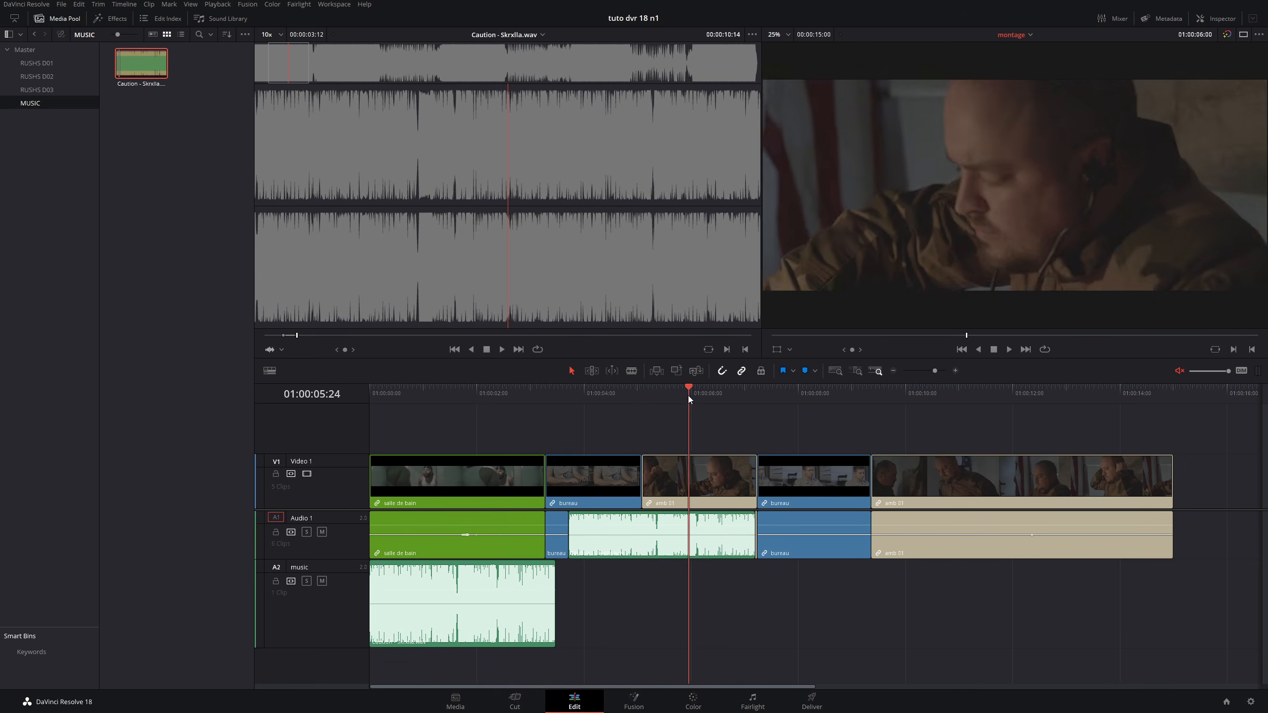
drag(688, 396, 642, 400)
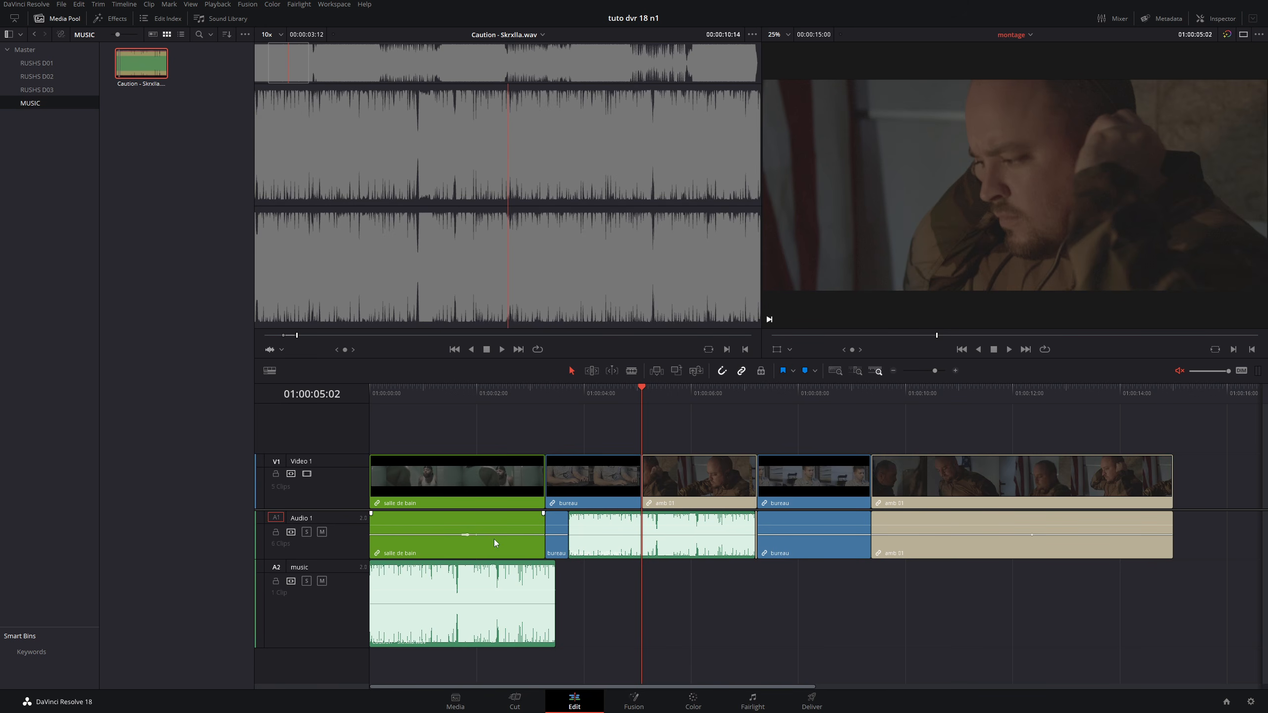
key(ctrl+z)
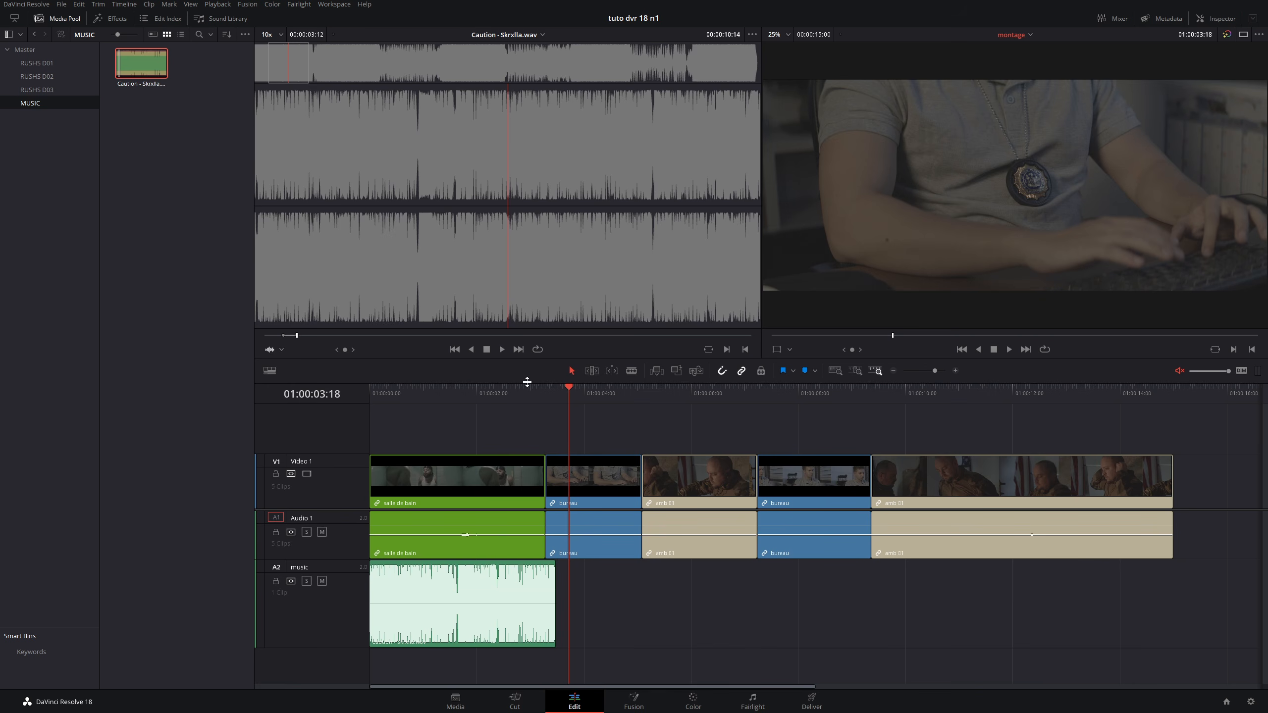
Add a second video track above Video 1 in the montage timeline
click(516, 399)
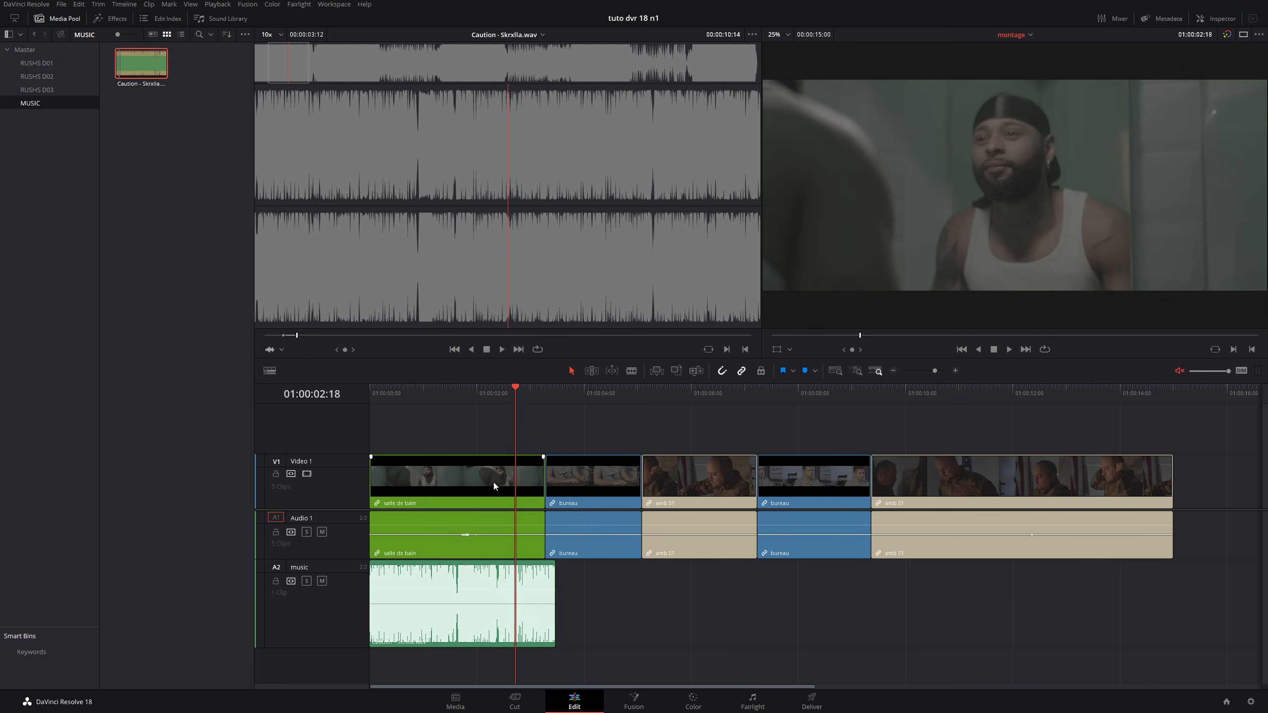
right_click(317, 428)
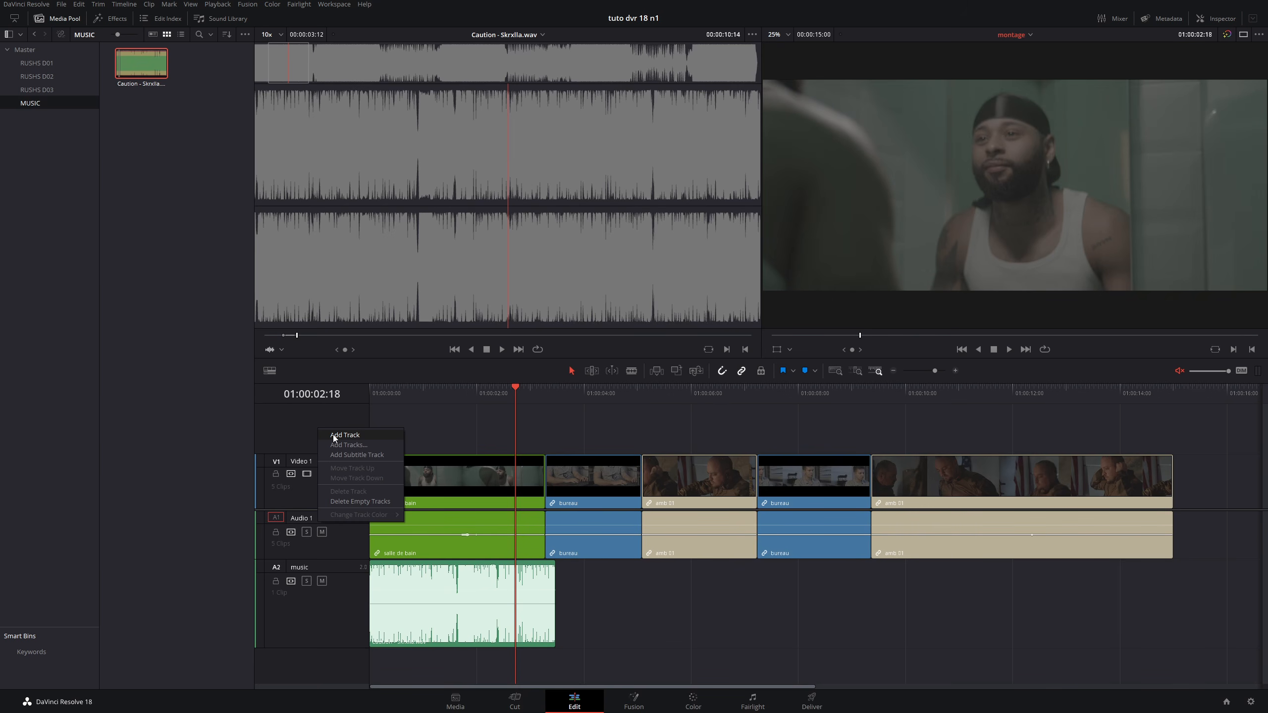
click(334, 436)
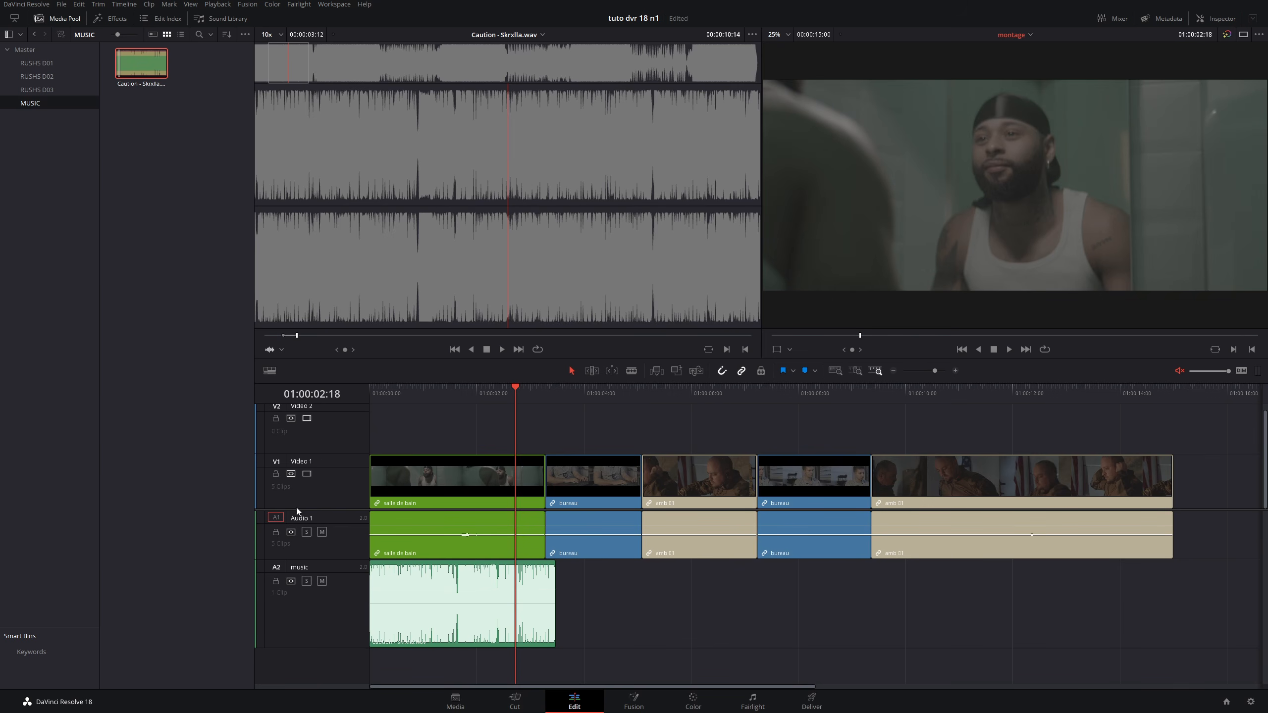
scroll(296, 508, up, 2)
Open the first amb 01 clip from RUSHS D03 and mark a 00:00:01:23 range ending at 10:20:20:22
click(39, 89)
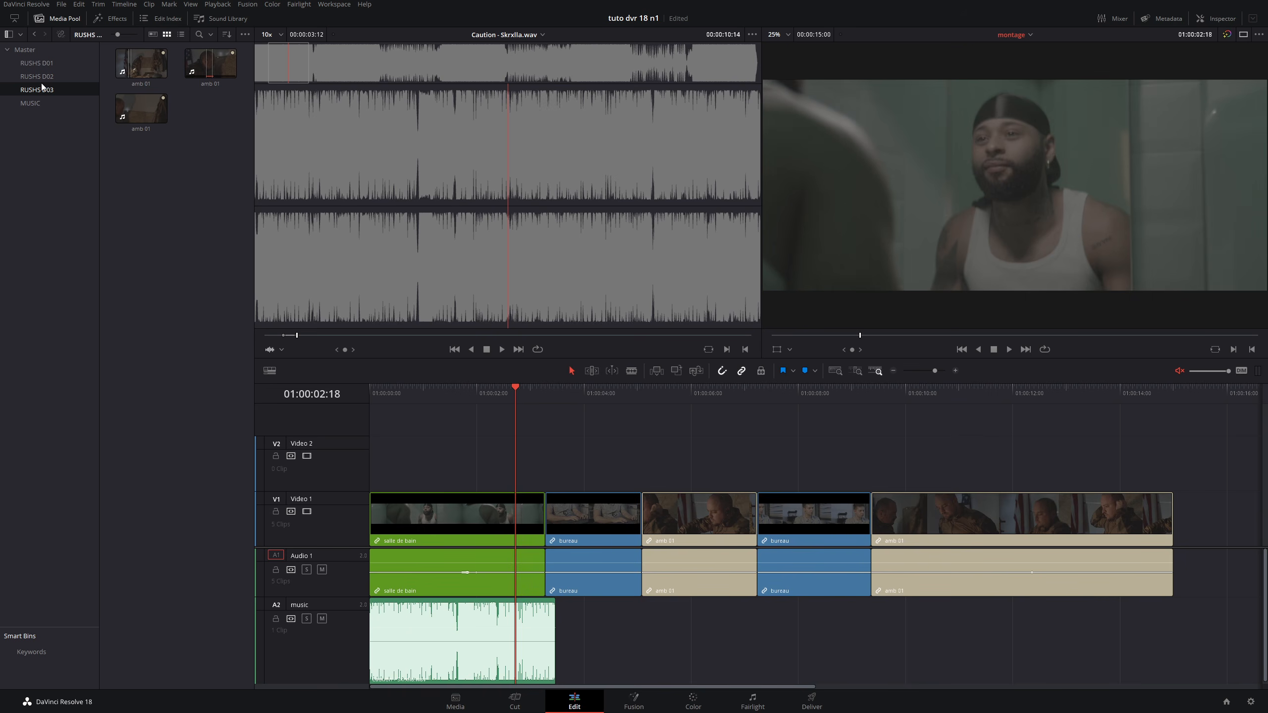
click(141, 63)
drag(424, 335, 546, 335)
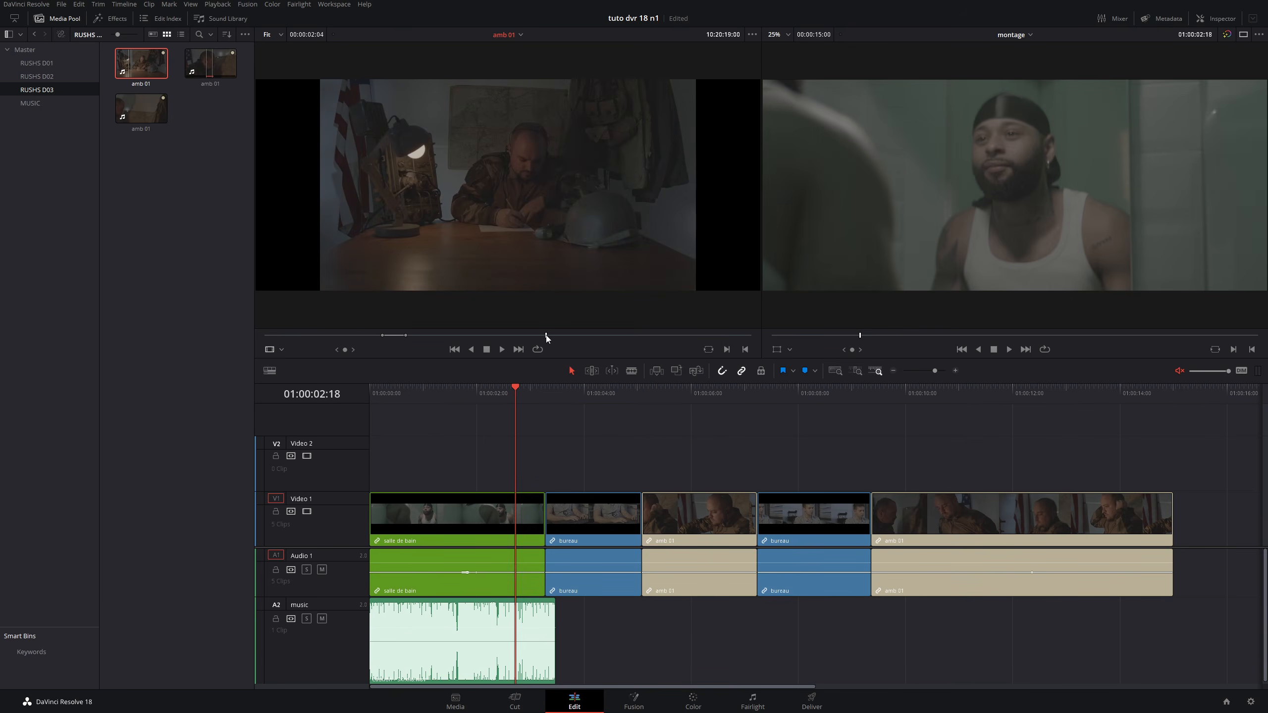
key(space)
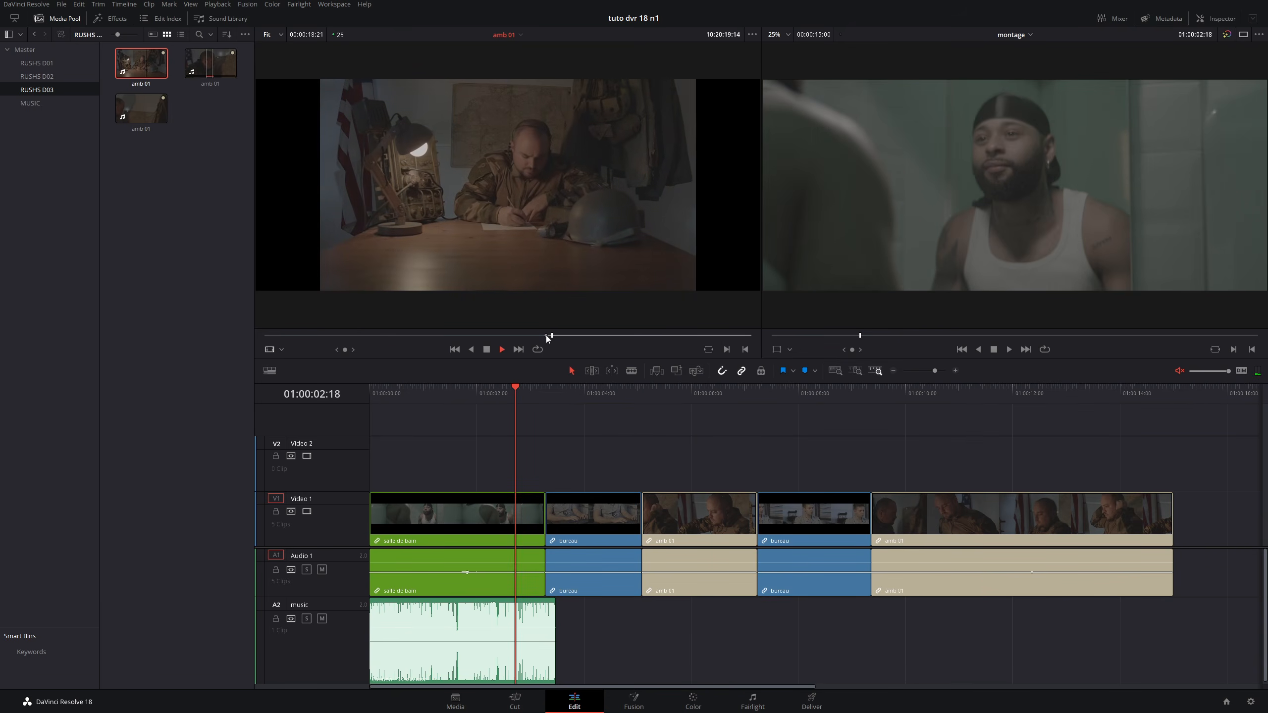
key(space)
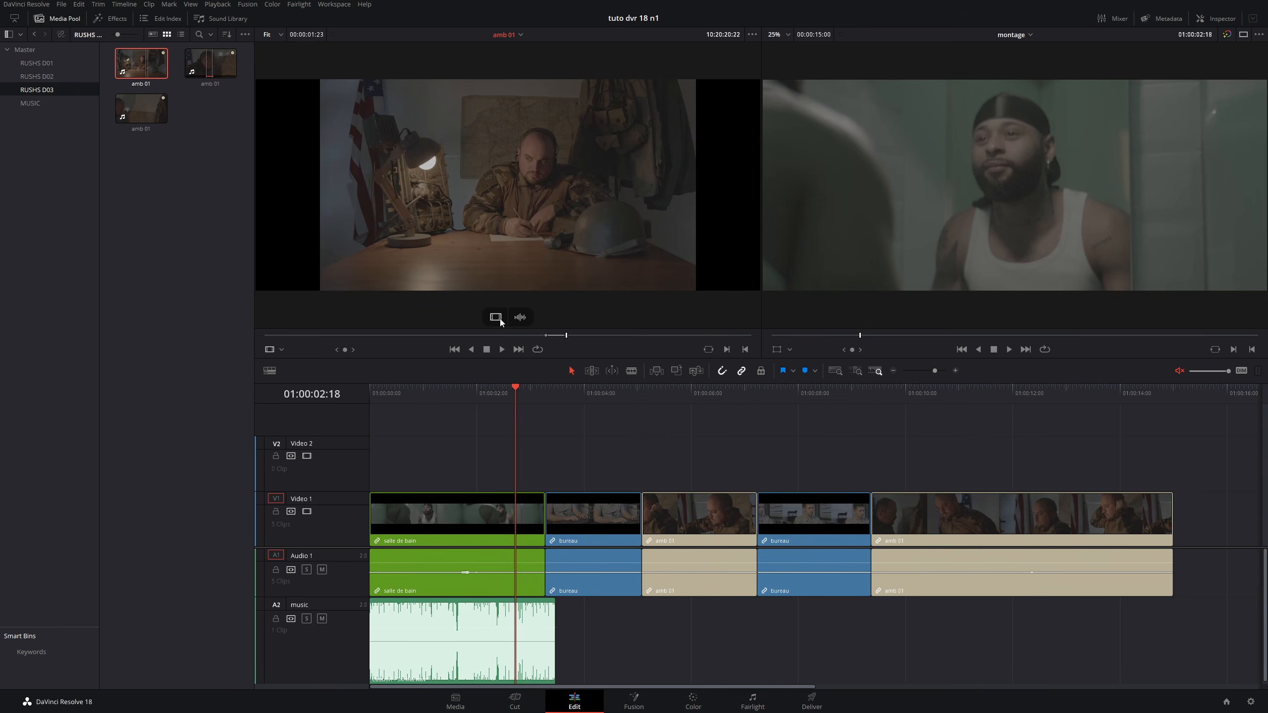
Place only the video of the marked amb 01 range on Video 2 at about 01:00:02:00 and play it from 01:00:01:13
drag(497, 318, 471, 464)
click(452, 395)
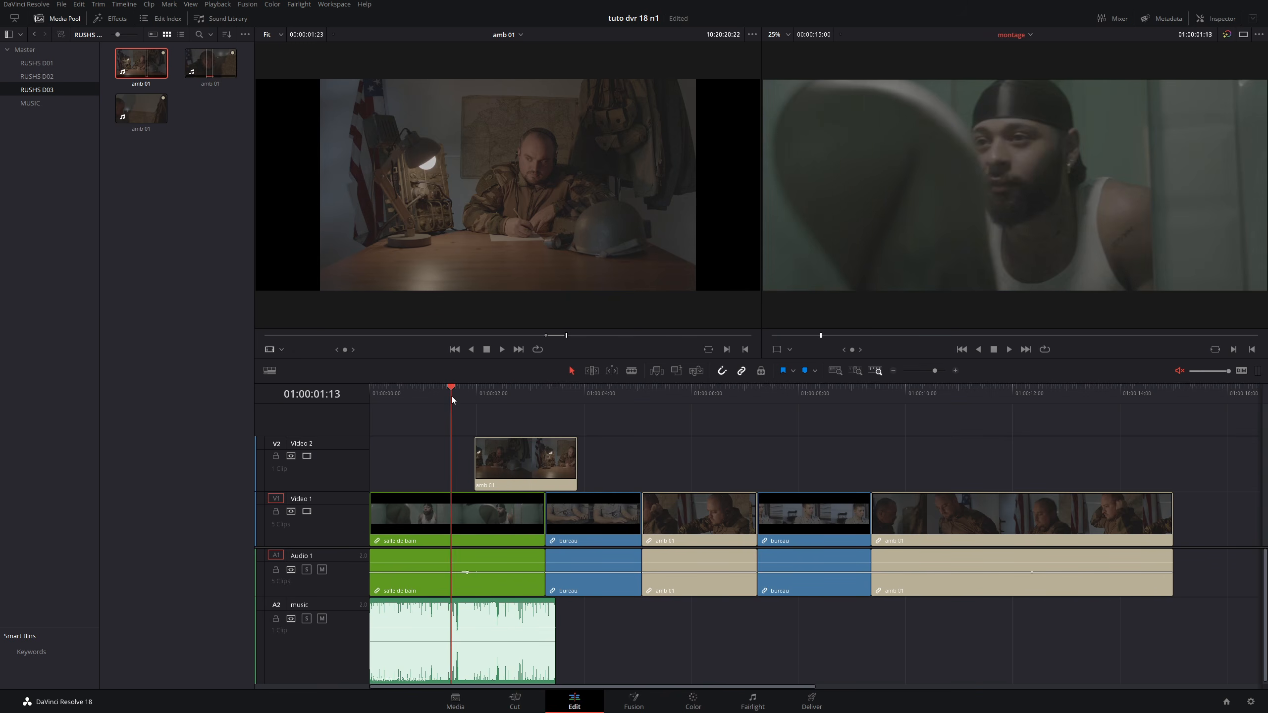
key(space)
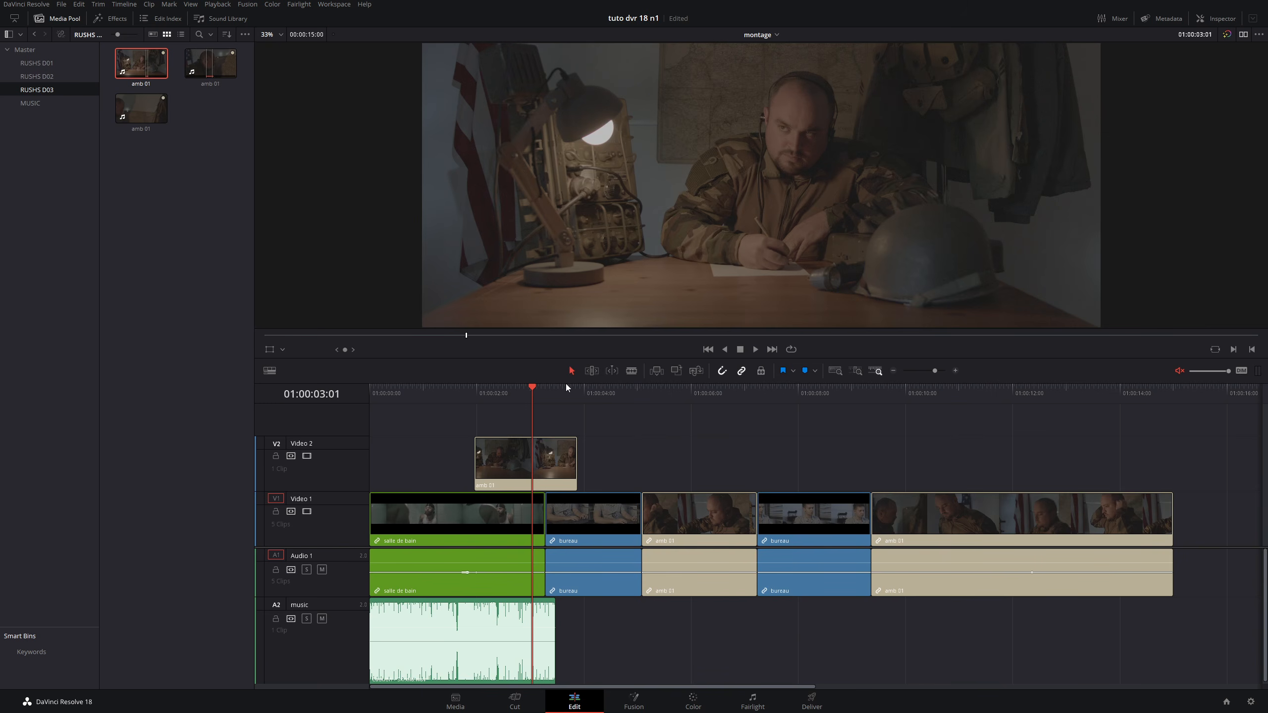
Open the Color Management section of the project settings
click(1251, 701)
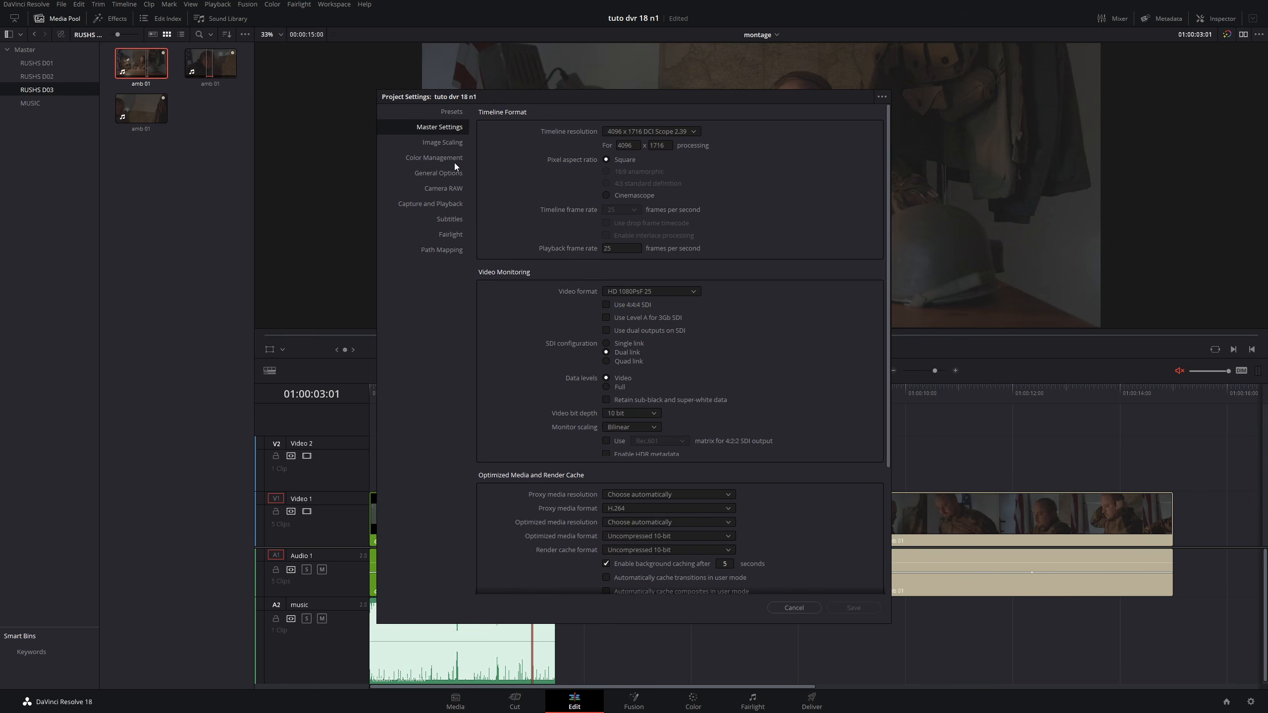
click(438, 159)
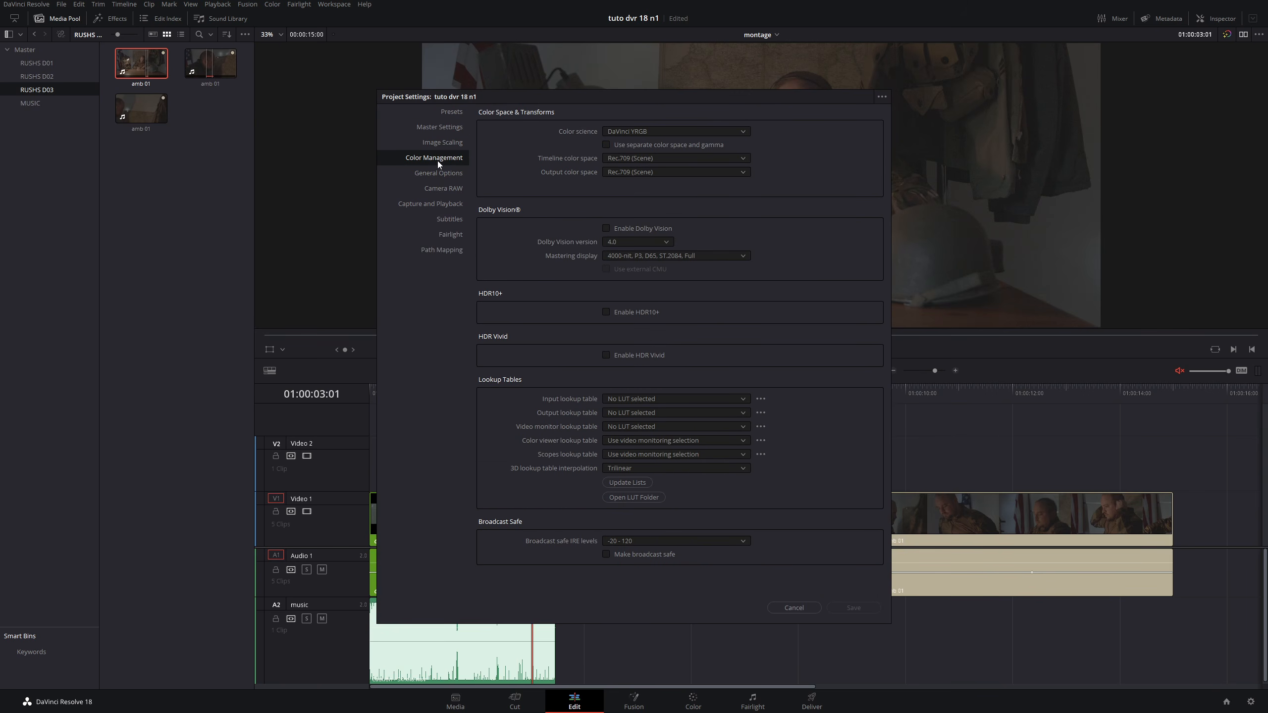
Try DaVinci YRGB Color Managed color science with automatic color management off and Custom processing mode, returning to DaVinci YRGB
click(644, 134)
click(625, 128)
click(619, 132)
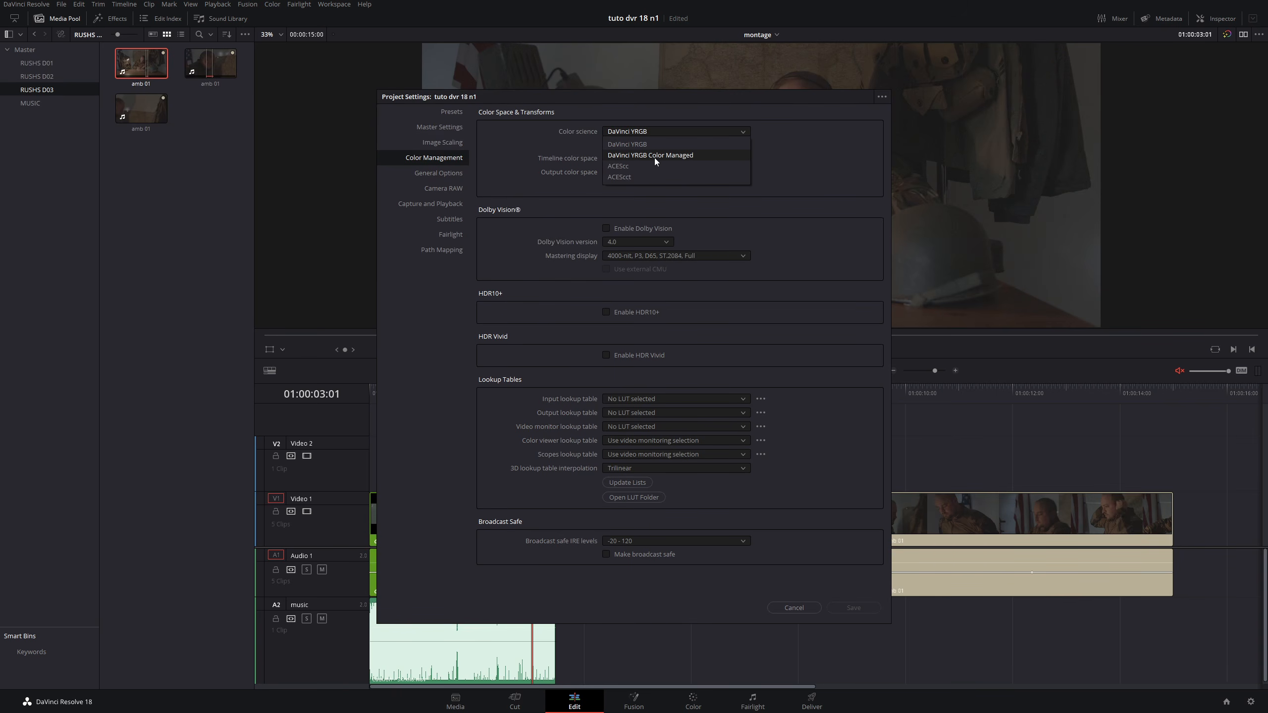
click(676, 158)
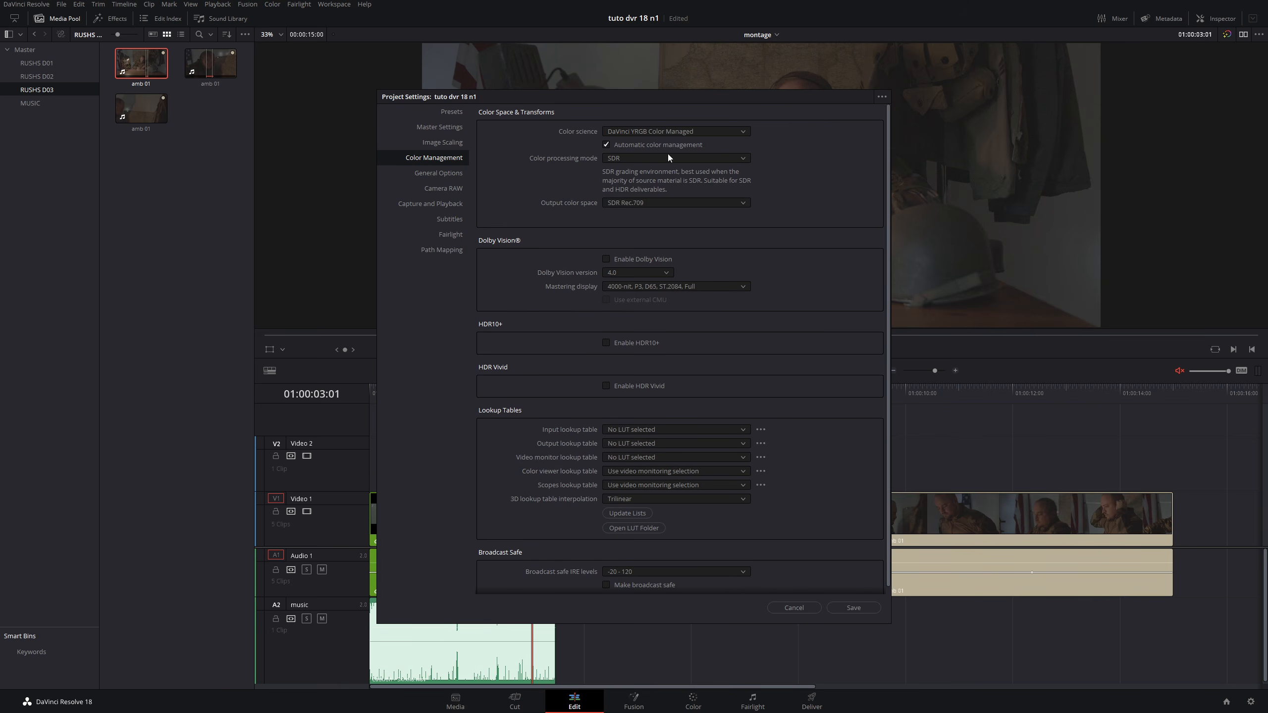
click(607, 144)
click(634, 160)
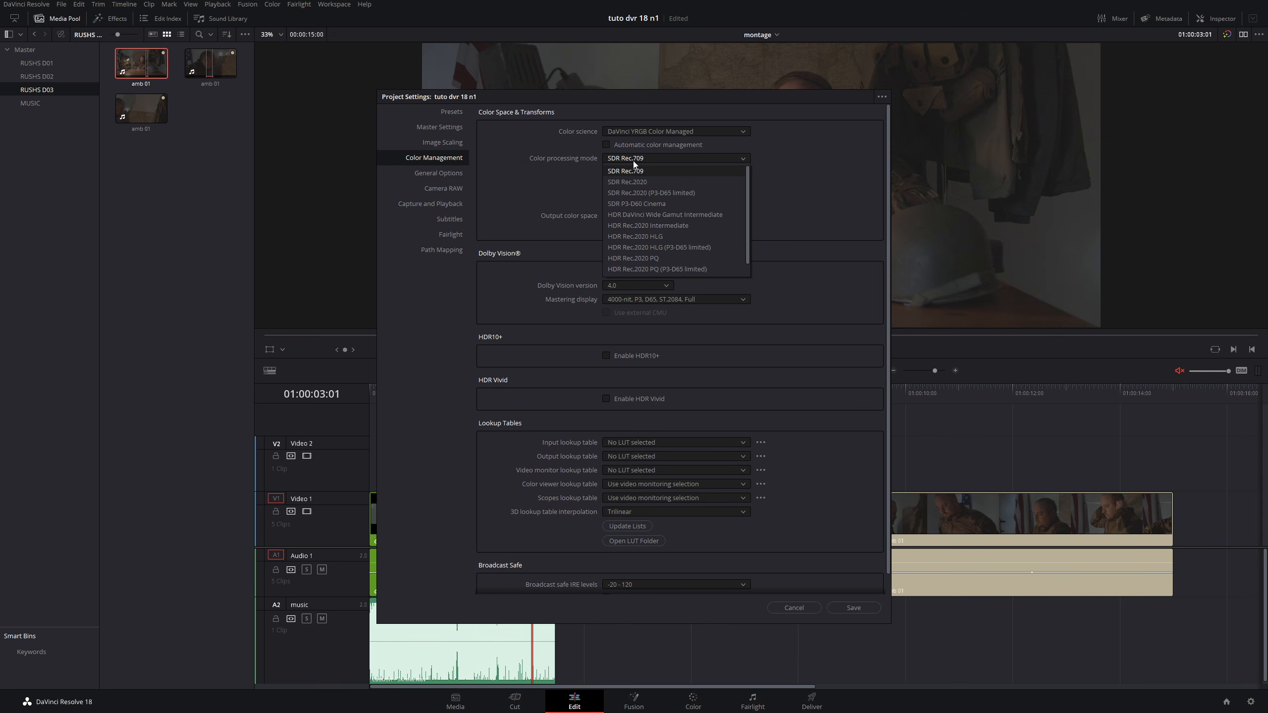
scroll(625, 272, down, 1)
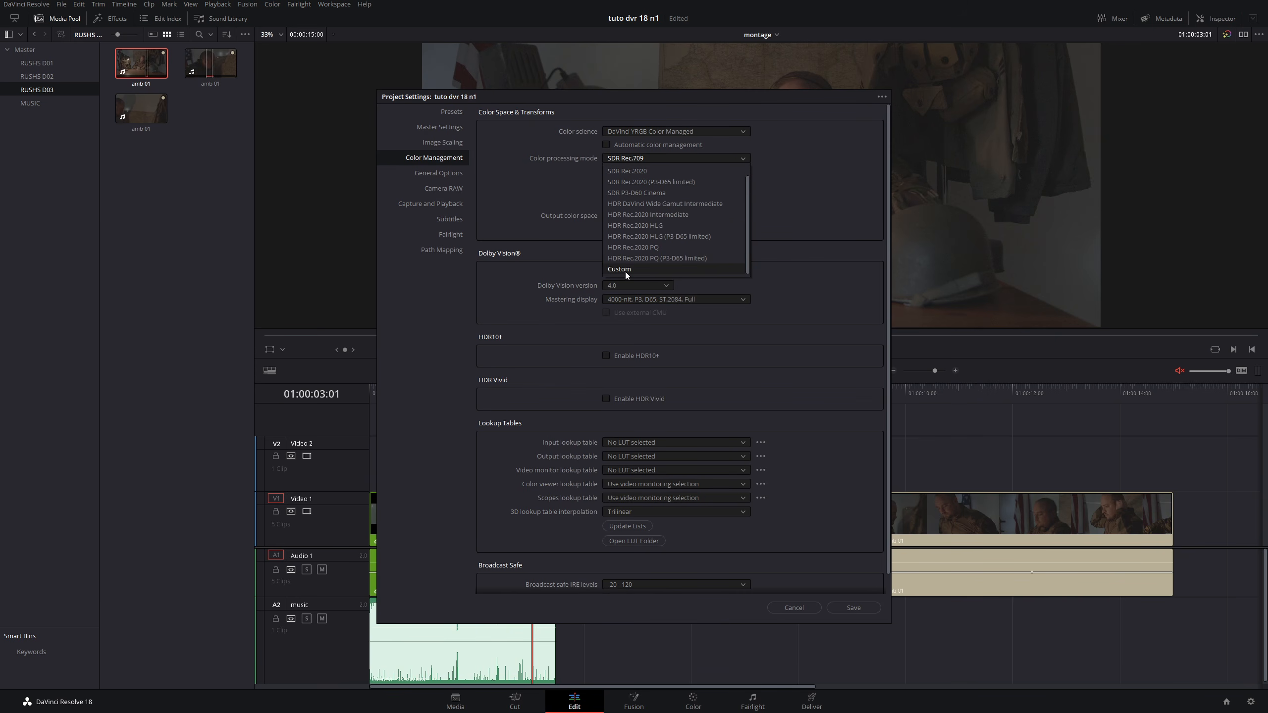
click(626, 270)
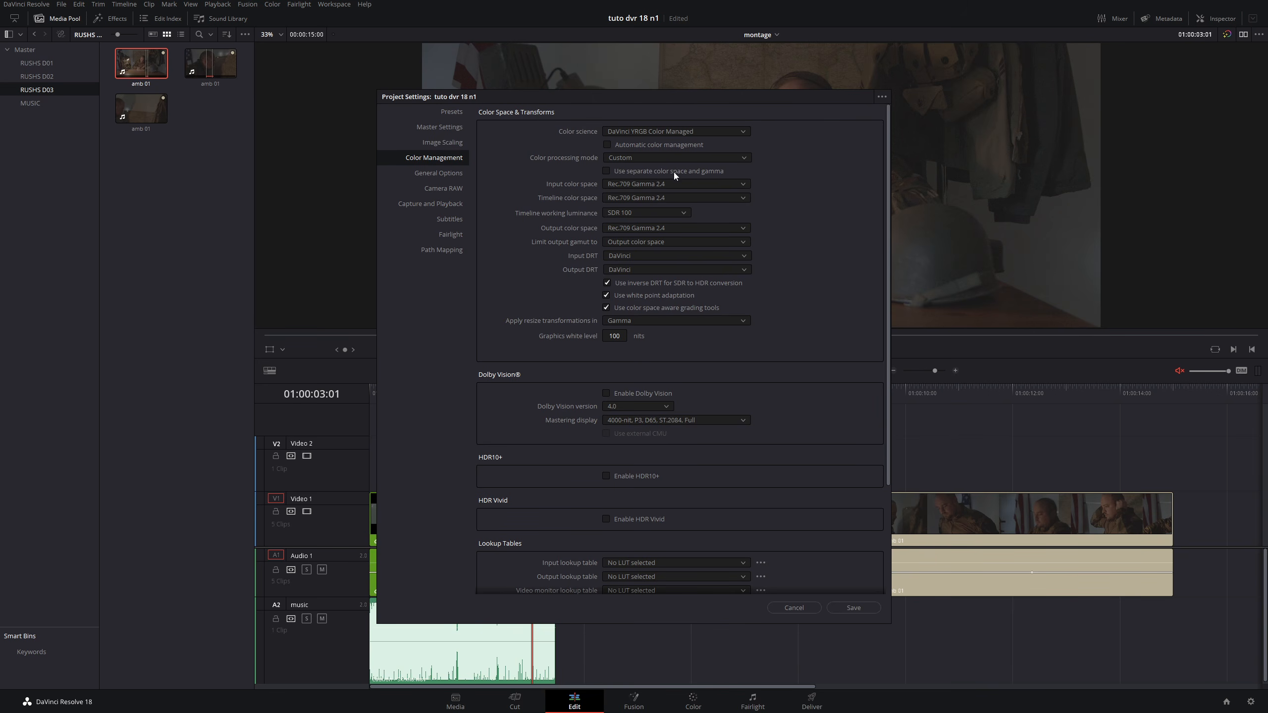
click(660, 132)
click(648, 145)
Set color science to DaVinci YRGB Color Managed, disable automatic color management, choose Custom processing mode, and save the project settings
click(636, 133)
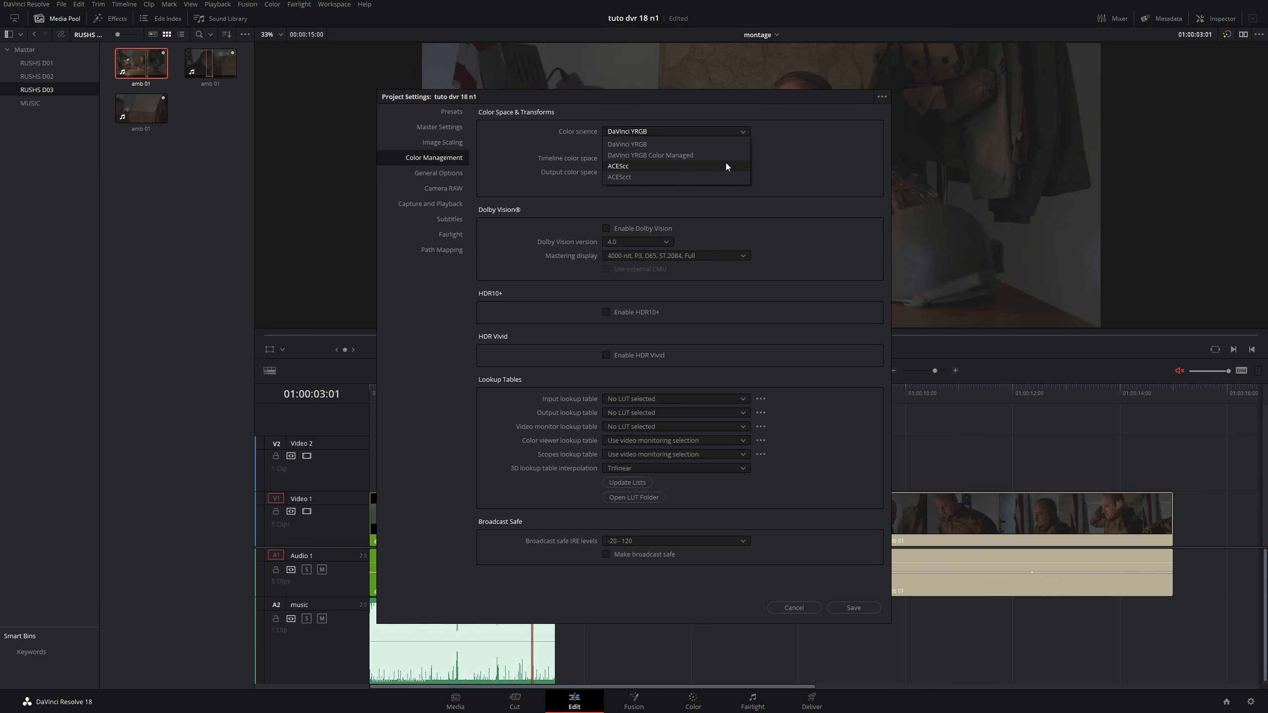
click(685, 156)
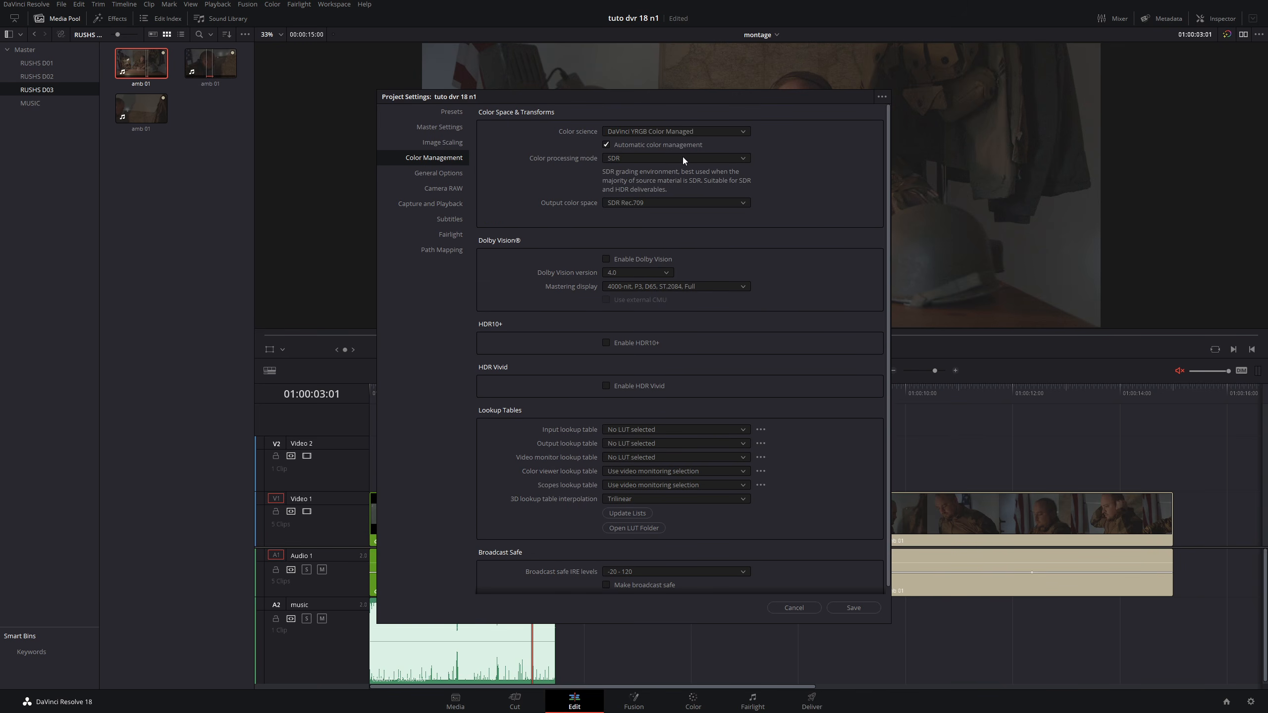
click(607, 145)
click(630, 159)
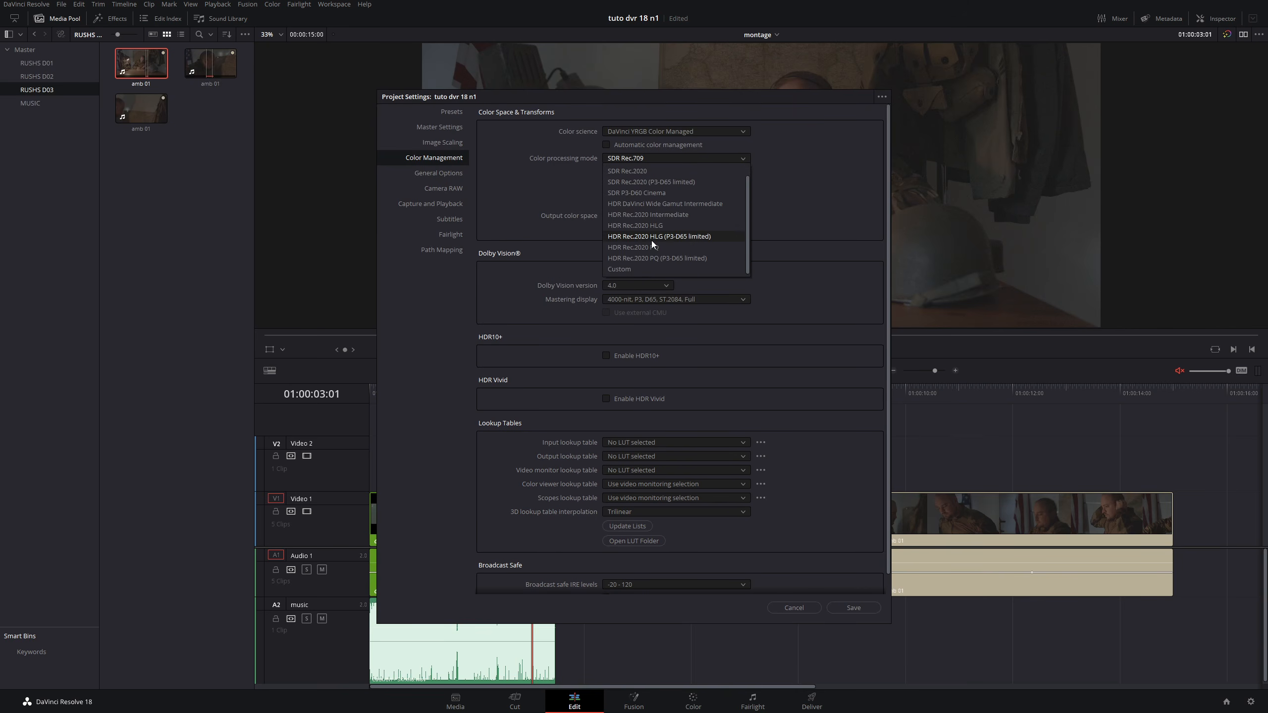
click(619, 269)
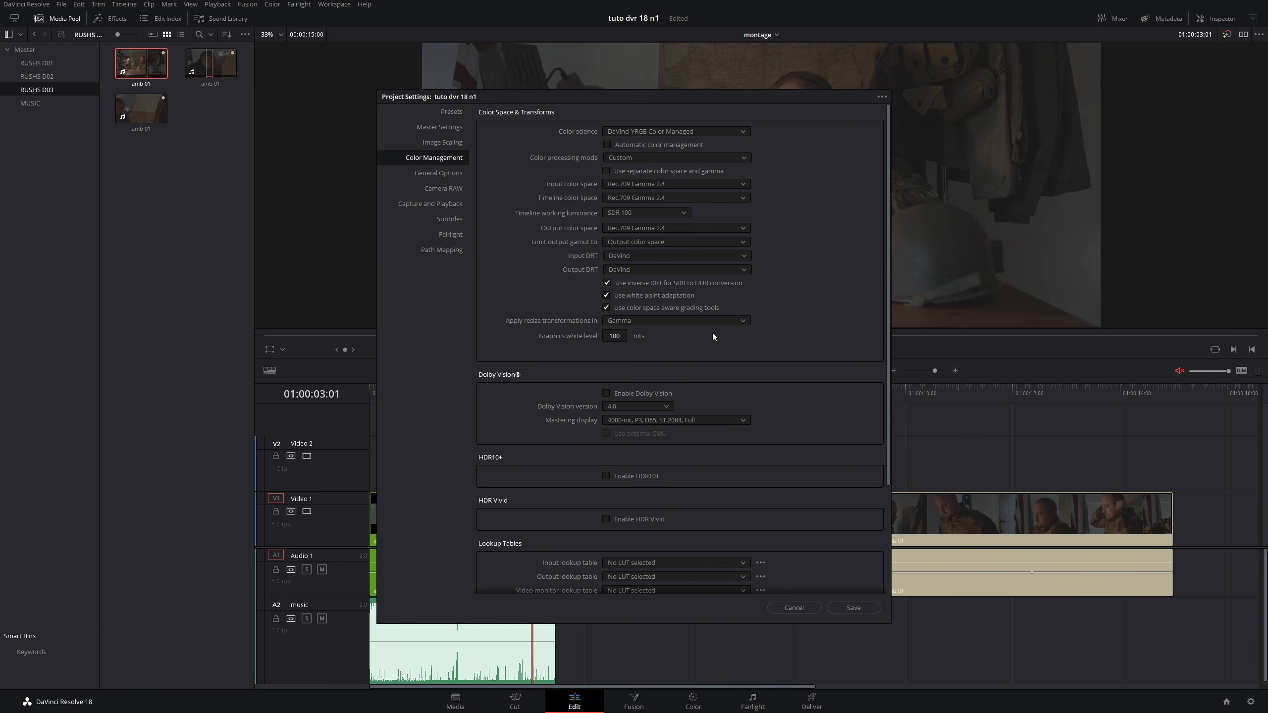
scroll(698, 452, down, 5)
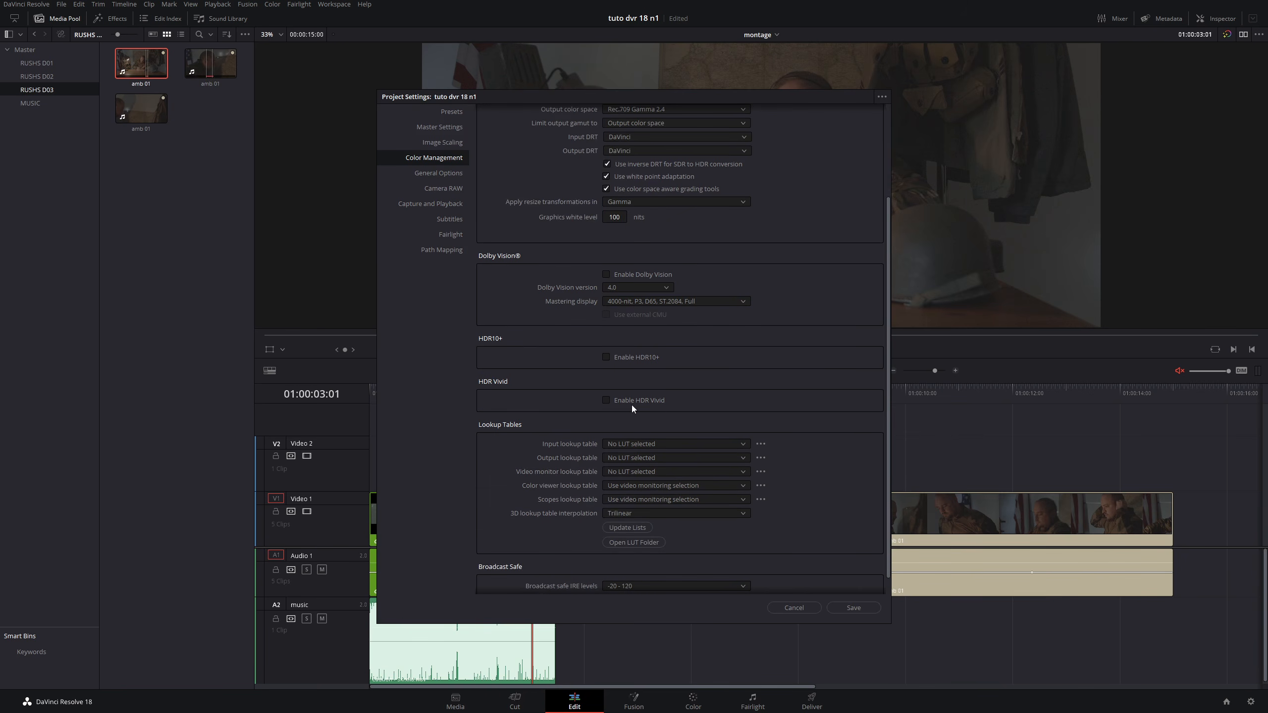
scroll(563, 477, up, 6)
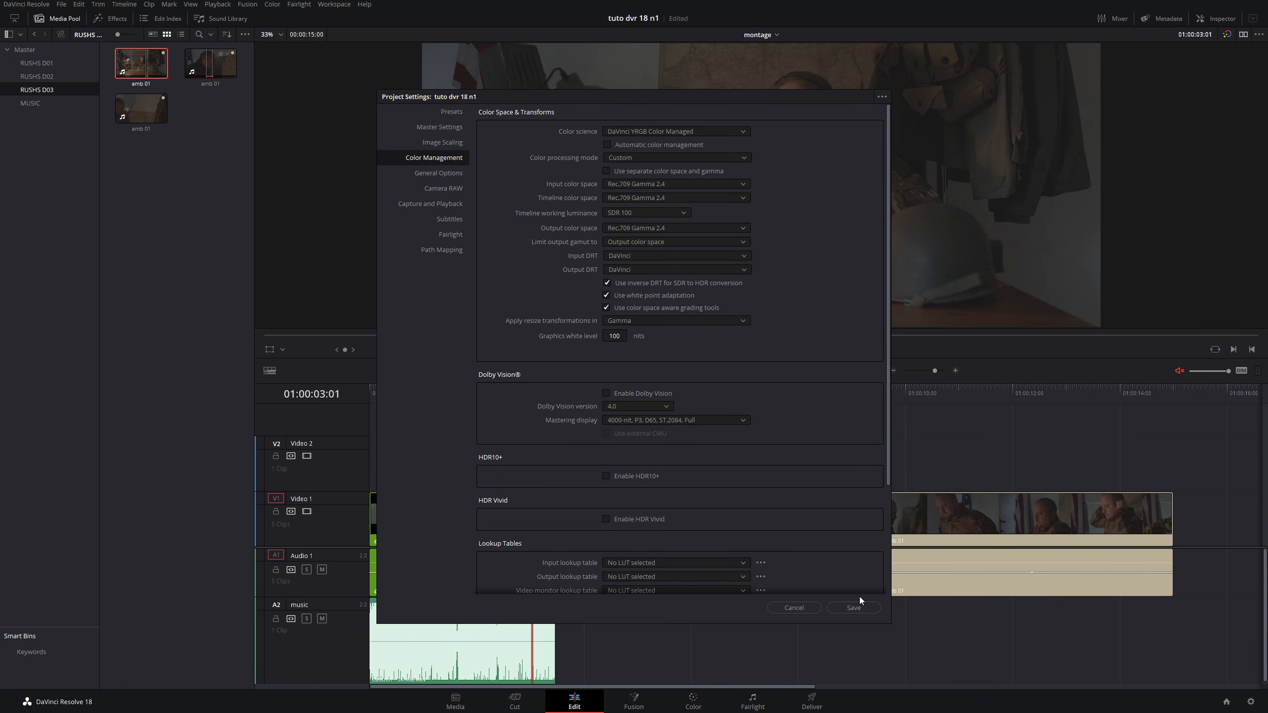
click(853, 608)
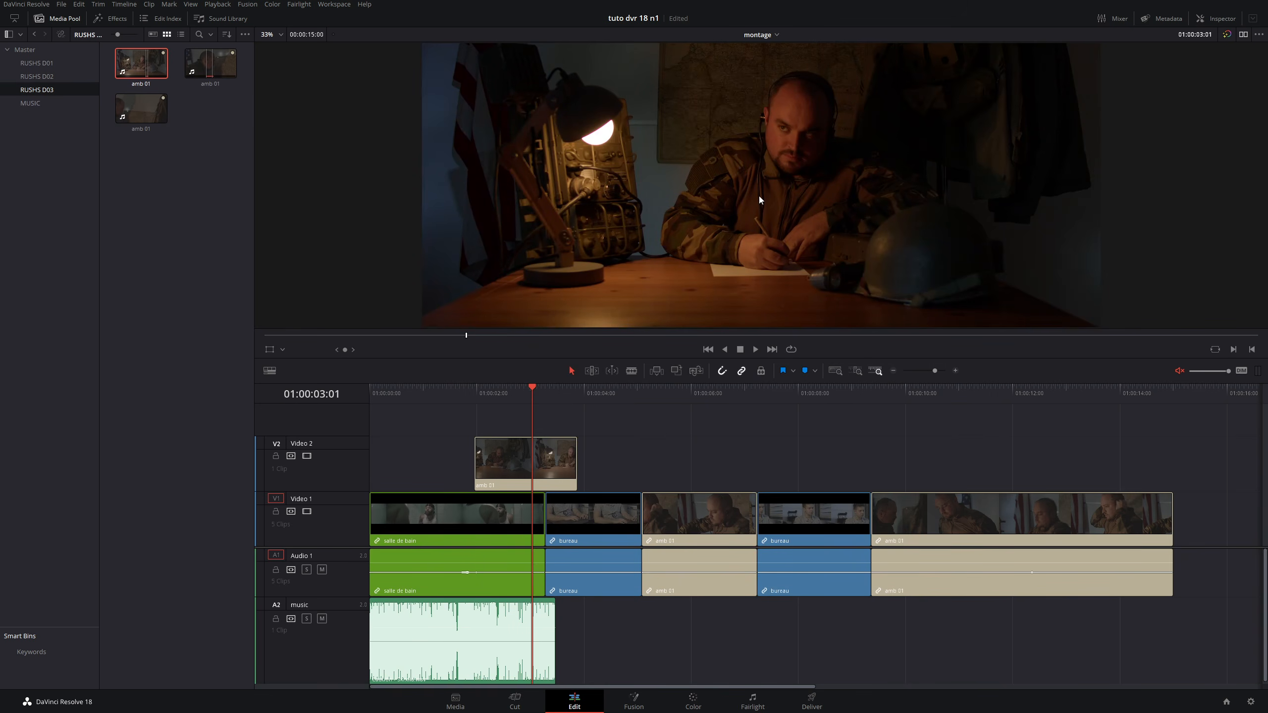
Scrub the montage timeline up to 01:00:07:06 to examine the color-managed images
drag(594, 399, 550, 487)
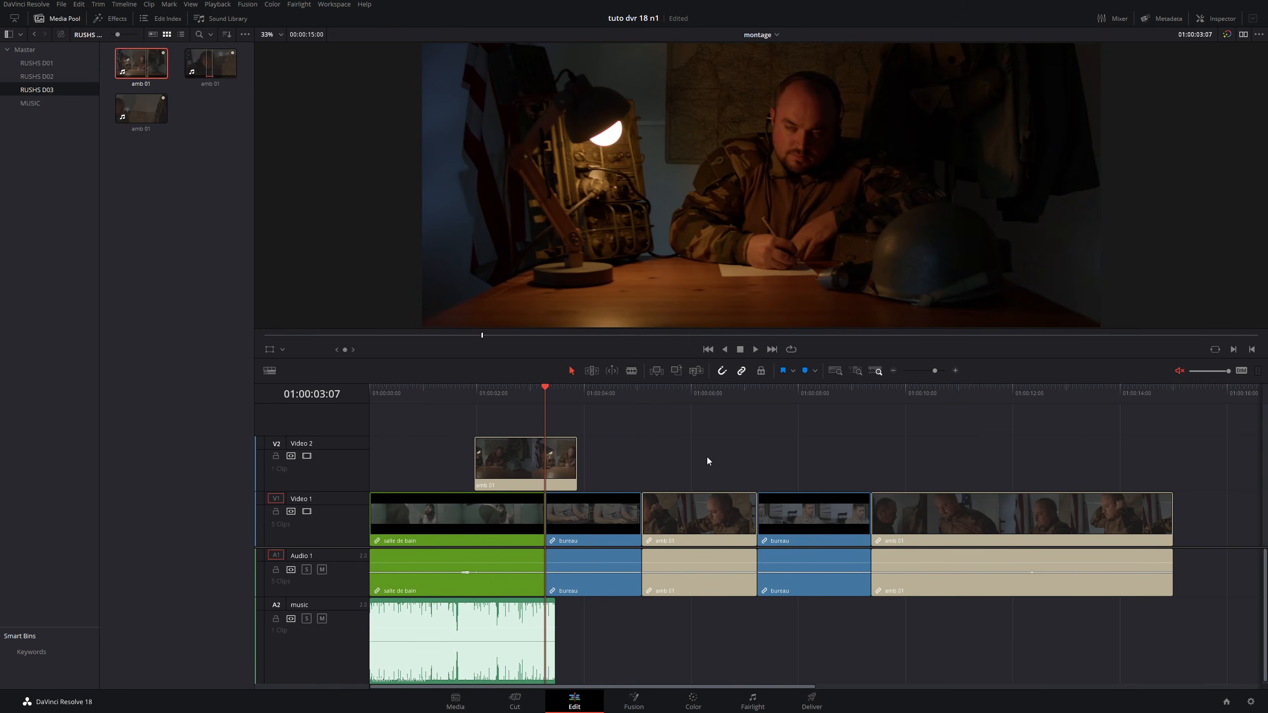
drag(579, 399, 758, 418)
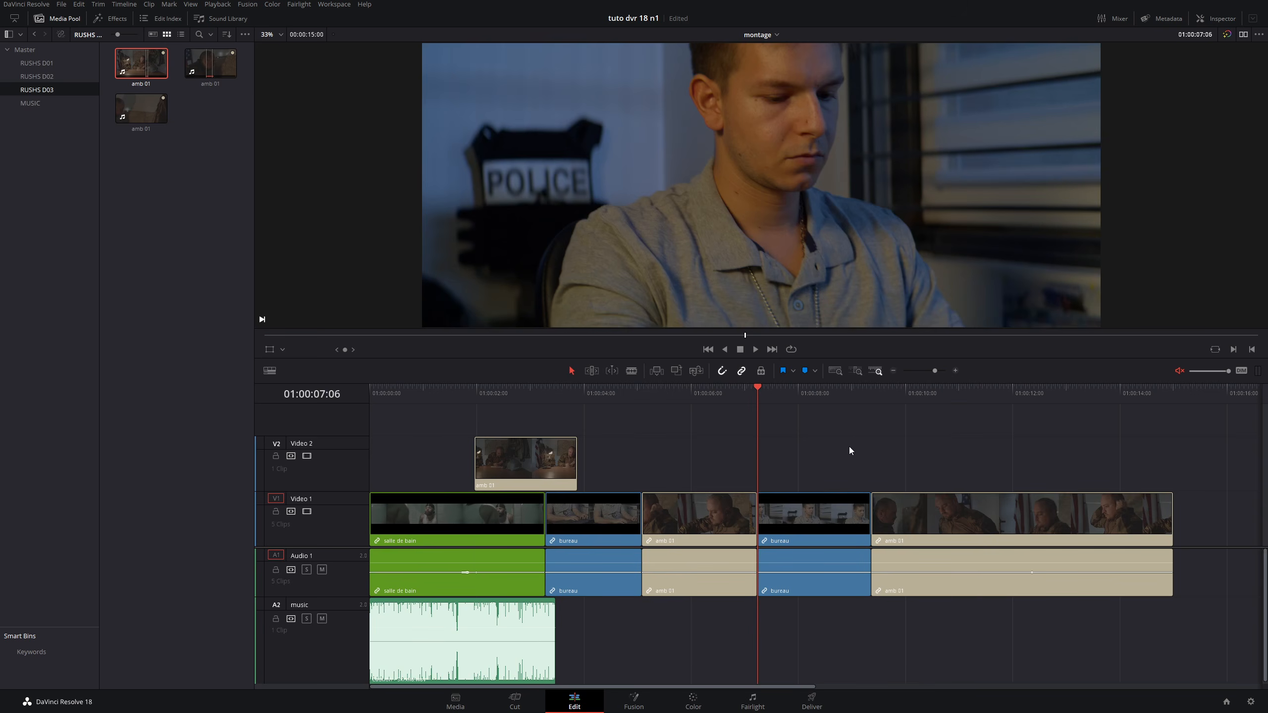